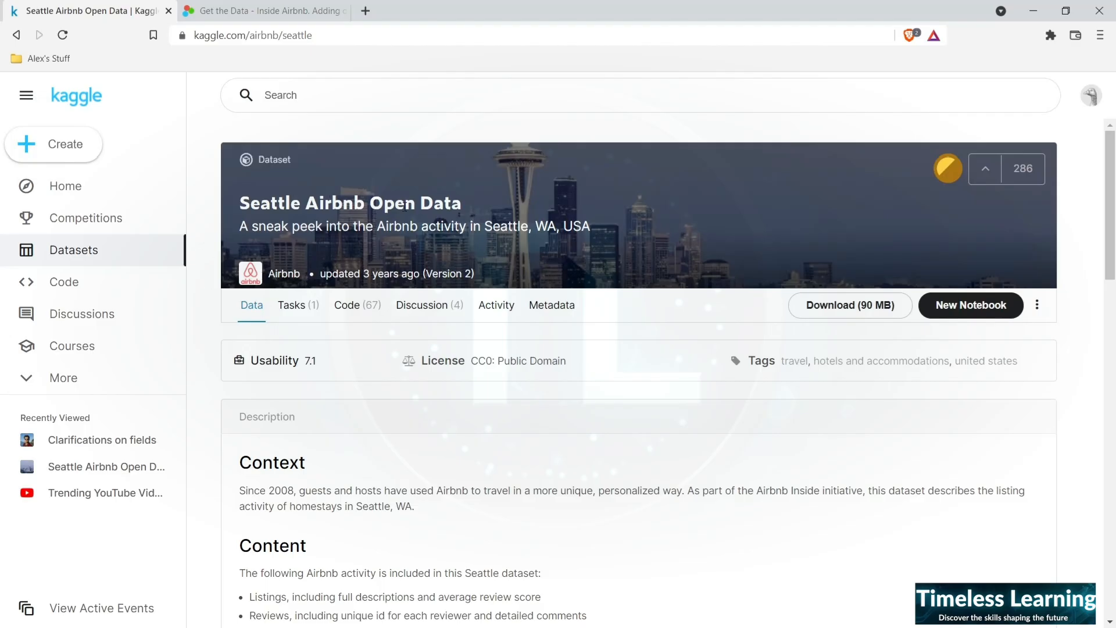
- Read the Seattle Airbnb Open Data description and examine the columns of listings.csv in the data preview
scroll(204, 283, "down", 8)
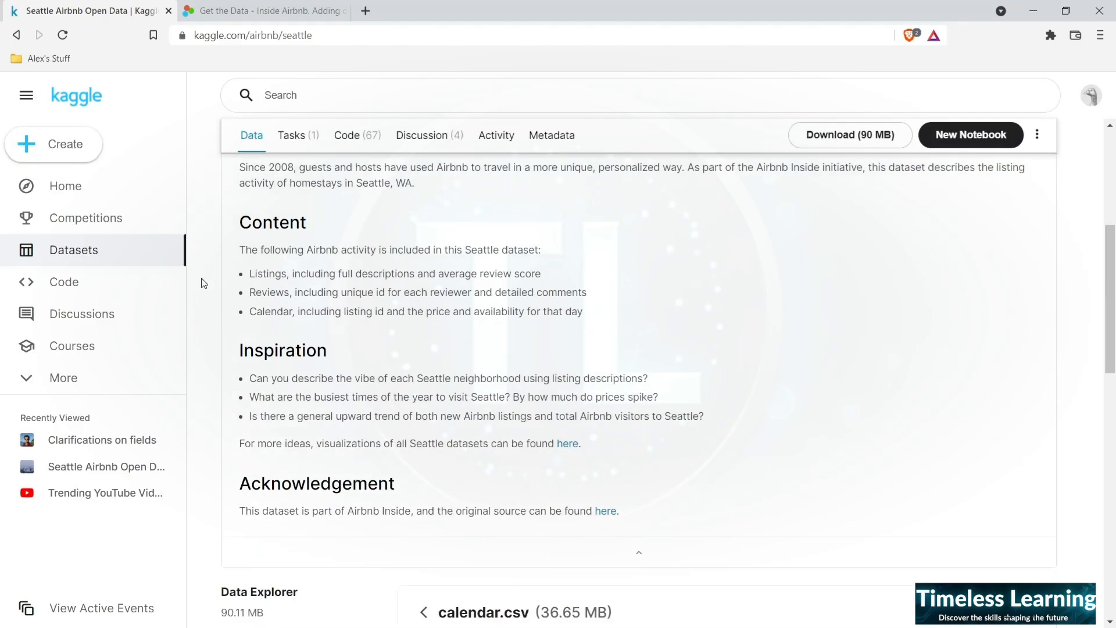
scroll(203, 283, "down", 5)
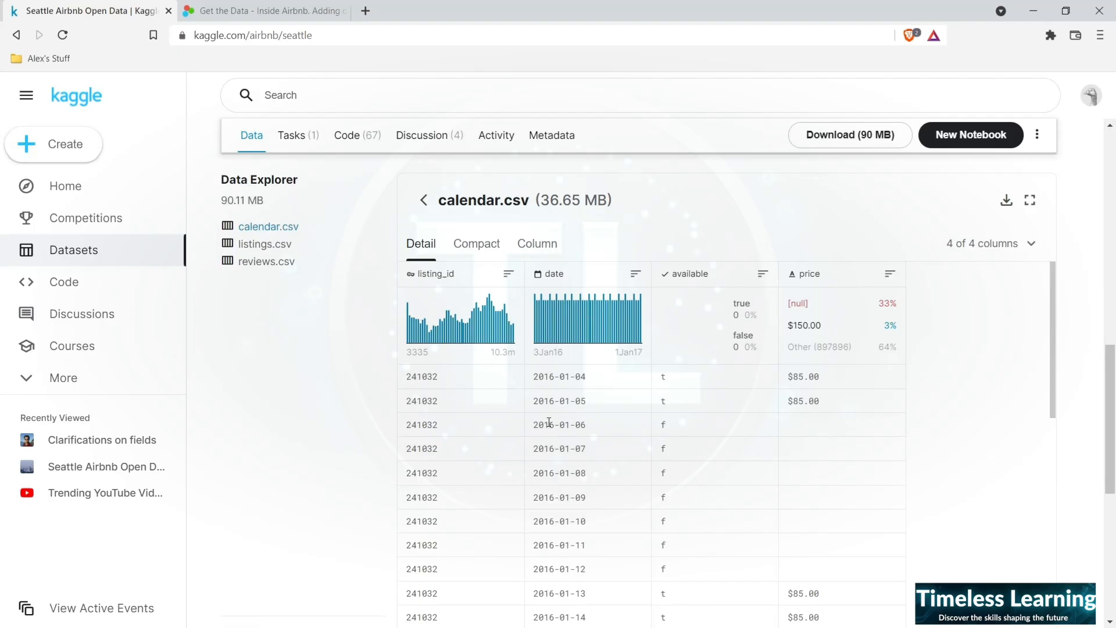
left_click(259, 244)
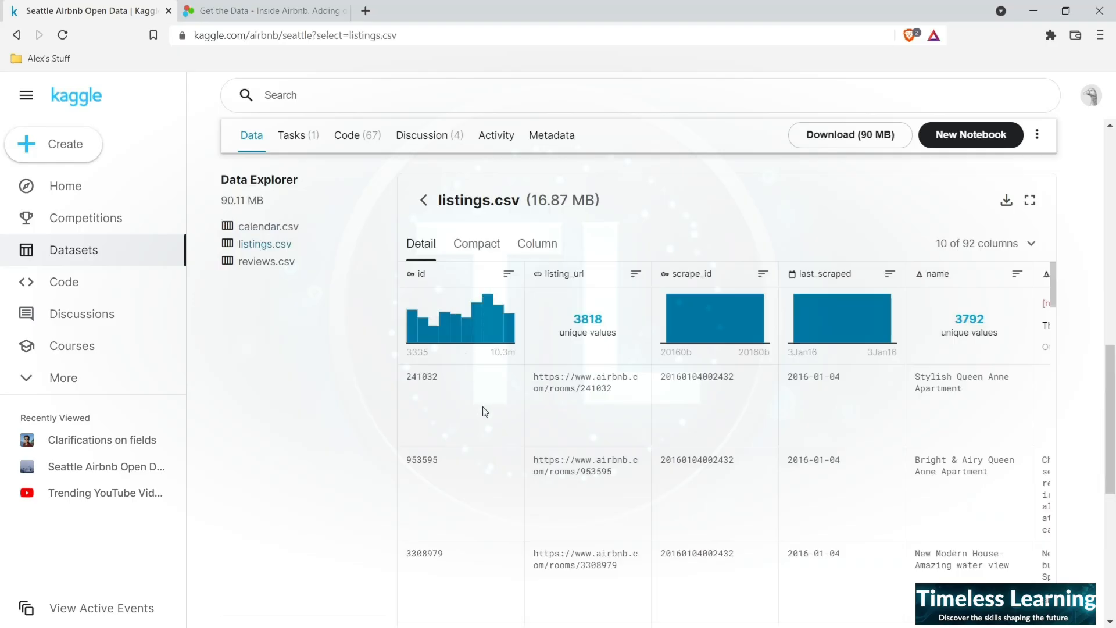
scroll(486, 412, "right", 2)
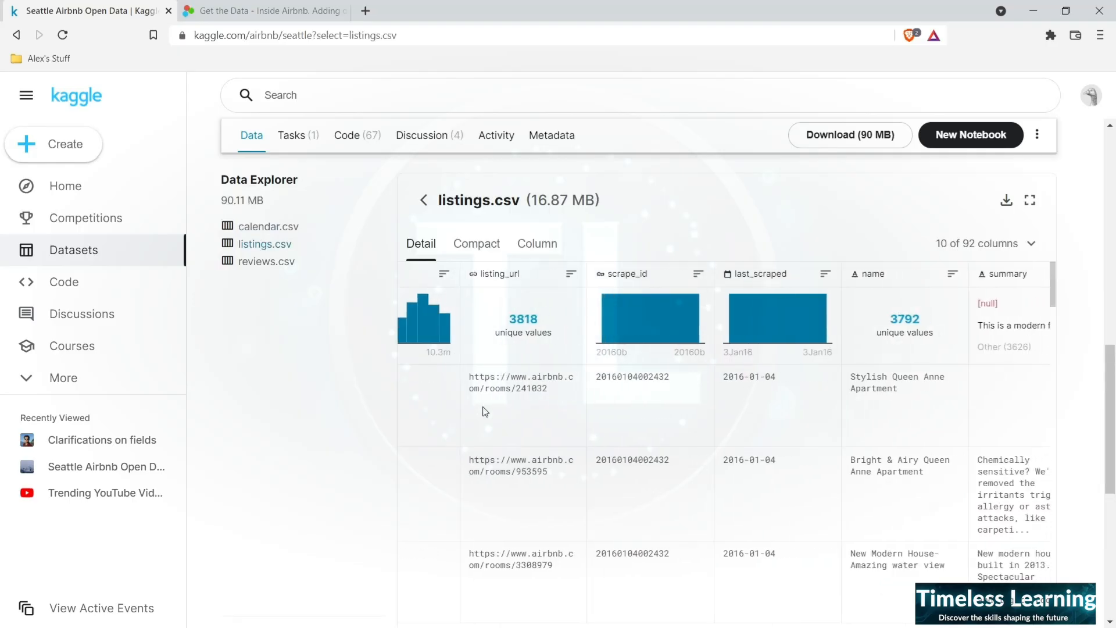
scroll(485, 412, "right", 3)
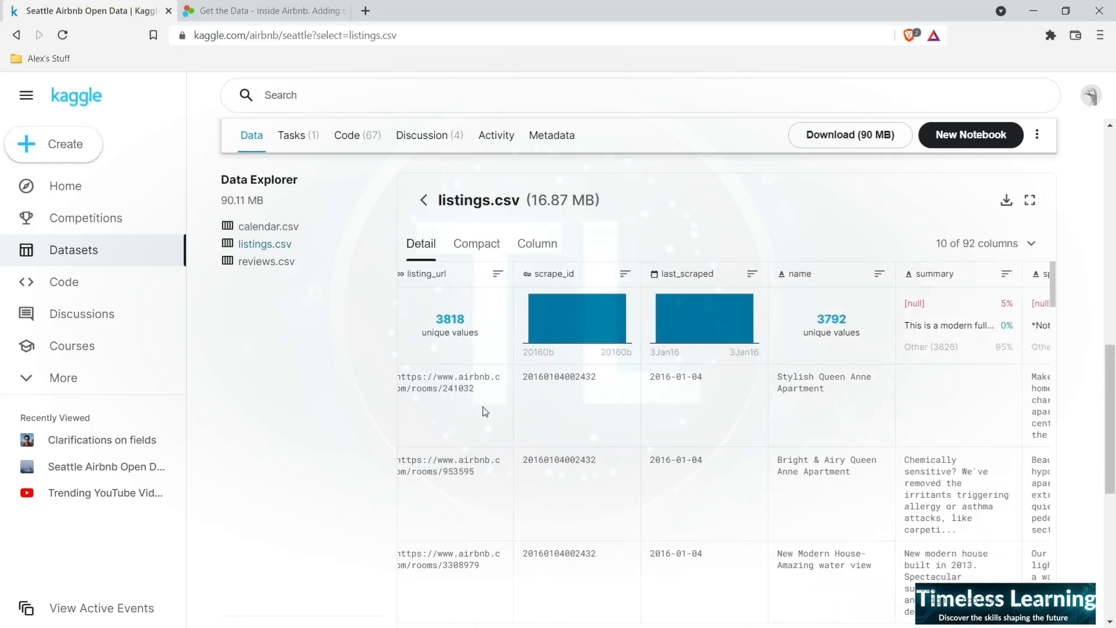
scroll(486, 411, "right", 3)
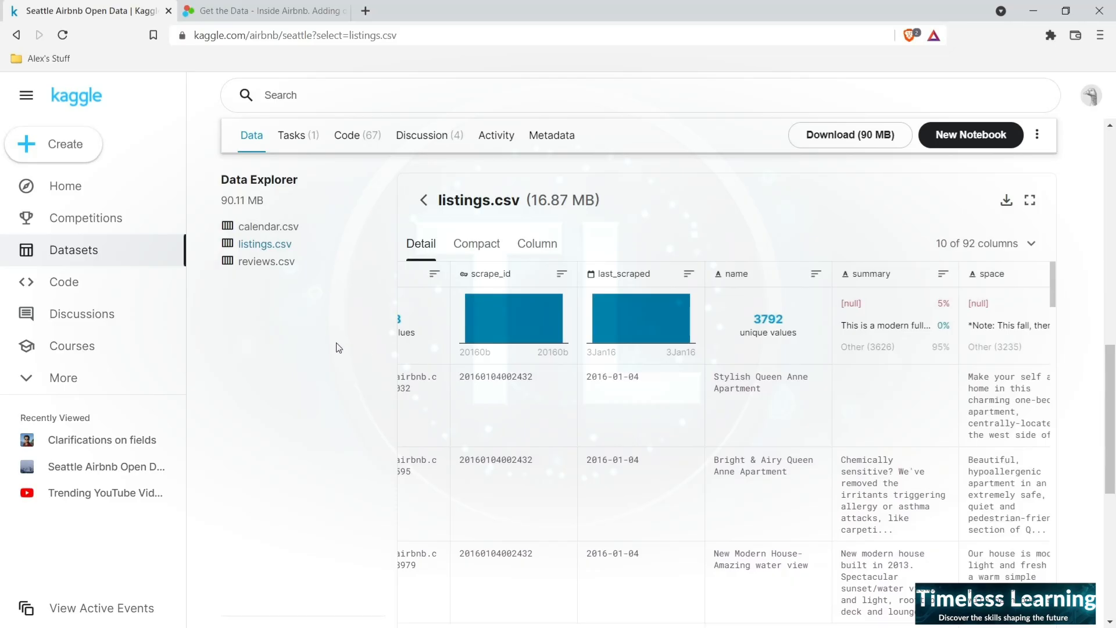
- Preview the columns of reviews.csv, including its comments, and return to the listings.csv preview
left_click(276, 264)
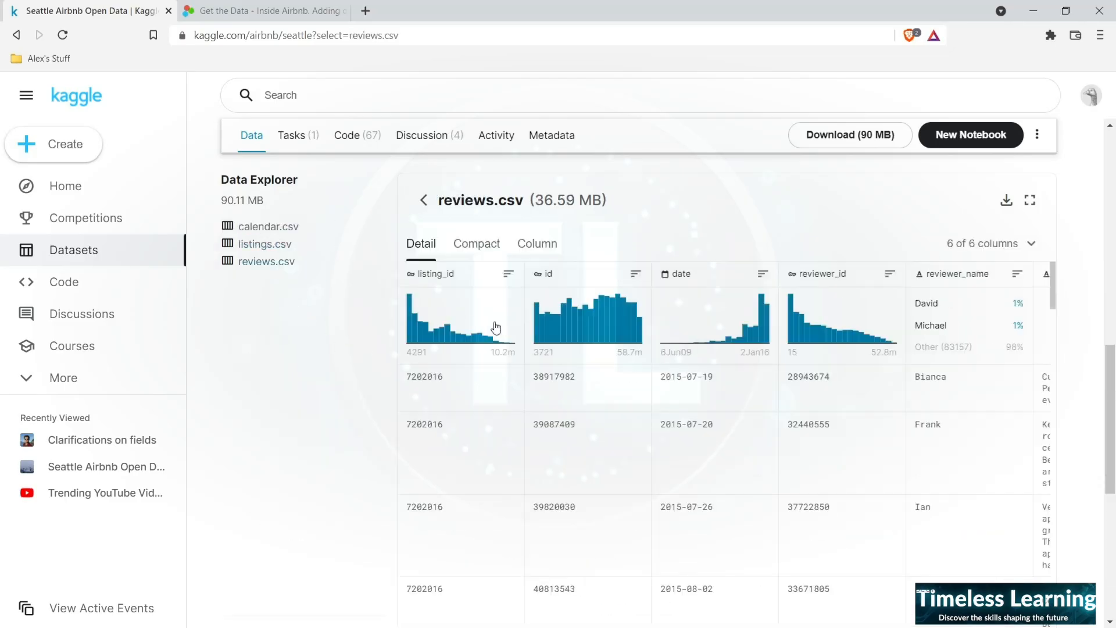
scroll(680, 416, "right", 5)
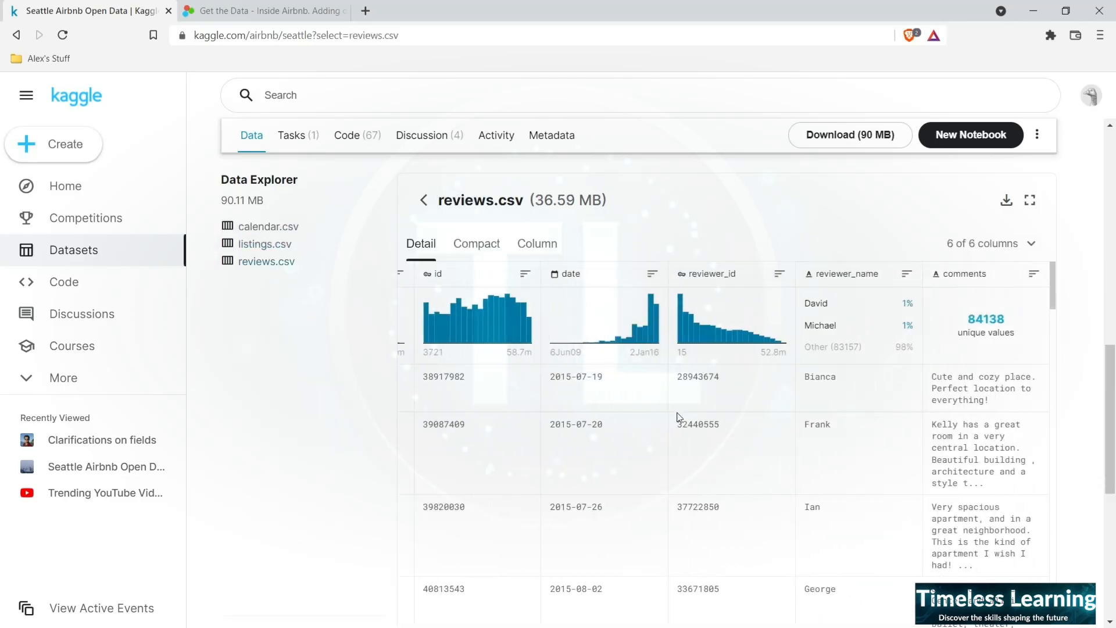
scroll(679, 417, "left", 5)
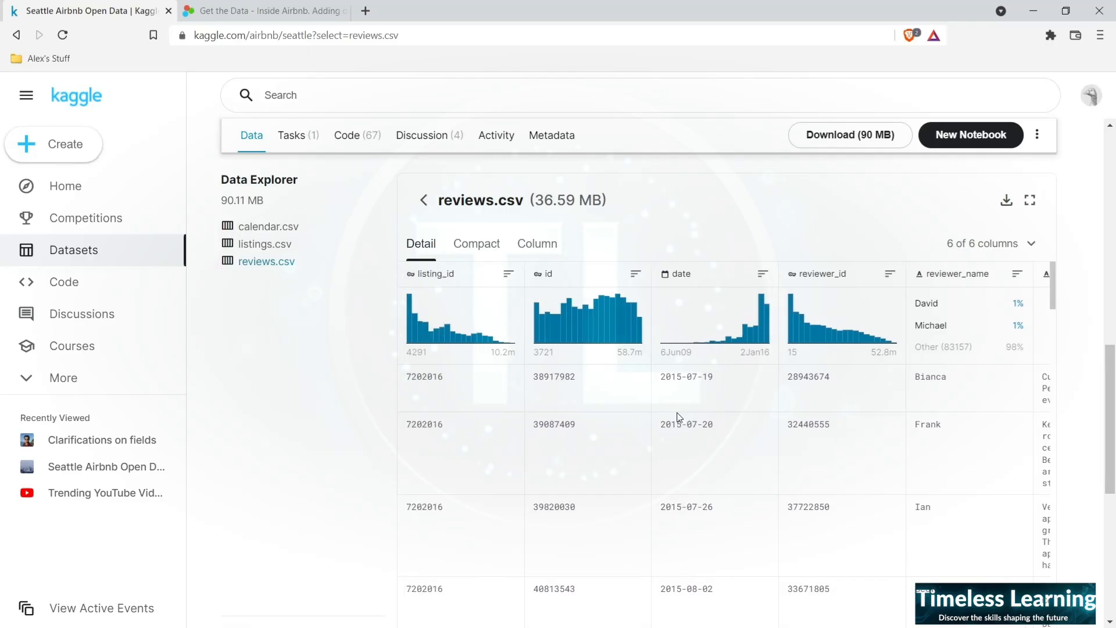
left_click(272, 248)
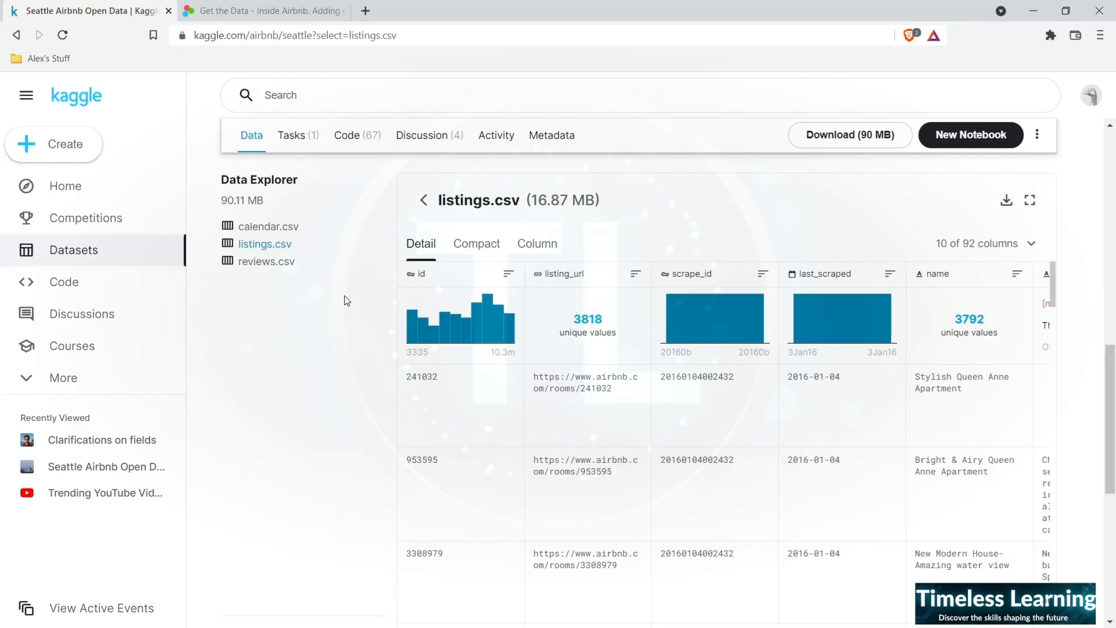
- Compare the Kaggle dataset with the Seattle files offered on the Inside Airbnb data page, ending on the Kaggle page
scroll(347, 300, "up", 1)
scroll(346, 300, "up", 10)
scroll(346, 302, "down", 9)
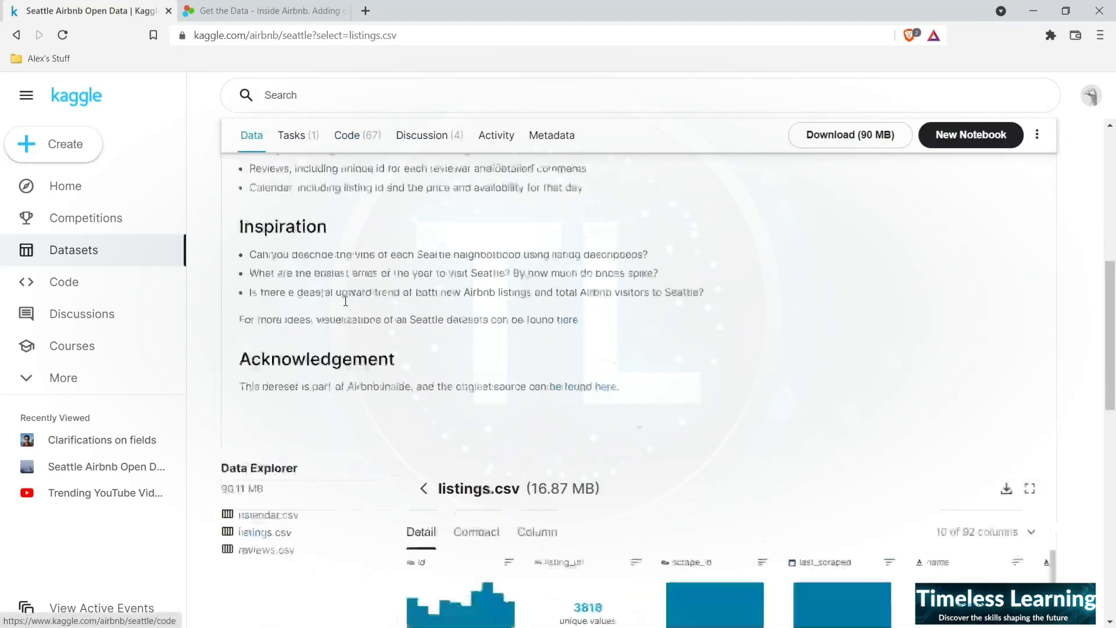
left_click(269, 7)
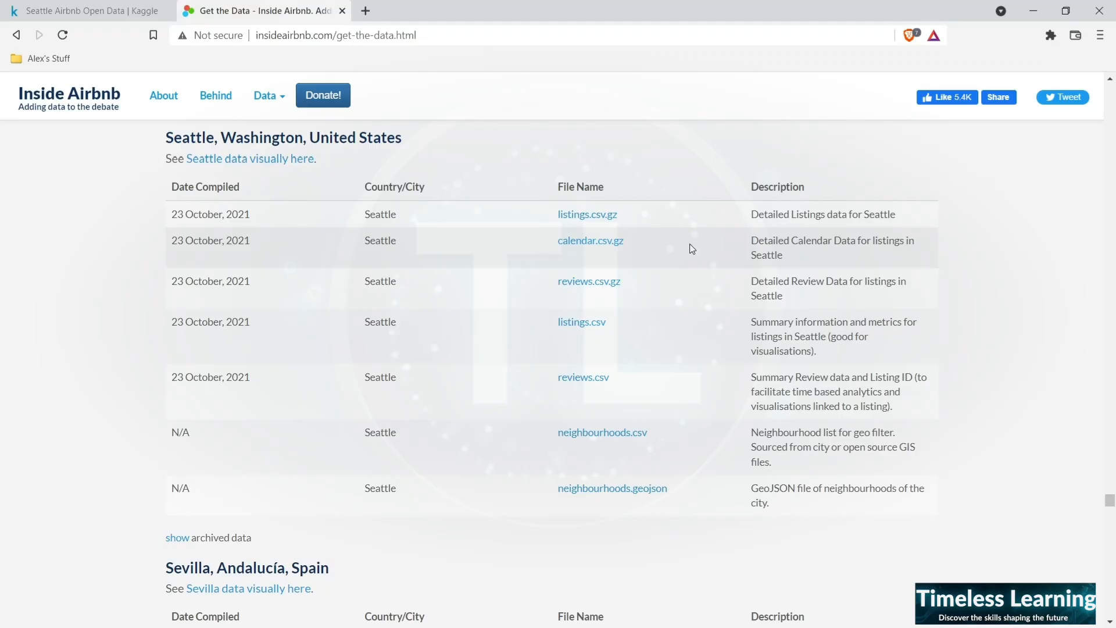
left_click(93, 9)
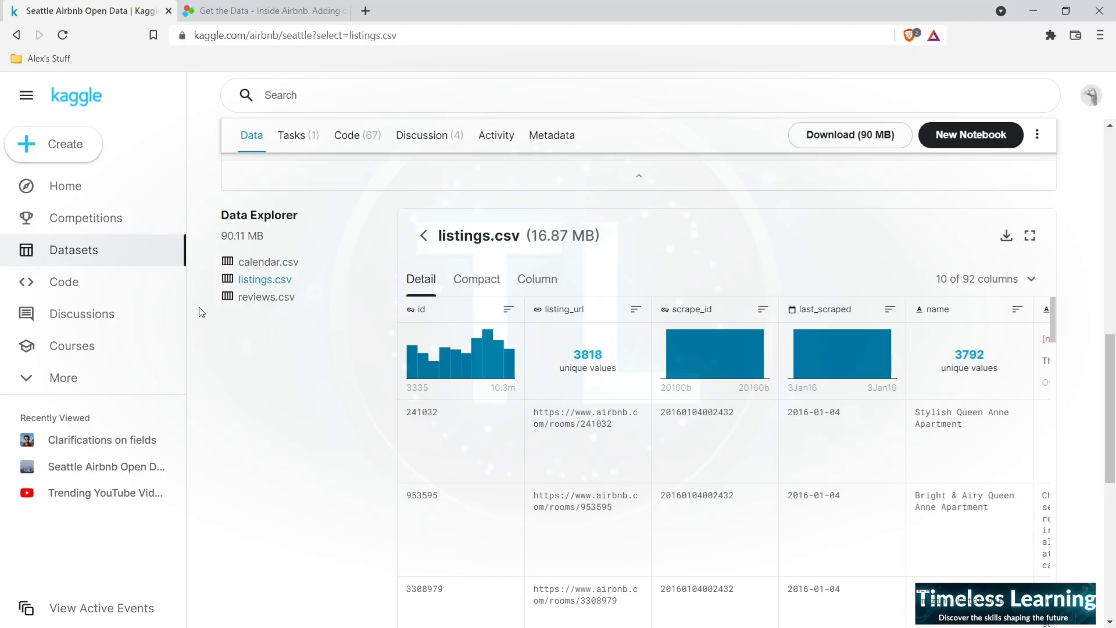
left_click(285, 8)
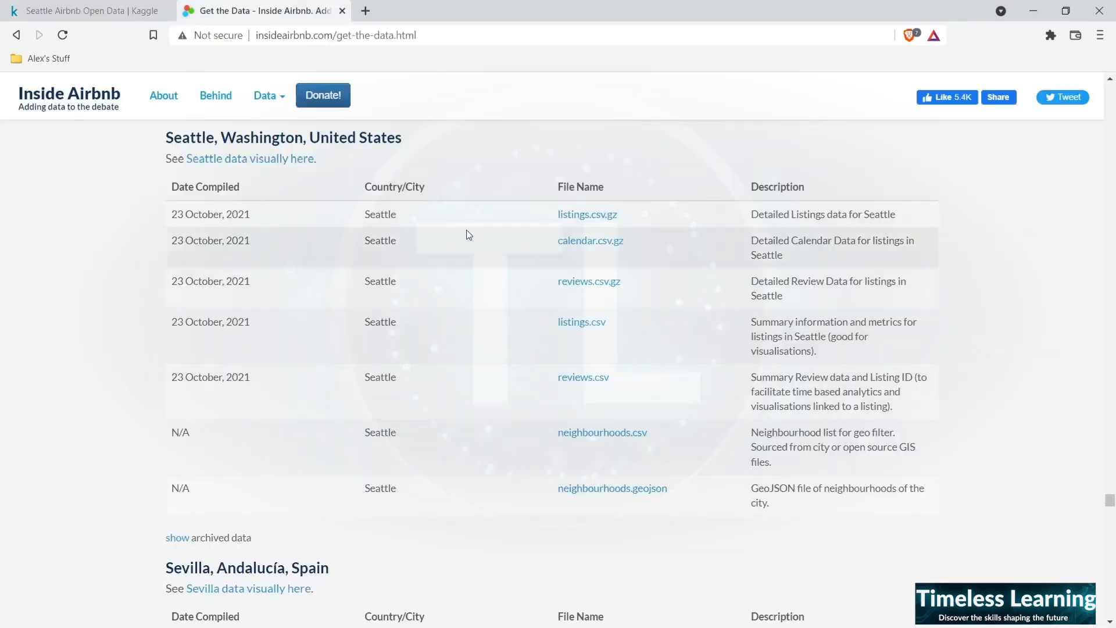
left_click(84, 8)
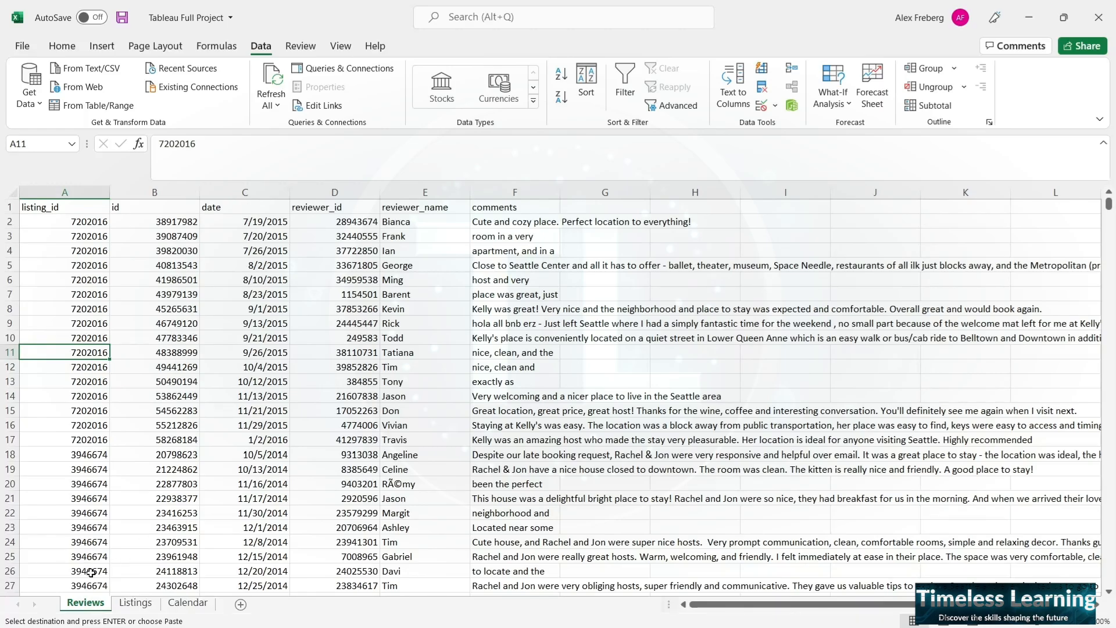
- In the Tableau Full Project workbook in Excel, move the Listings sheet in front of the Reviews sheet
left_click(135, 603)
left_click_drag(93, 607, 88, 608)
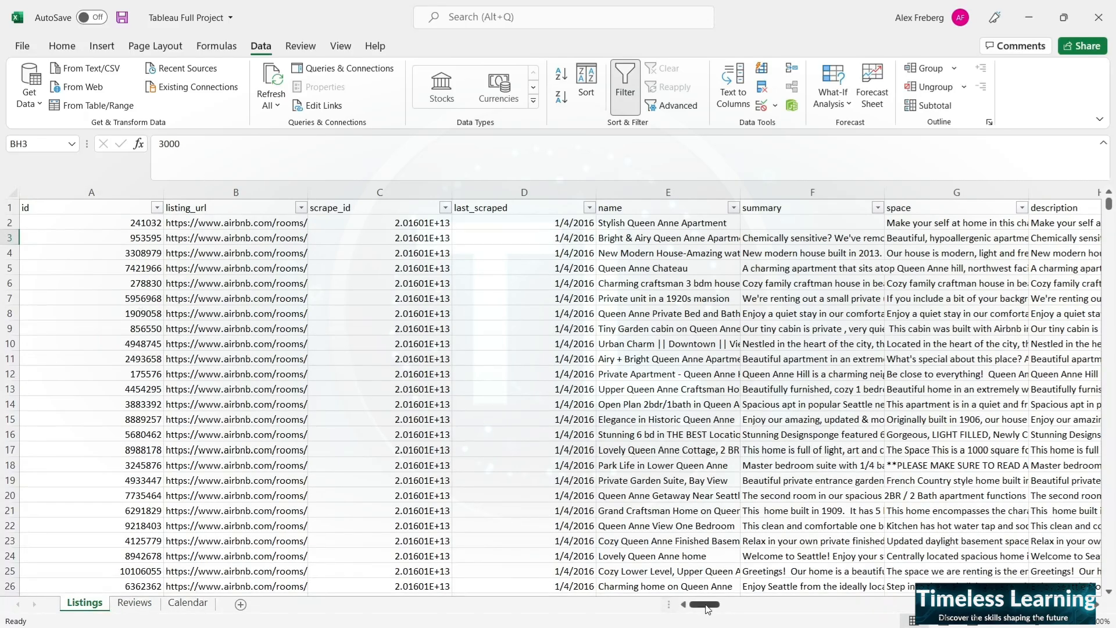
- Examine the host, neighbourhood, location and property type columns across the Listings sheet, up to the bedrooms and beds columns
left_click_drag(708, 608, 791, 591)
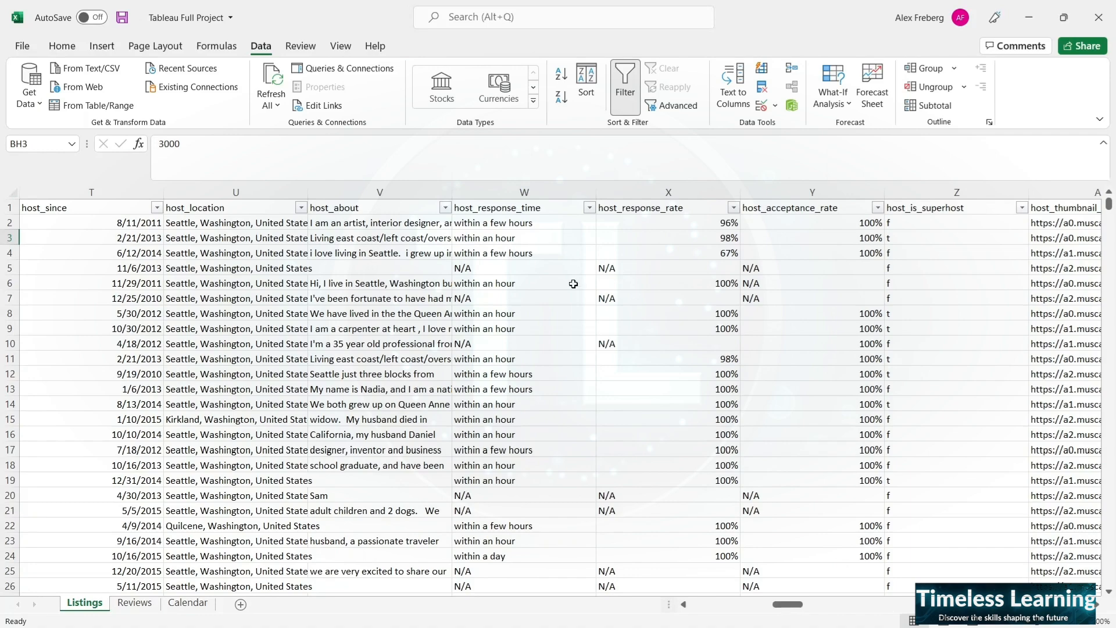
left_click_drag(800, 608, 862, 601)
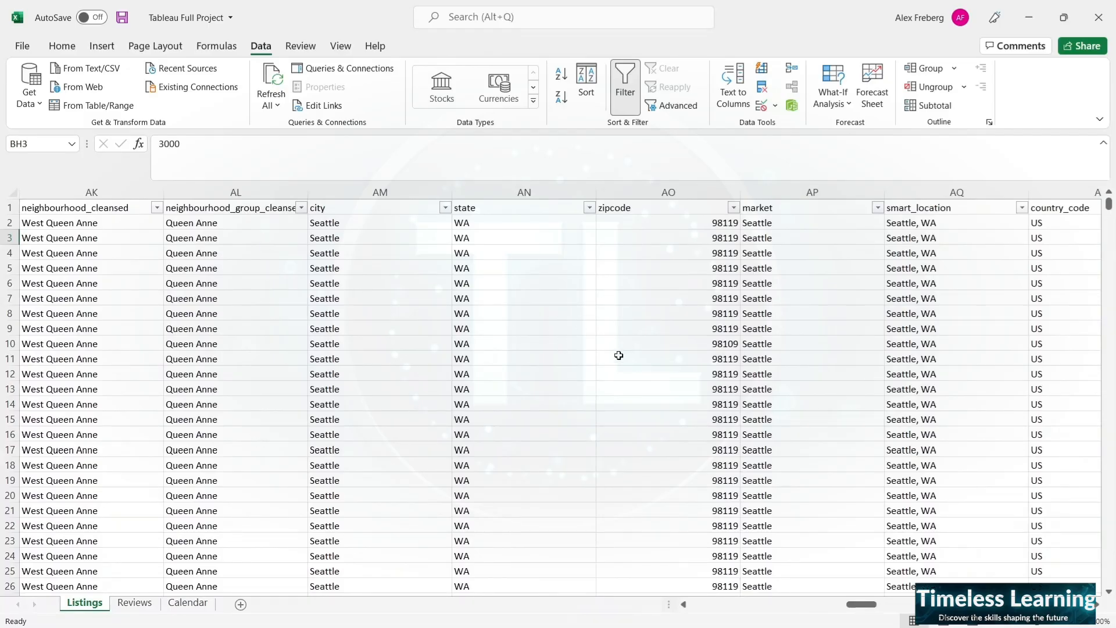
left_click_drag(866, 610, 892, 606)
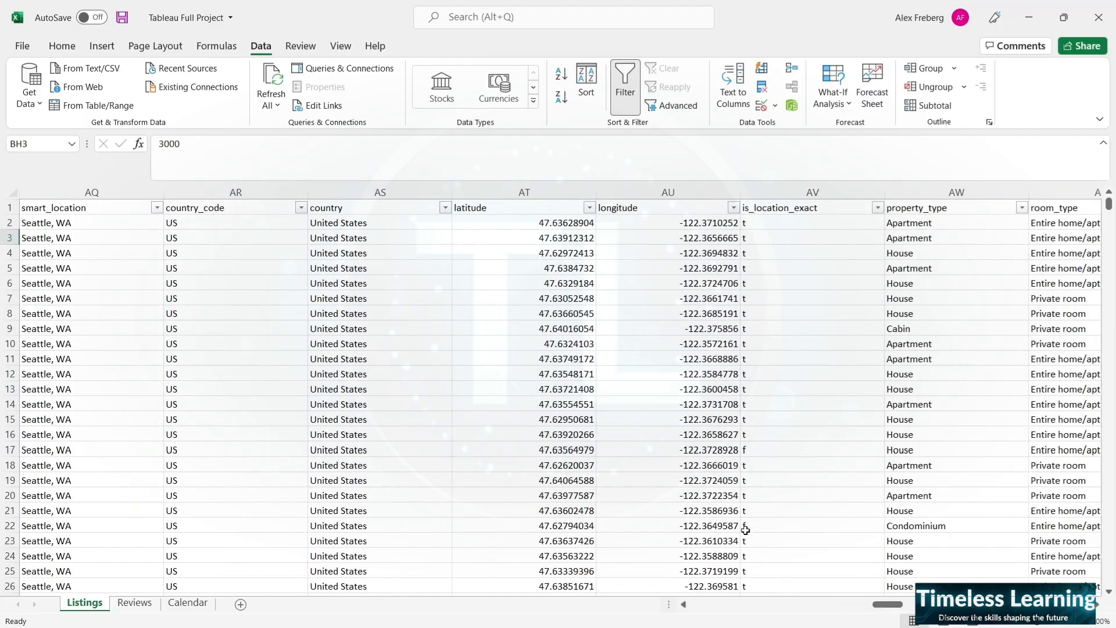
left_click_drag(894, 613, 898, 611)
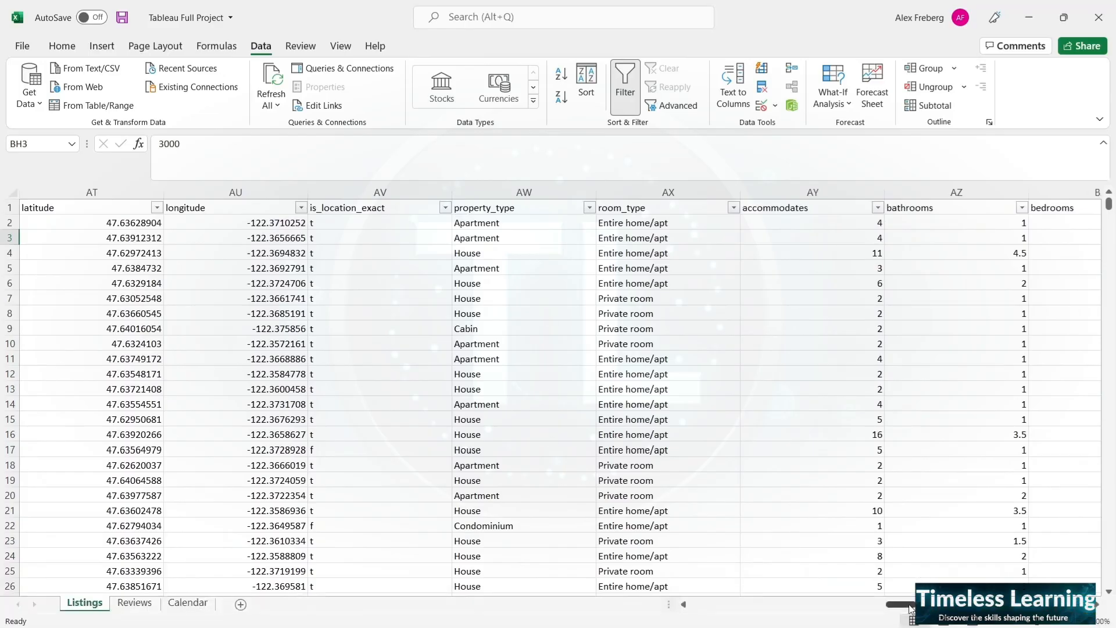
left_click_drag(909, 608, 916, 609)
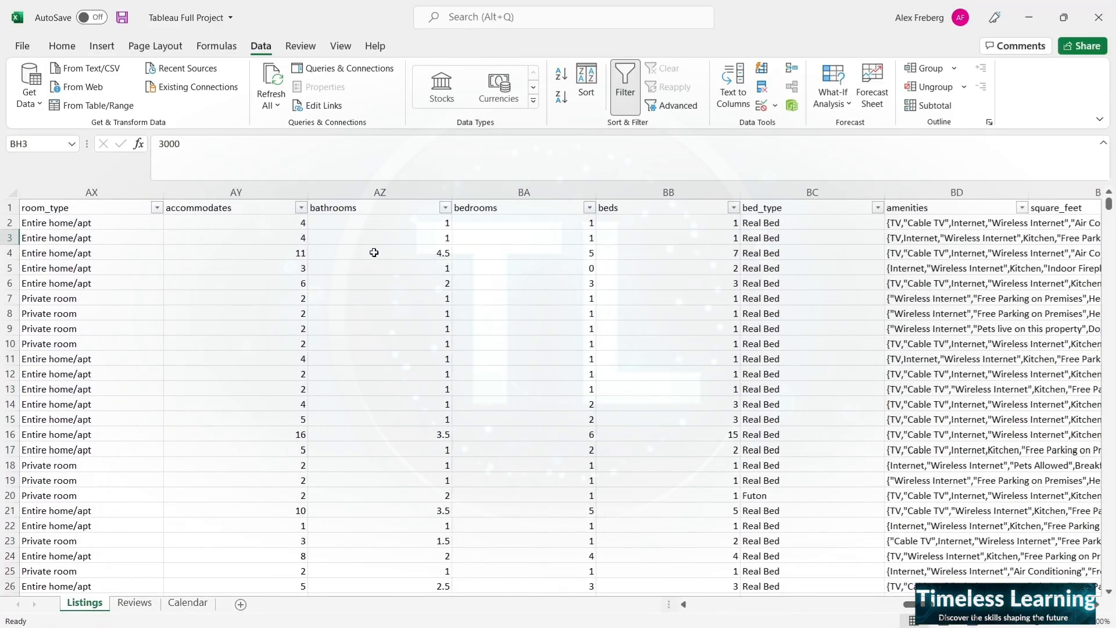
- Compare the bedrooms and beds values of the listing in row 4
left_click(531, 252)
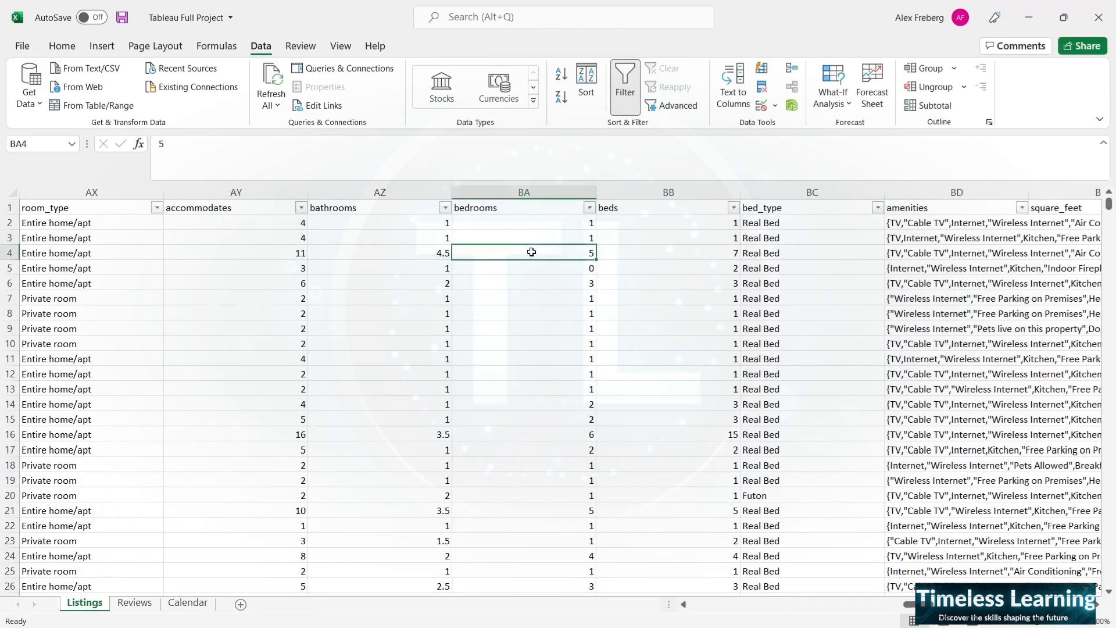
left_click(667, 254)
left_click(646, 207)
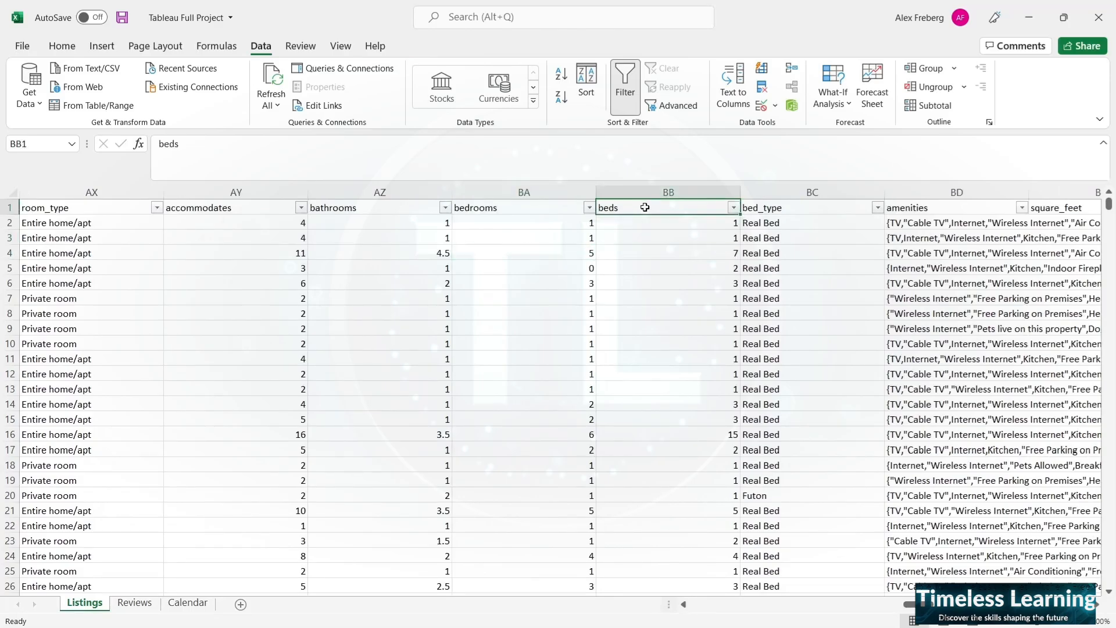
left_click(643, 250)
left_click(578, 252)
left_click(606, 251)
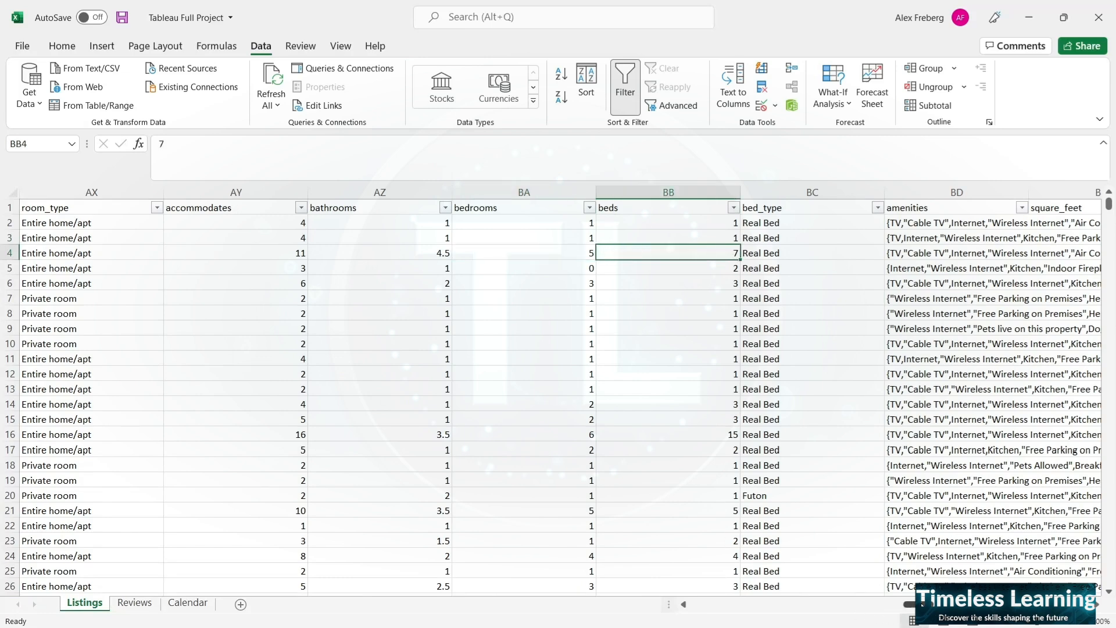
- Examine the price, weekly_price, monthly_price, security_deposit and cleaning_fee columns, checking the values in row 3 and the blank entries
scroll(907, 604, "right", 3)
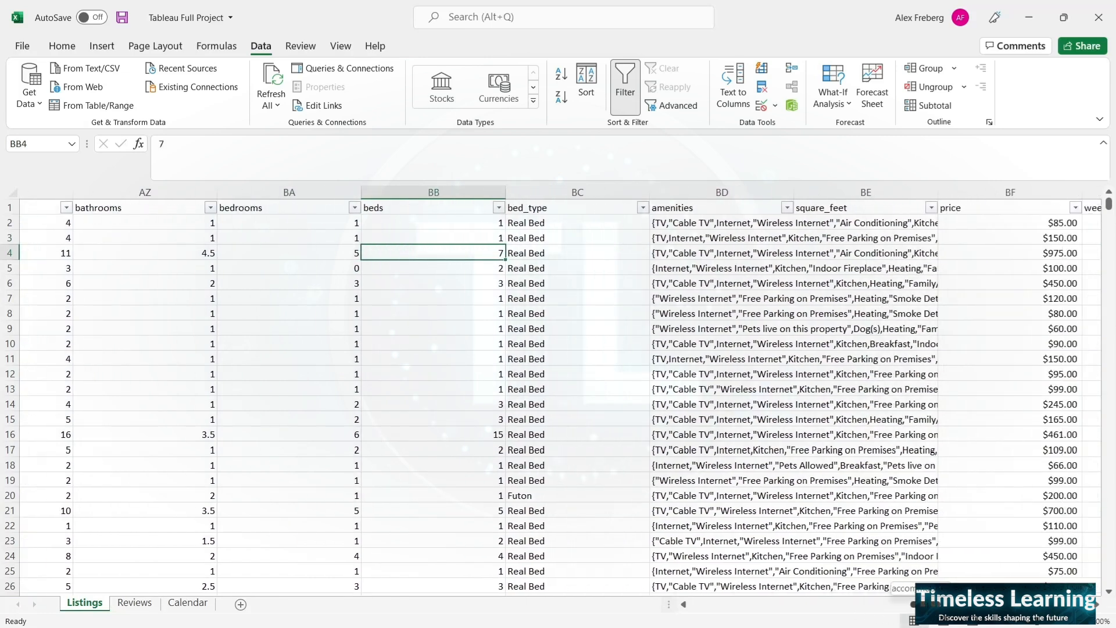
scroll(613, 304, "right", 10)
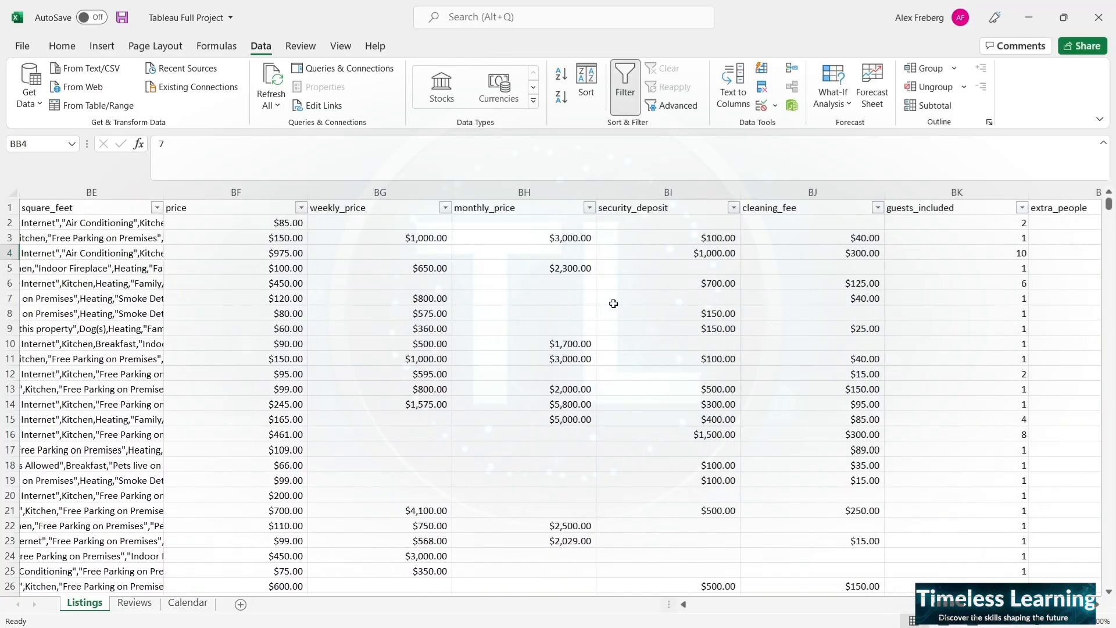
left_click_drag(269, 221, 267, 239)
left_click(267, 239)
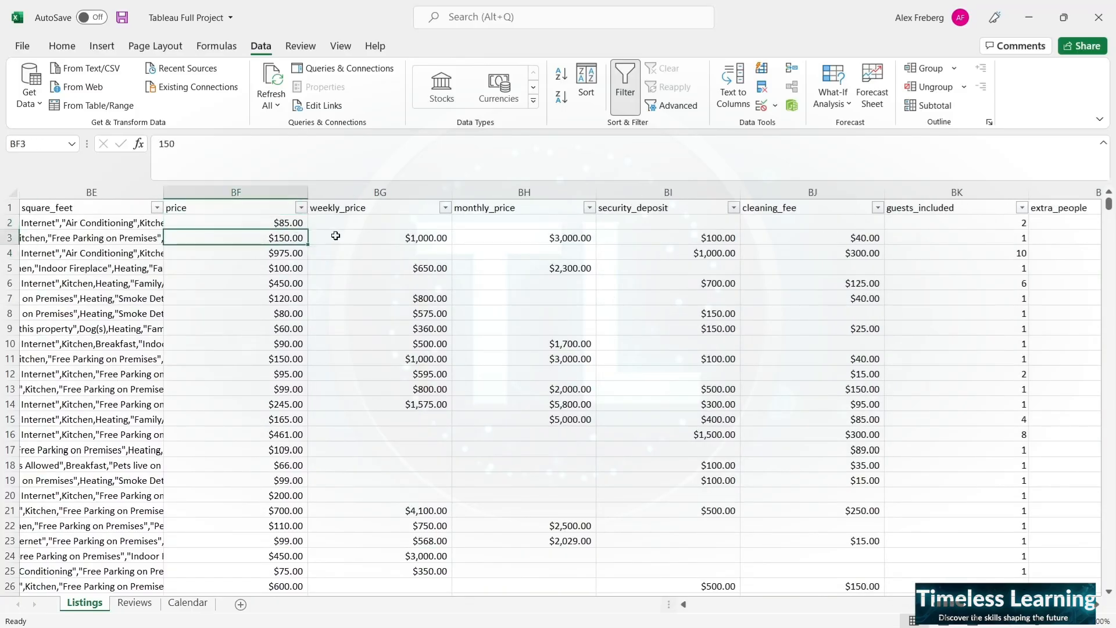
left_click(366, 236)
left_click(567, 239)
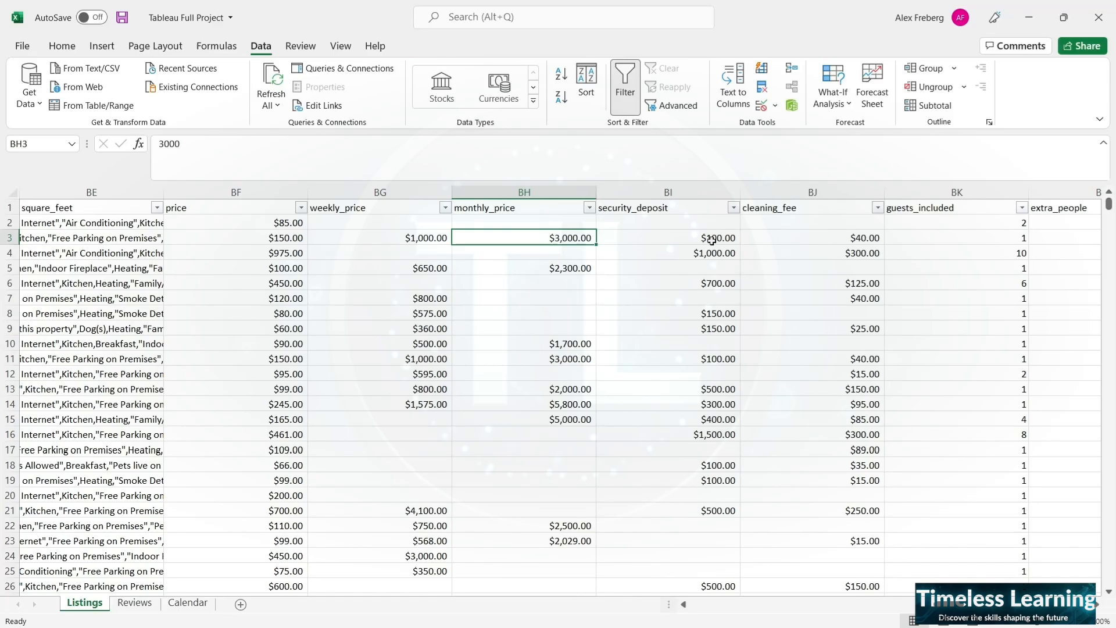
left_click(712, 240)
left_click(696, 253)
left_click(685, 344)
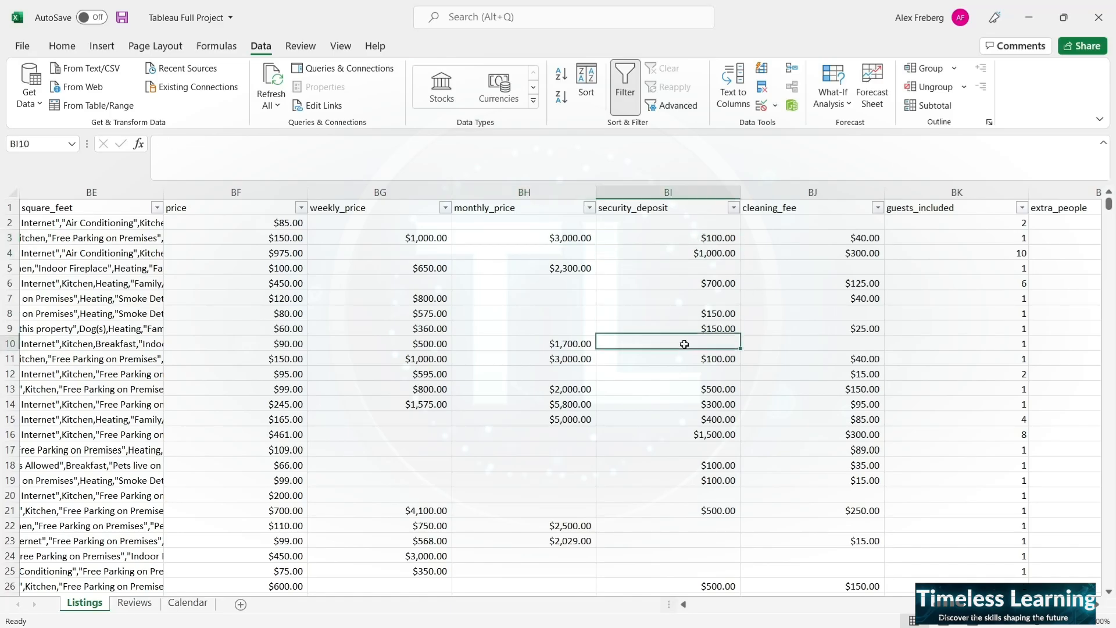
left_click(865, 243)
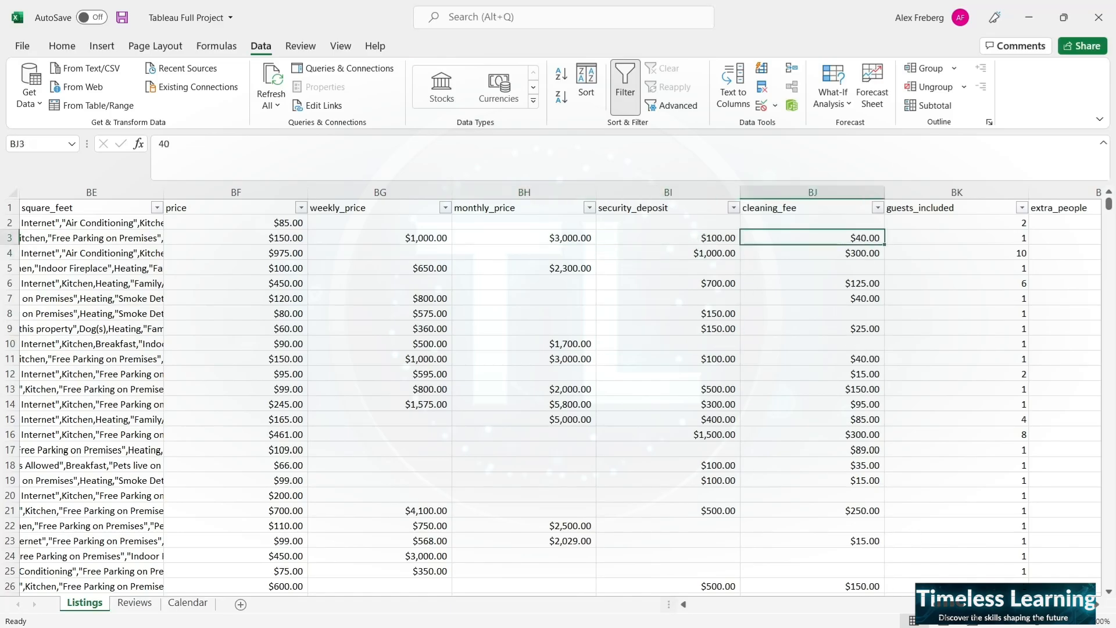
- Review the guests_included, extra_people, minimum and maximum nights, and availability columns of the Listings sheet
scroll(556, 388, "right", 5)
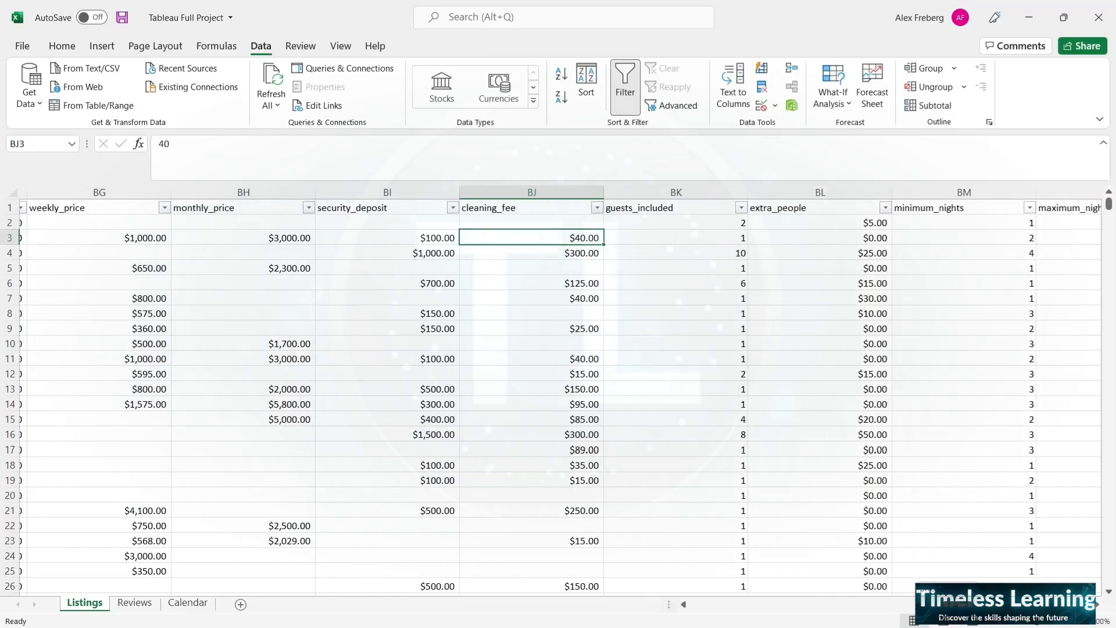
scroll(556, 388, "right", 5)
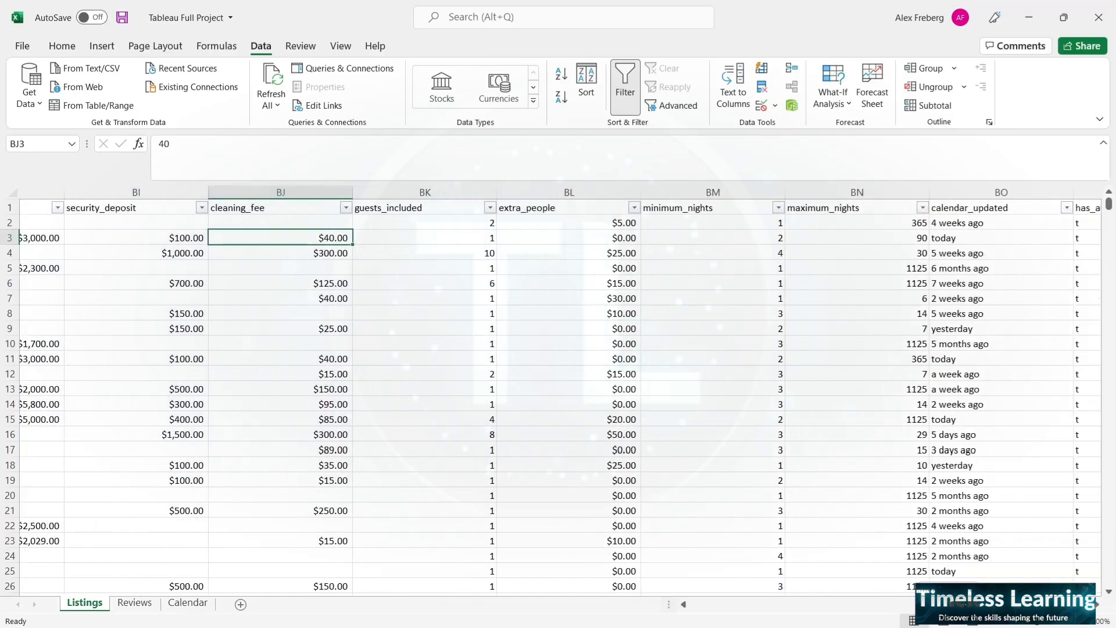
scroll(556, 388, "right", 1)
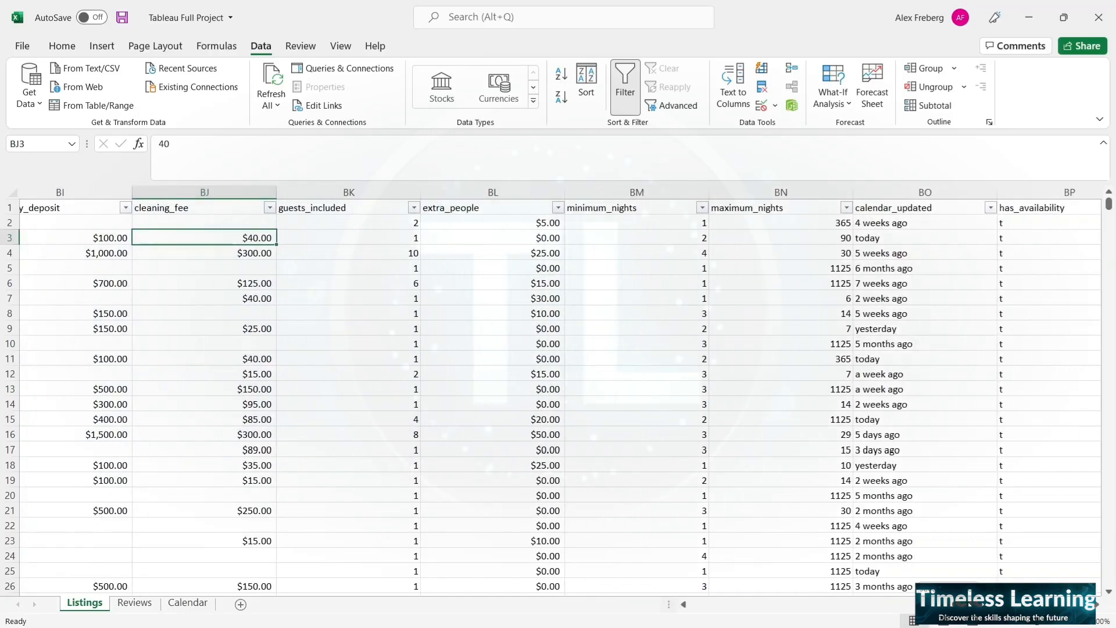
scroll(556, 388, "right", 3)
scroll(557, 388, "right", 6)
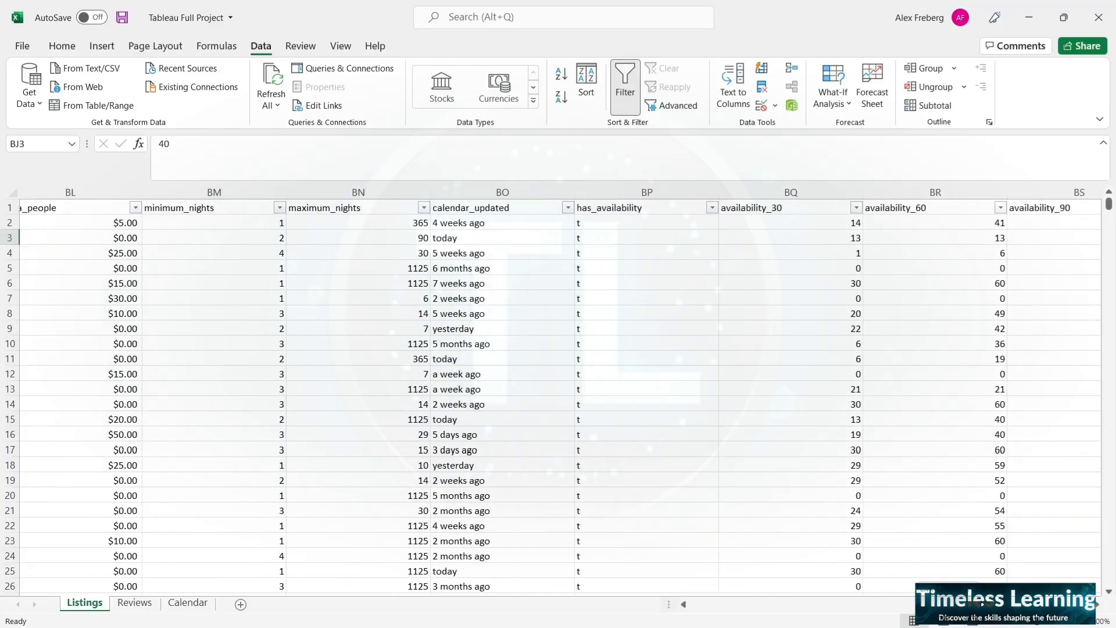
scroll(557, 387, "right", 15)
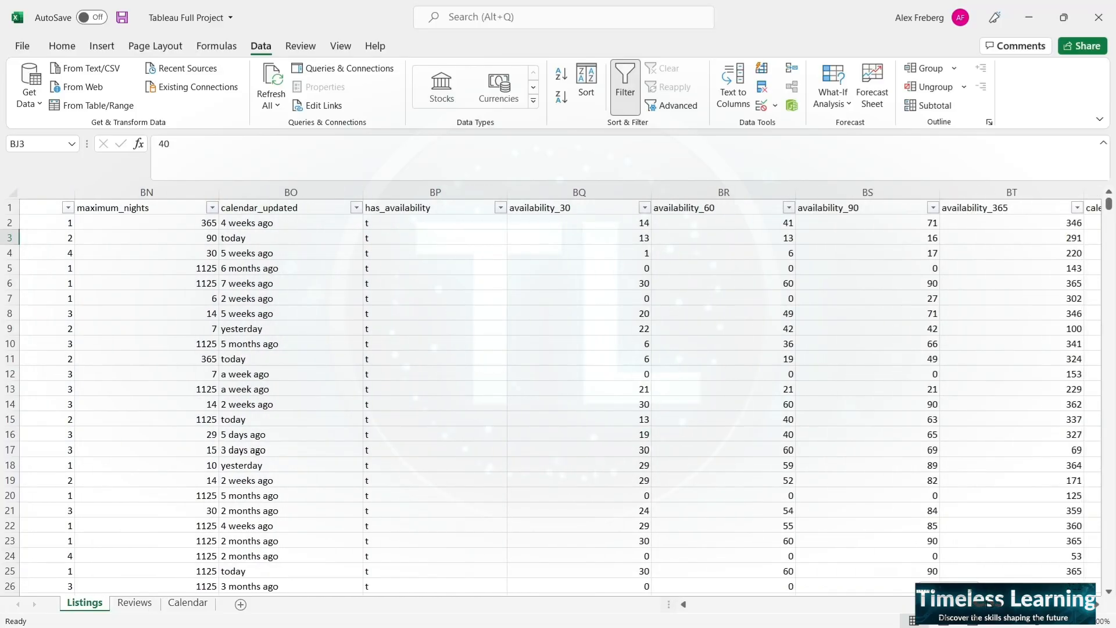
- Review the remaining Listings columns, including requires_license, jurisdiction_names, instant_bookable, cancellation_policy and the guest requirement fields
scroll(556, 388, "right", 3)
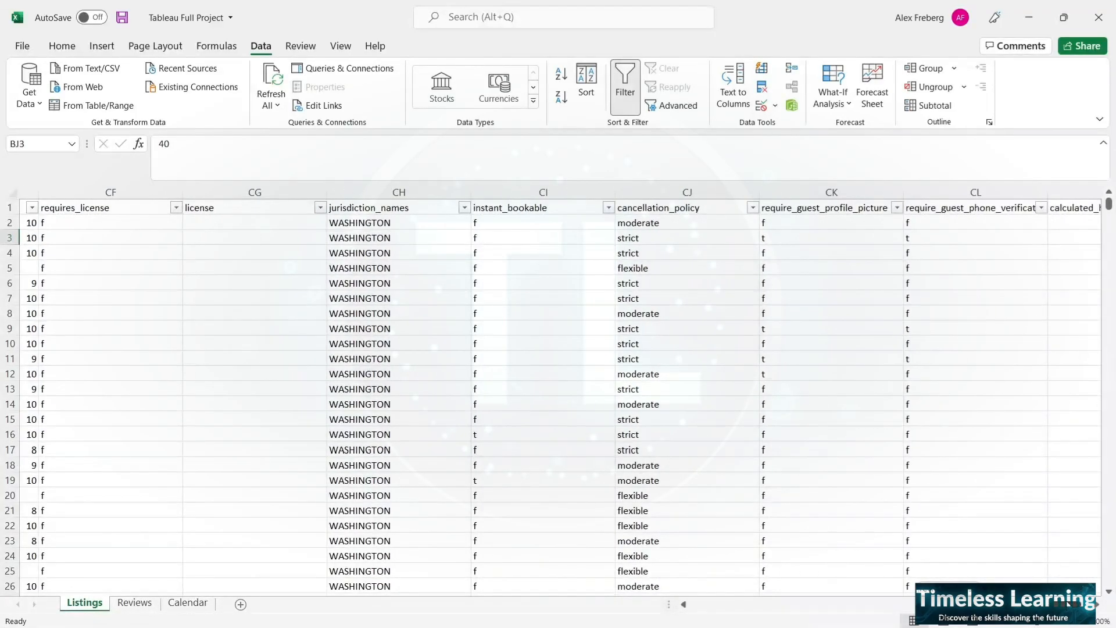
scroll(557, 388, "left", 20)
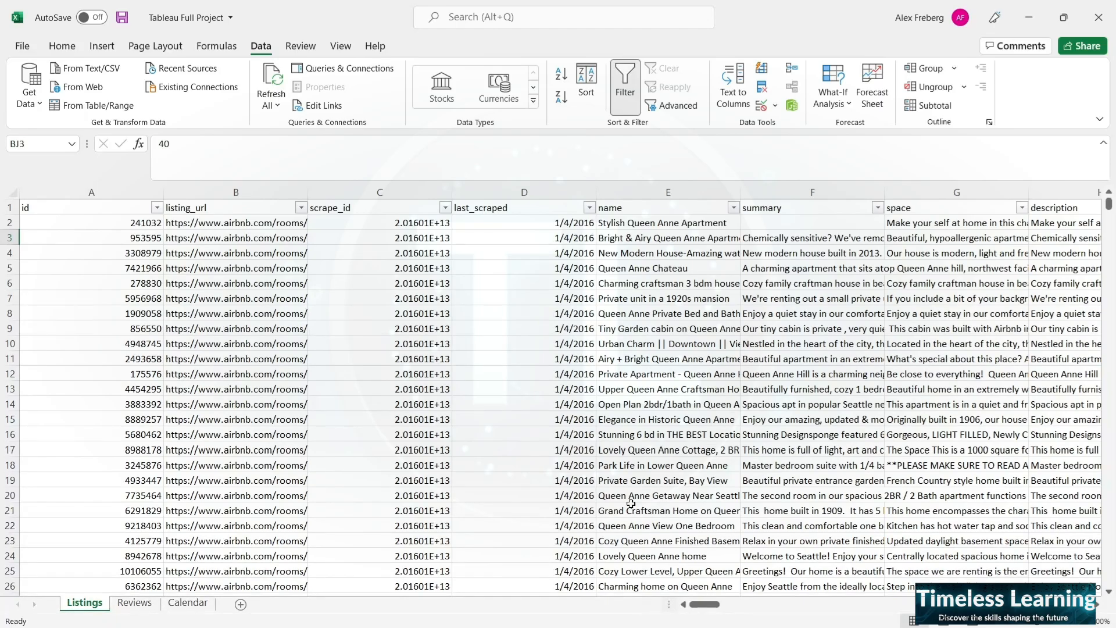
- Compare the id columns of the Reviews and Listings sheets to see how the two tables relate
left_click(135, 607)
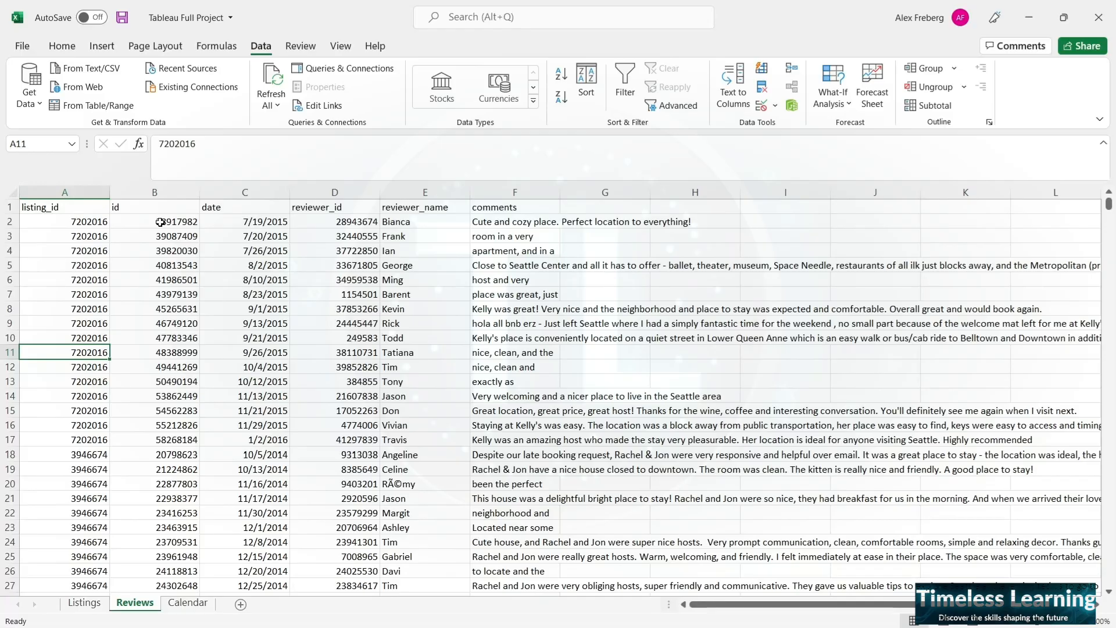
left_click(84, 603)
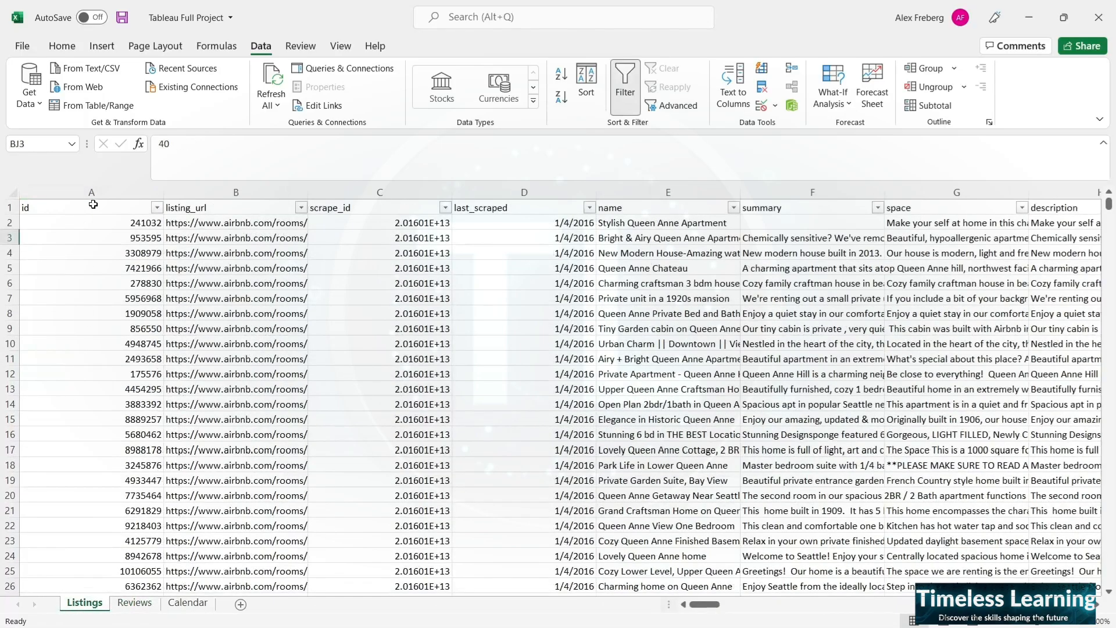
left_click(135, 605)
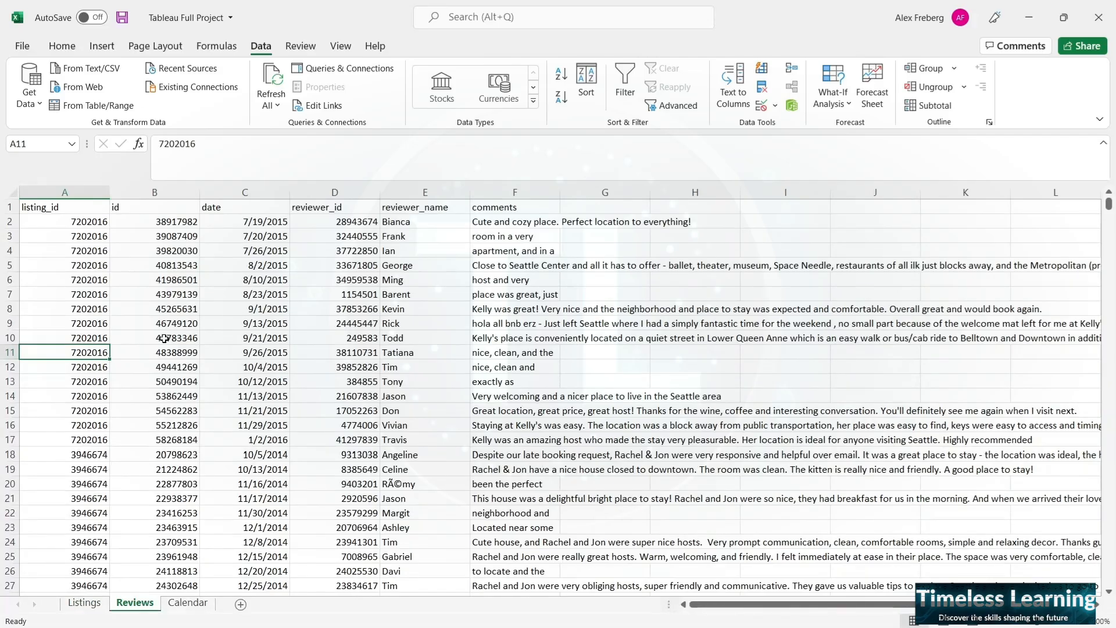
- Examine the id, reviewer_id and reviewer_name columns of the Reviews sheet
left_click(157, 193)
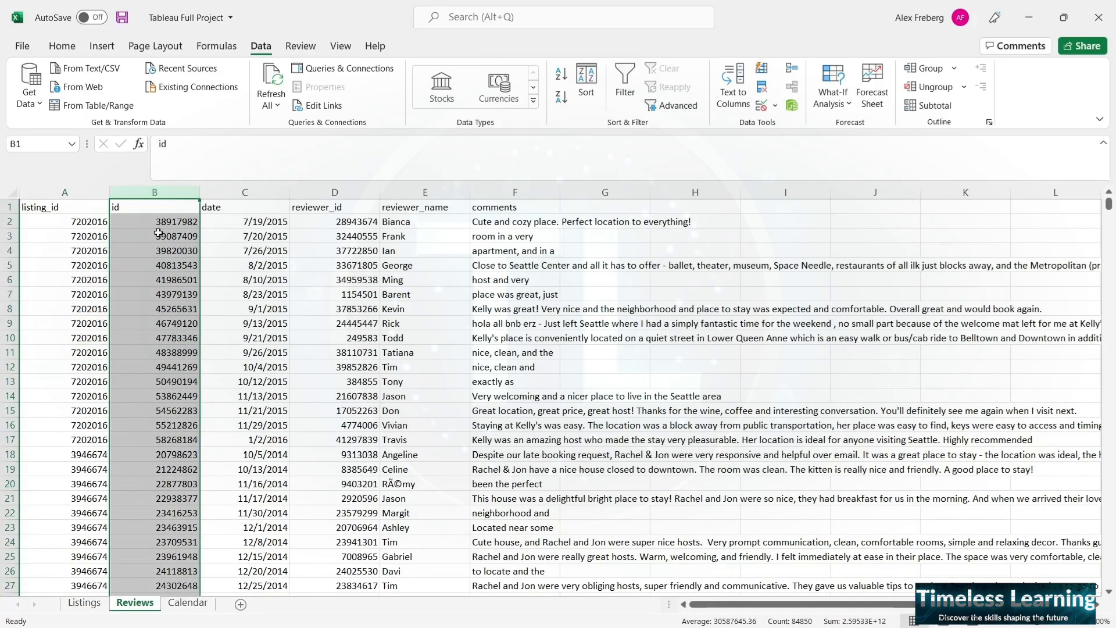
left_click(158, 233)
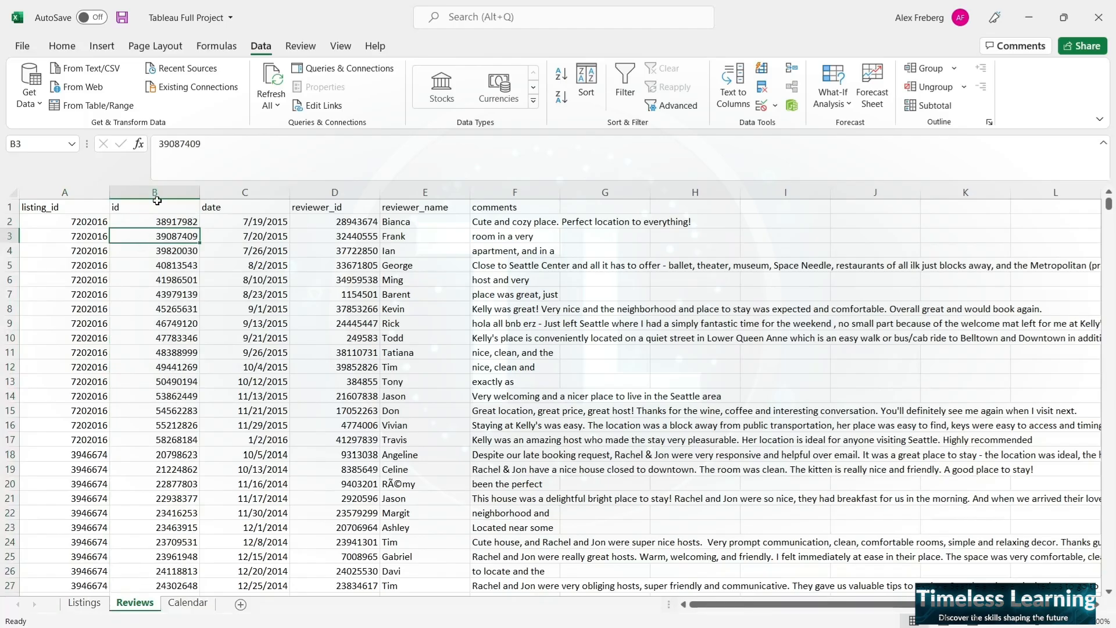
left_click(324, 213)
left_click(406, 210)
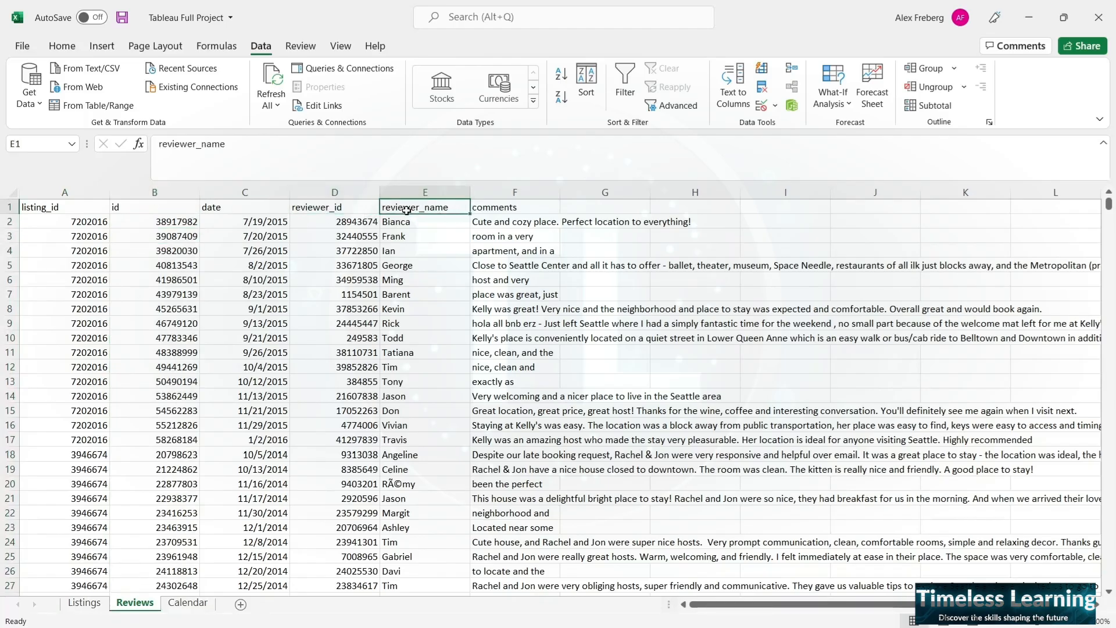
left_click_drag(406, 210, 357, 295)
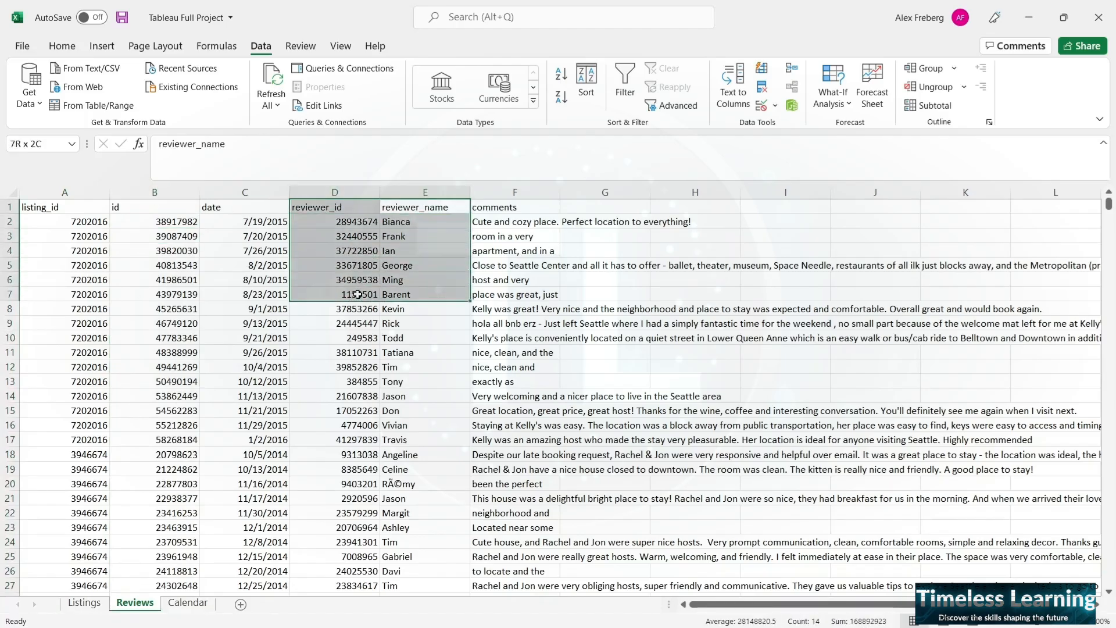
- Check the listing_id column of the Reviews sheet as the match for the Listings sheet's id column
left_click(159, 203)
key("ctrl+shift+Down")
left_click(63, 207)
key("ctrl+shift+Down")
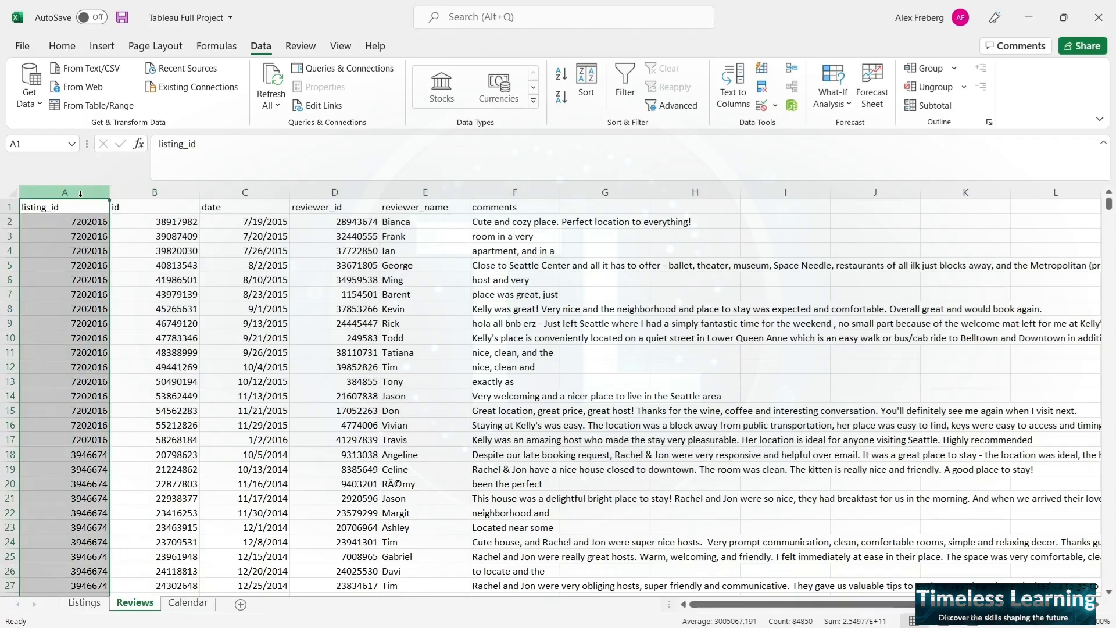
left_click(68, 291)
left_click(85, 603)
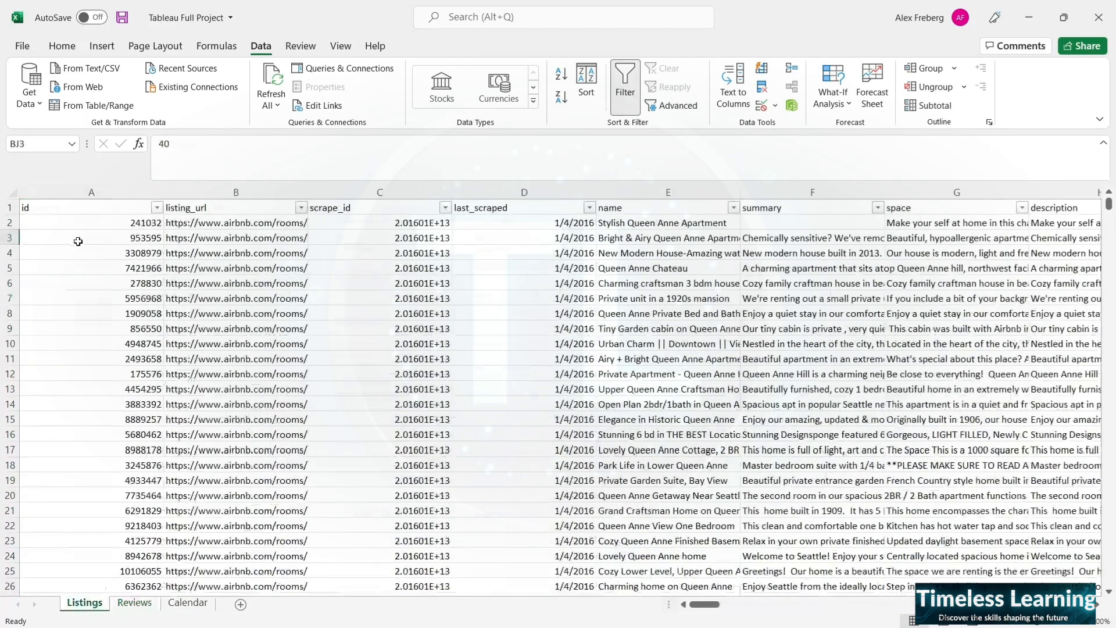
left_click(135, 603)
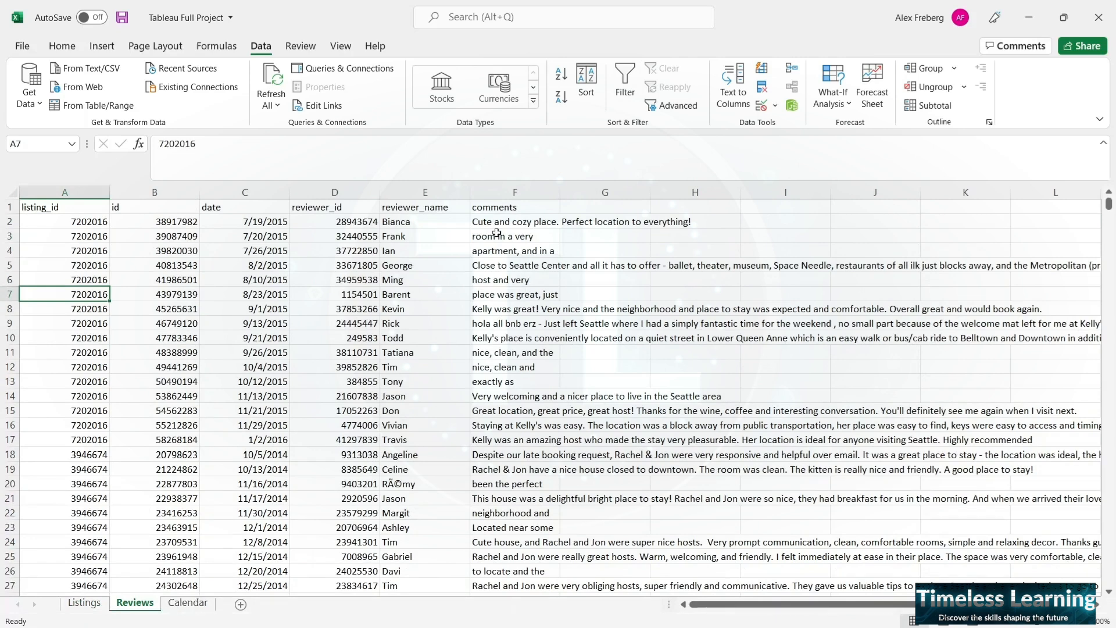
- Compare the listing_id column at the start of the Calendar sheet with the id column of the Listings sheet
left_click(188, 603)
scroll(183, 334, "up", 9)
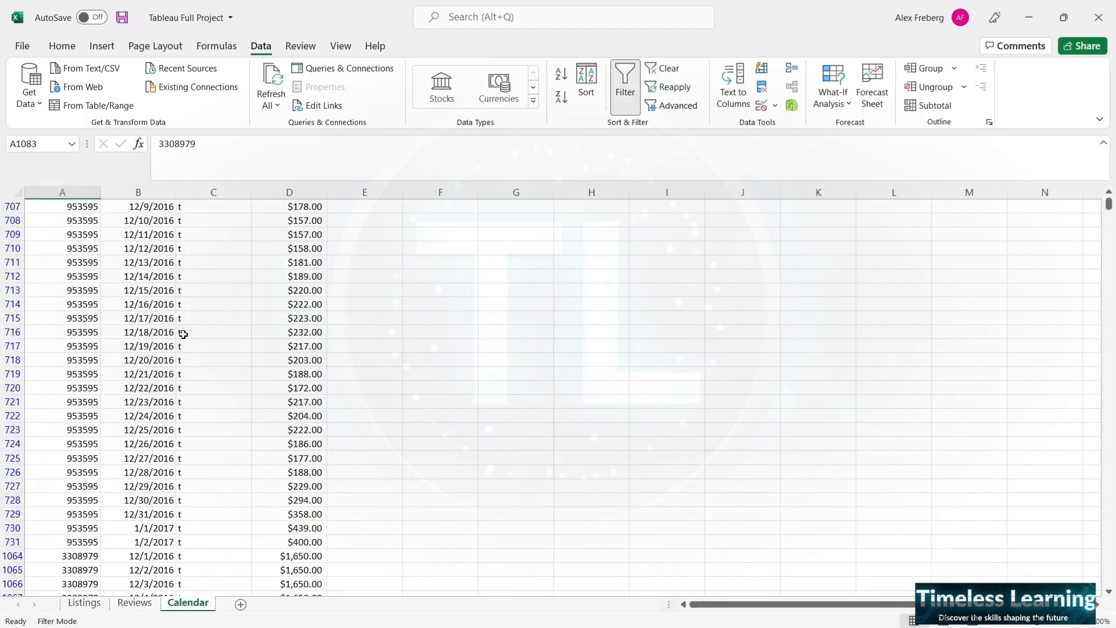
scroll(930, 302, "up", 10)
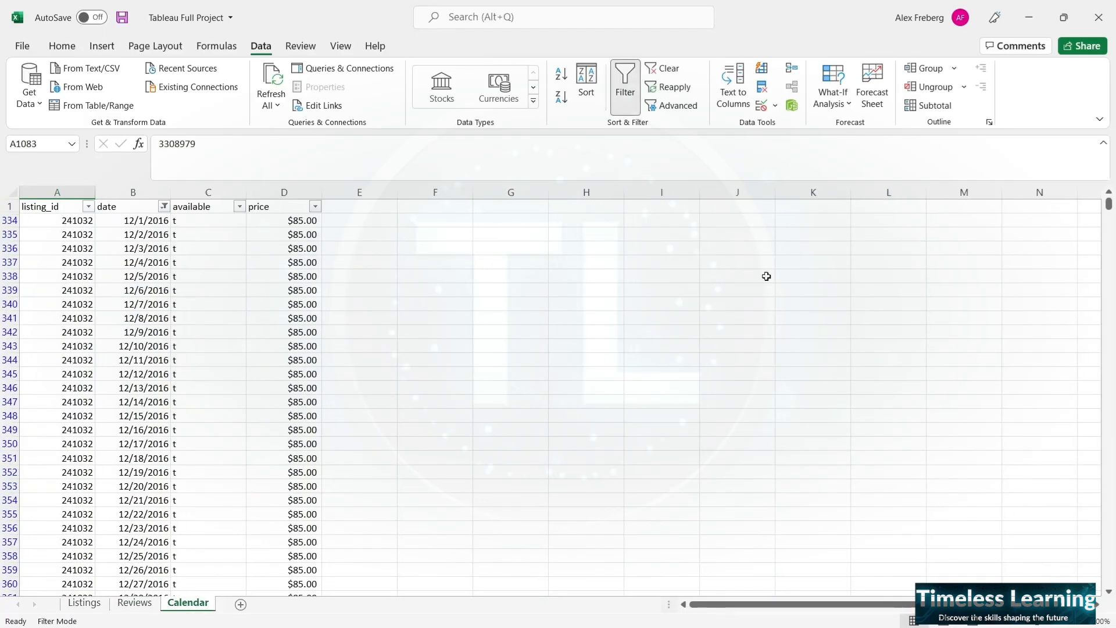
left_click(58, 192)
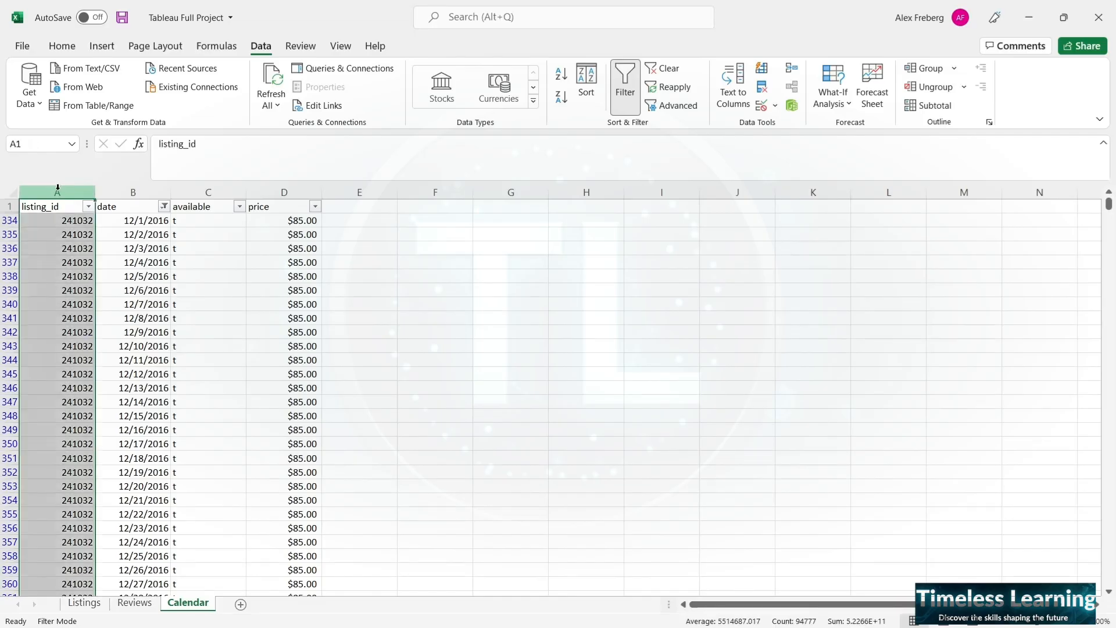
left_click(85, 603)
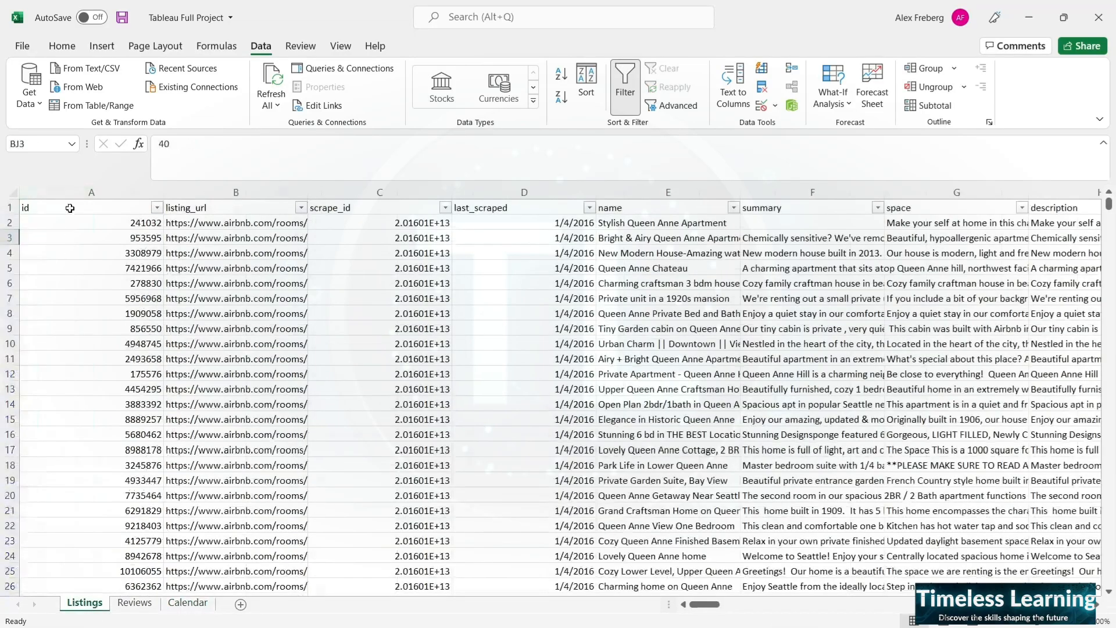
left_click(188, 603)
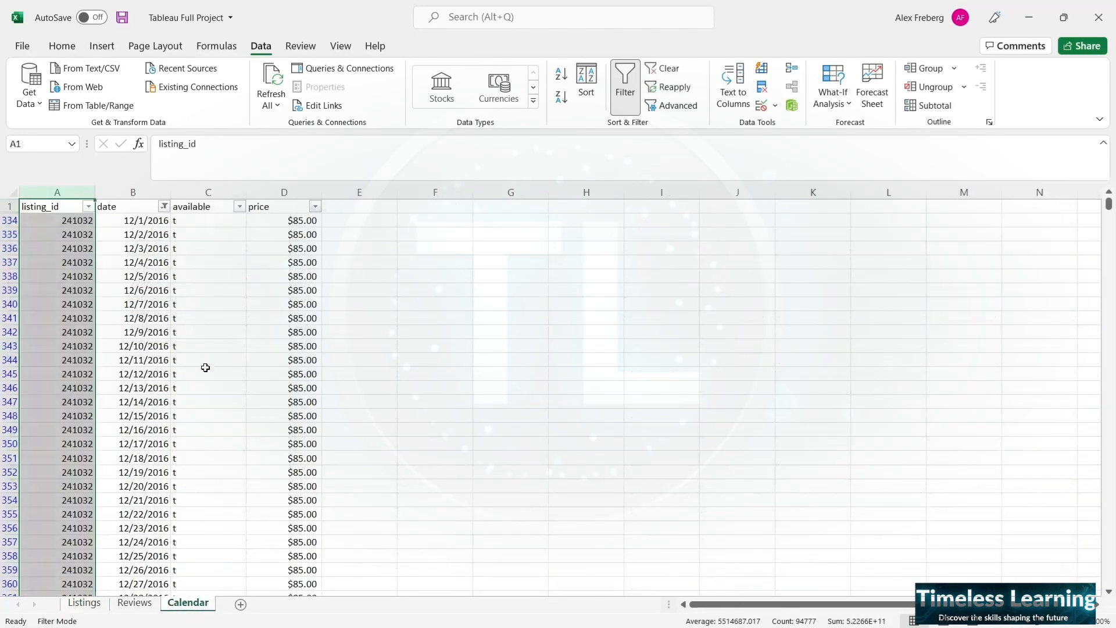
- Check the listing_id, date and price values in row 334 of the Calendar sheet
left_click(158, 228)
left_click(264, 224)
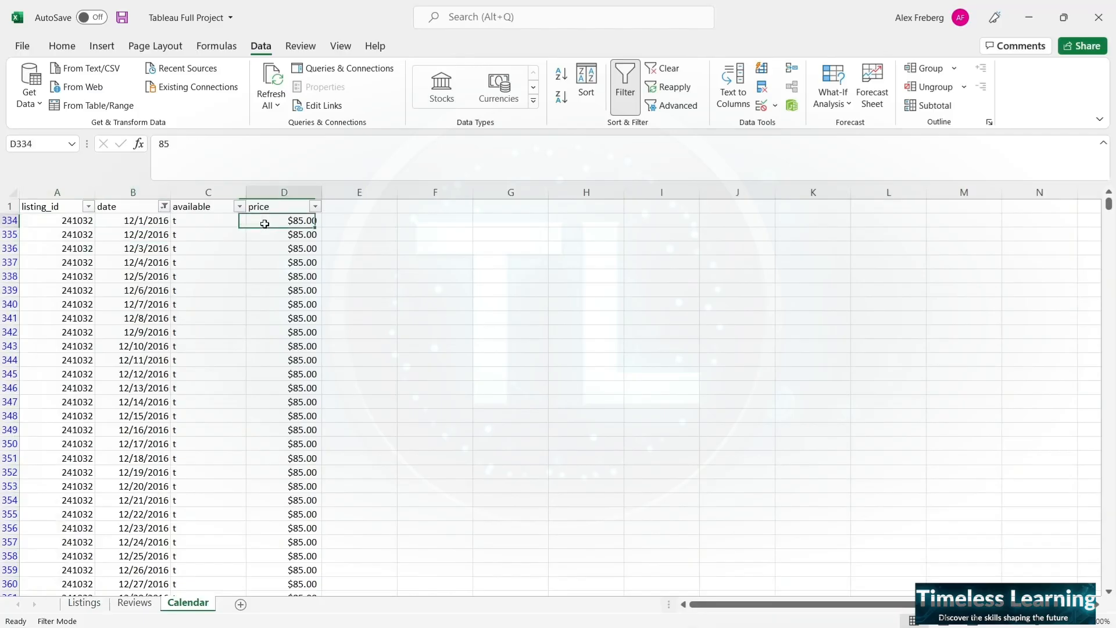
left_click(76, 221)
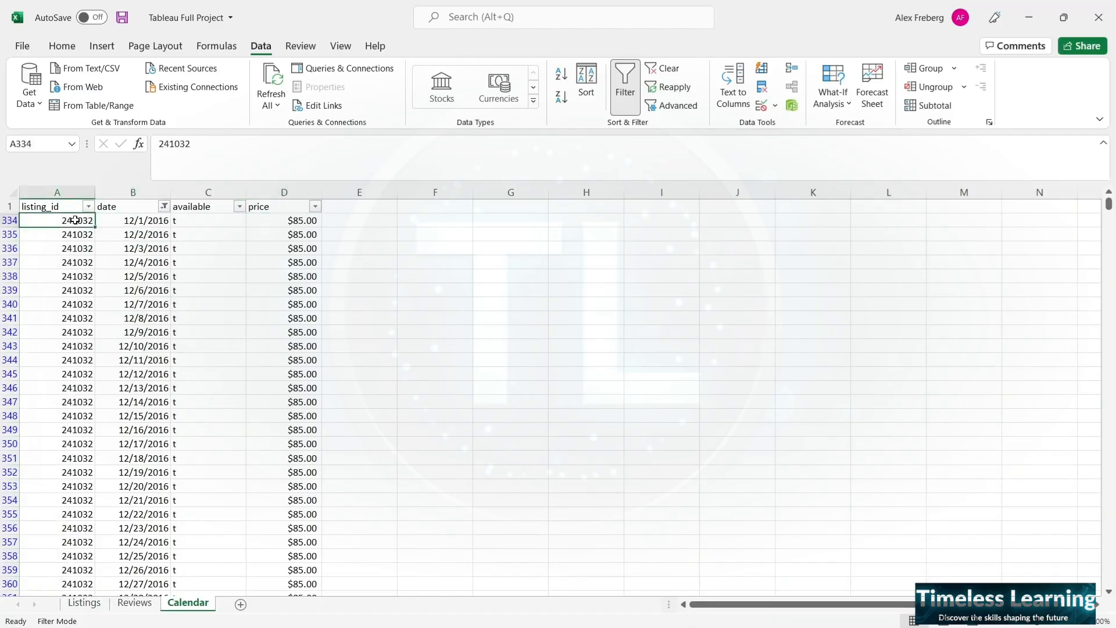
left_click(145, 220)
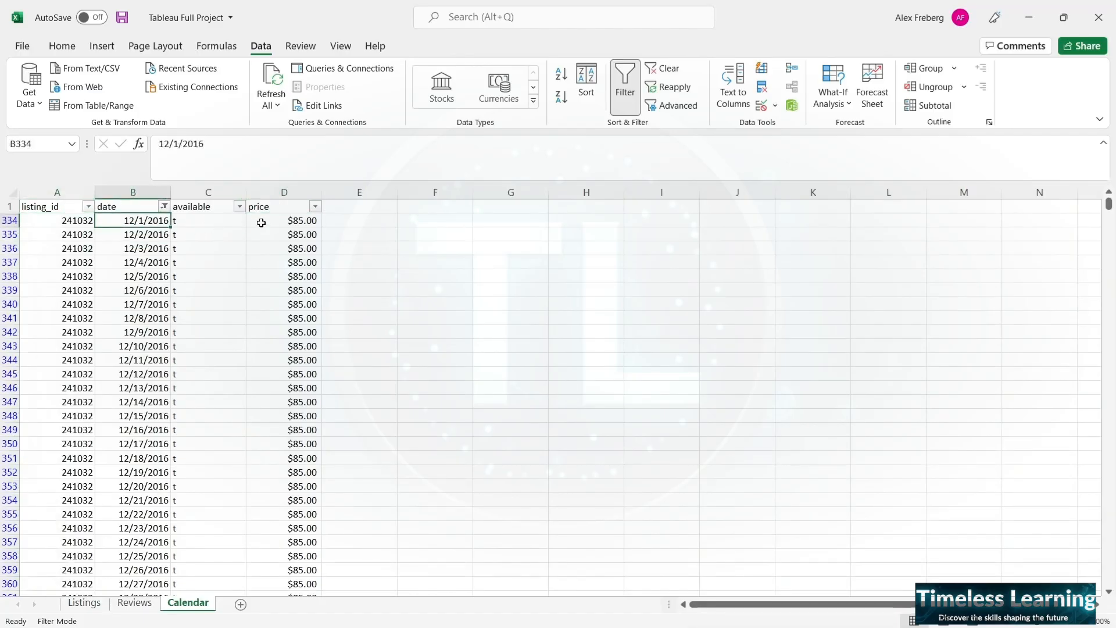
left_click(279, 220)
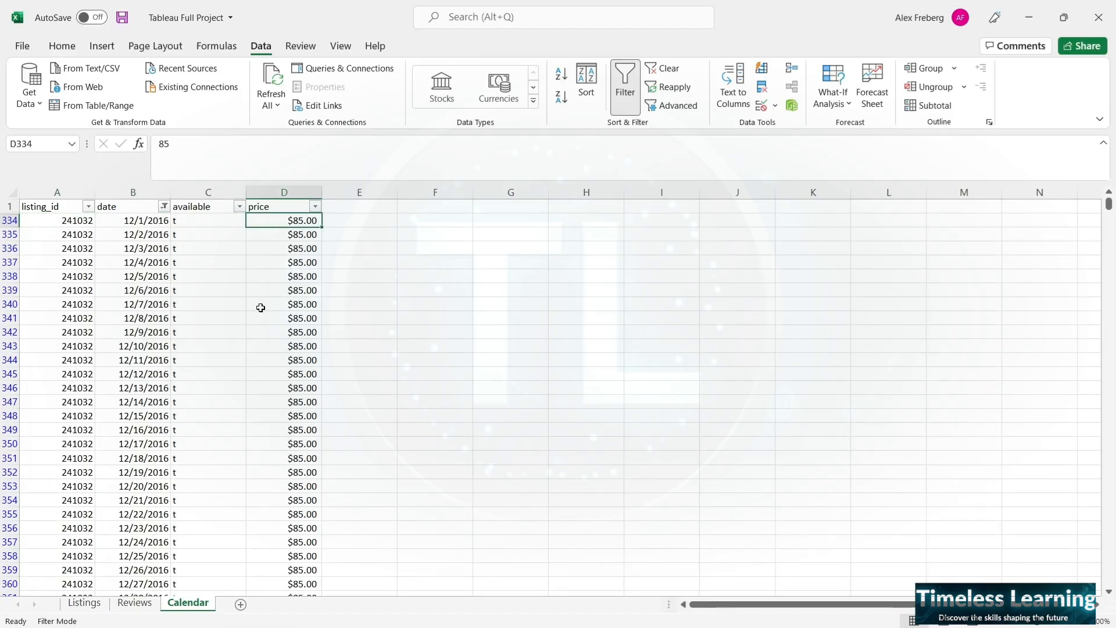
- Look through further listings in the Calendar sheet and compare the t and f values in the available column around rows 4012 to 4016
scroll(260, 309, "down", 4)
scroll(260, 307, "down", 10)
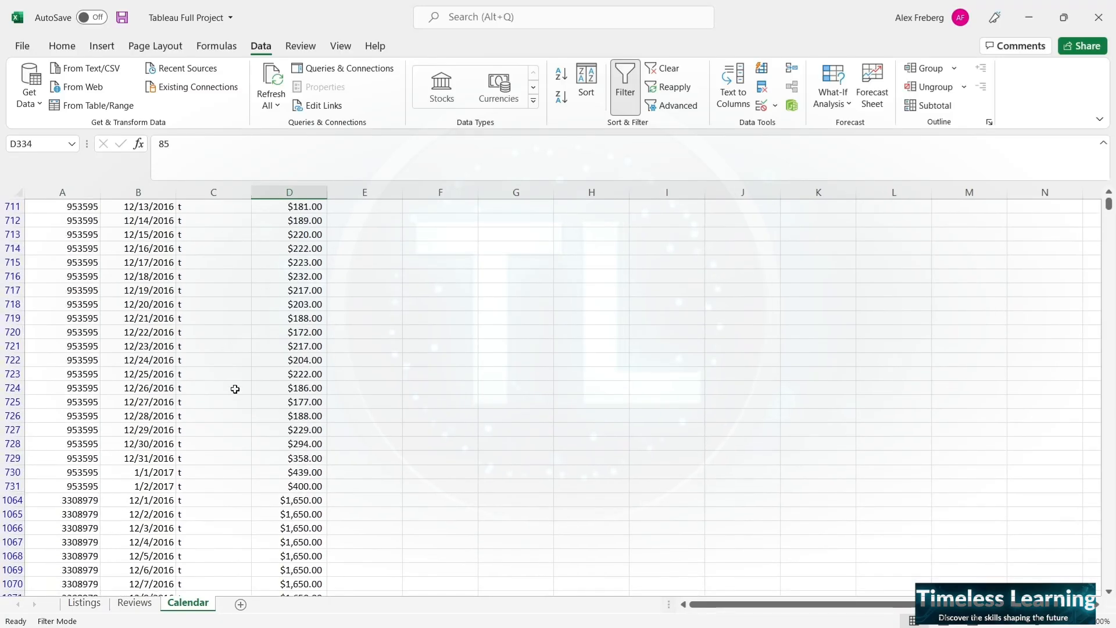
scroll(235, 389, "down", 10)
scroll(235, 389, "down", 20)
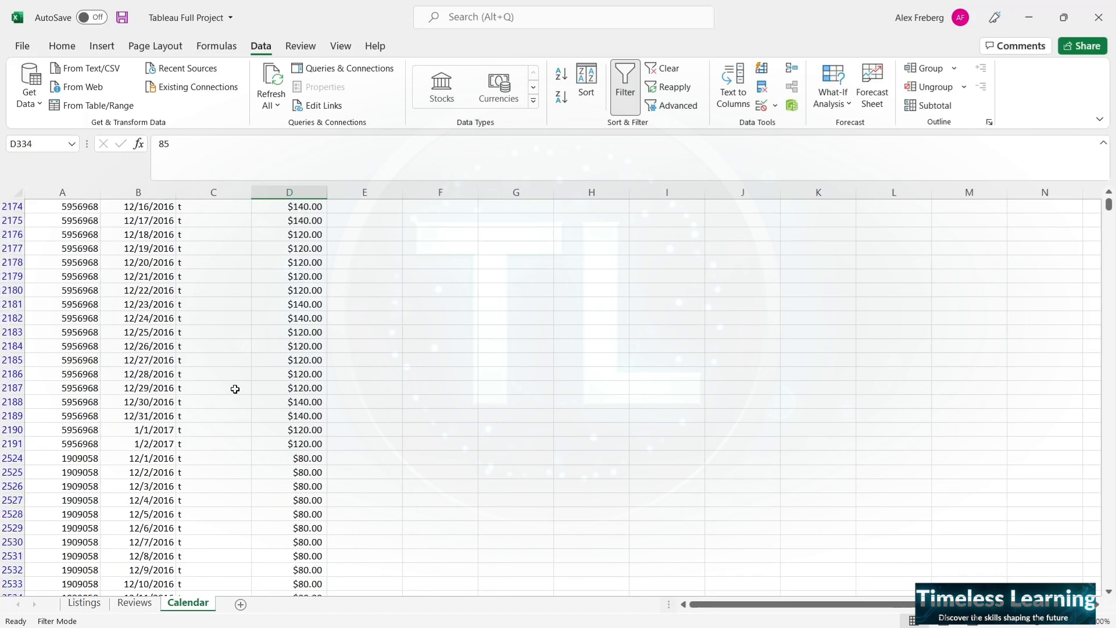
scroll(234, 389, "down", 10)
scroll(235, 389, "up", 3)
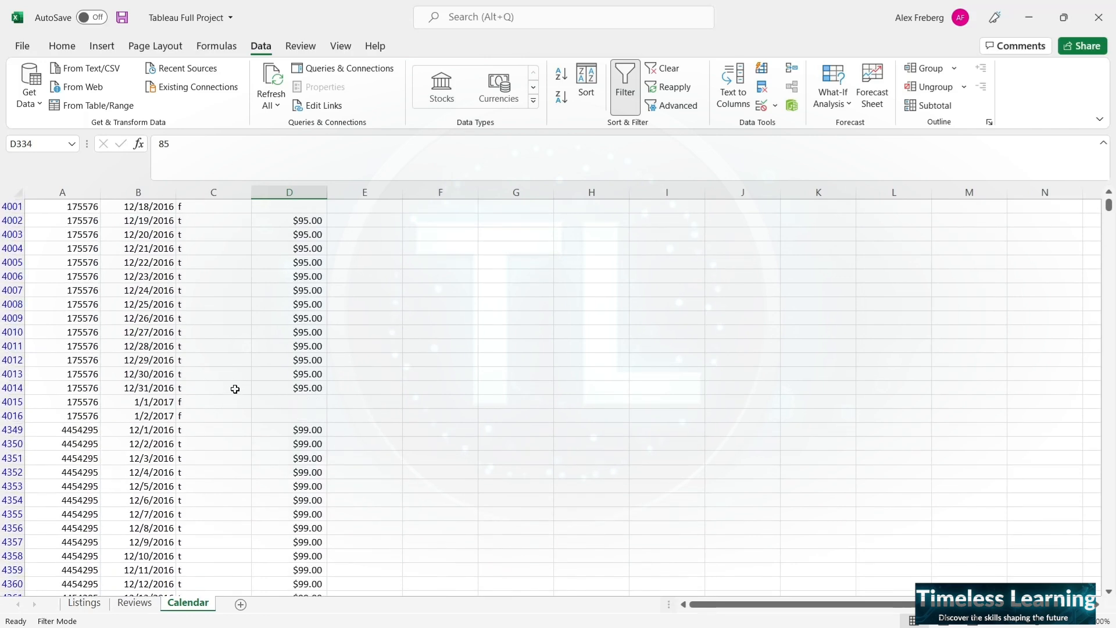
left_click(210, 390)
left_click(216, 361)
left_click(210, 401)
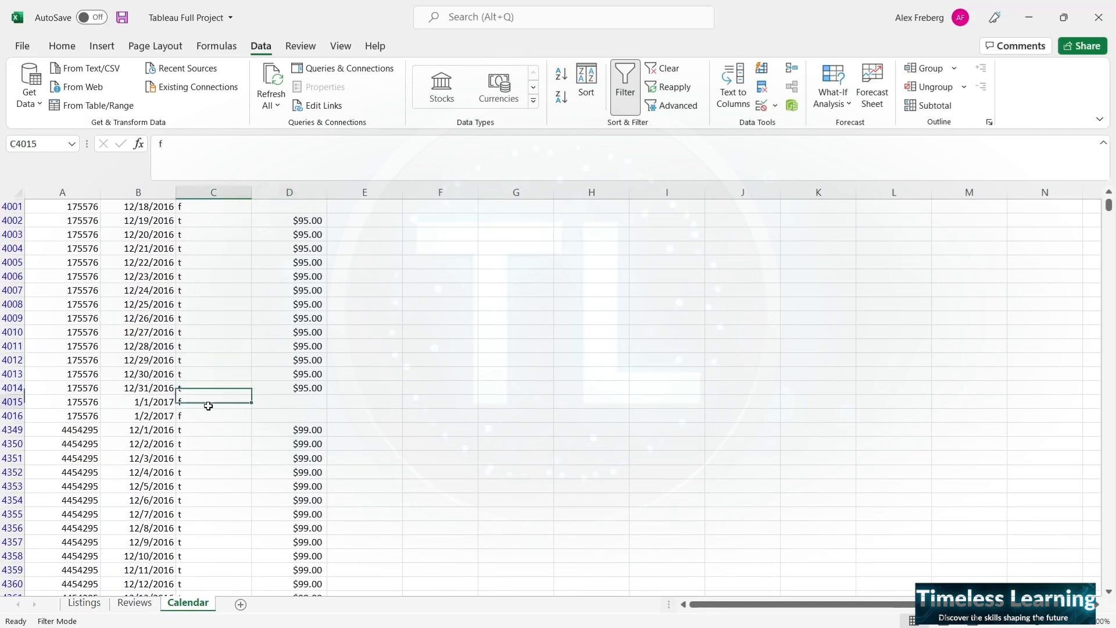
left_click(207, 419)
left_click(231, 371)
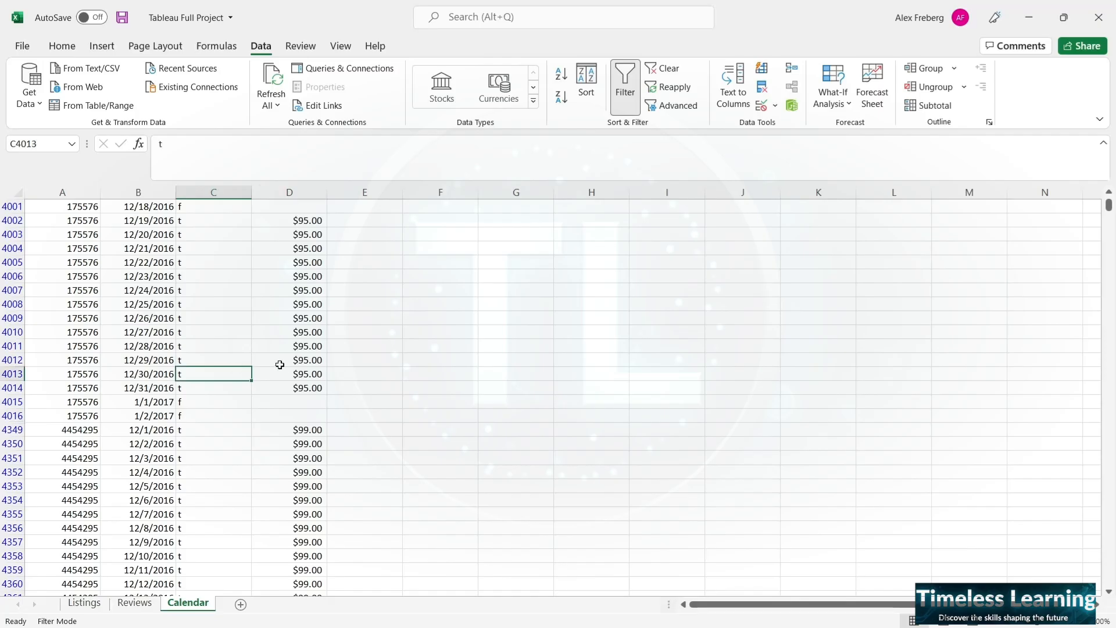
- Compare the price cells of the unavailable dates in rows 4015 and 4016 with the available dates in rows 4002 to 4014
left_click_drag(298, 370, 275, 413)
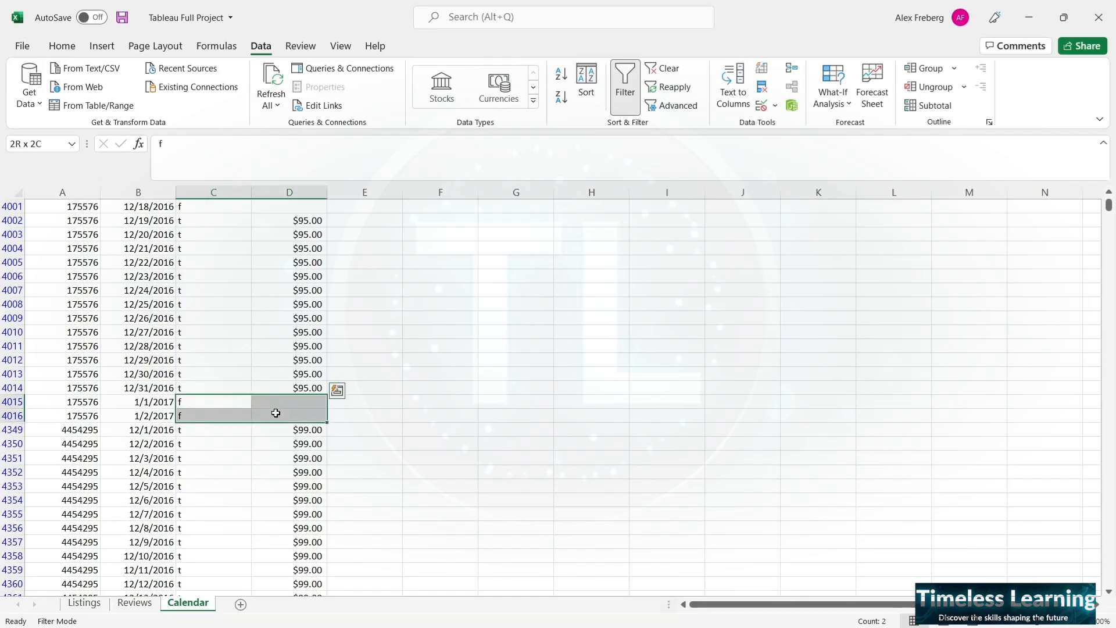
left_click(275, 412)
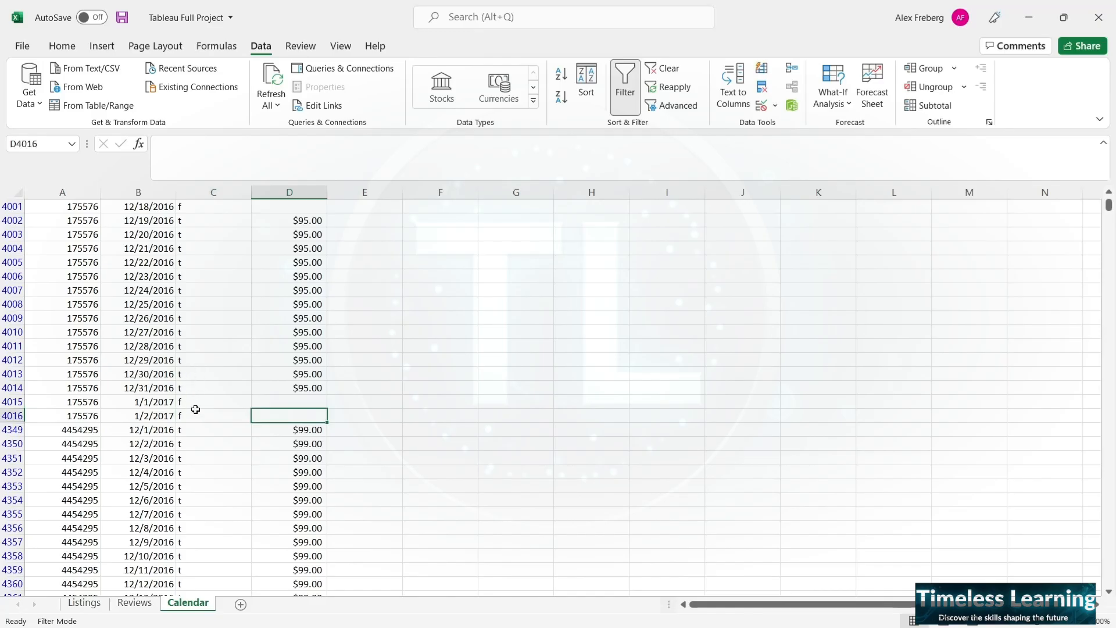
left_click_drag(276, 388, 86, 223)
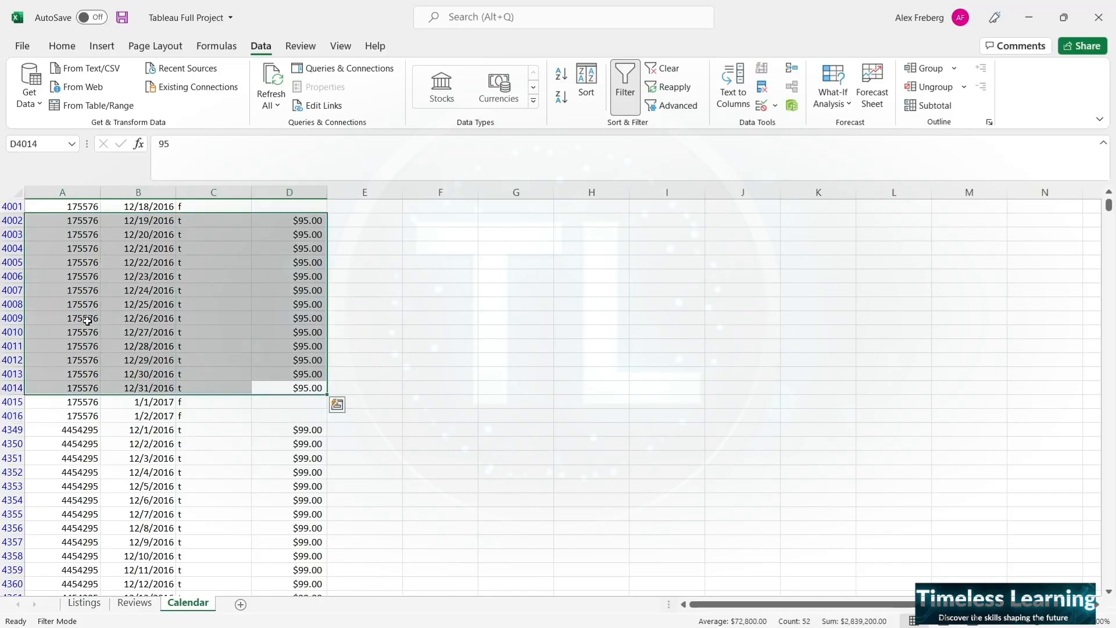
left_click(236, 314)
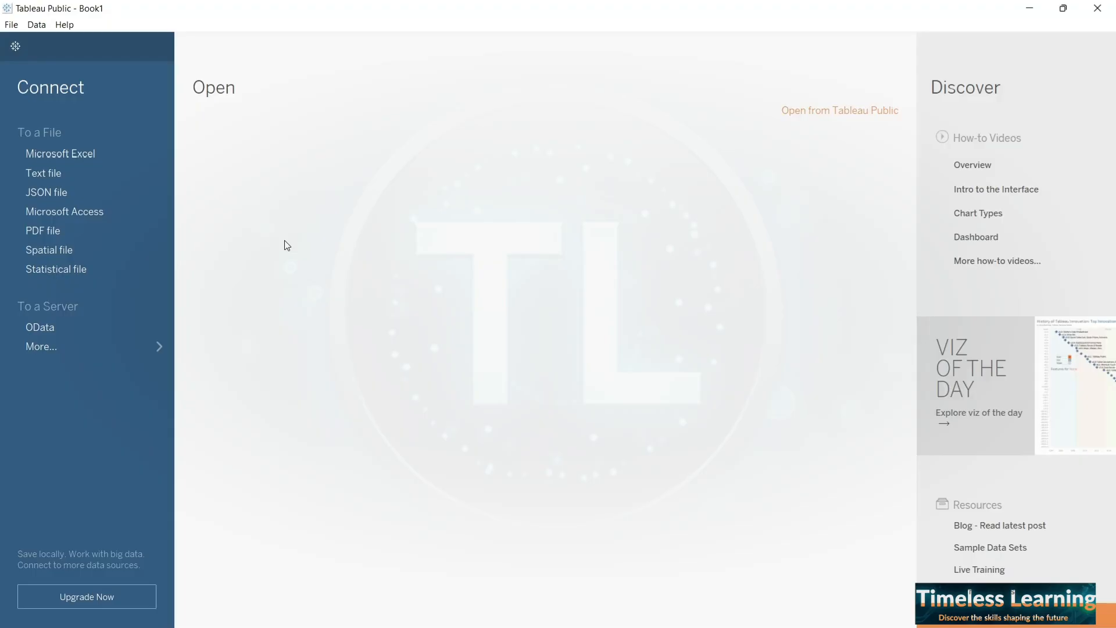
- Switch to Tableau Public and connect to the Excel workbook Tableau Full Project from the Downloads folder
left_click(106, 154)
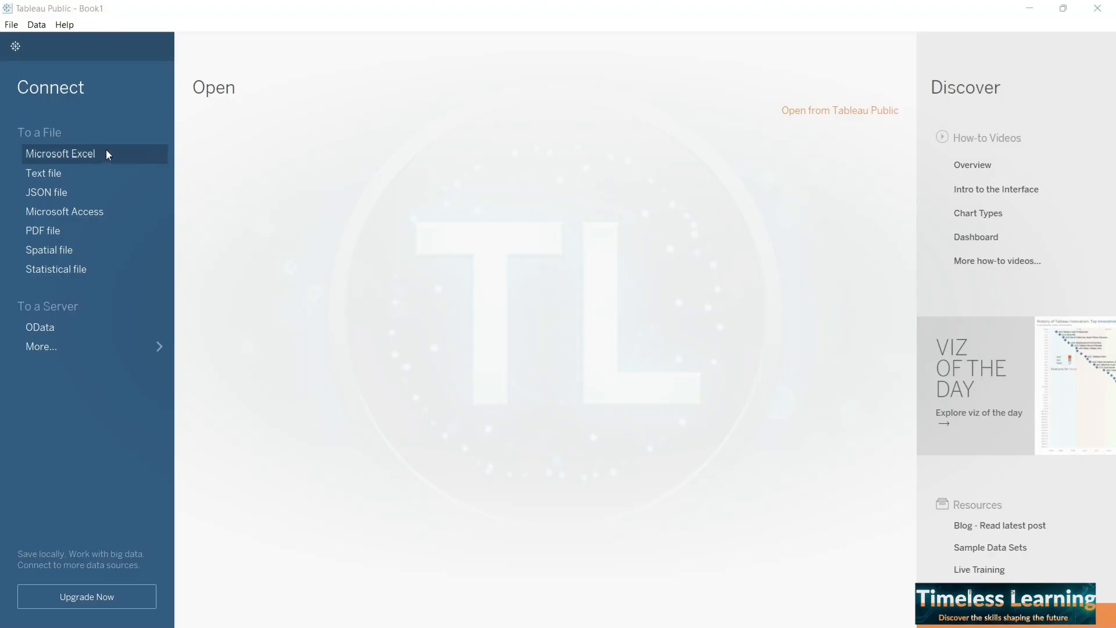
left_click(416, 177)
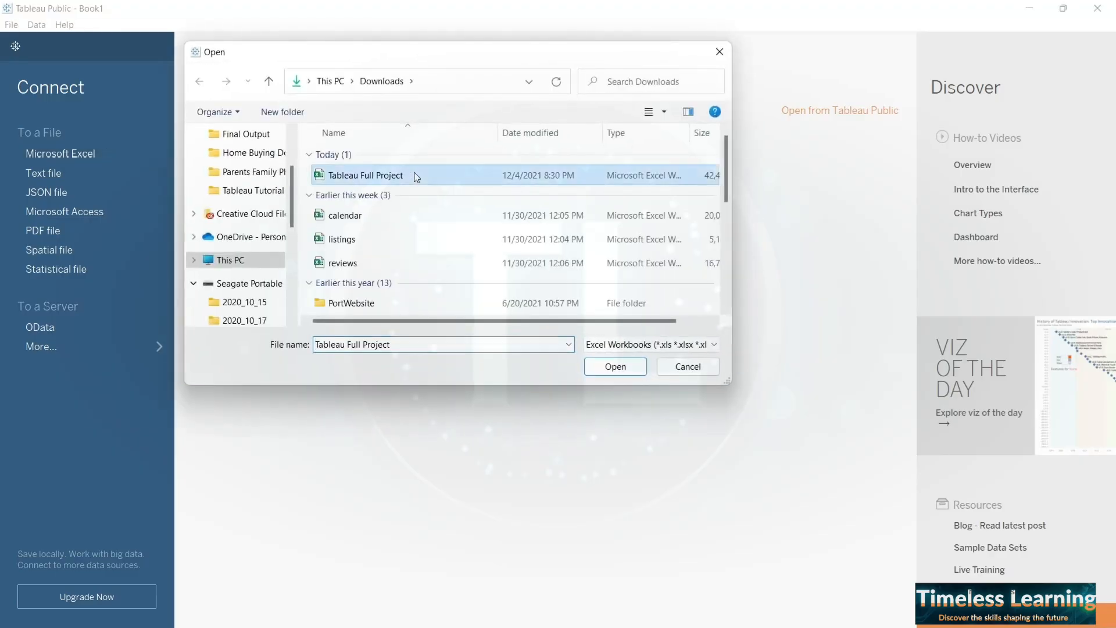
left_click(616, 367)
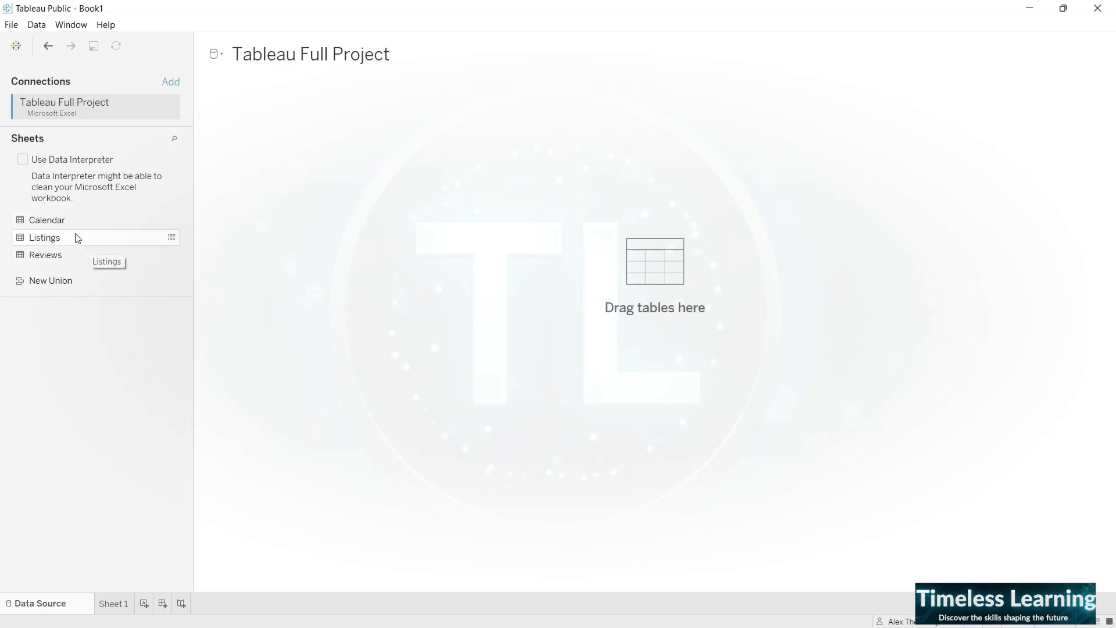
- Add the Listings sheet to the data source canvas and set its data preview to update automatically
left_click_drag(76, 236, 277, 166)
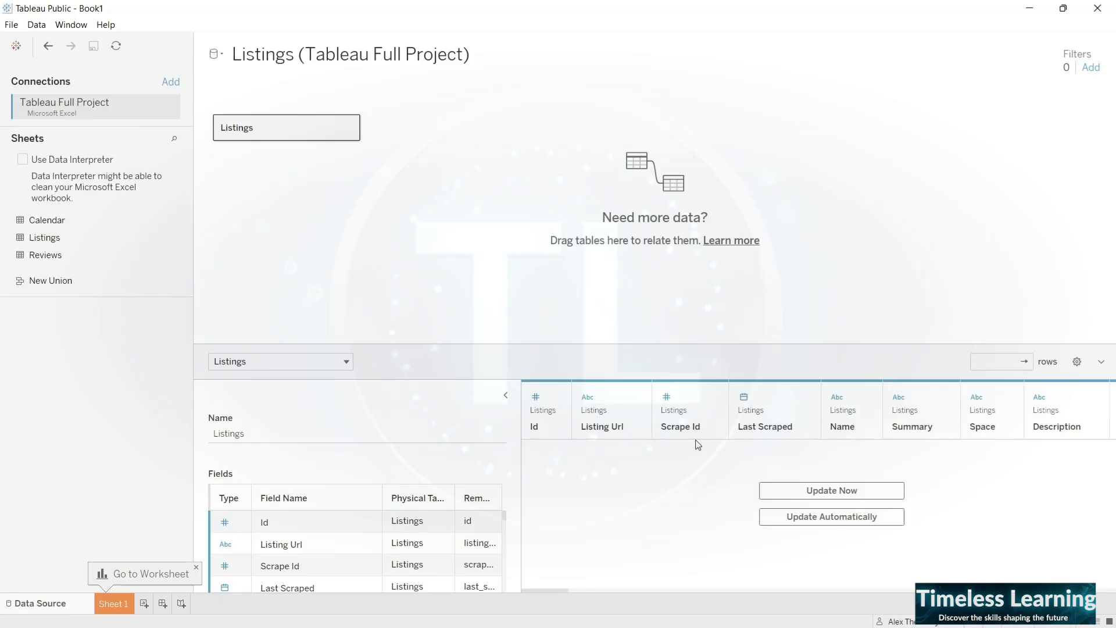
left_click(811, 519)
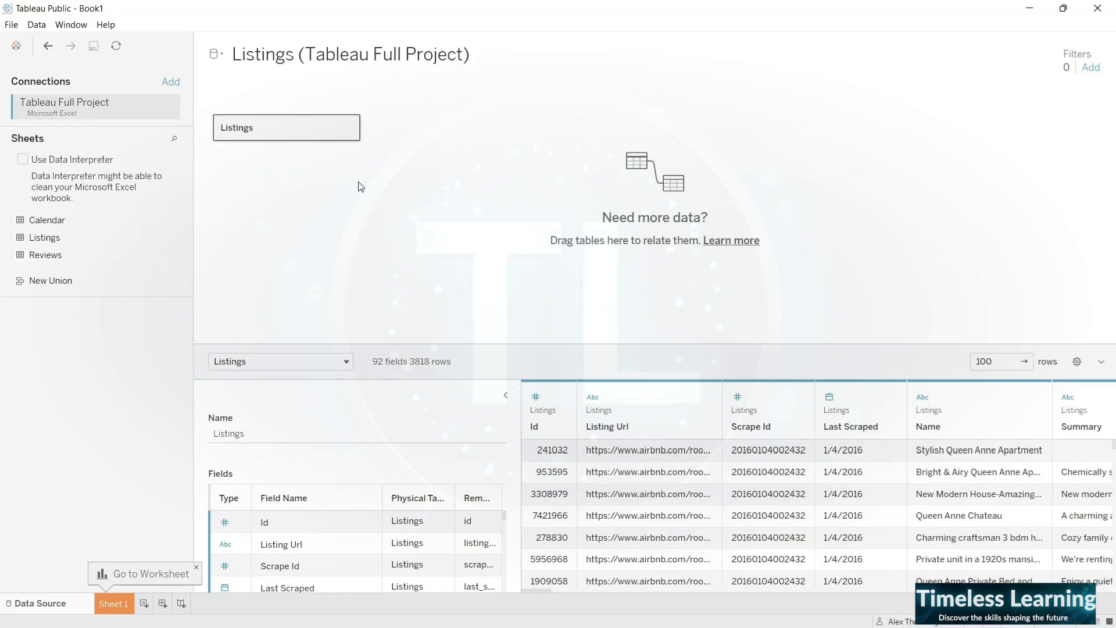
- Open the Listings table for joining and add the Calendar sheet next to it as a joined table
left_click(349, 128)
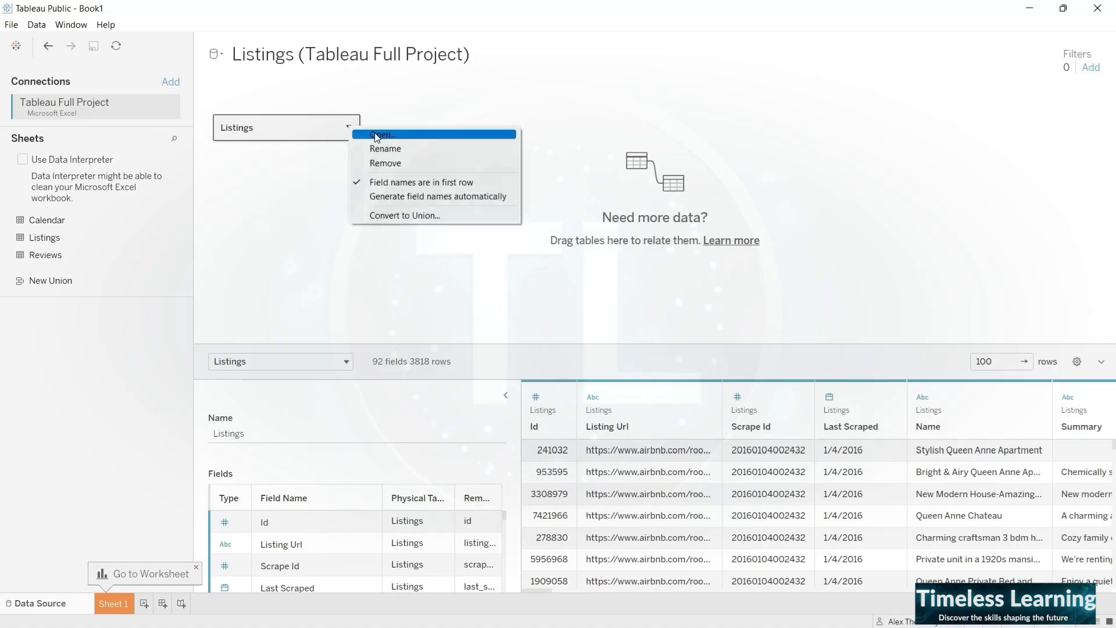
left_click(376, 135)
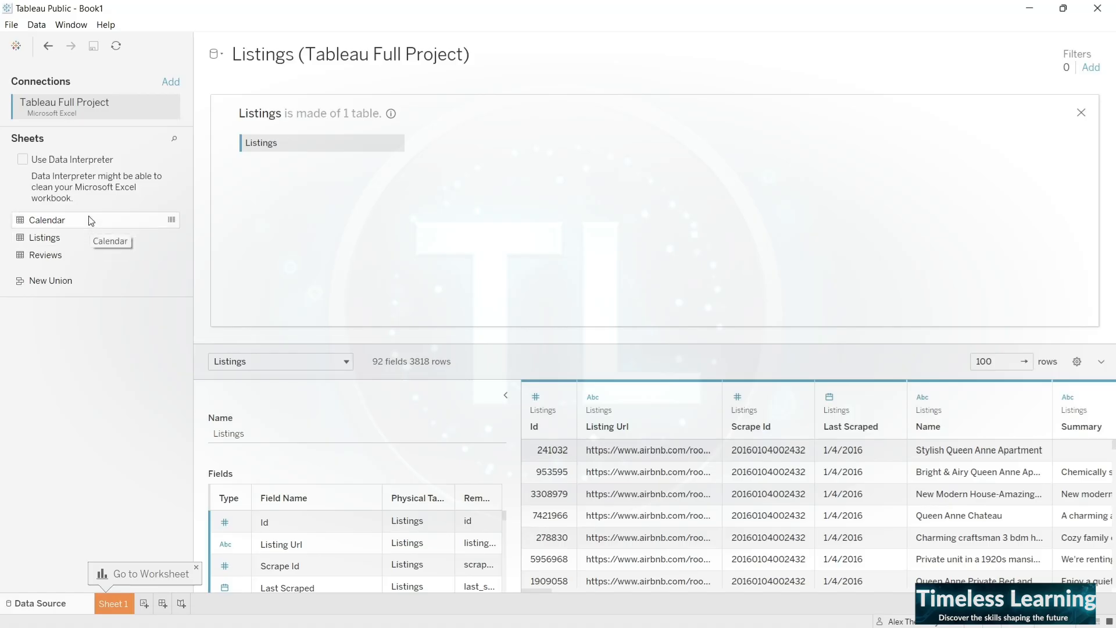
left_click_drag(91, 221, 484, 145)
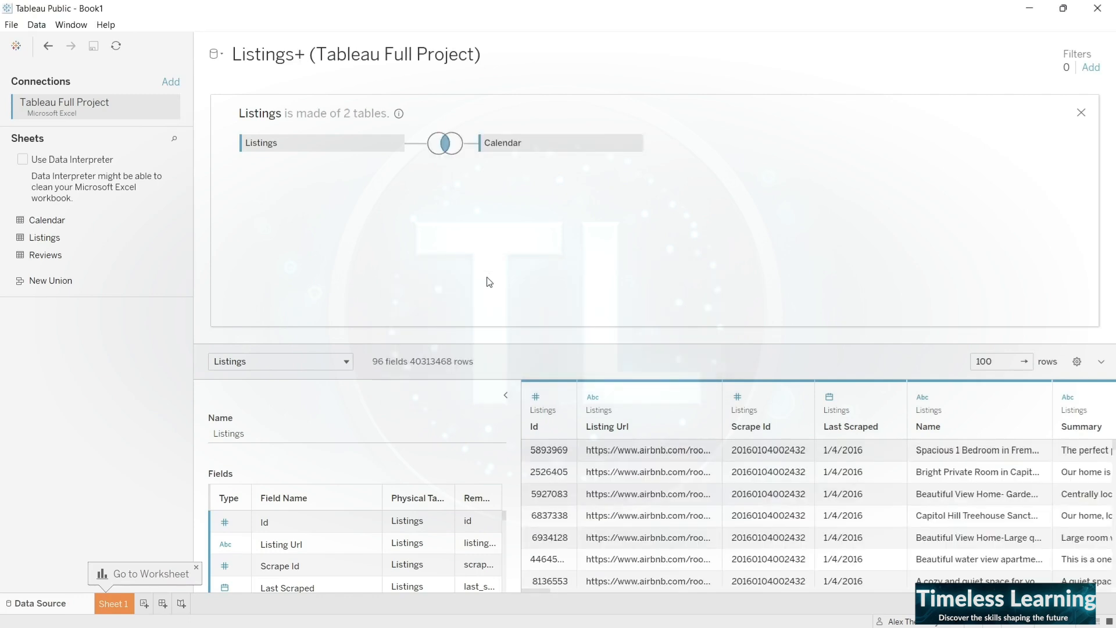
- Set the inner join between Listings and Calendar to match Id with Listing Id
left_click(446, 145)
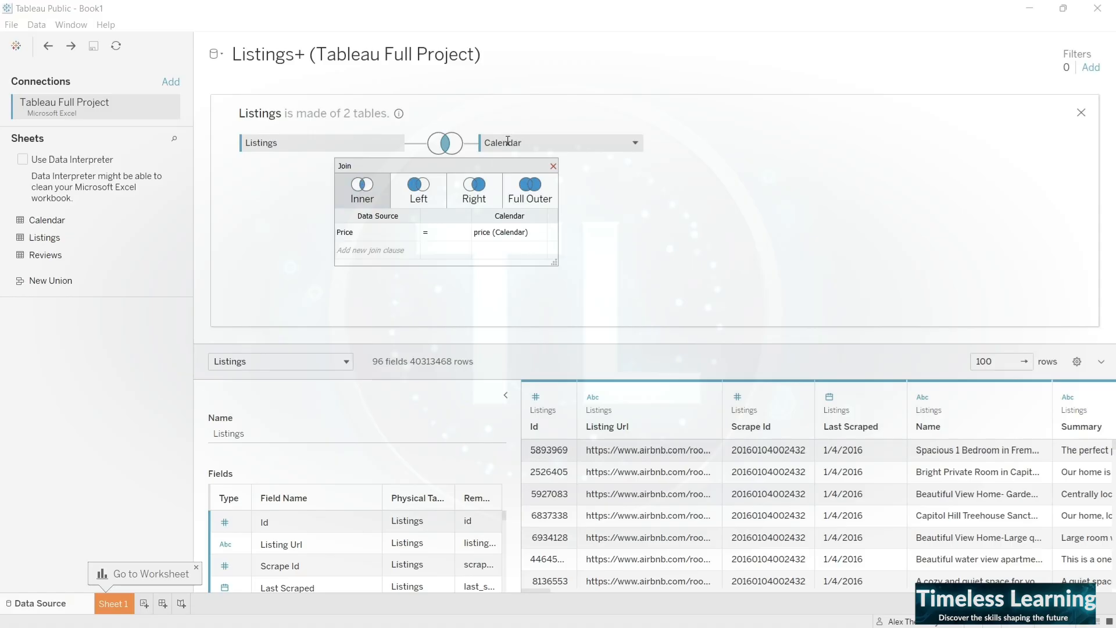
left_click(504, 232)
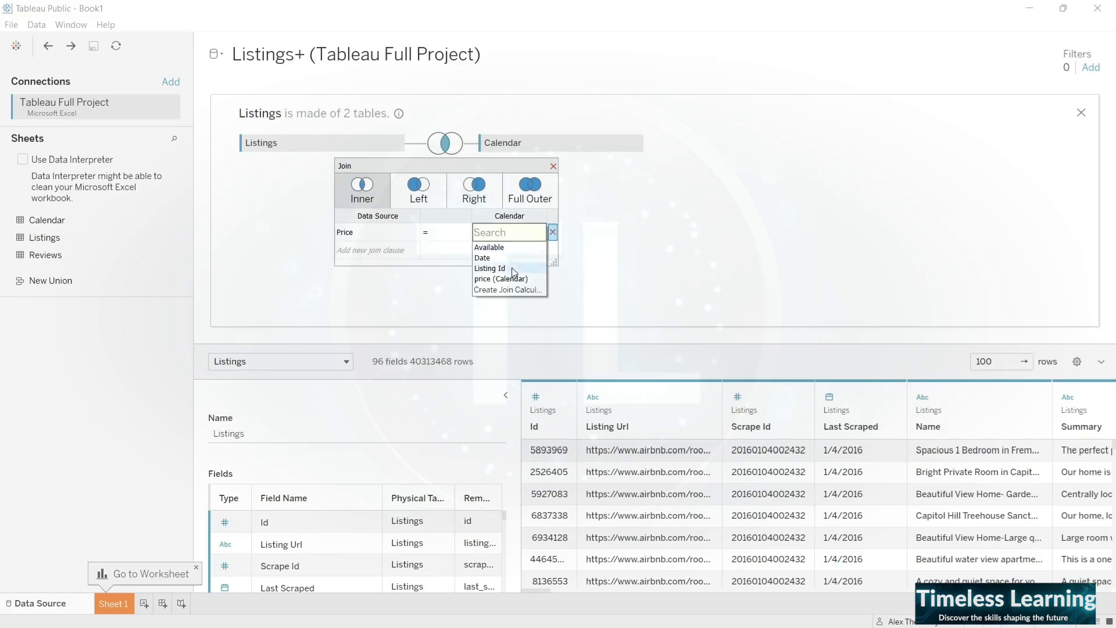
left_click(511, 268)
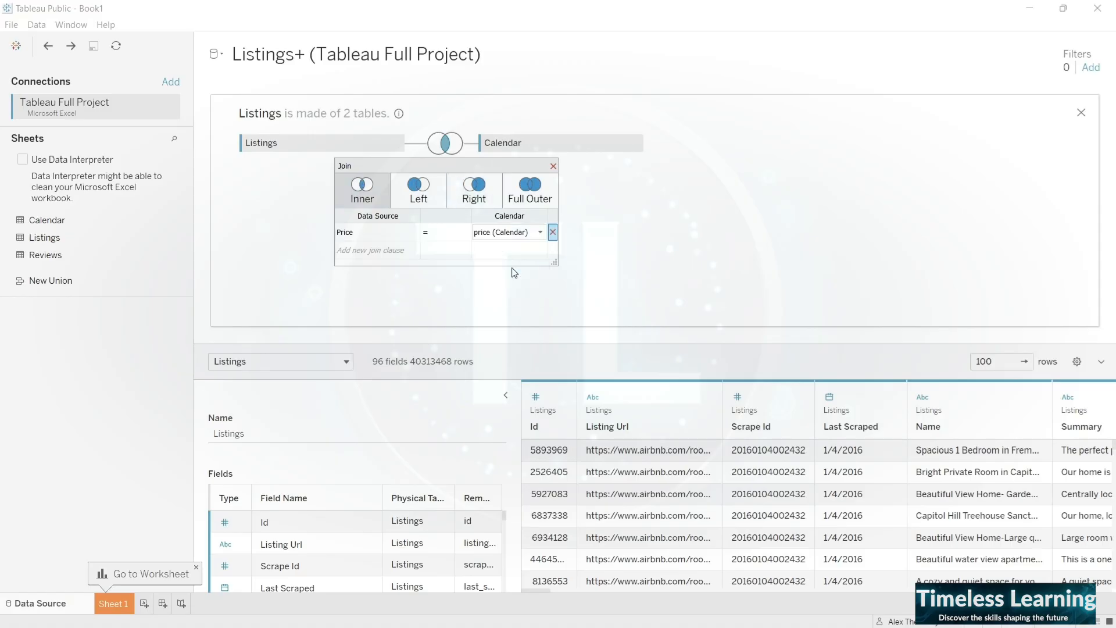
left_click(412, 234)
scroll(426, 297, "down", 10)
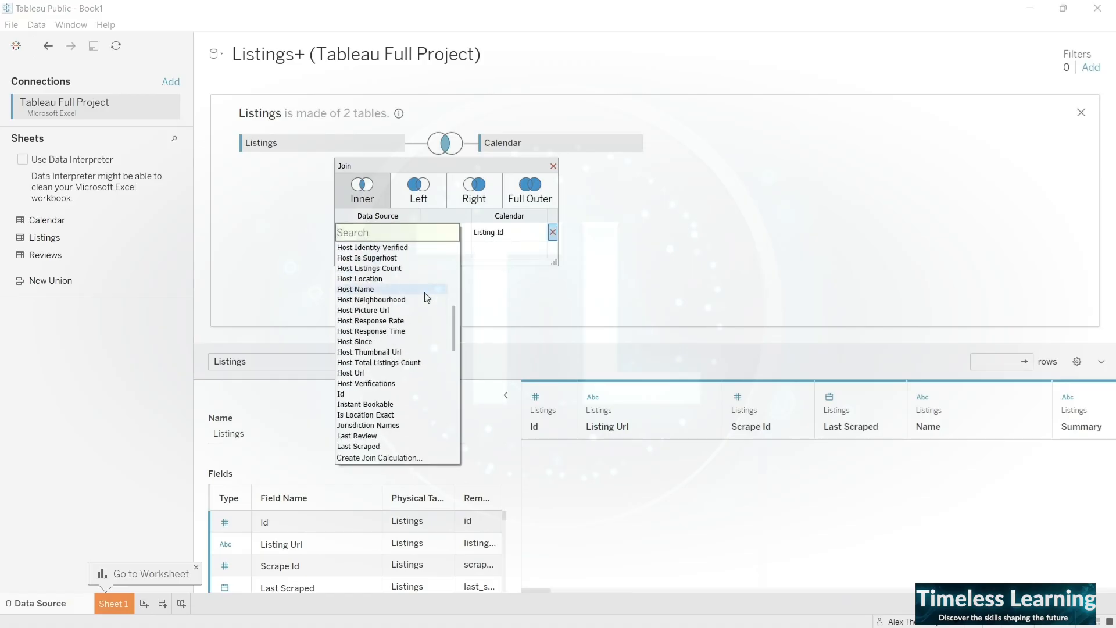
scroll(427, 298, "down", 2)
left_click(373, 332)
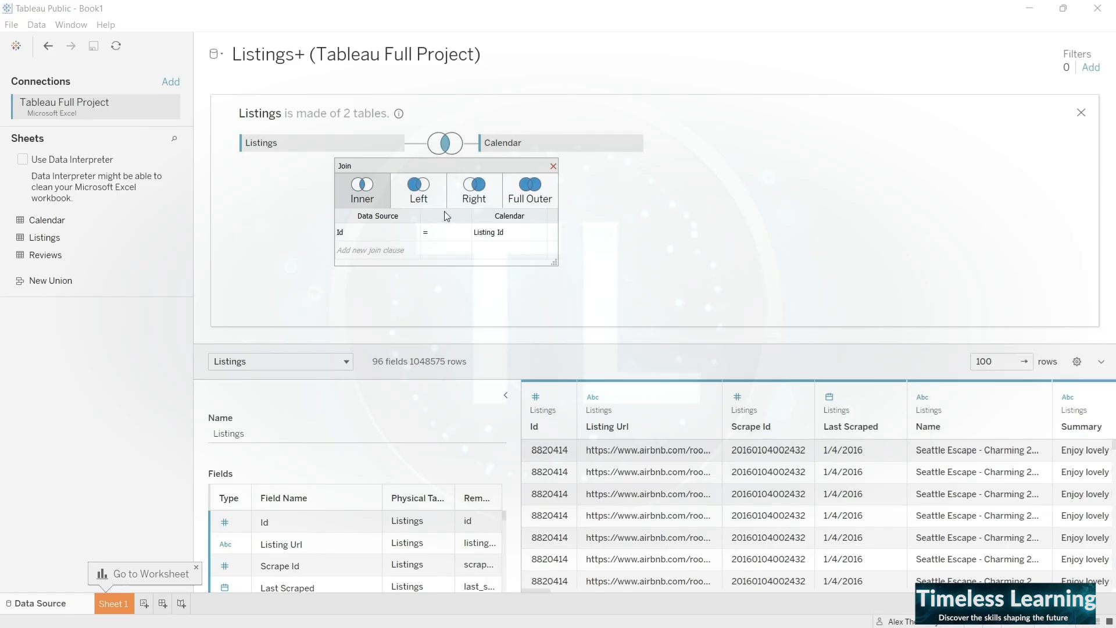
left_click(553, 167)
- Join the Reviews sheet to Listings with an inner join matching Id with listing id (Reviews)
left_click_drag(93, 253, 447, 191)
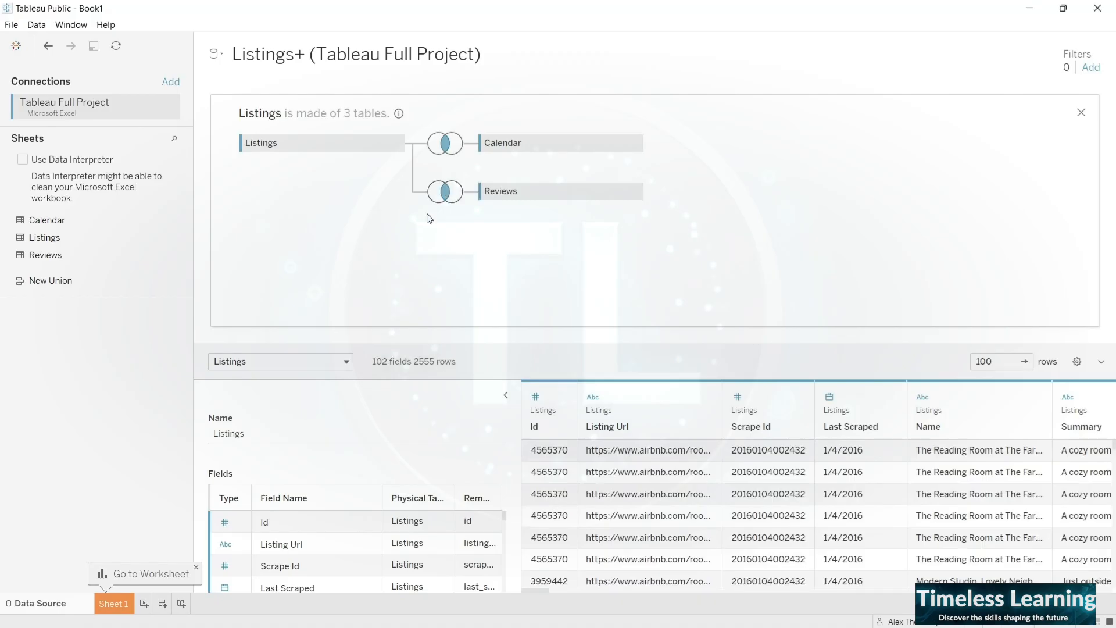
left_click(449, 197)
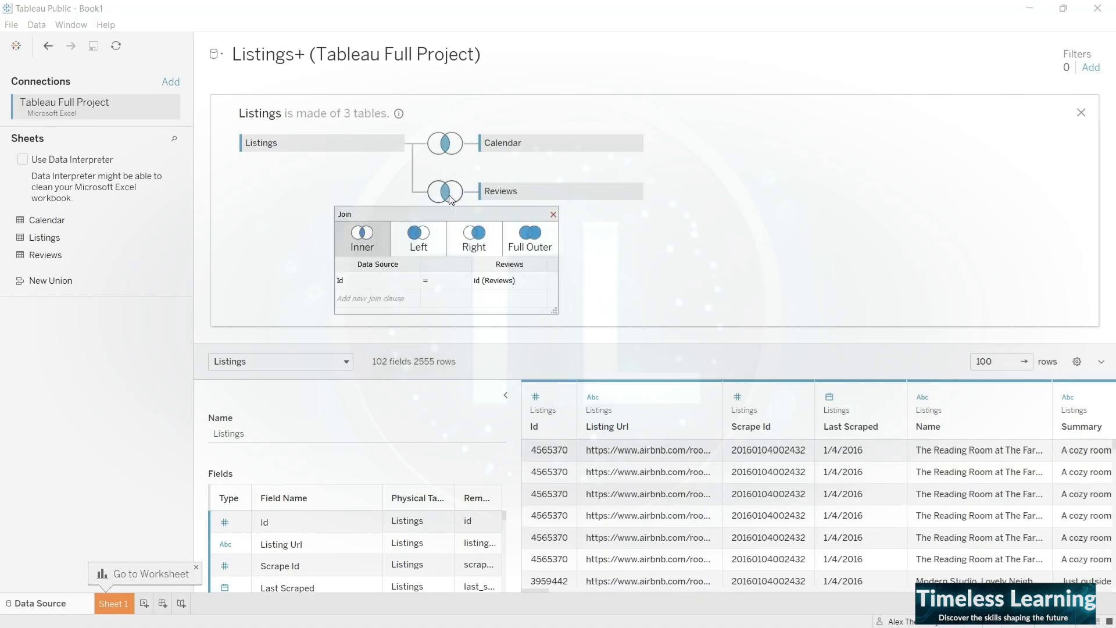
left_click(481, 284)
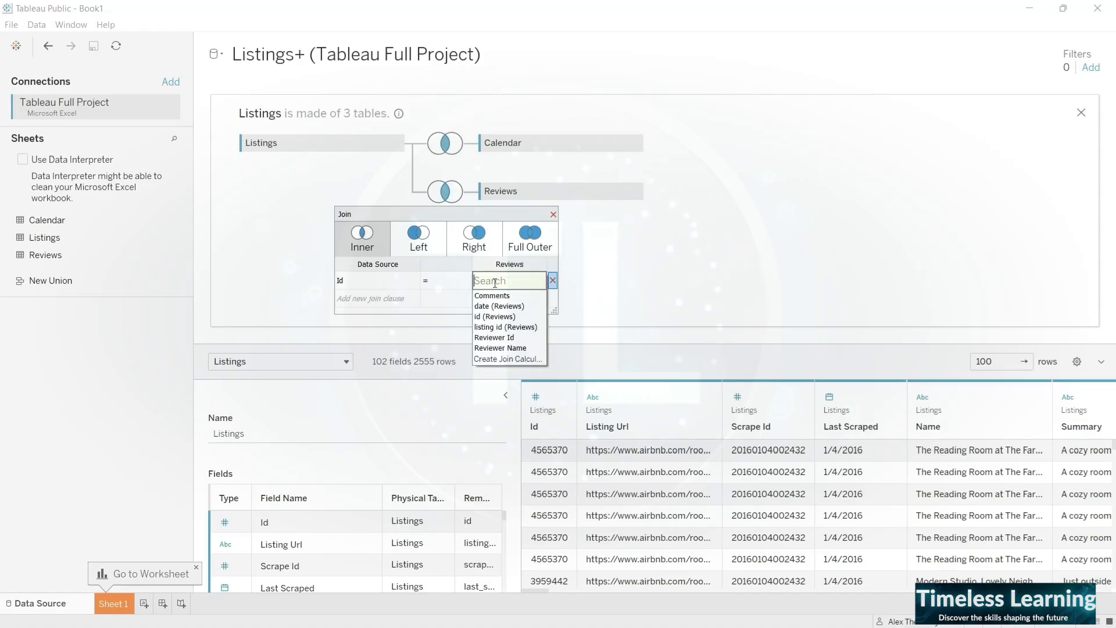
left_click(501, 320)
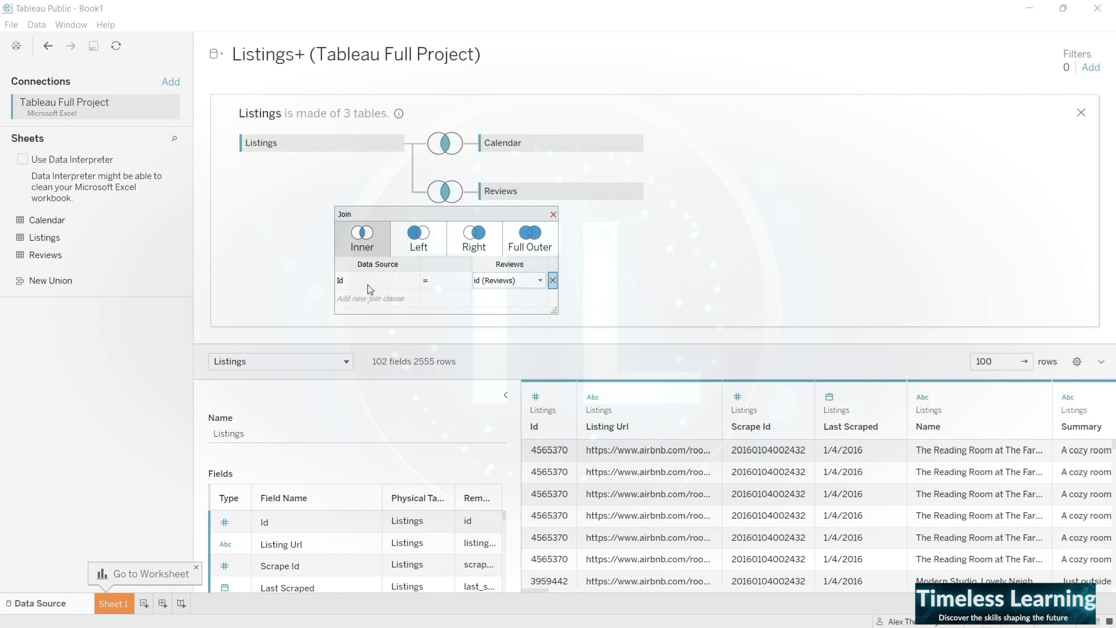
left_click(500, 283)
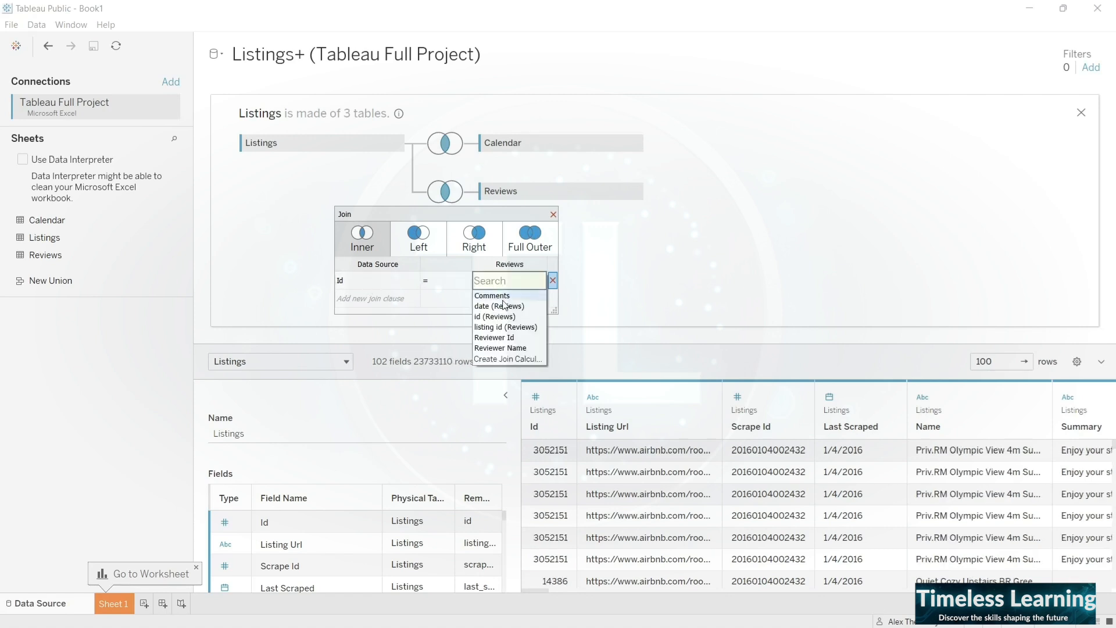
left_click(513, 318)
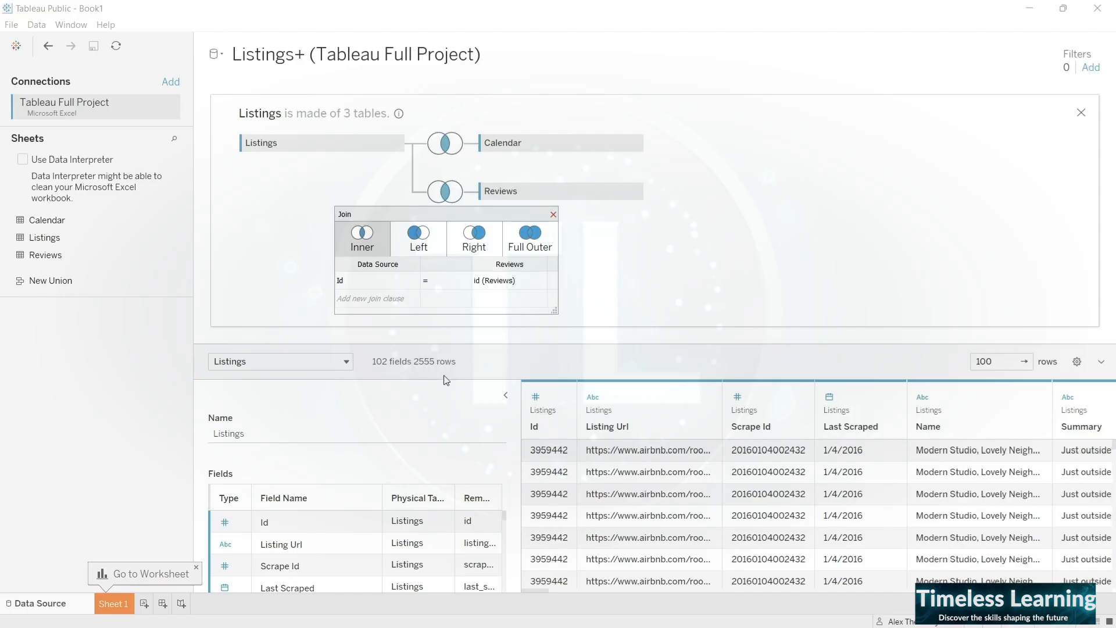
left_click(511, 281)
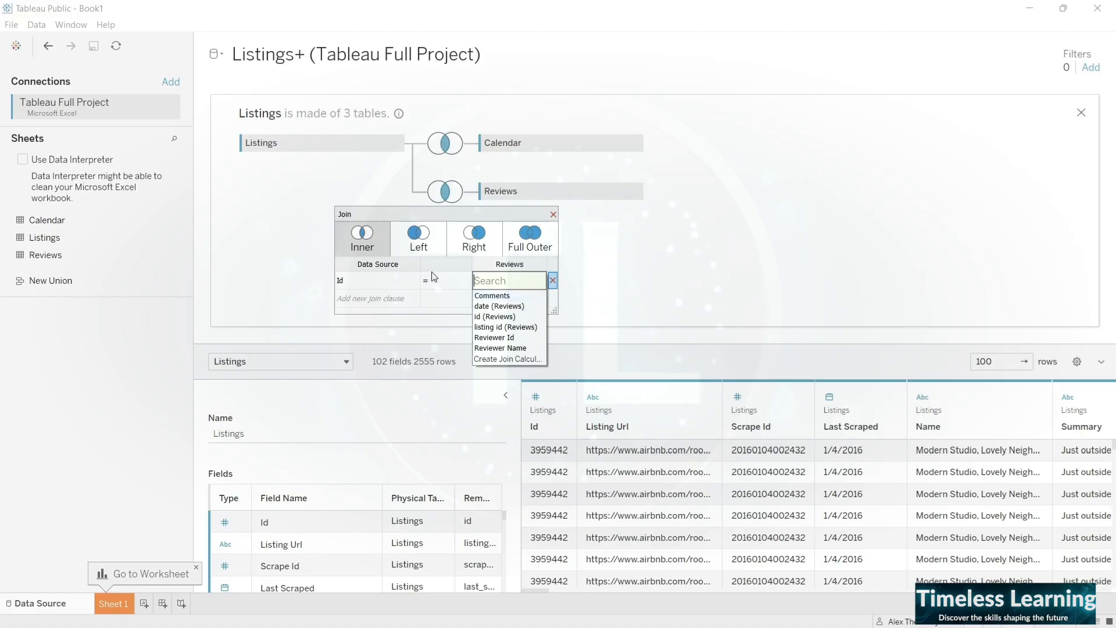
left_click(501, 317)
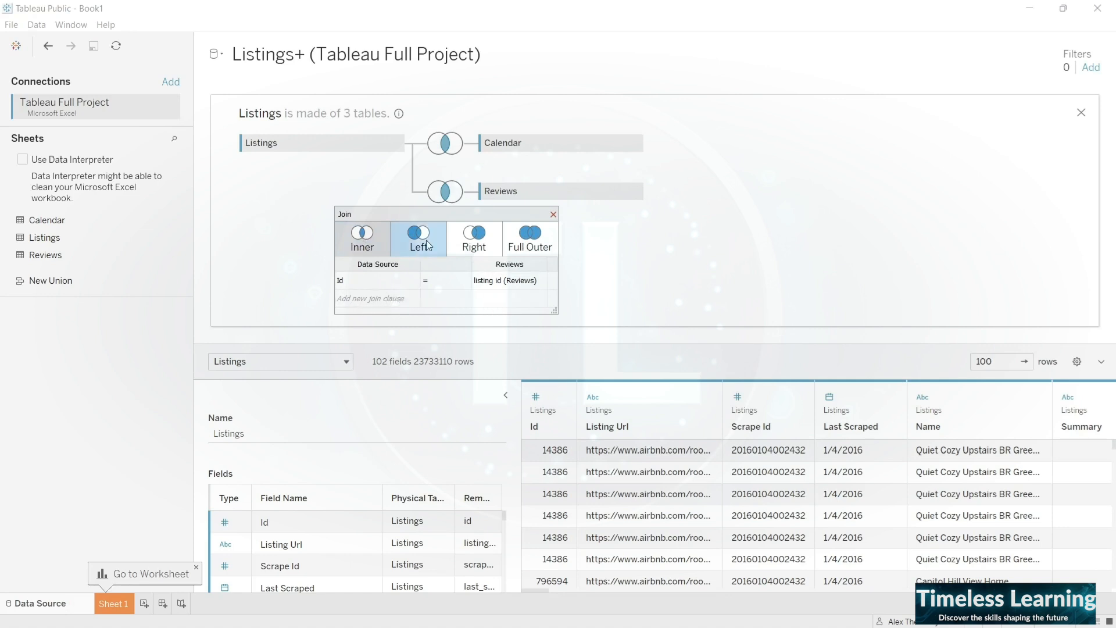
left_click(553, 216)
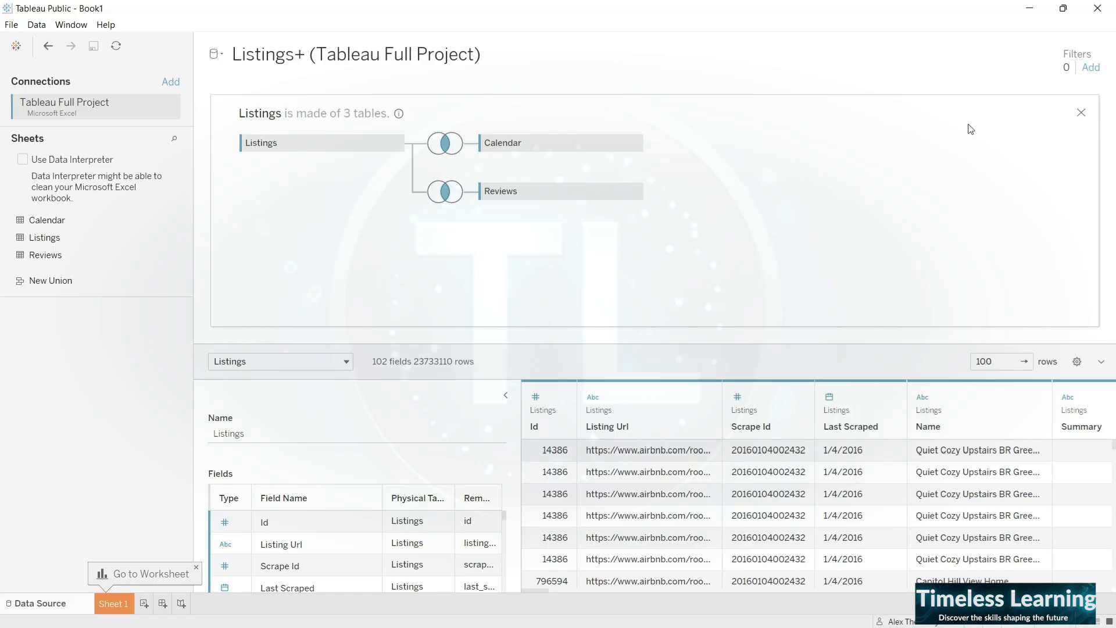
- Go to Sheet 1 and try to reduce the imported rows by filtering the Date field by Years to 2016
left_click(113, 605)
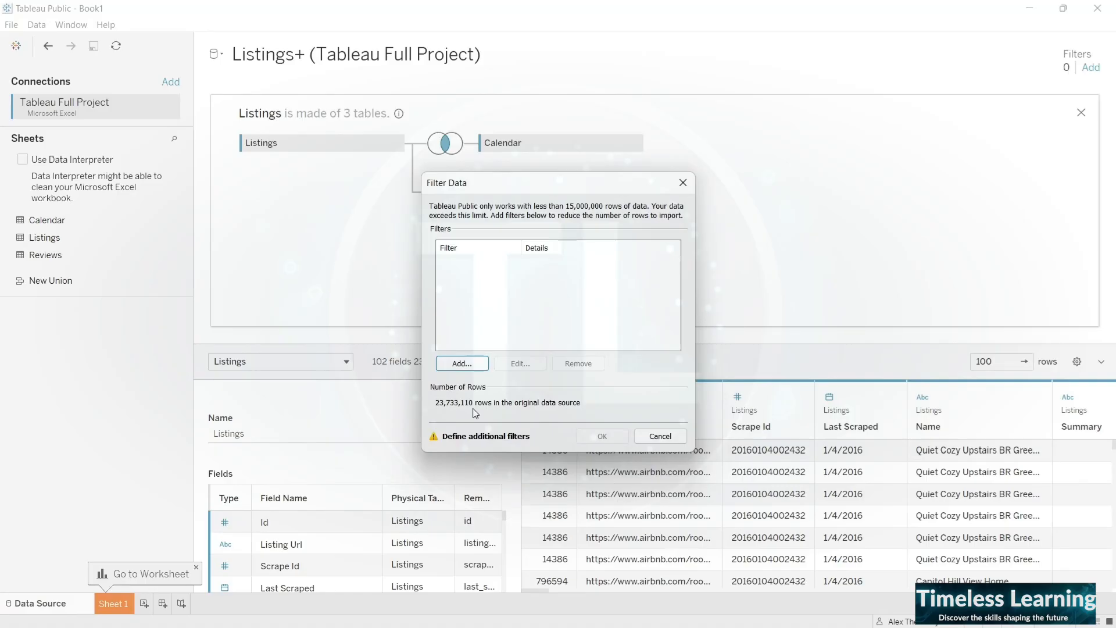
left_click(463, 364)
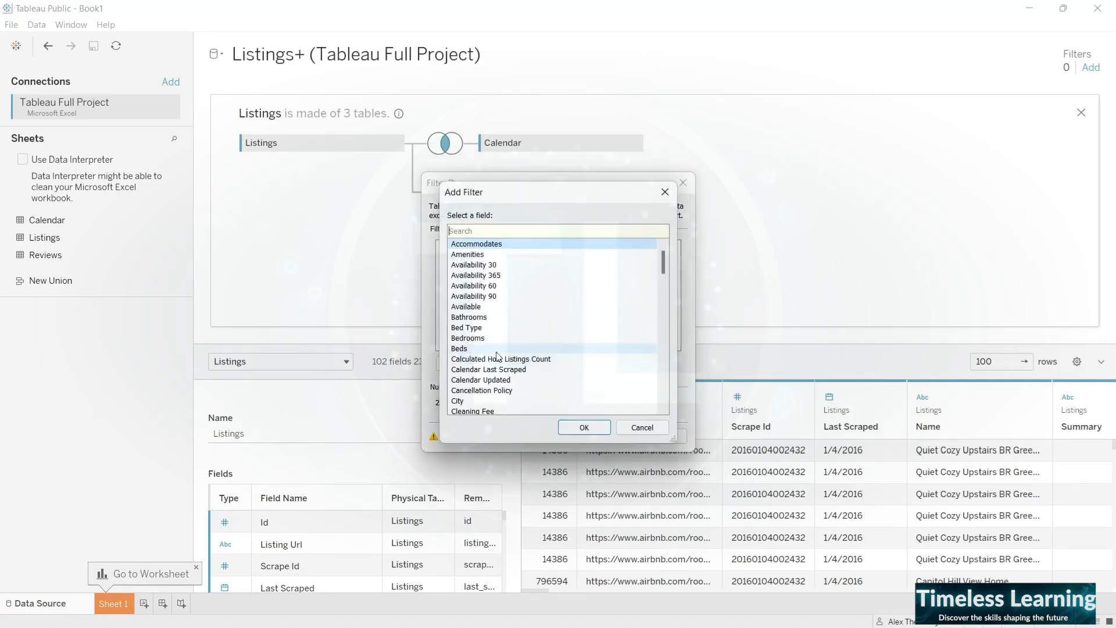
scroll(499, 357, "down", 3)
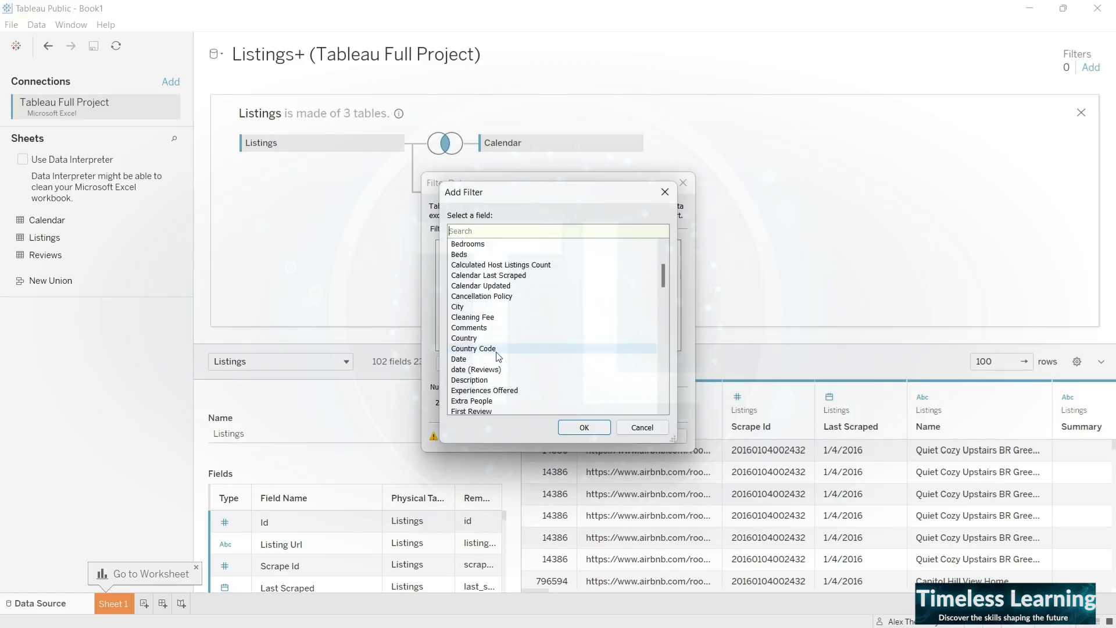
scroll(504, 353, "down", 1)
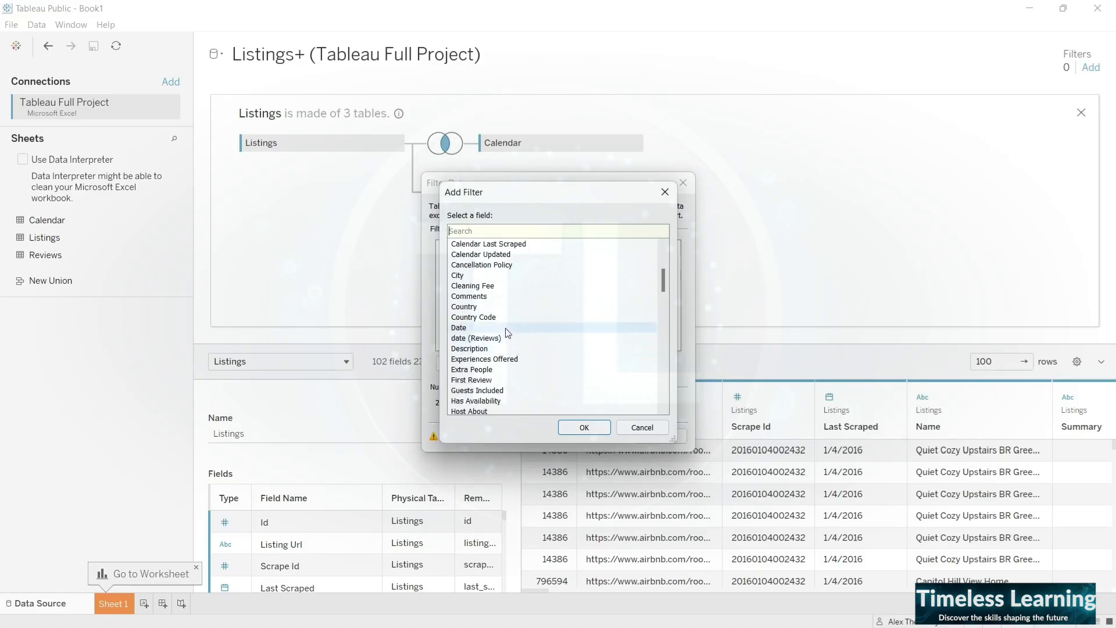
left_click(506, 330)
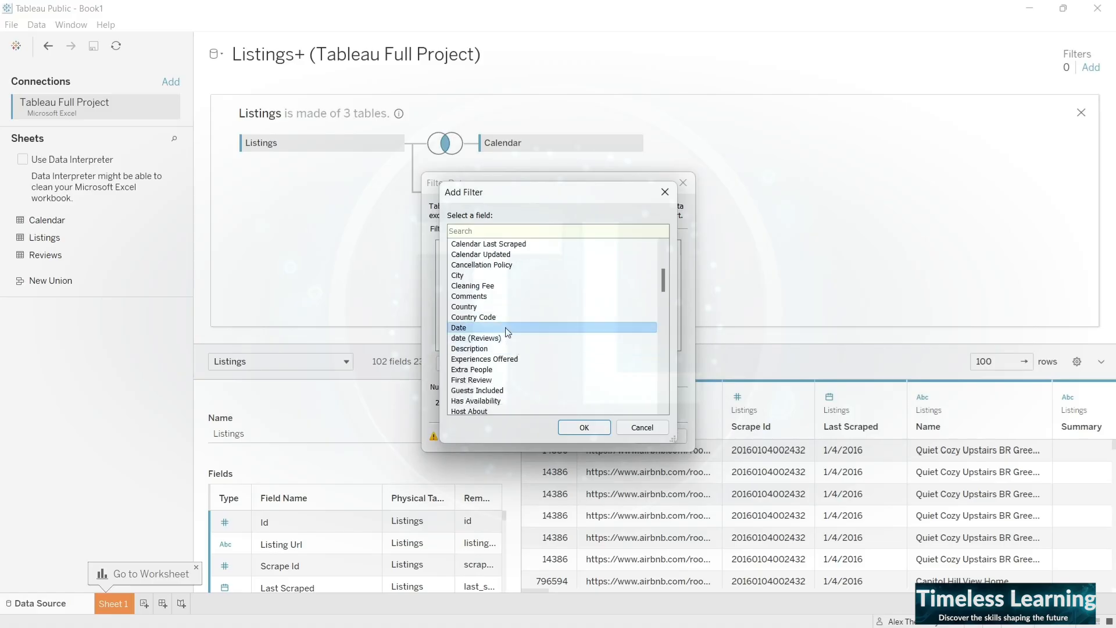
left_click(577, 429)
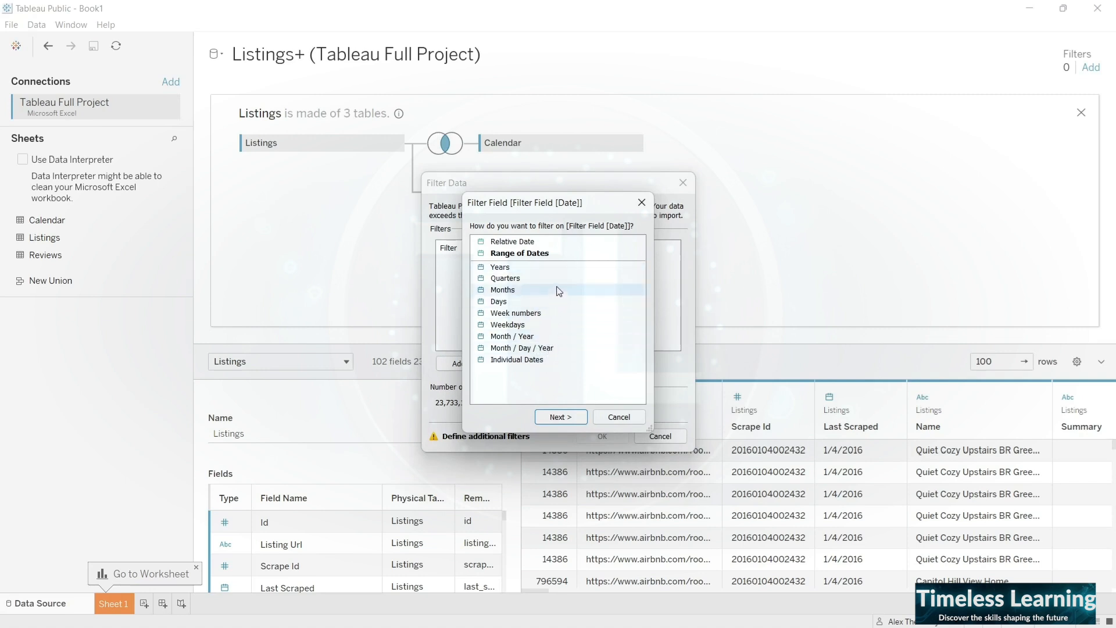
left_click(564, 269)
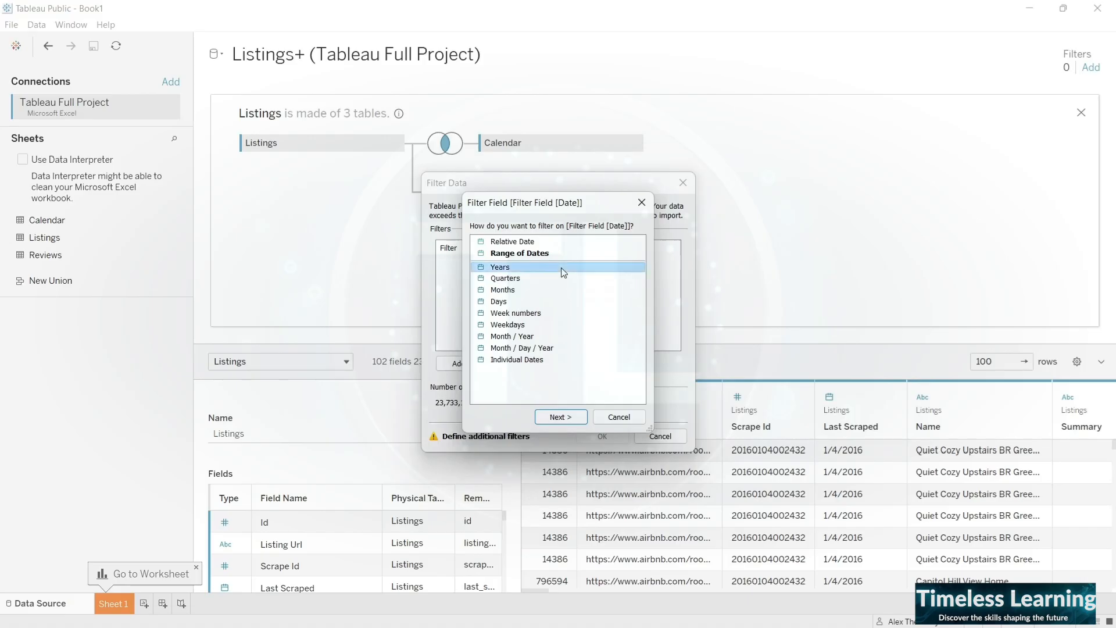
left_click(571, 419)
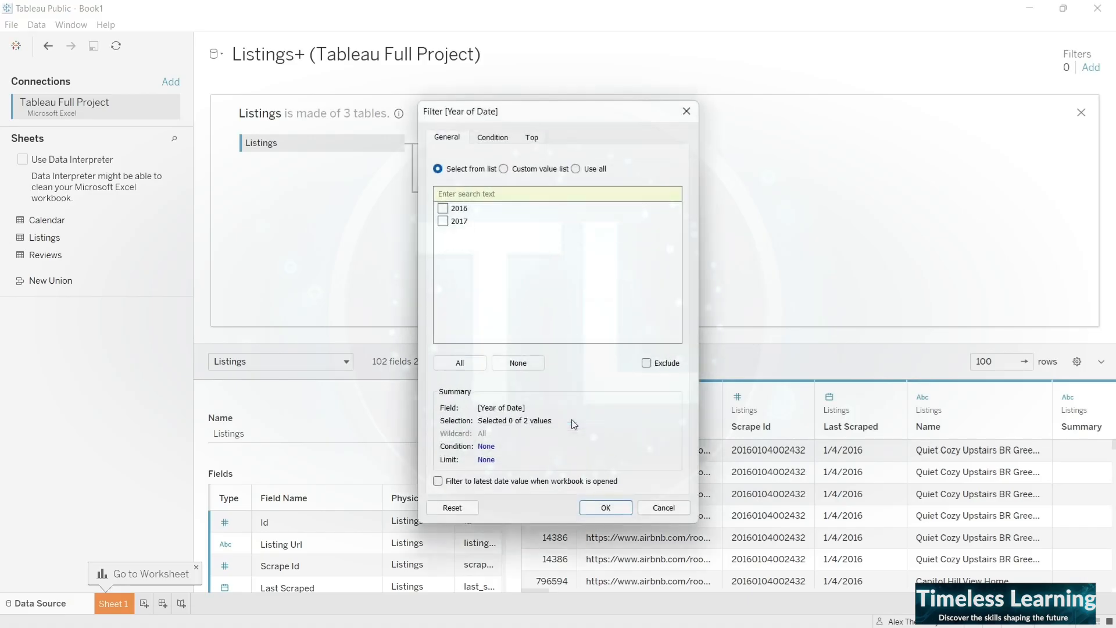
left_click(443, 208)
left_click(596, 509)
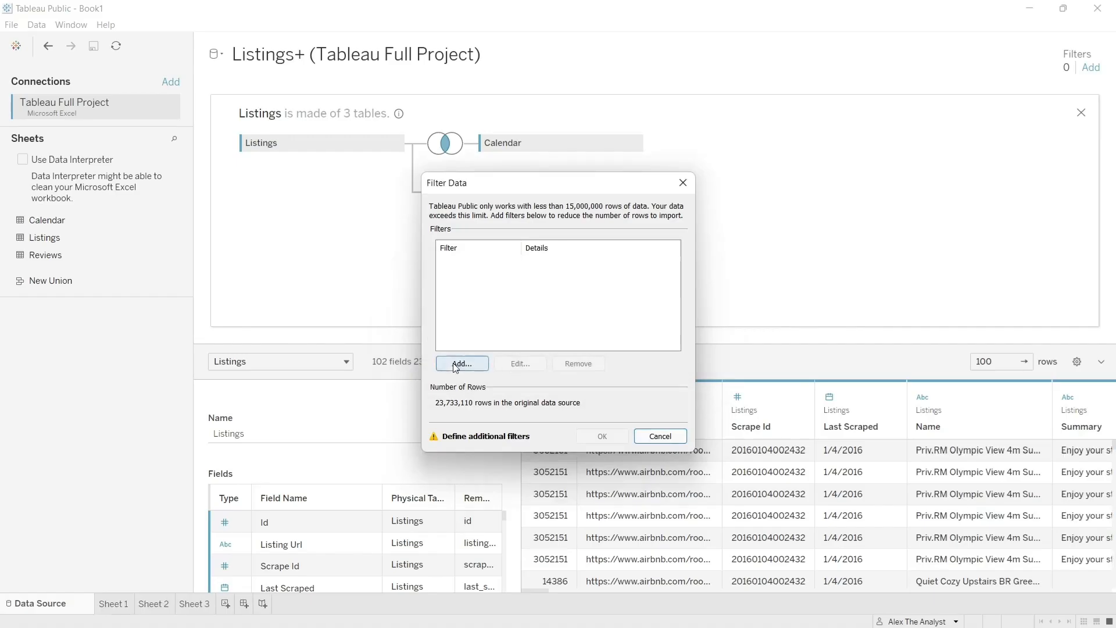
left_click(461, 364)
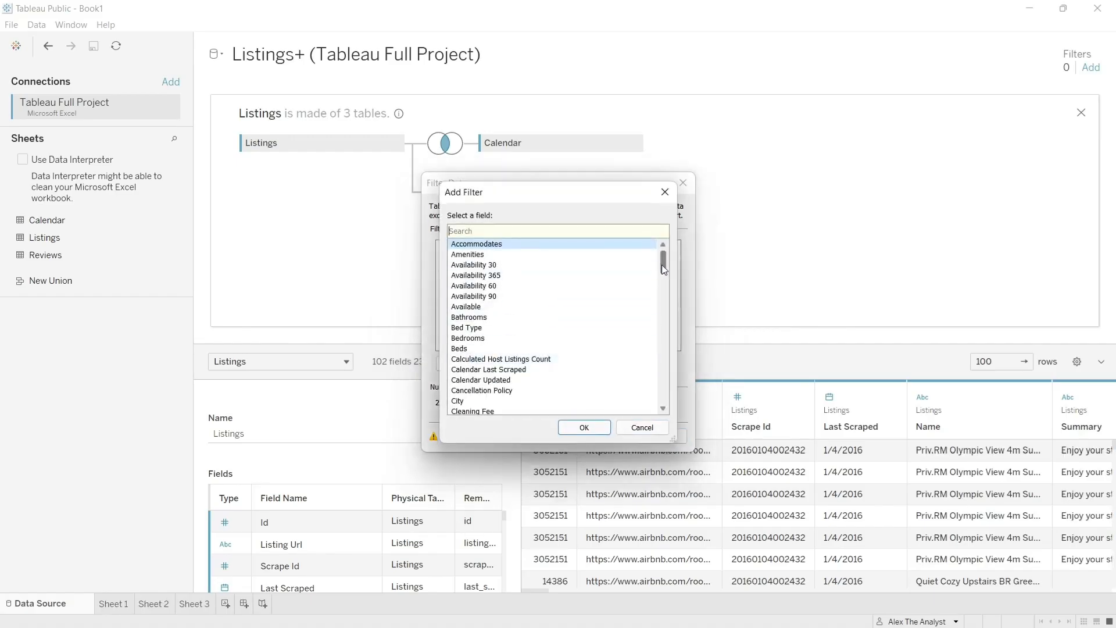
left_click(641, 428)
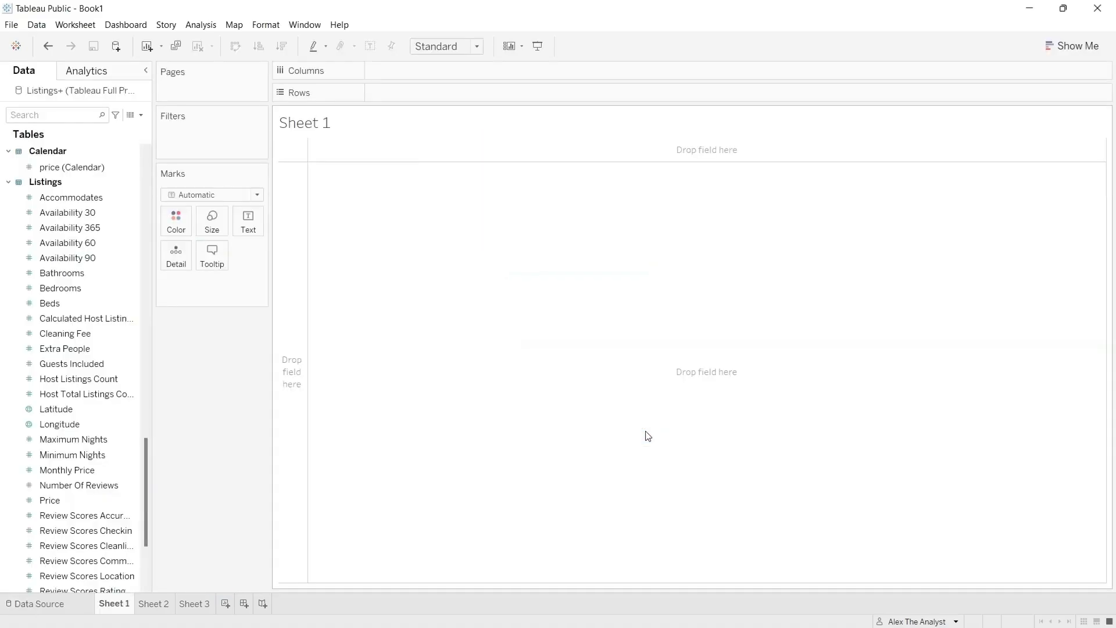
- Return to the data source and remove the Reviews table from the join
left_click(69, 601)
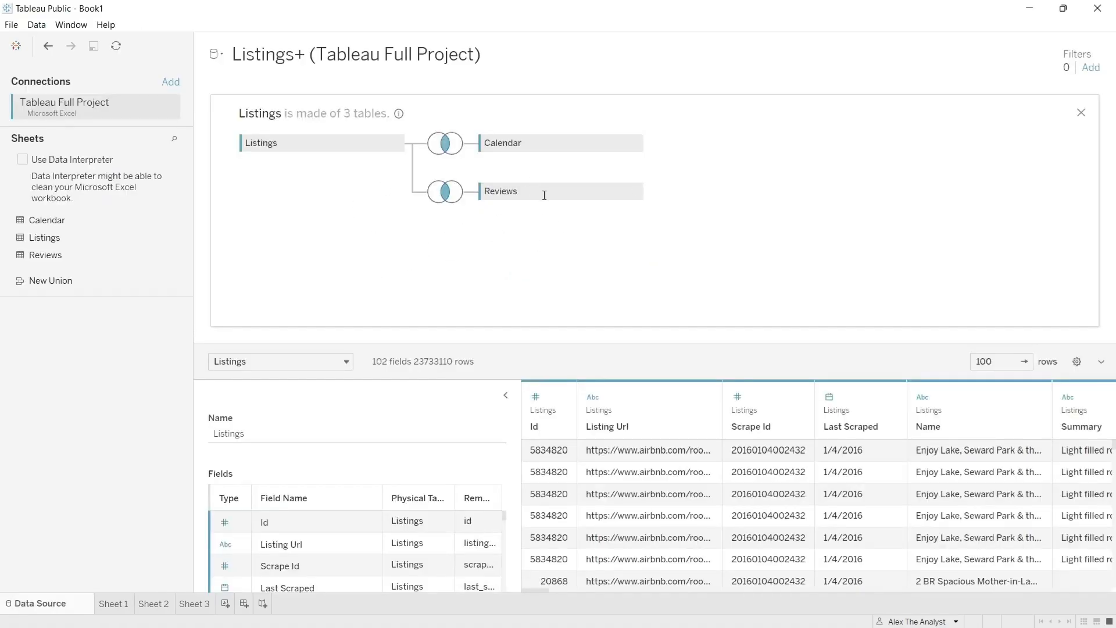
left_click(636, 192)
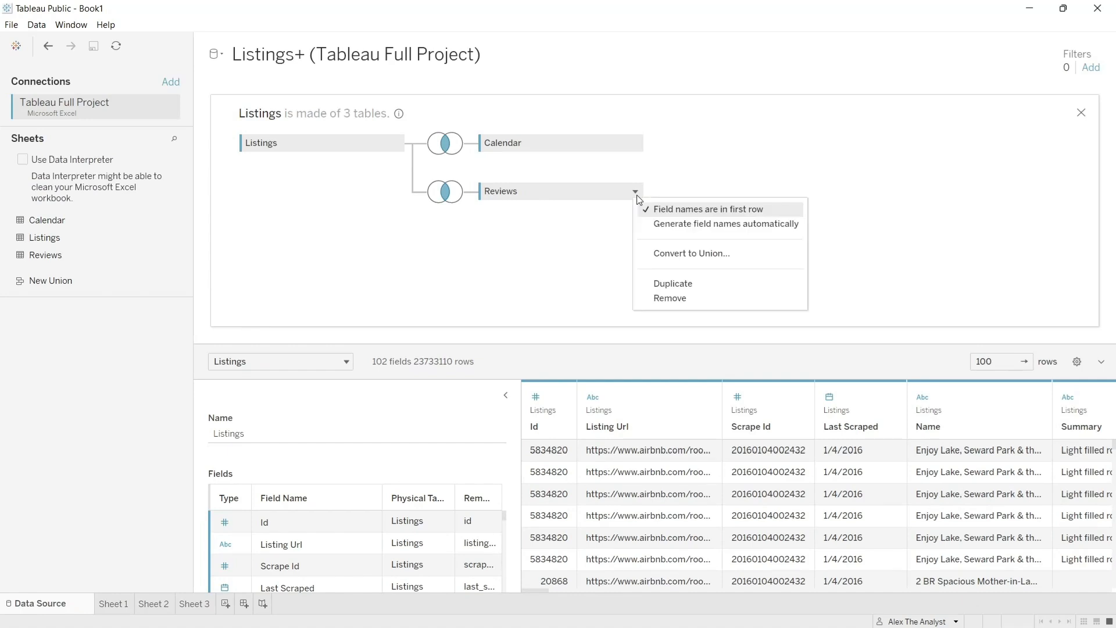
left_click(676, 301)
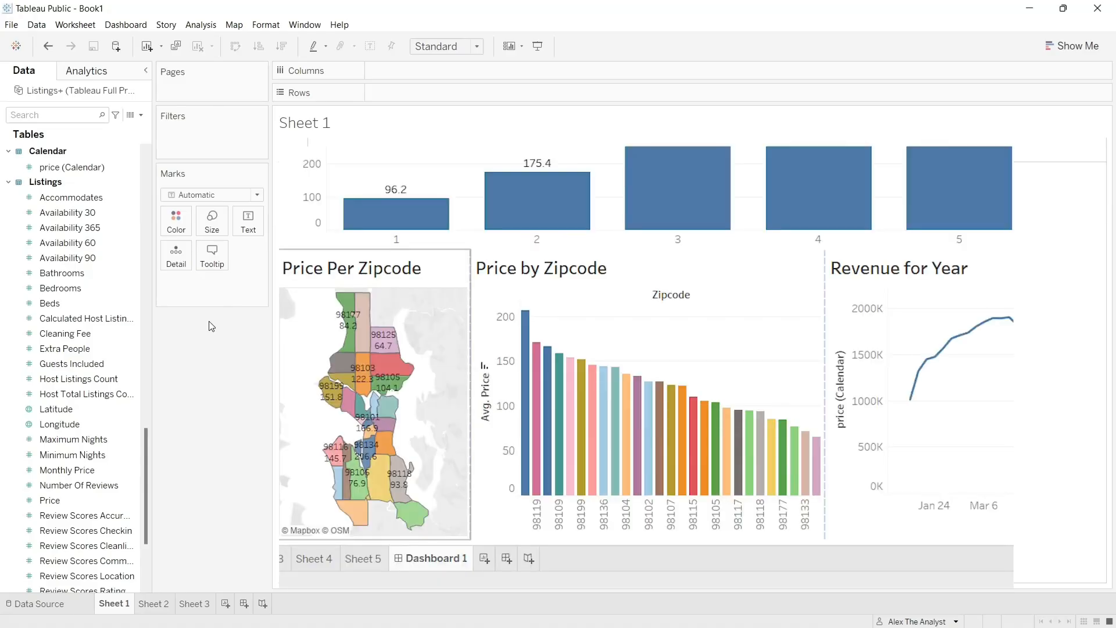
- Look through the Calendar and Listings dimensions and measures available for building views in Sheet 1
scroll(63, 363, "down", 3)
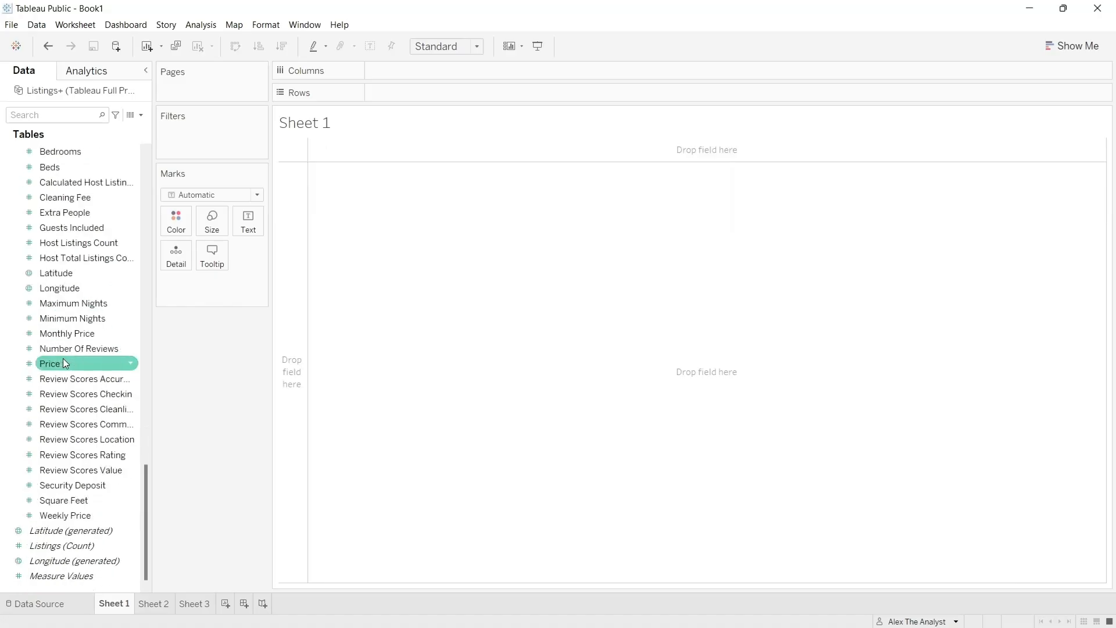
scroll(63, 363, "up", 15)
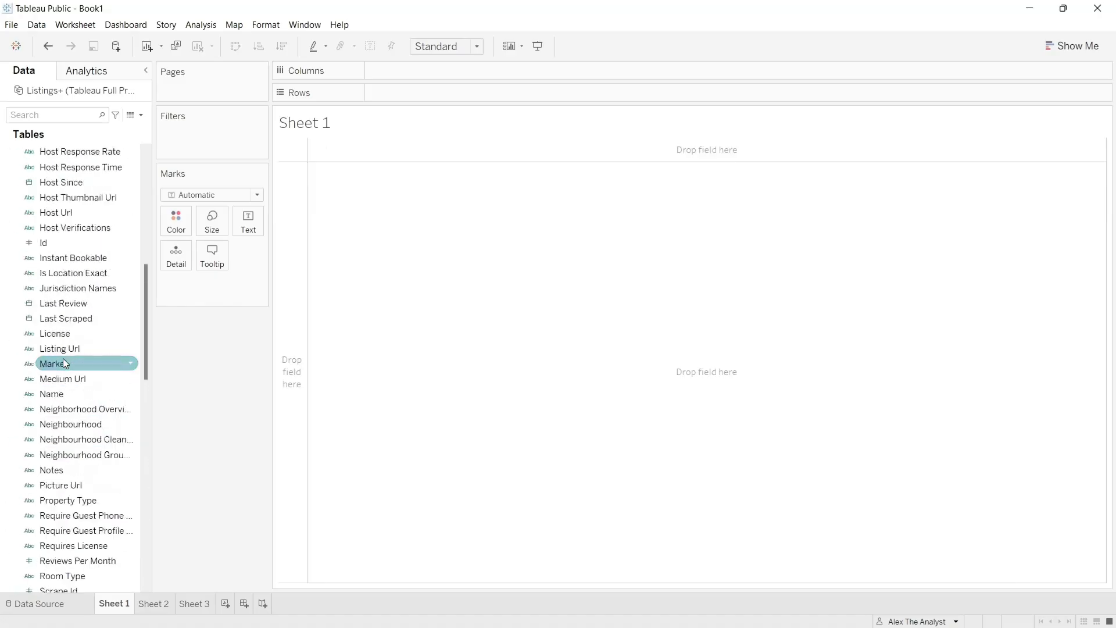
scroll(64, 363, "up", 5)
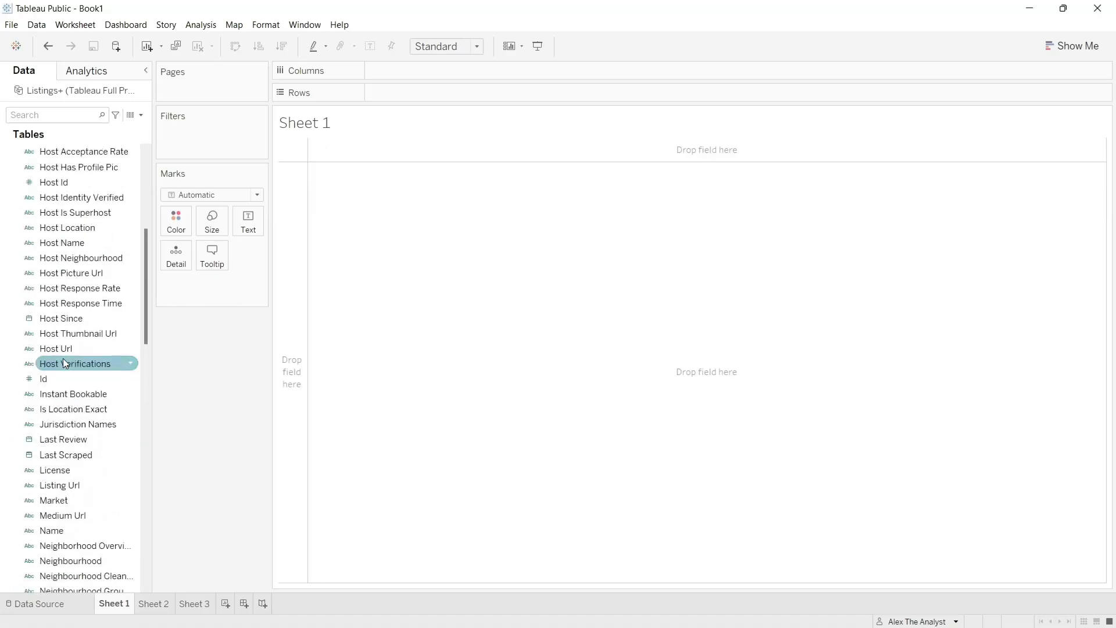
scroll(64, 364, "up", 4)
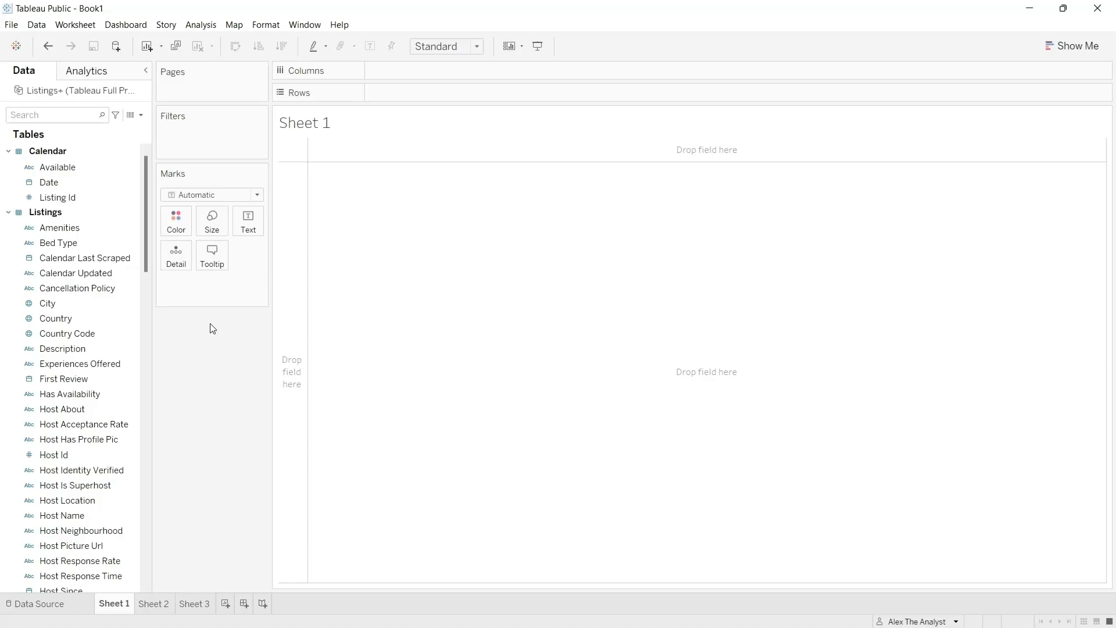
- Place the Zipcode dimension from Listings on Columns in Sheet 1
left_click(100, 332)
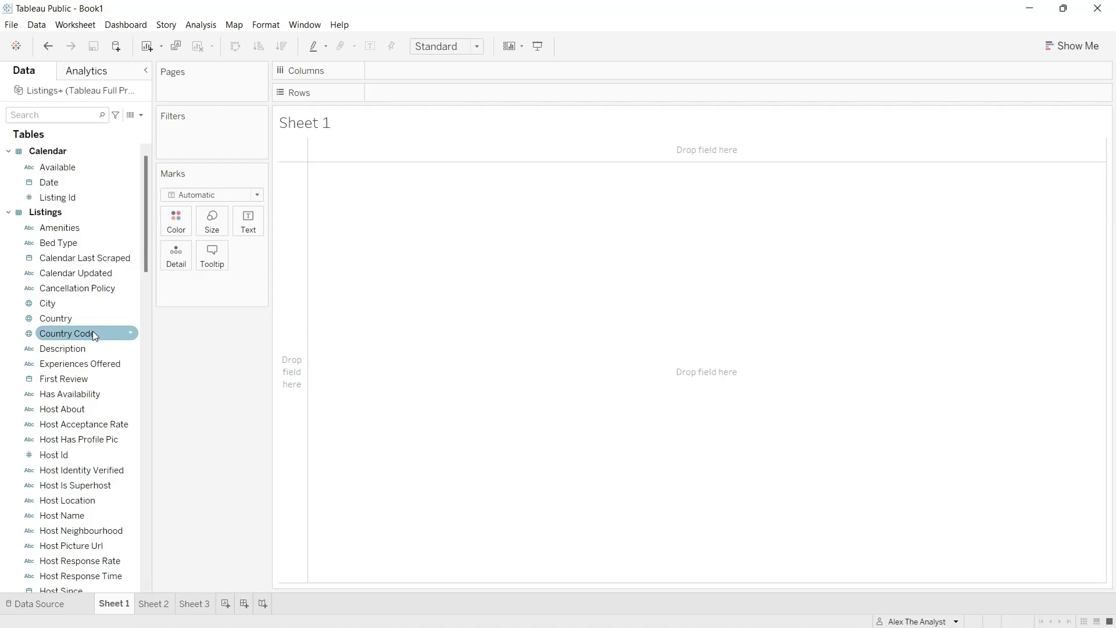
scroll(97, 318, "down", 15)
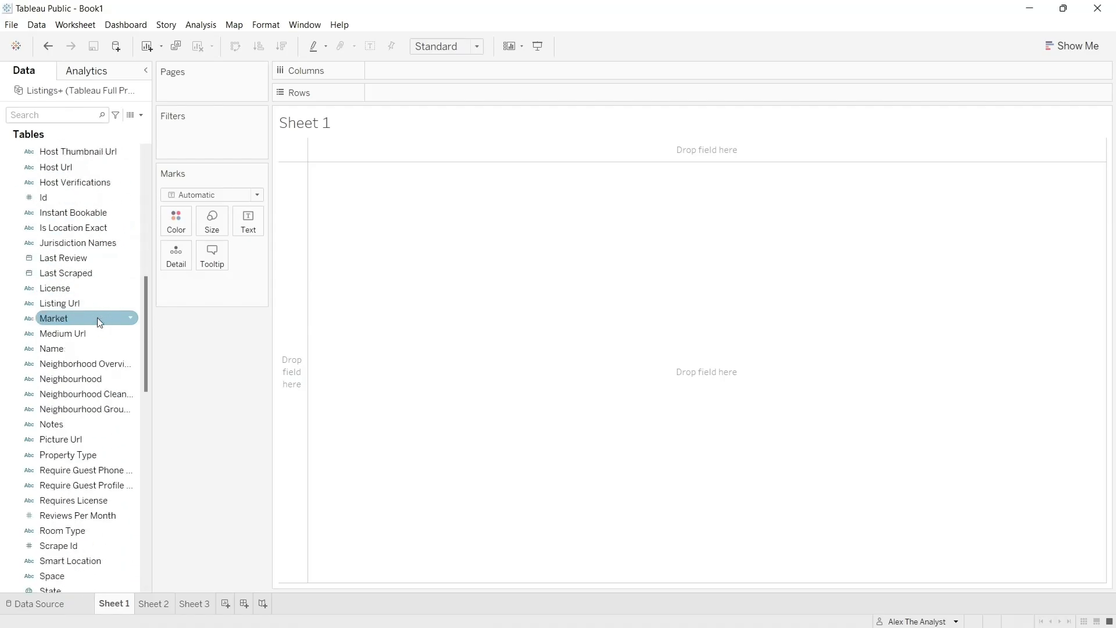
scroll(97, 318, "down", 6)
left_click(76, 410)
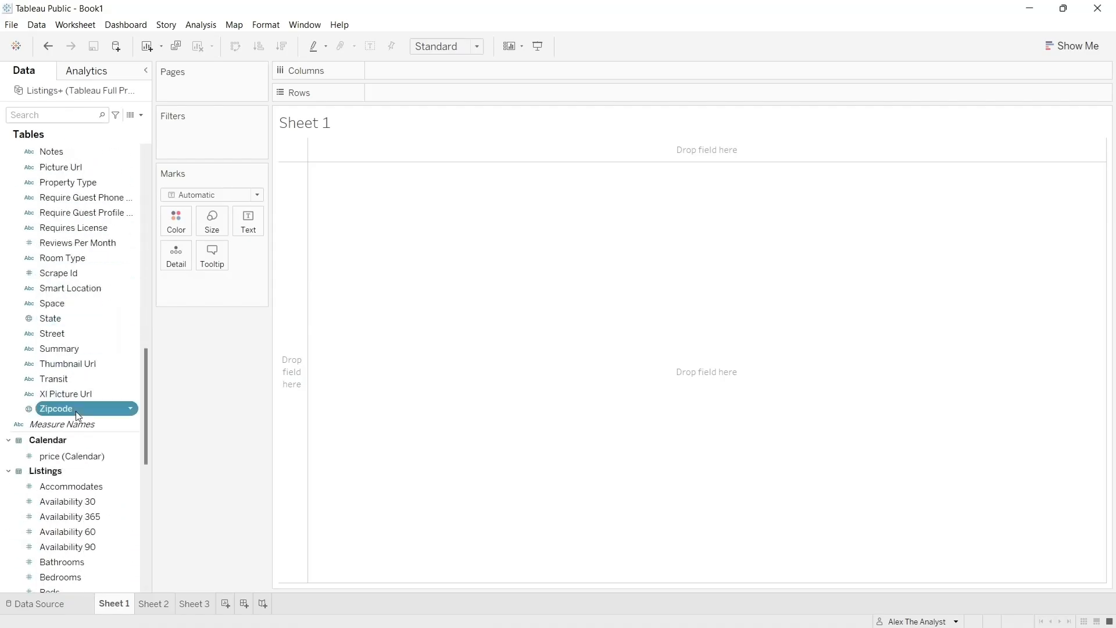
left_click_drag(76, 411, 431, 70)
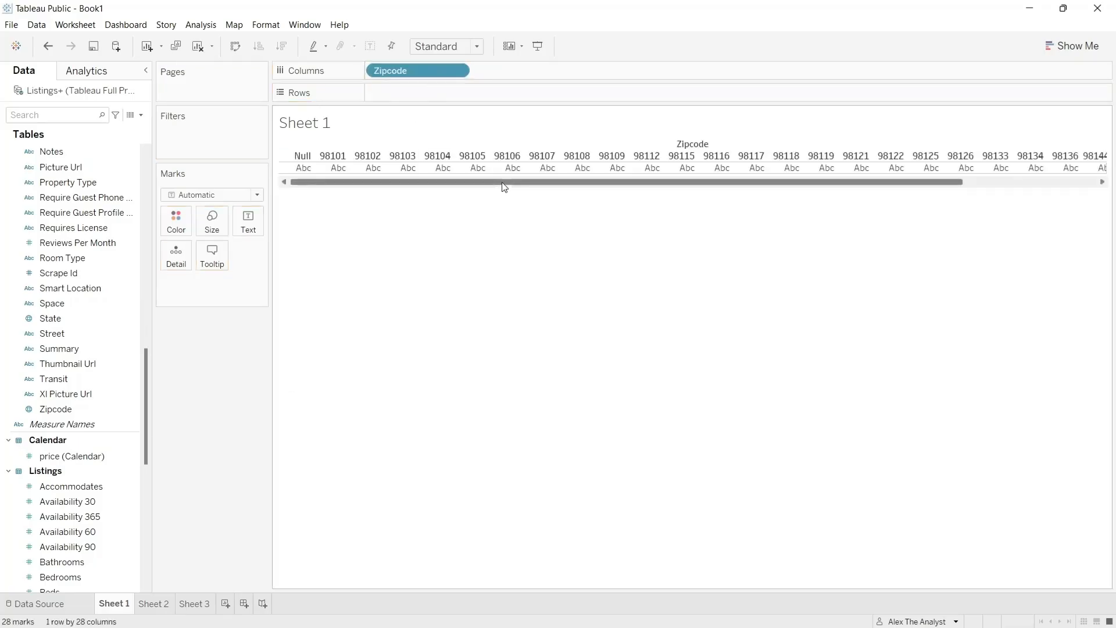
- Exclude the Null zip code from the Sheet 1 view
left_click_drag(503, 182, 444, 191)
right_click(305, 158)
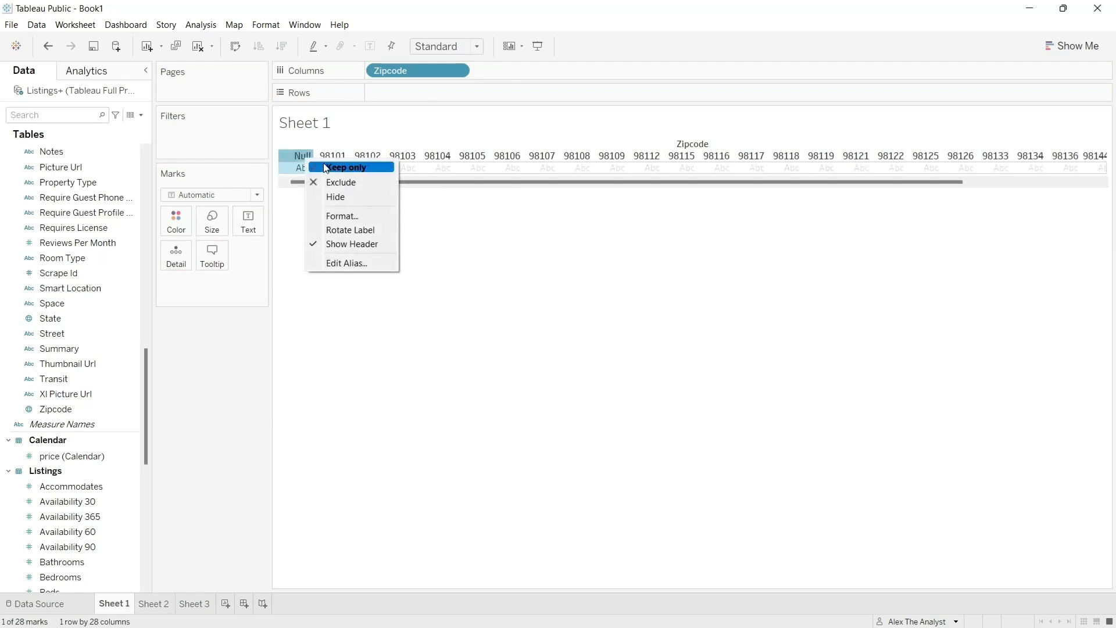
left_click(338, 183)
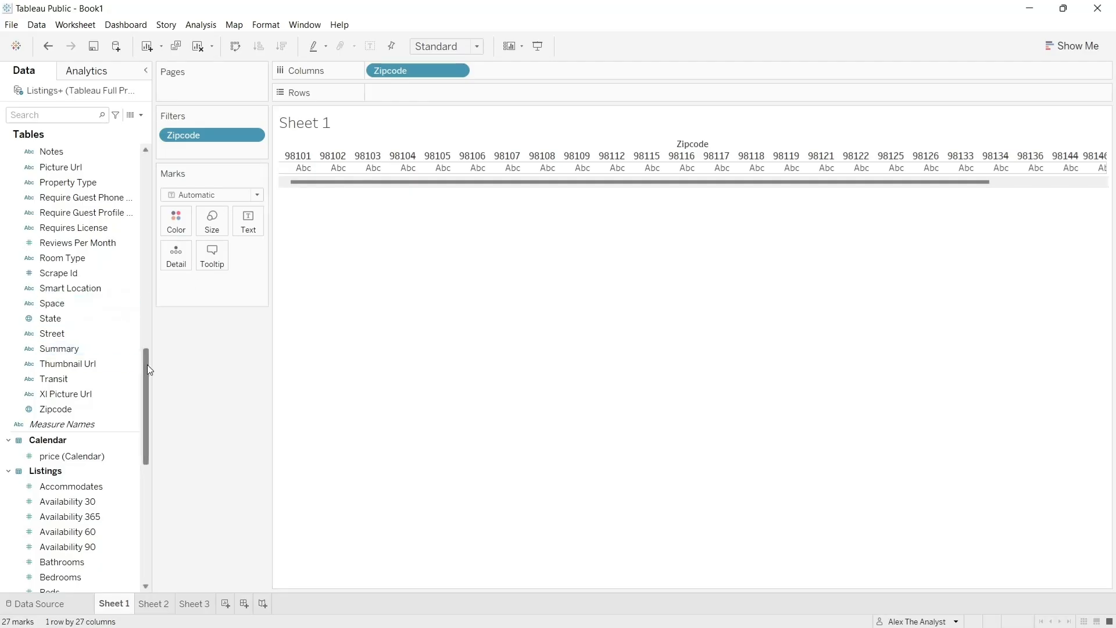
- Add the Listings Price measure to Rows and aggregate it as an average
left_click_drag(148, 364, 147, 463)
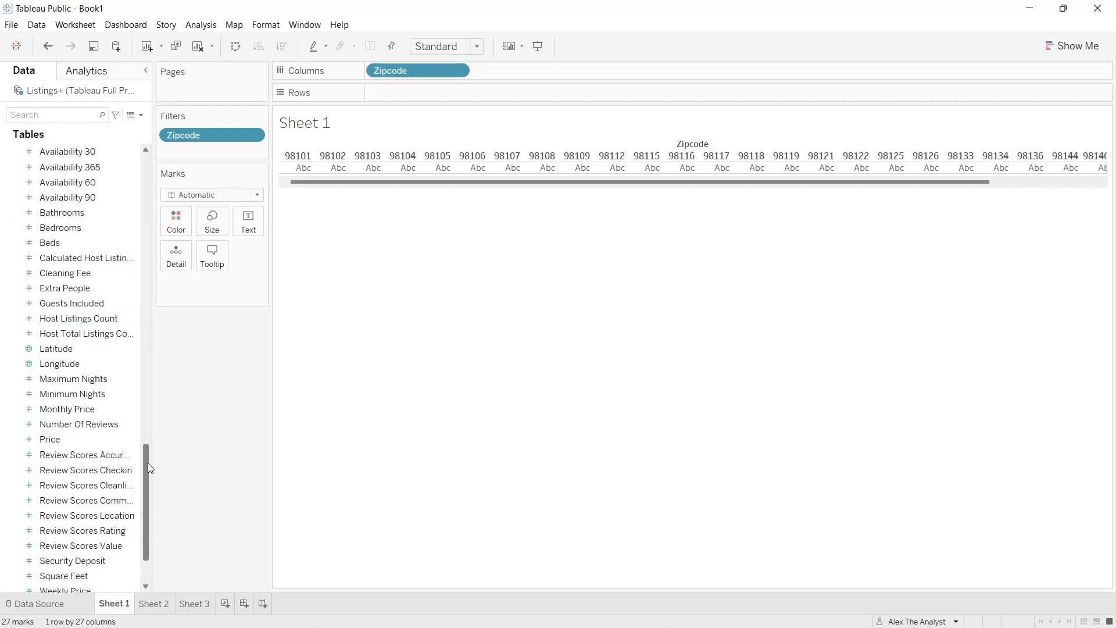
left_click_drag(70, 440, 447, 98)
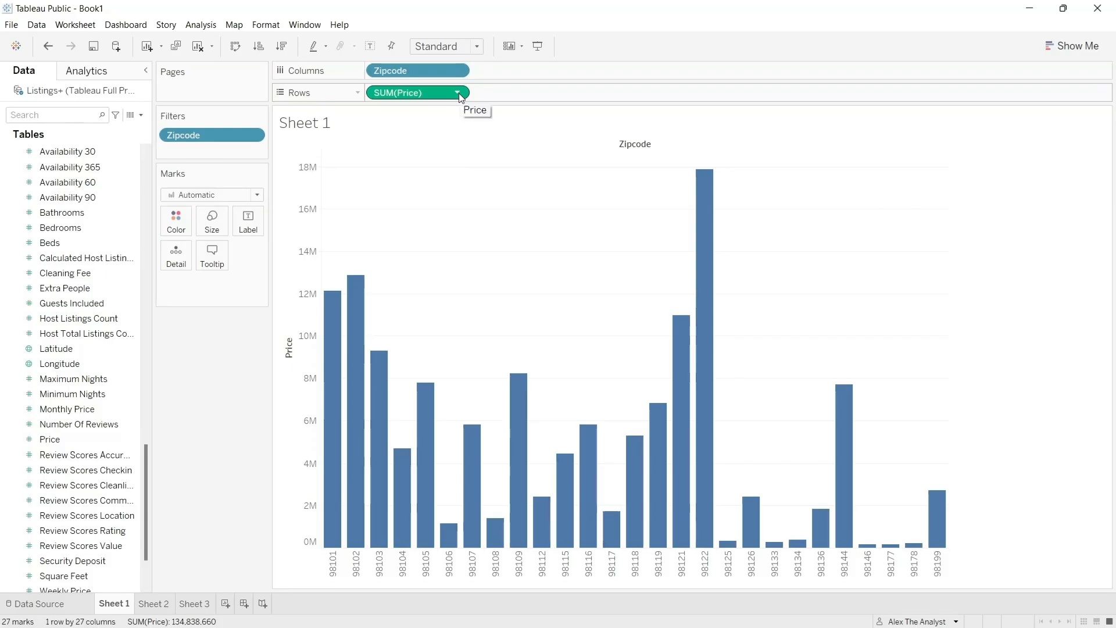
left_click(459, 93)
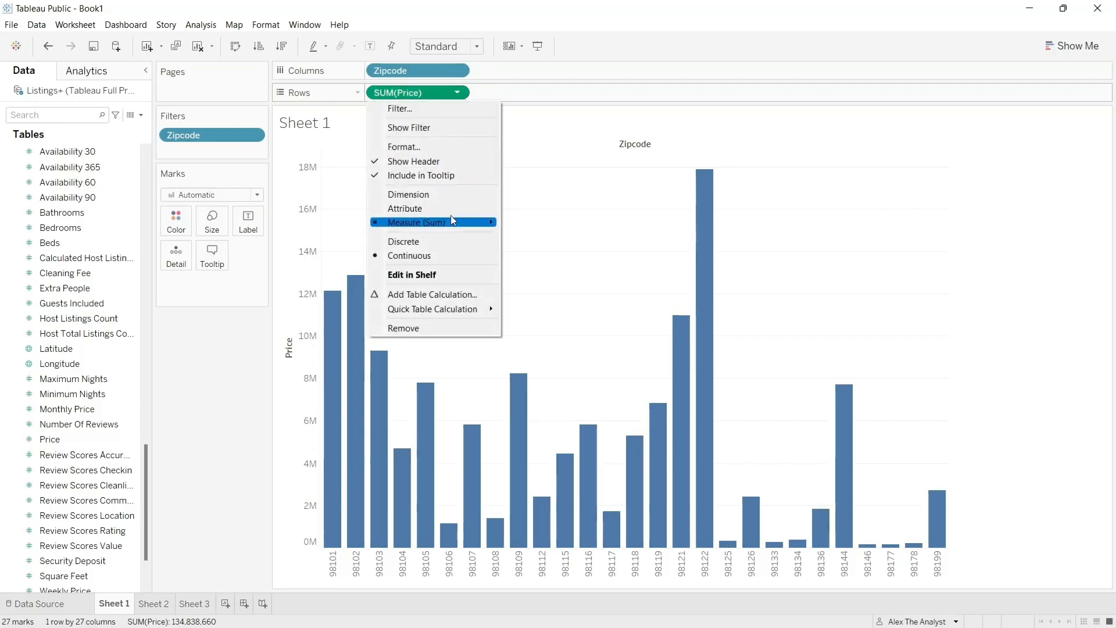
mouse_move(452, 222)
left_click(539, 238)
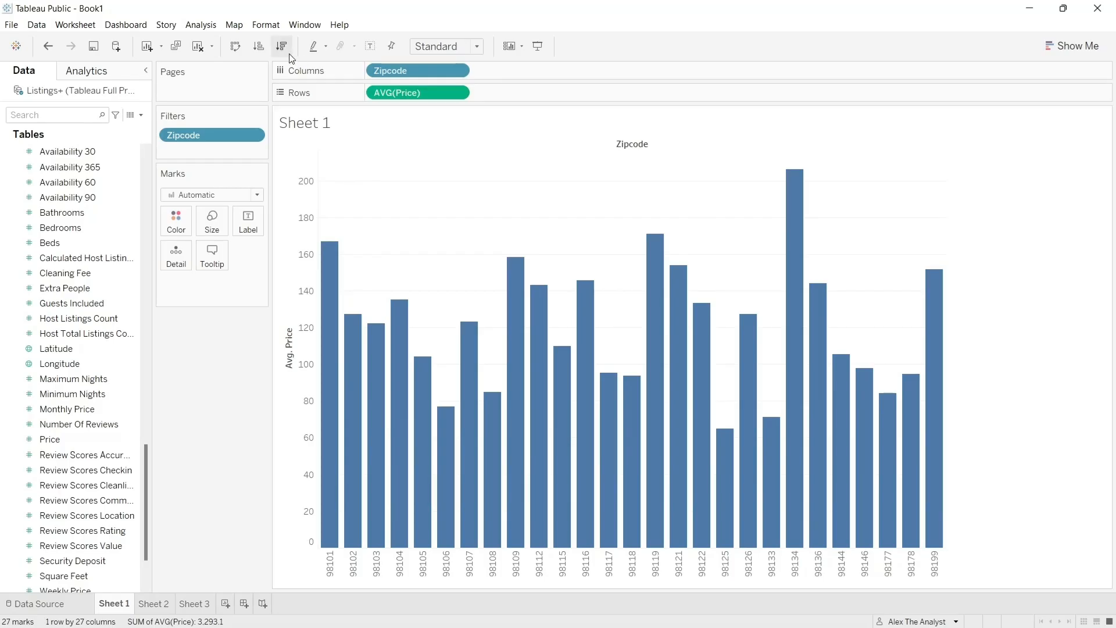
- Sort the zip code bars in descending order of average price and inspect the highest bar
left_click(289, 54)
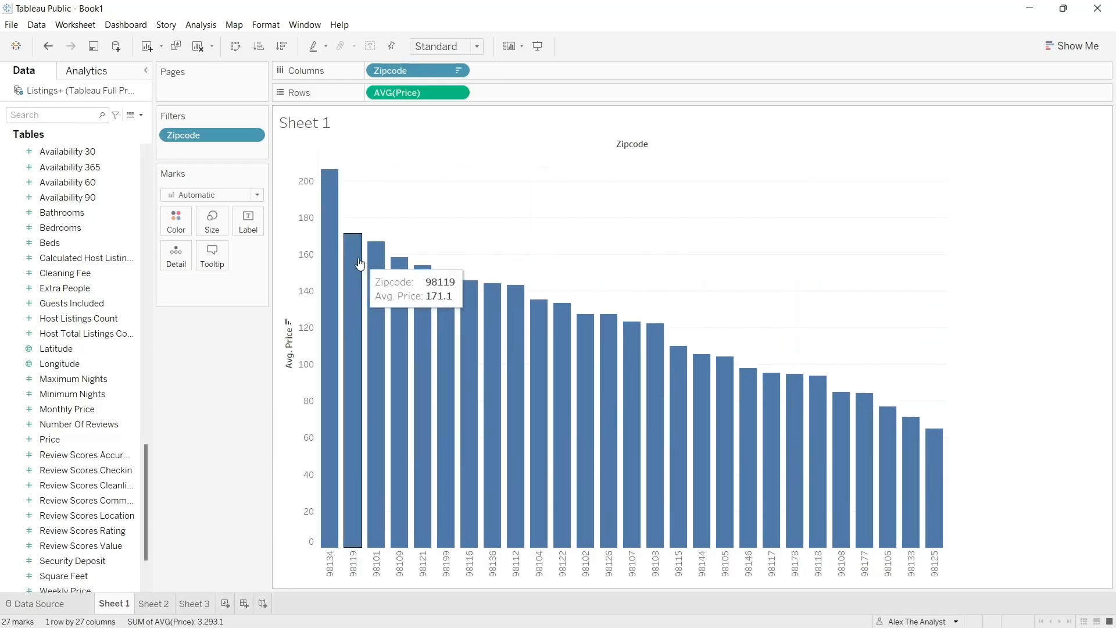
left_click(333, 205)
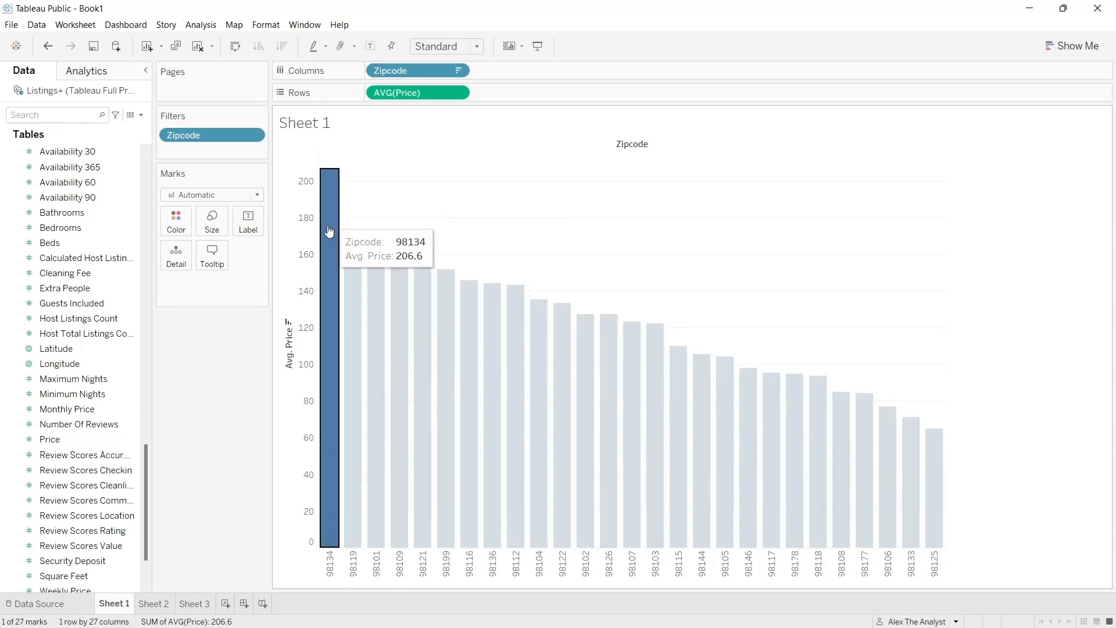
left_click(282, 229)
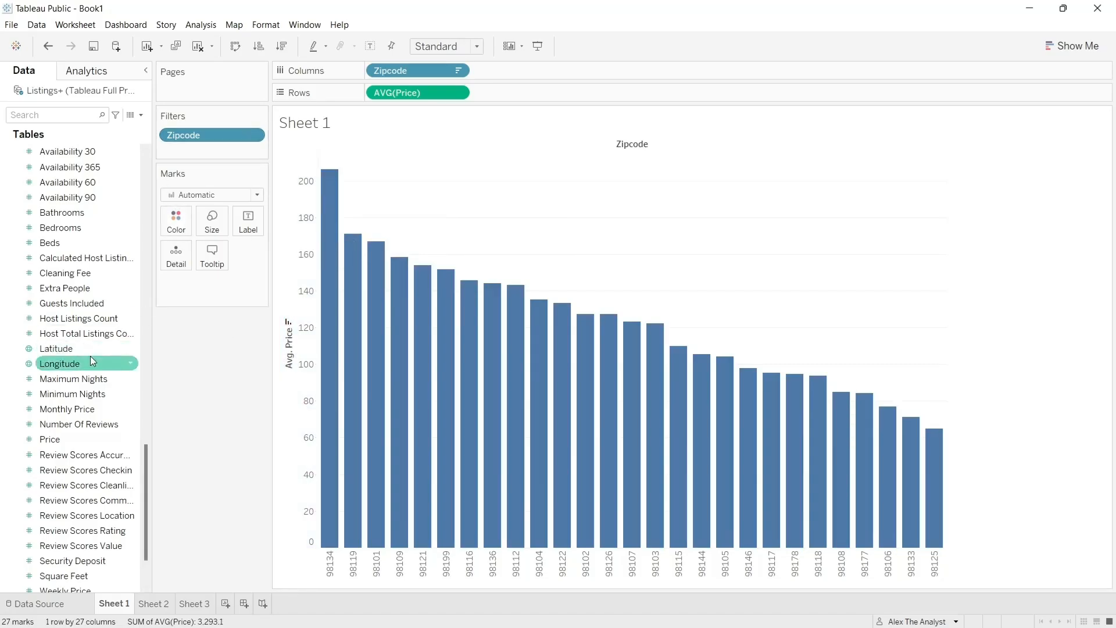
- Color the average price bars by Zipcode
scroll(89, 356, "up", 5)
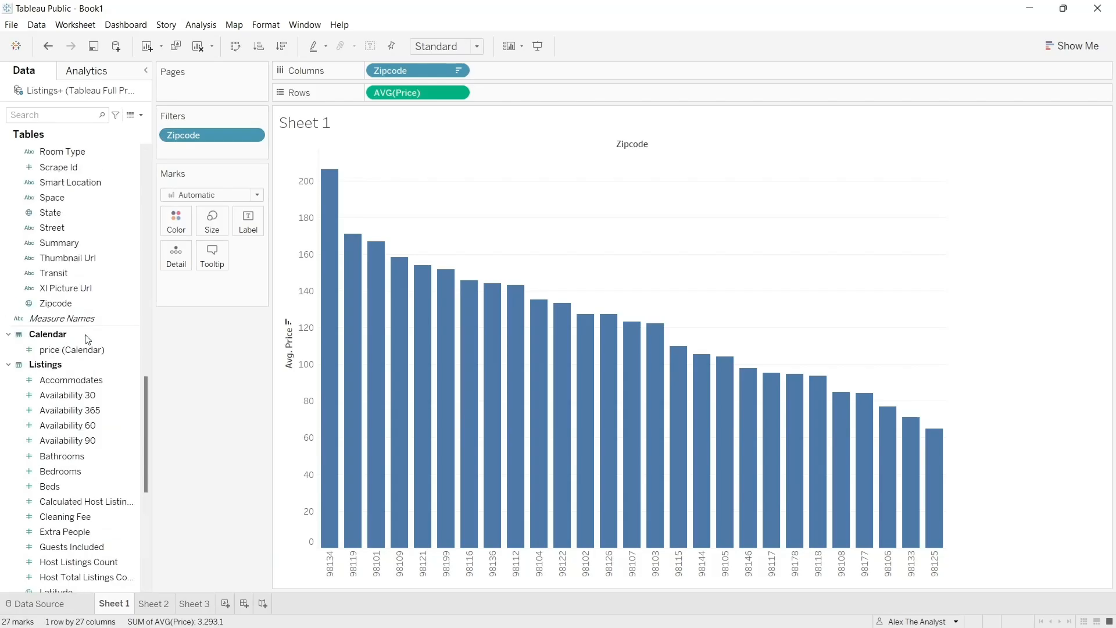
left_click_drag(82, 303, 215, 292)
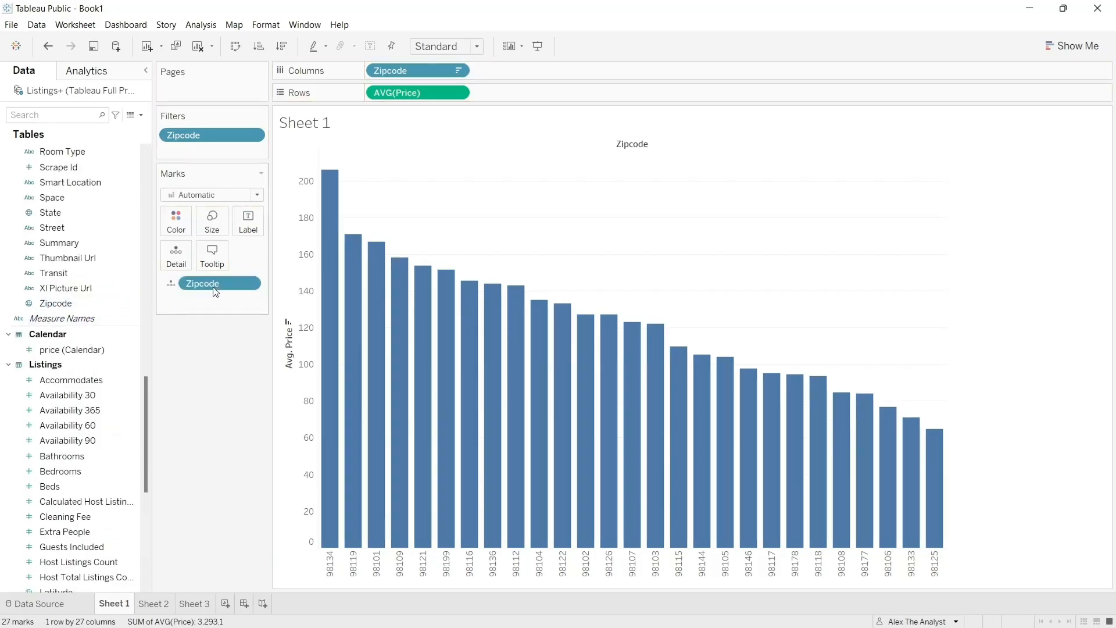
left_click(170, 284)
left_click(183, 301)
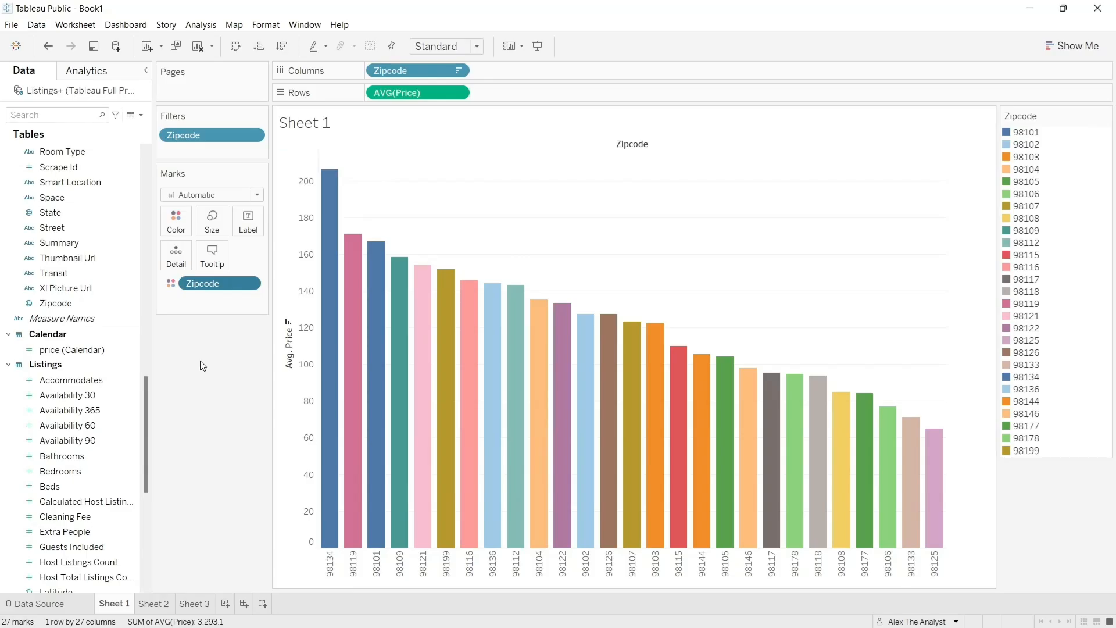
- Replace the title of Sheet 1 with "Price by Zipcode" in bold
double_click(314, 123)
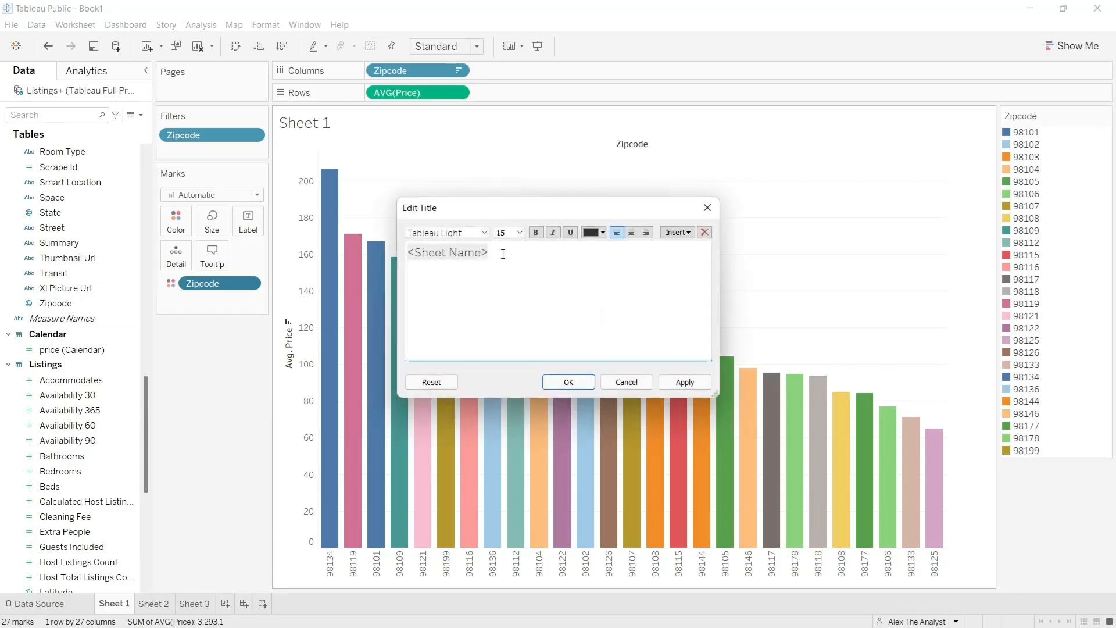
key("ctrl+a")
type("Price by ")
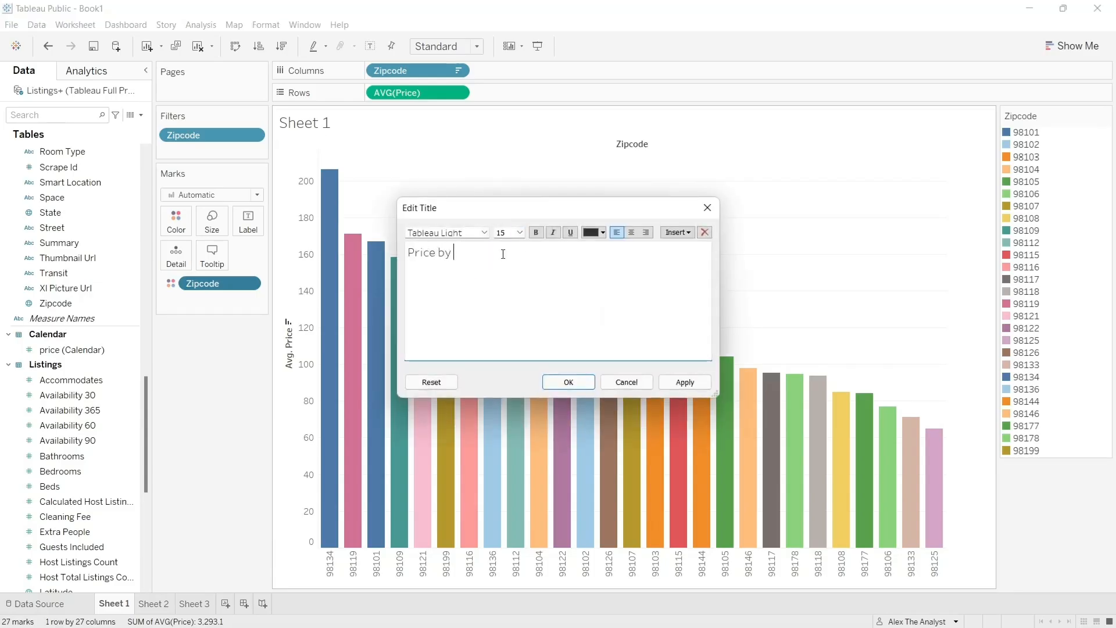
type("Zipcod")
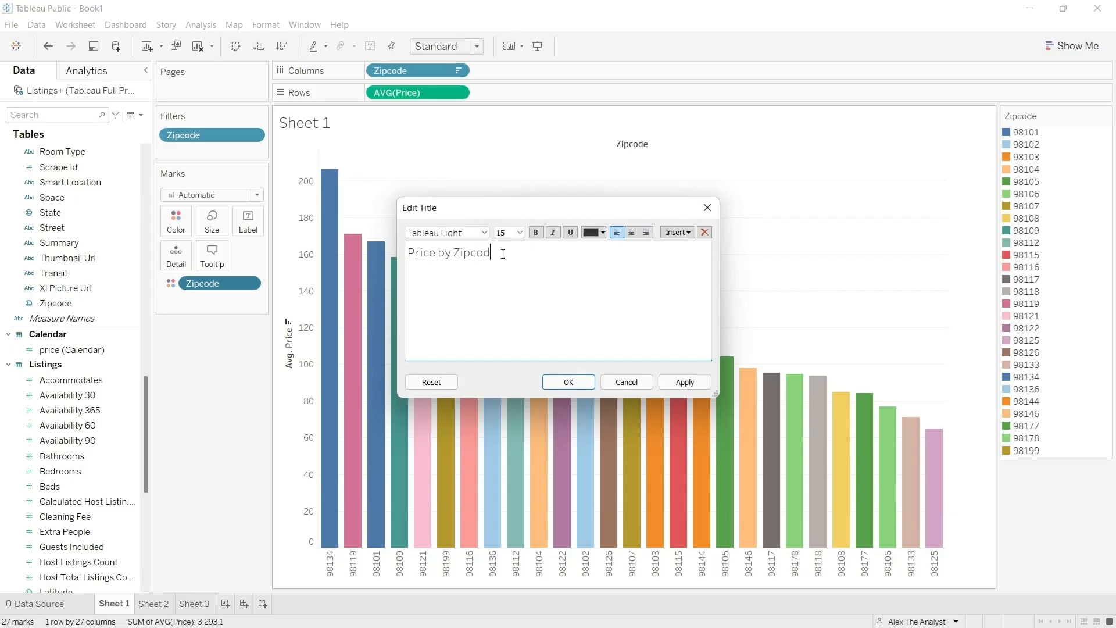
type("e")
left_click_drag(498, 252, 406, 253)
left_click(535, 232)
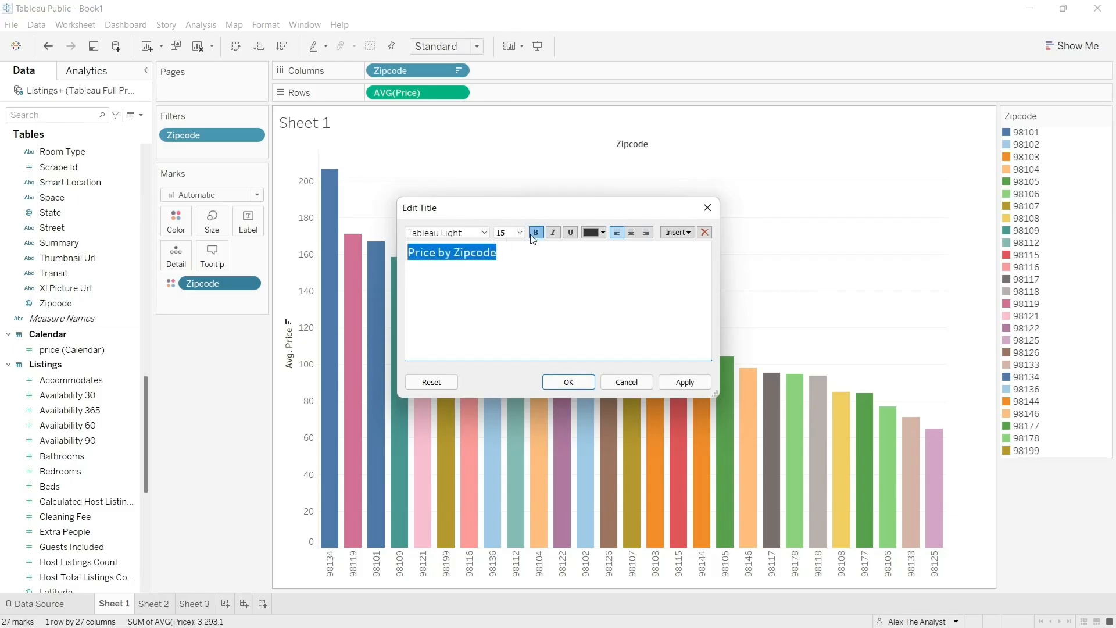
left_click(685, 382)
left_click(580, 382)
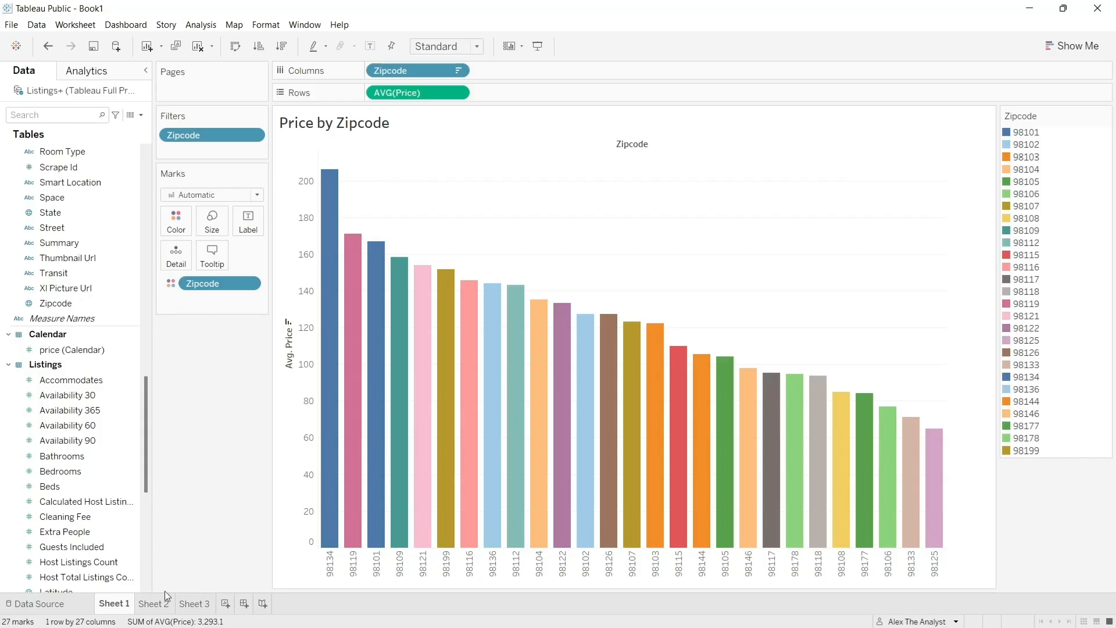
- On Sheet 2, place the Zipcode dimension on Columns and convert the view into a map of zip code areas
left_click(157, 608)
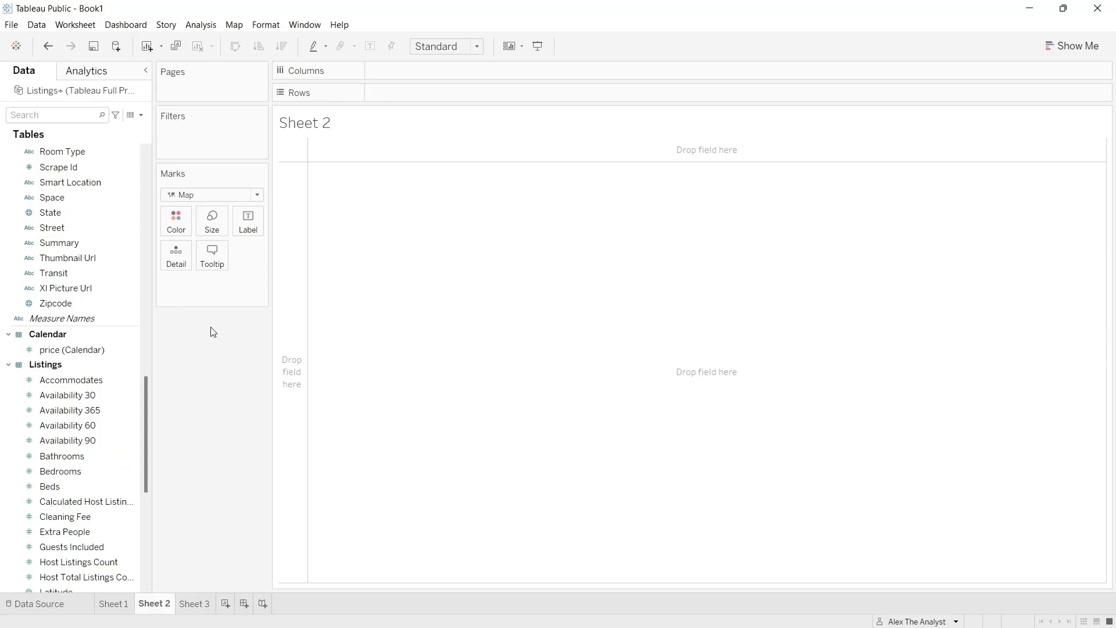
left_click(1074, 46)
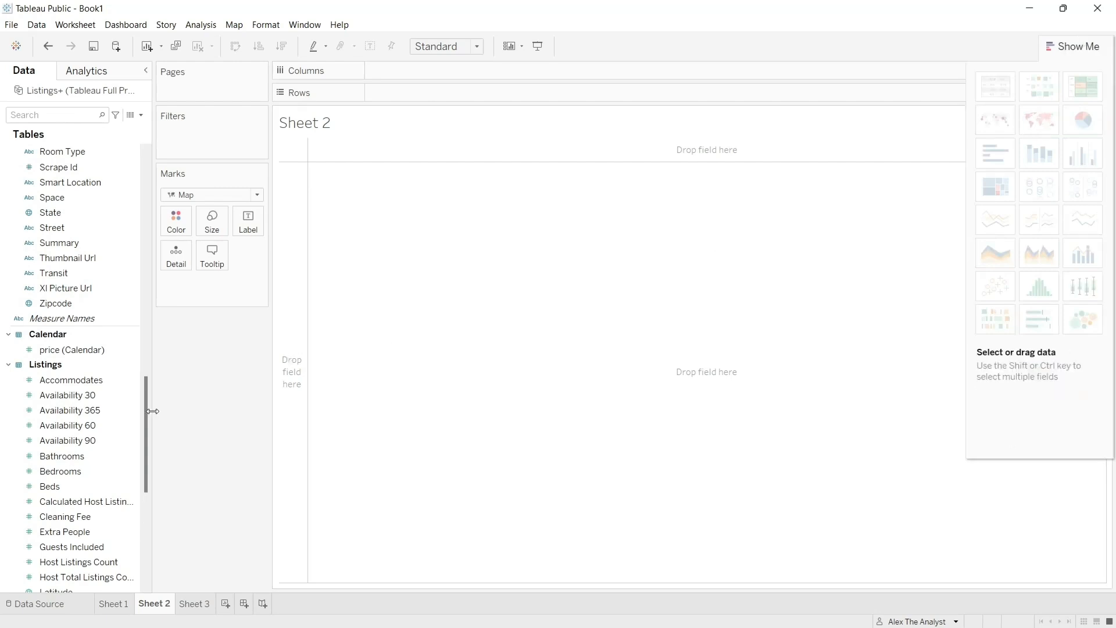
left_click_drag(145, 410, 141, 473)
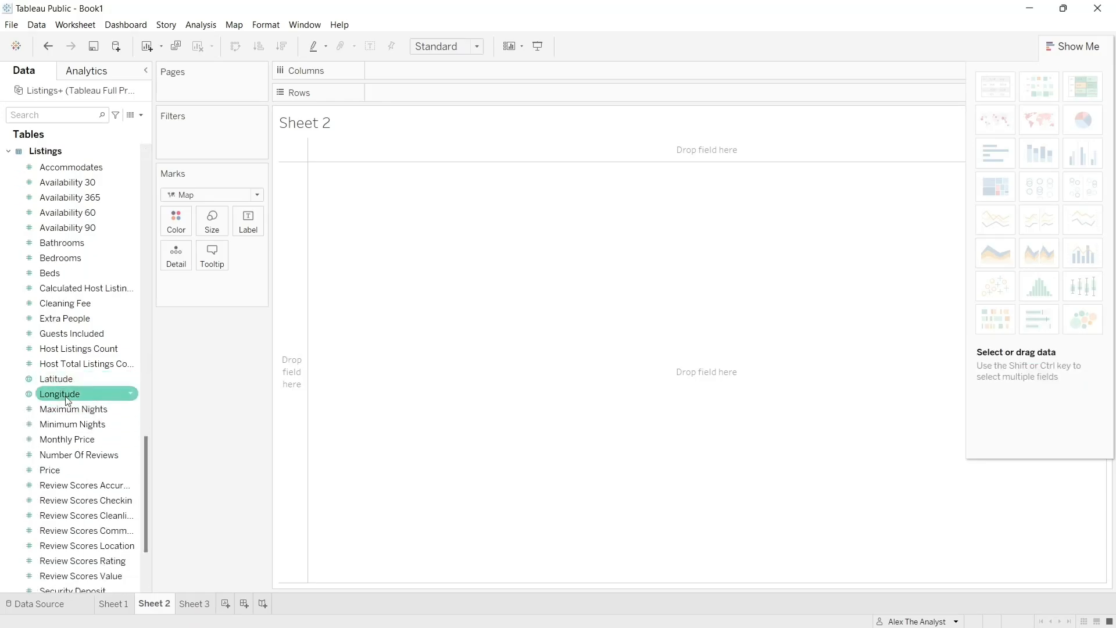
left_click_drag(145, 459, 144, 510)
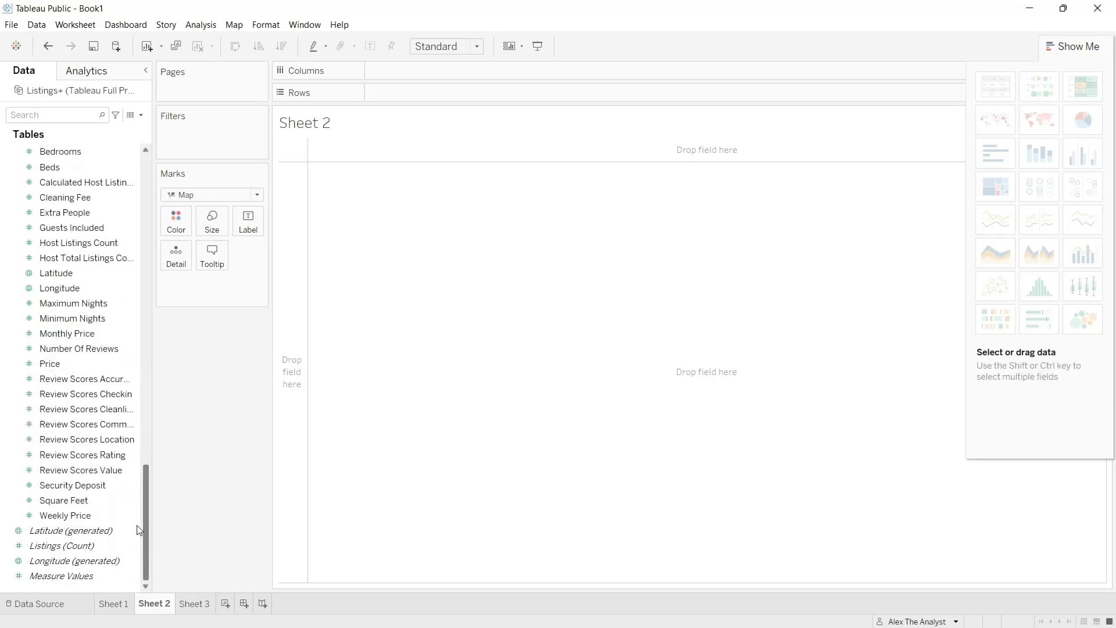
left_click(109, 532)
left_click_drag(146, 516, 151, 386)
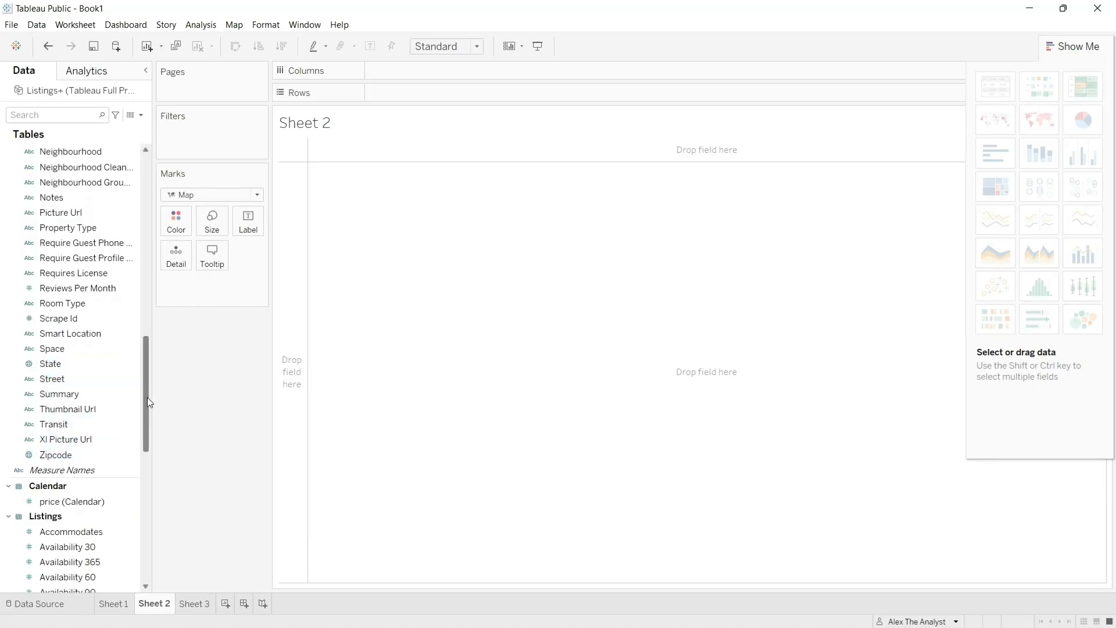
left_click_drag(148, 396, 144, 243)
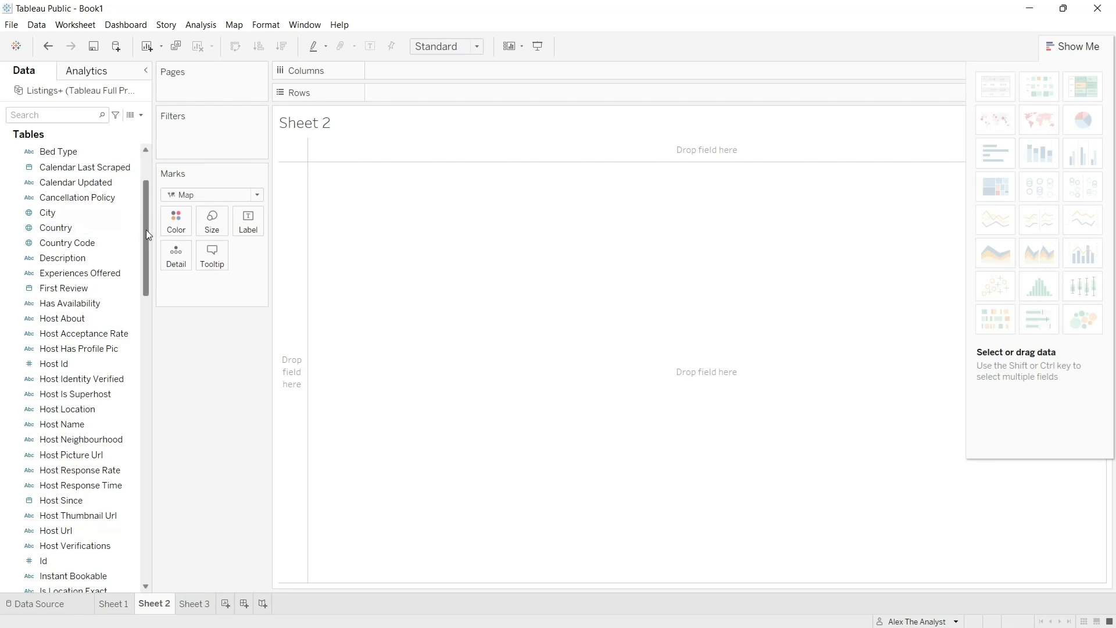
left_click_drag(145, 235, 145, 238)
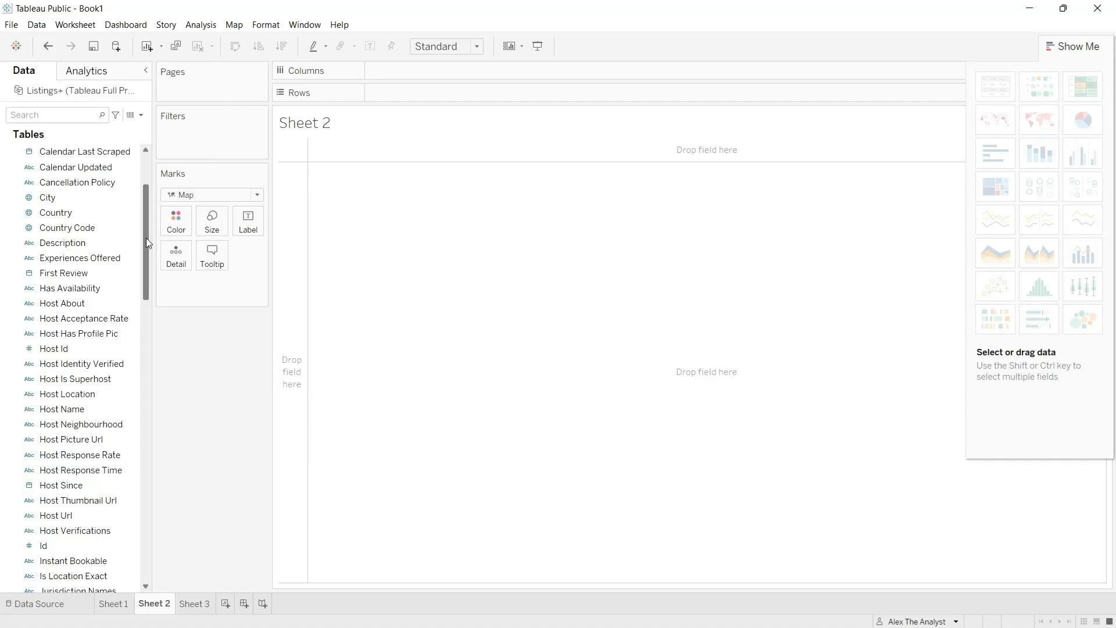
left_click_drag(145, 238, 438, 72)
left_click(87, 393)
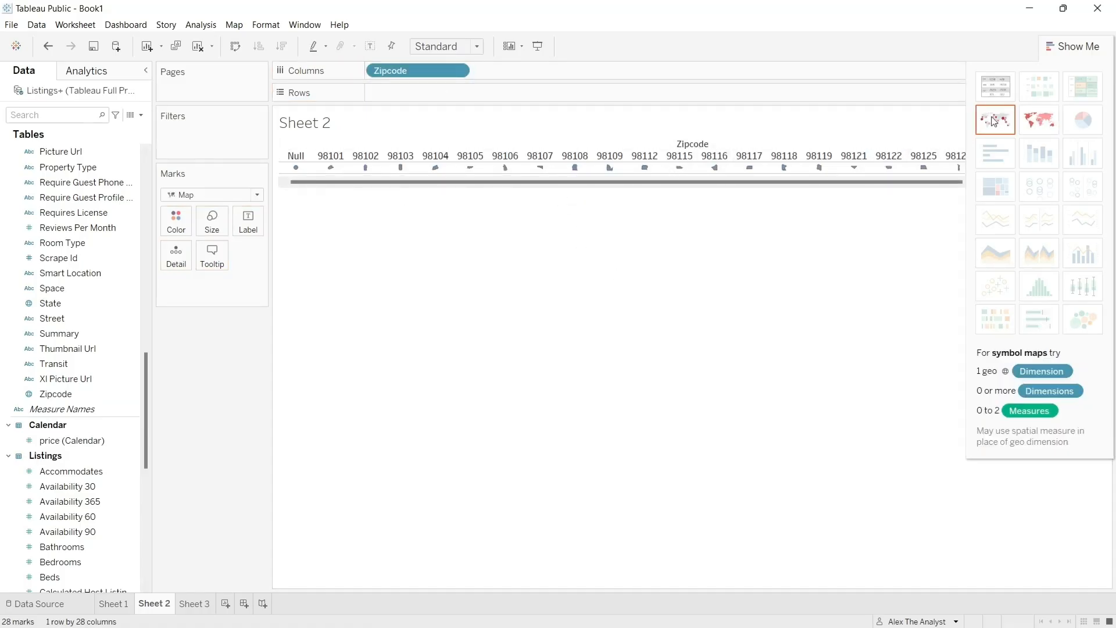
left_click(1030, 121)
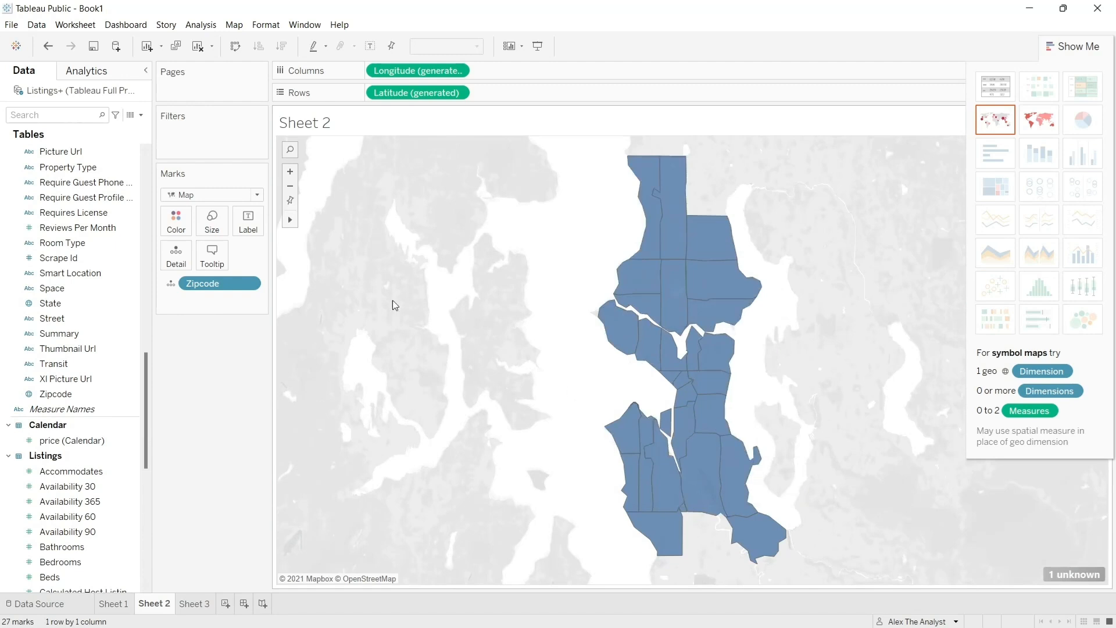
- Zoom the map out to examine where the zip code areas lie within Washington, and return to the close-up
left_click(293, 188)
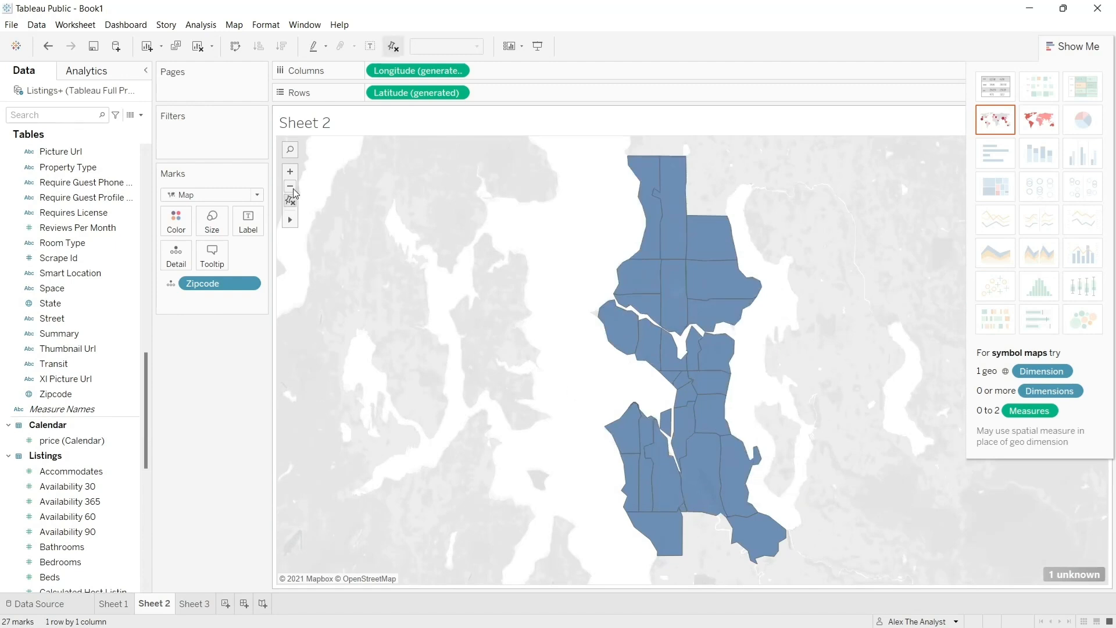
left_click(293, 188)
left_click(293, 188)
left_click(293, 188)
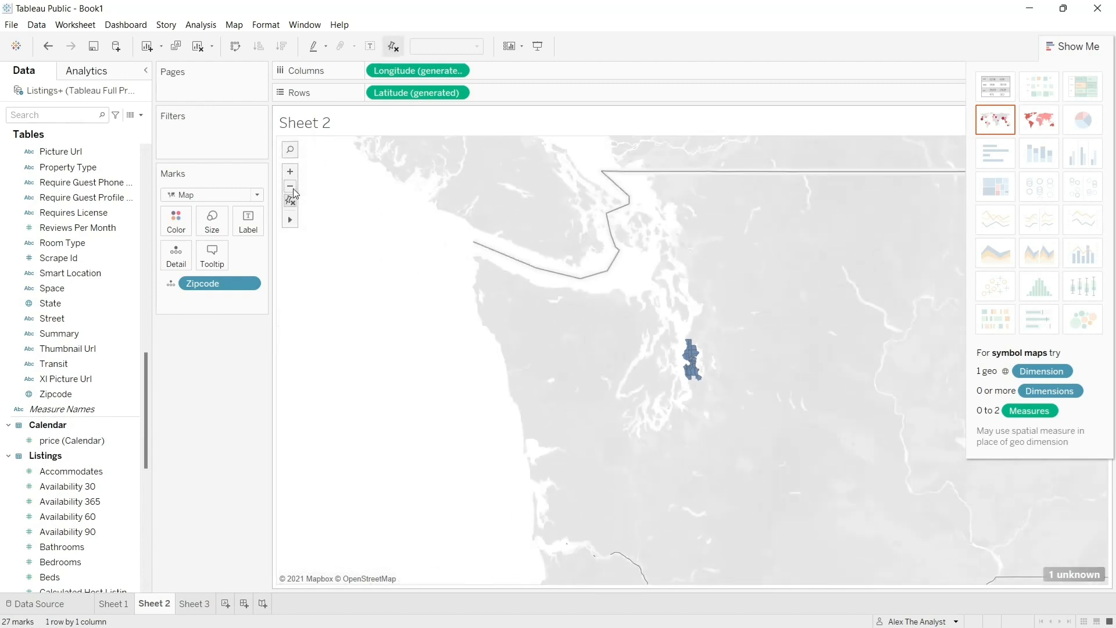
left_click(290, 173)
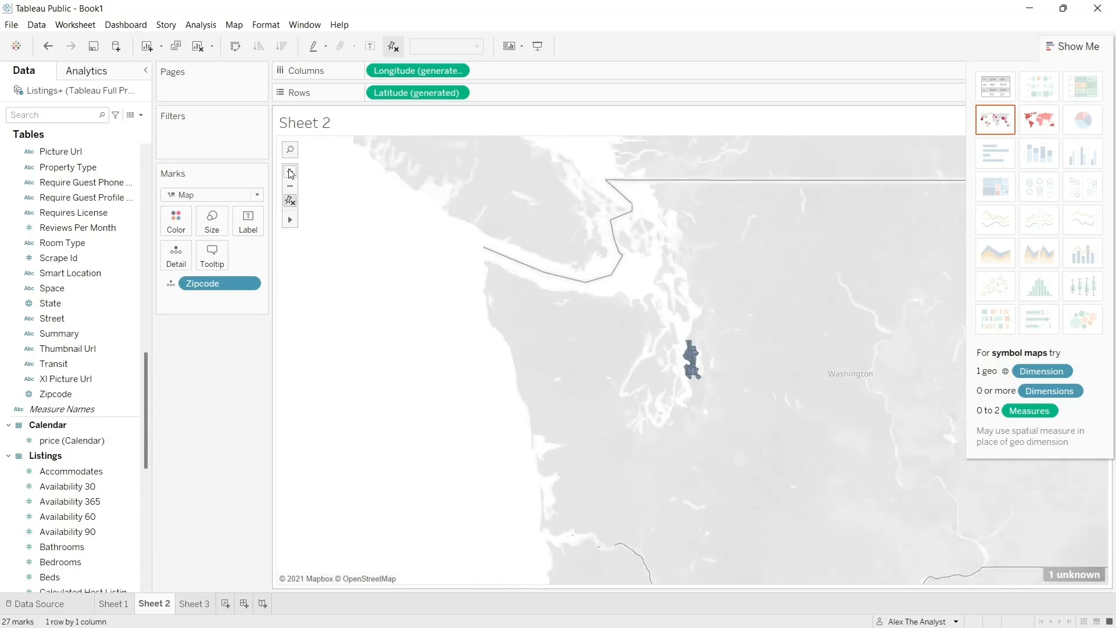
left_click(290, 173)
left_click(290, 173)
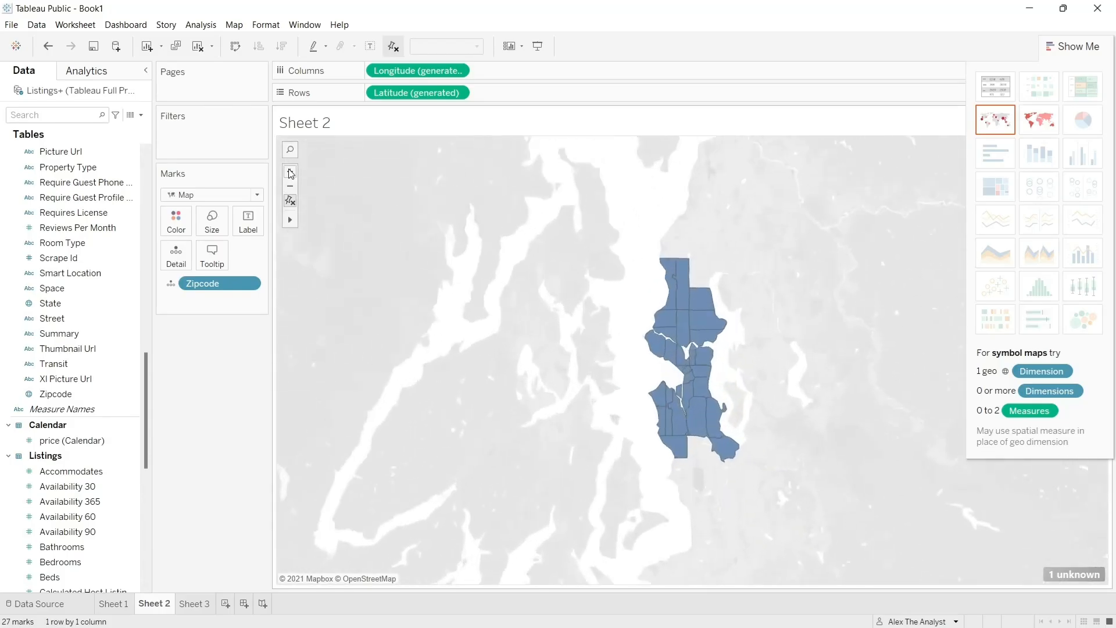
left_click(290, 174)
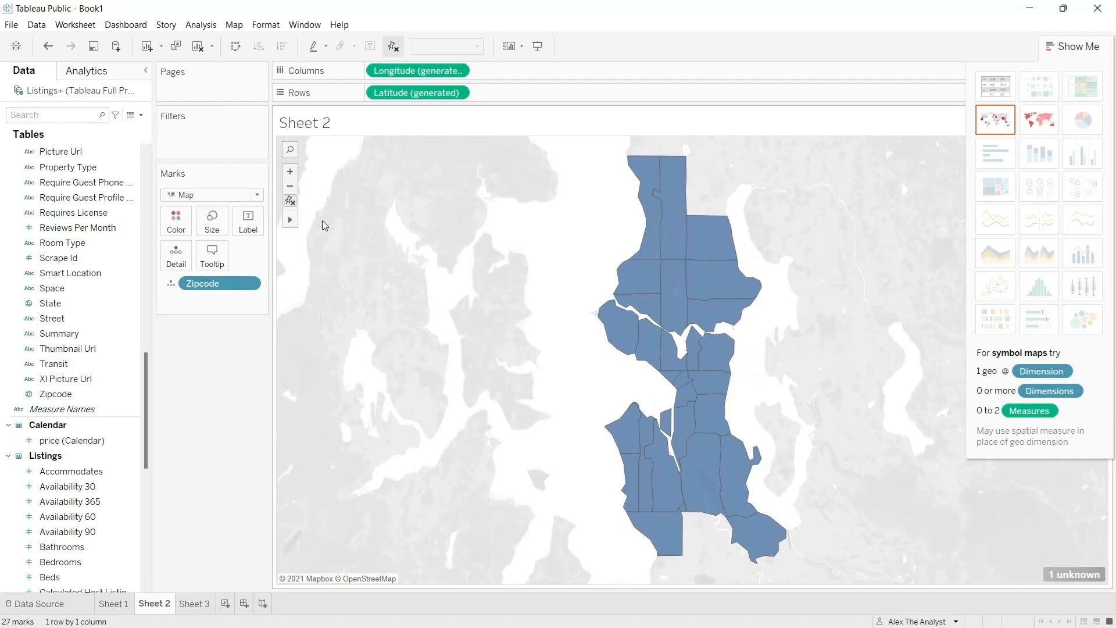
- Add the Zipcode dimension to the marks on Sheet 2 and use it to color the map areas
left_click_drag(471, 297, 392, 289)
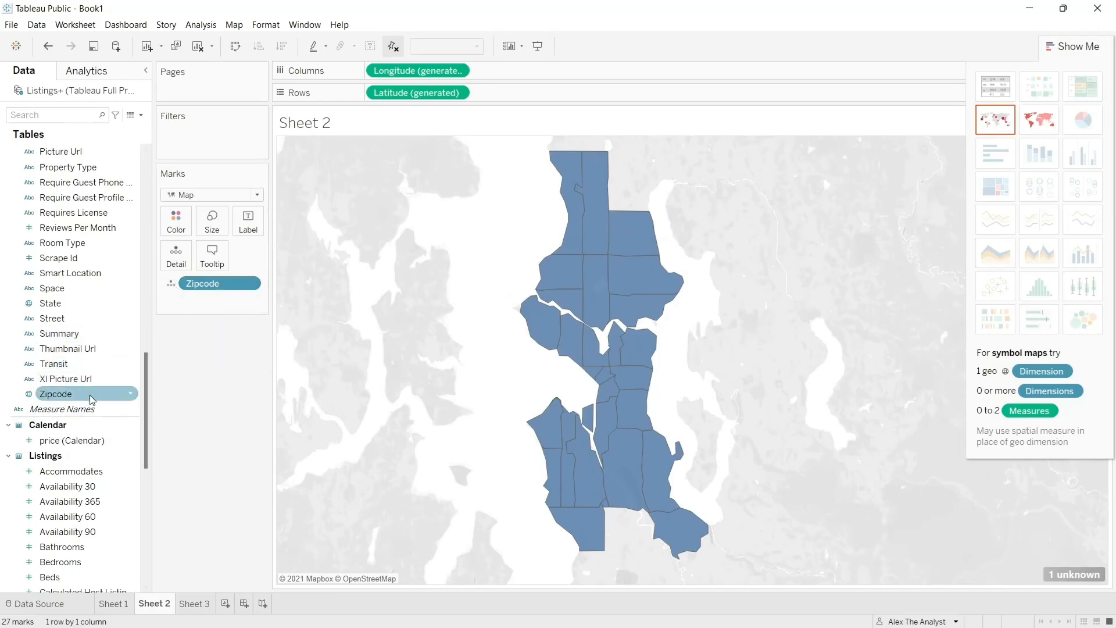
left_click_drag(91, 399, 229, 304)
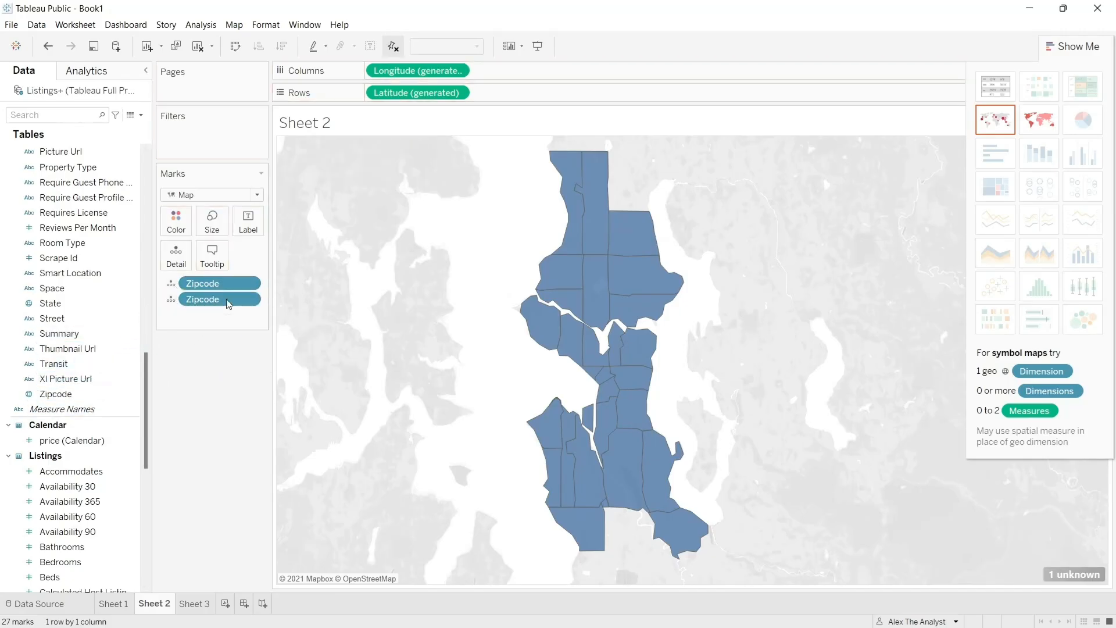
left_click(171, 299)
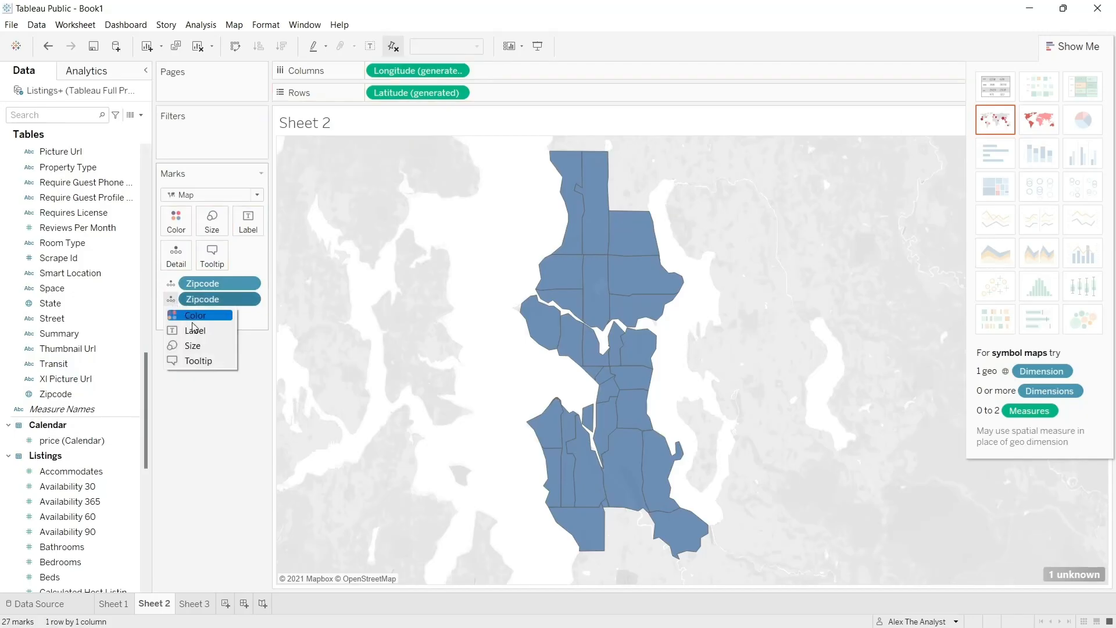
left_click(198, 318)
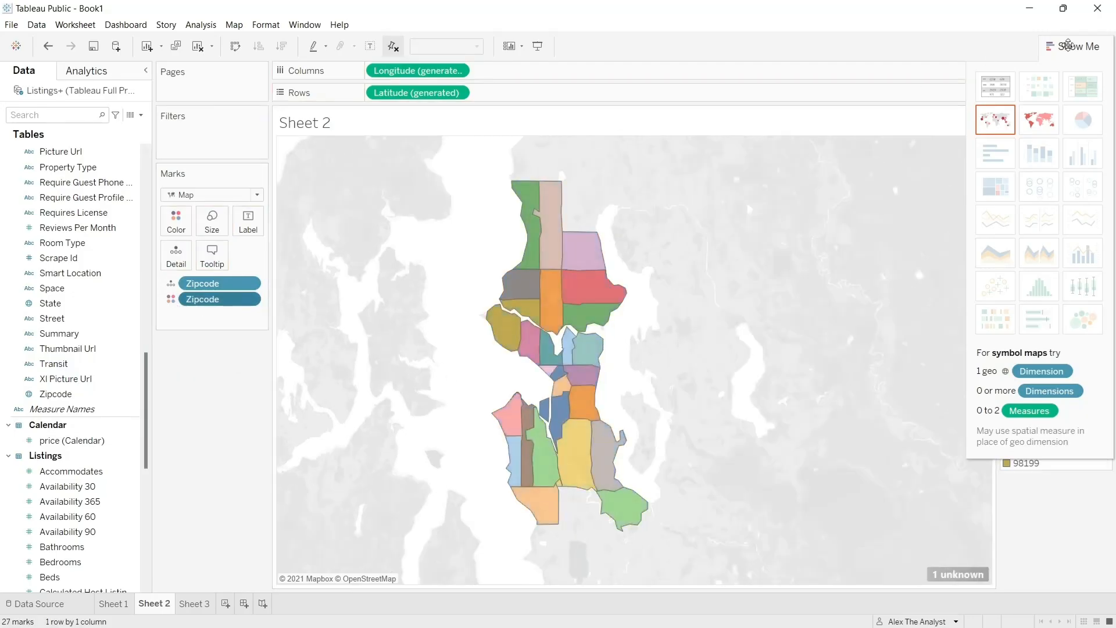
- Hide the chart type suggestions and filter the Null zip code out of the map
left_click(1069, 46)
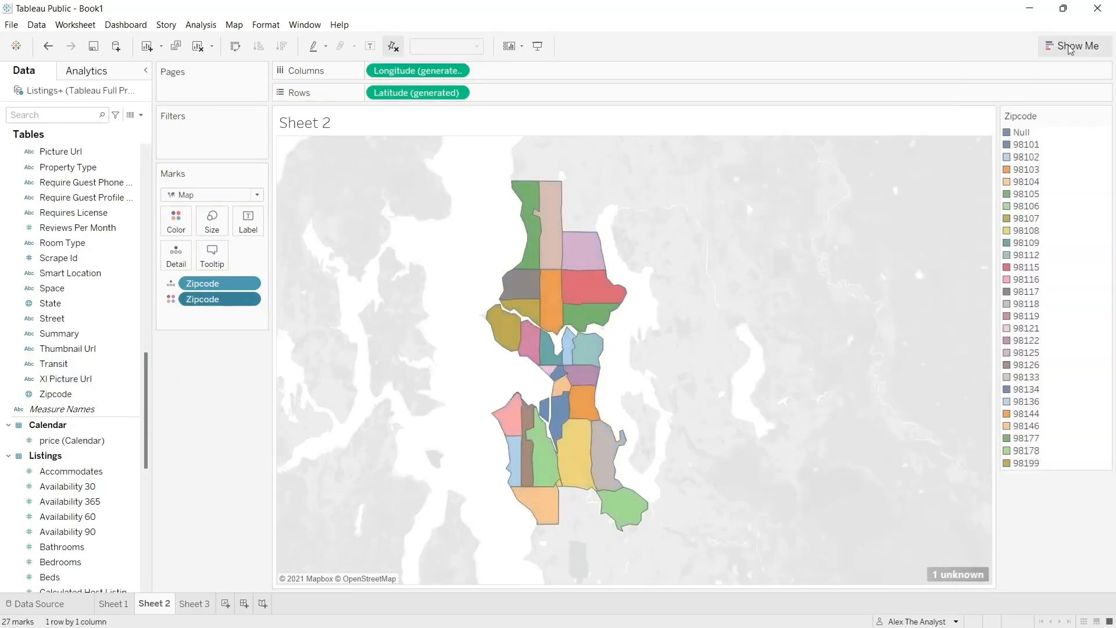
right_click(1022, 138)
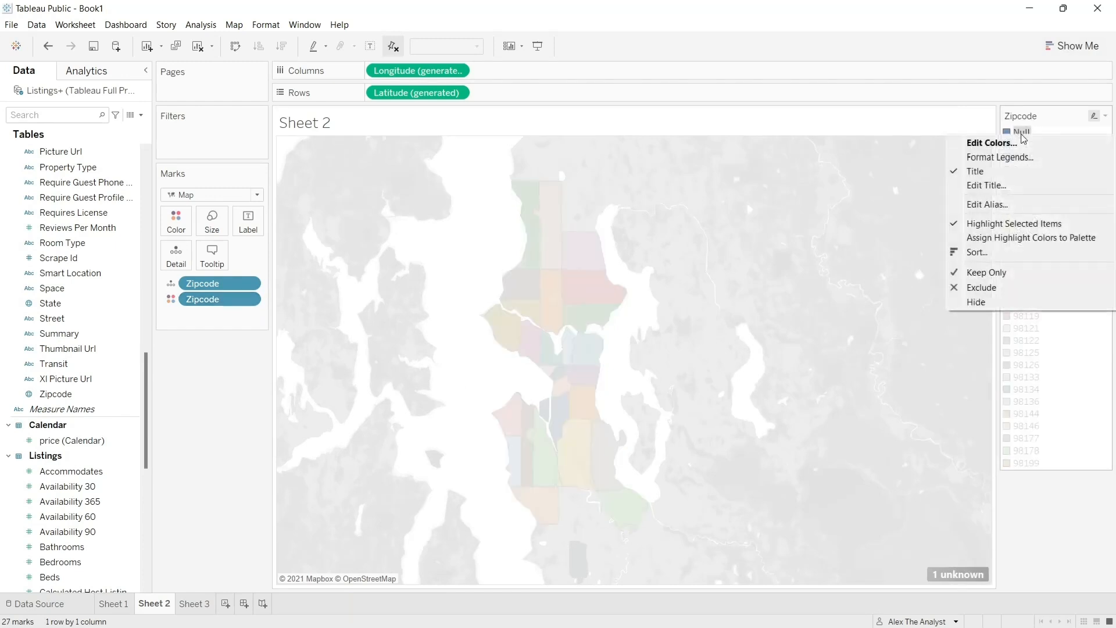
left_click(1001, 300)
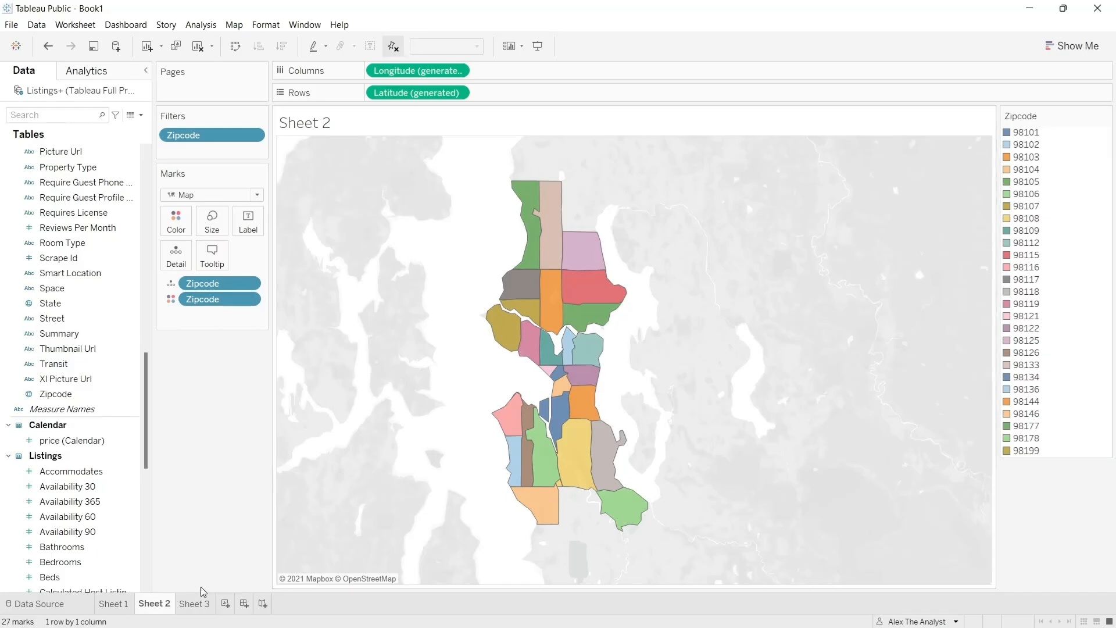
- Compare the zip code colors of the Sheet 1 bar chart with those of the Sheet 2 map, including area 98134
left_click(114, 604)
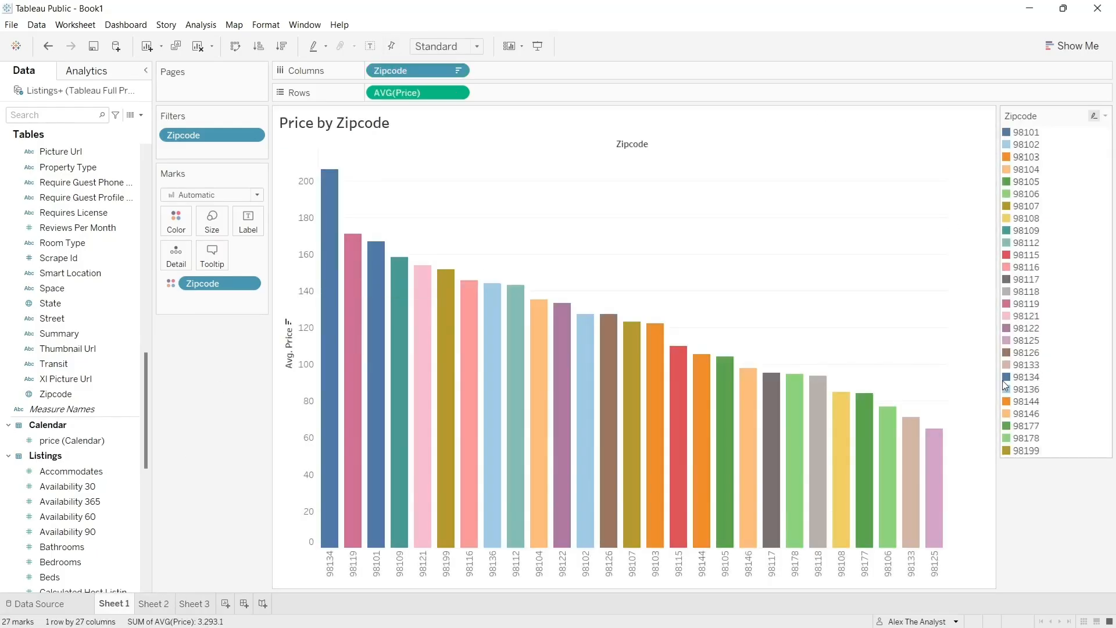
left_click(153, 604)
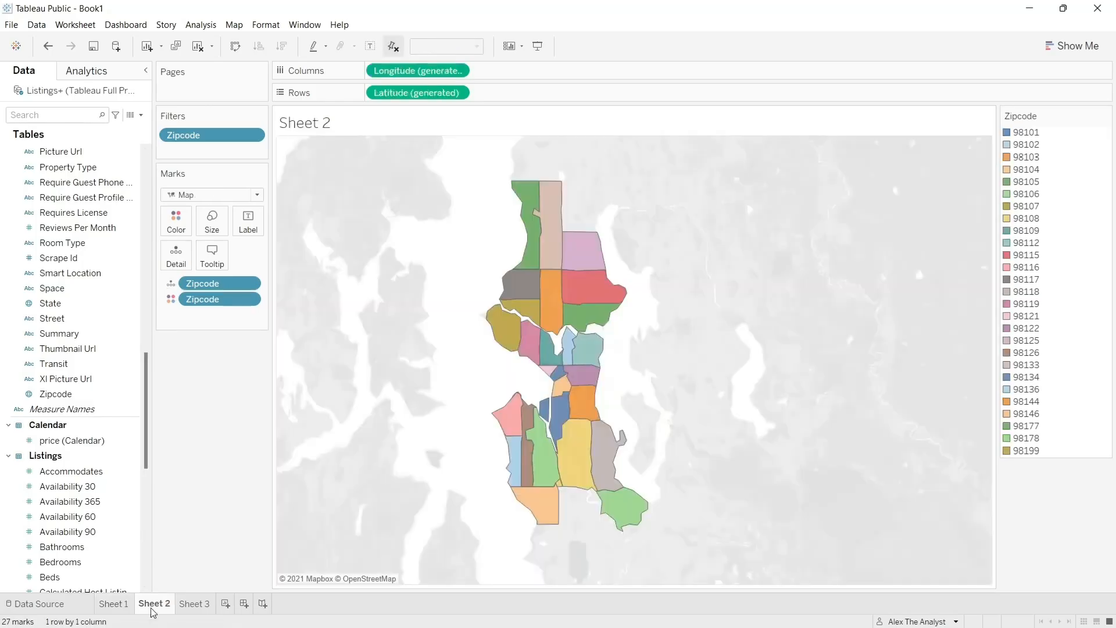
left_click(121, 607)
left_click(146, 606)
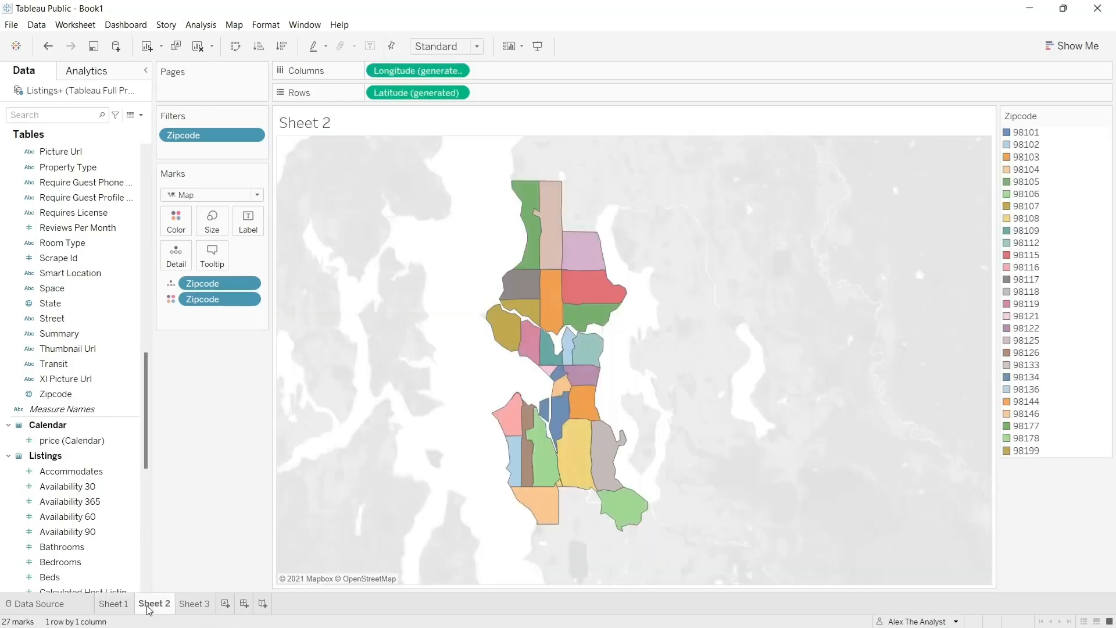
left_click(116, 609)
left_click(153, 604)
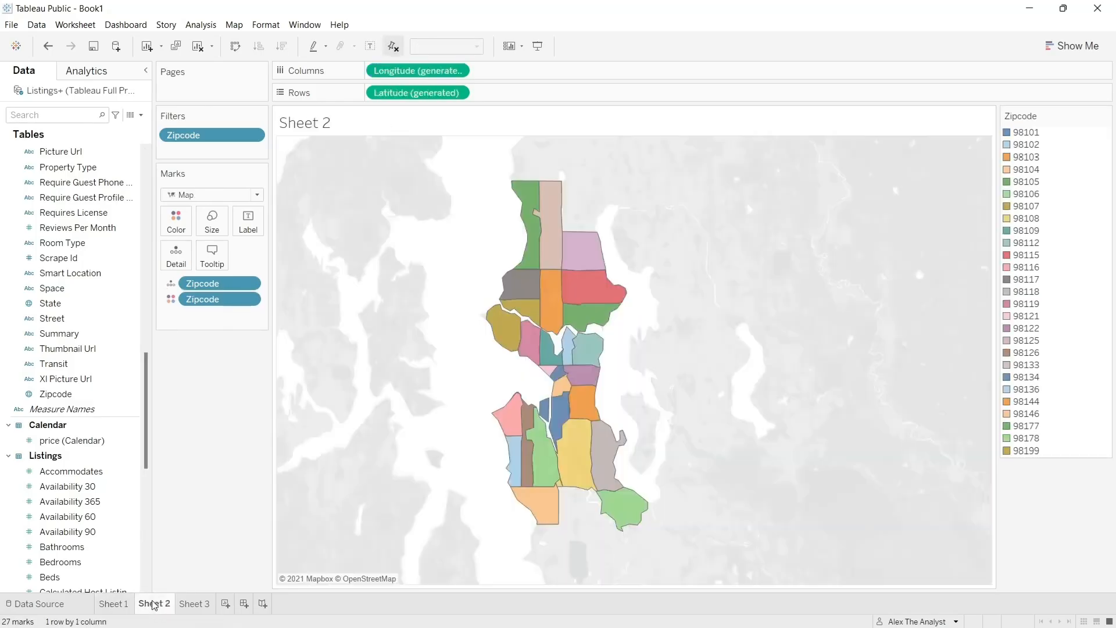
left_click(118, 607)
left_click(142, 607)
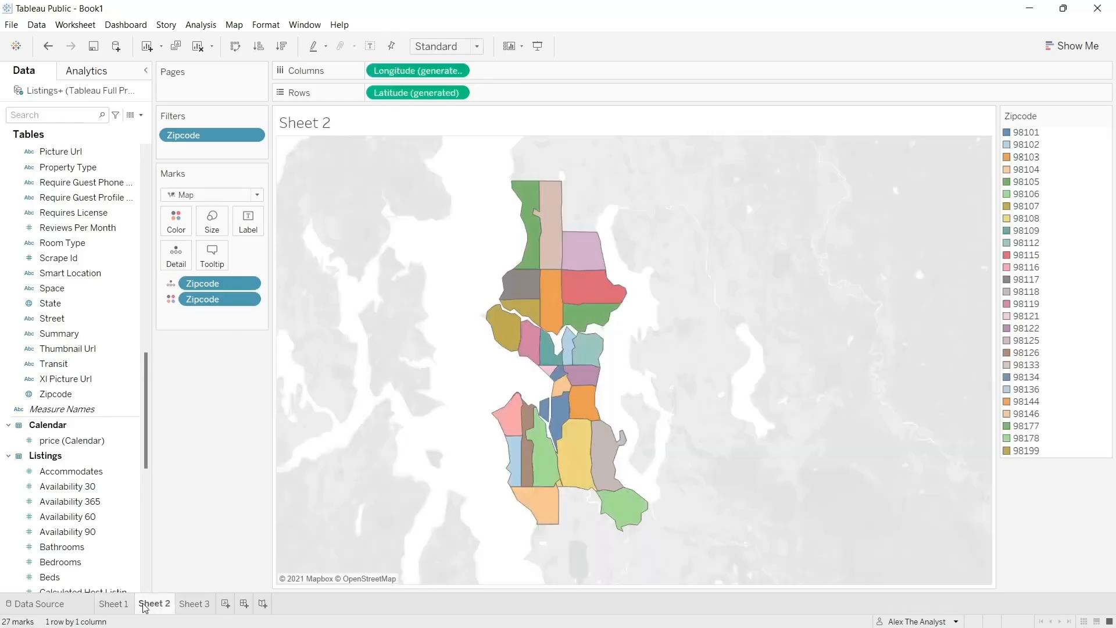
left_click(119, 606)
left_click(152, 605)
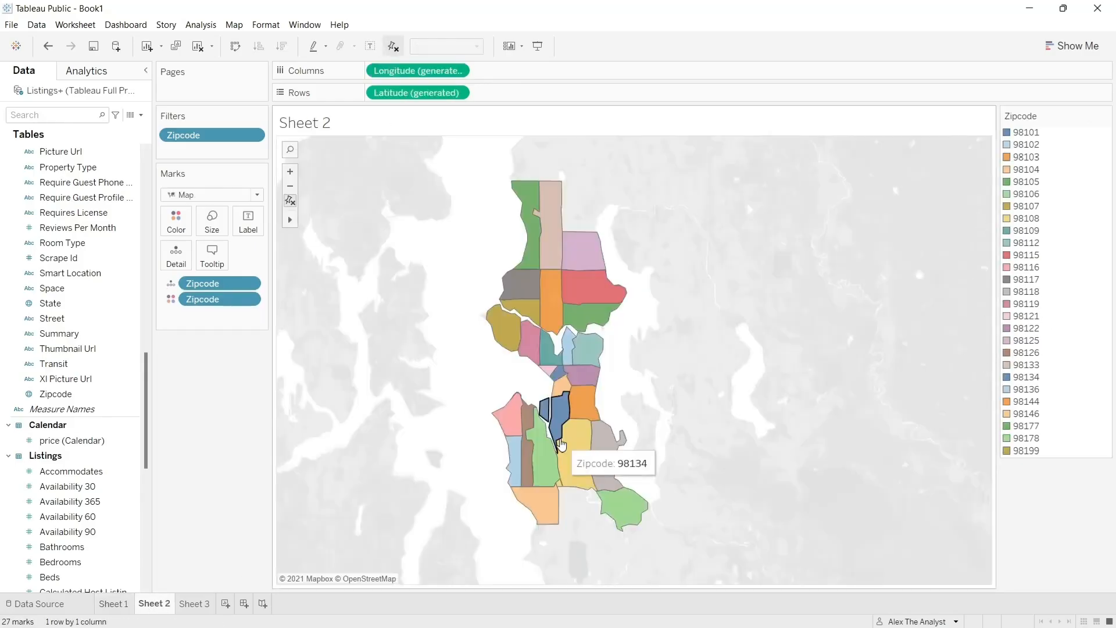
left_click(114, 605)
left_click(155, 605)
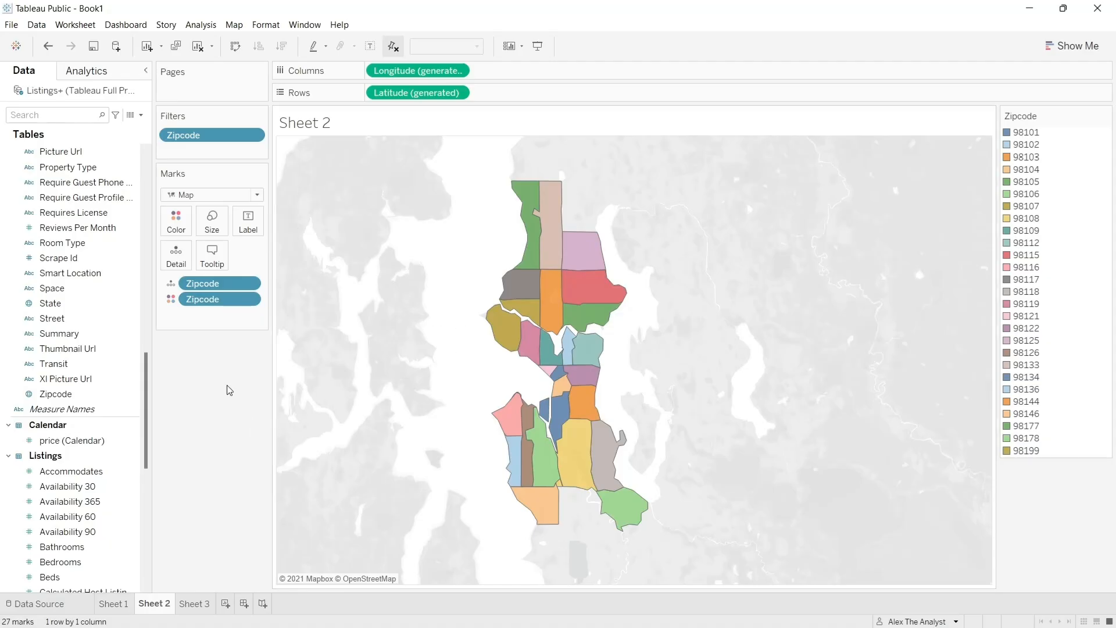
- Label the map areas with their Zipcode and compare the labeled map with the bar chart on Sheet 1
left_click(173, 289)
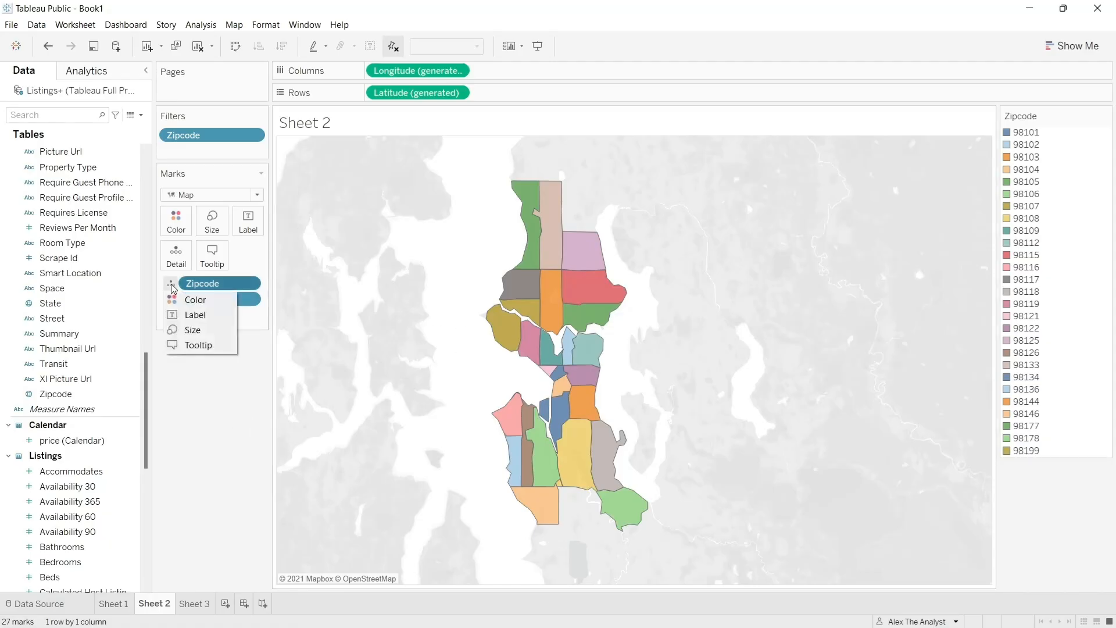
left_click(186, 314)
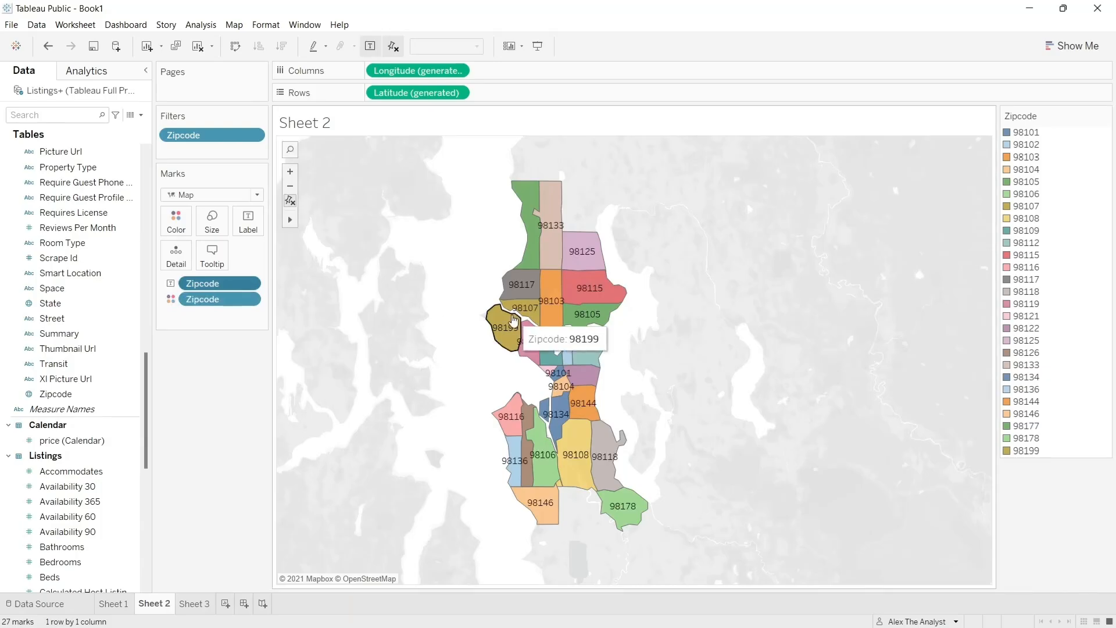
left_click(113, 605)
mouse_move(327, 329)
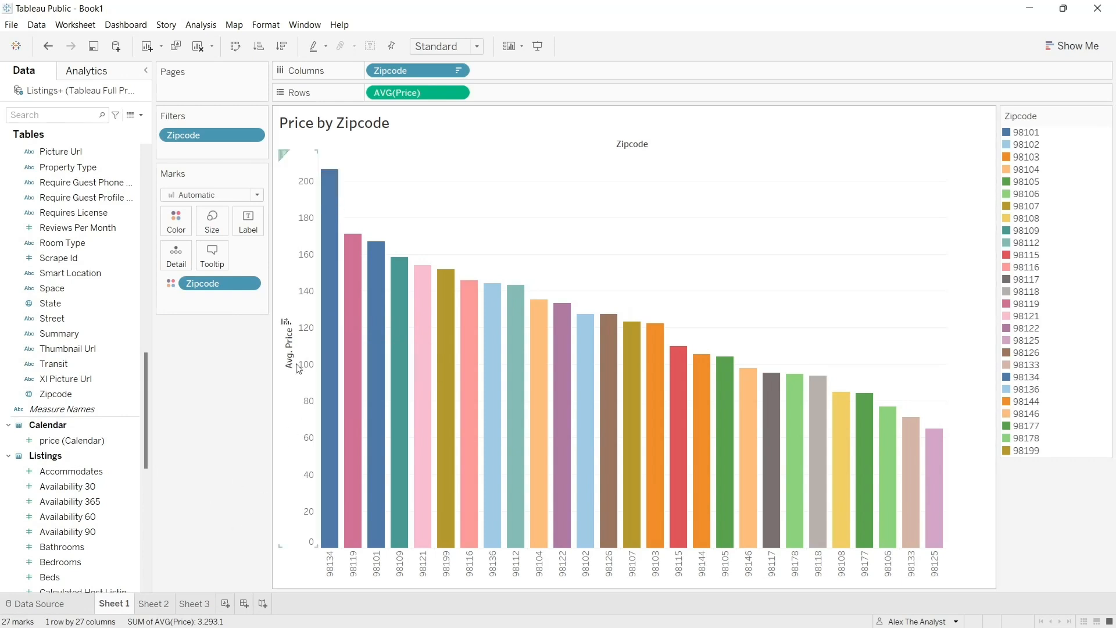
left_click(158, 606)
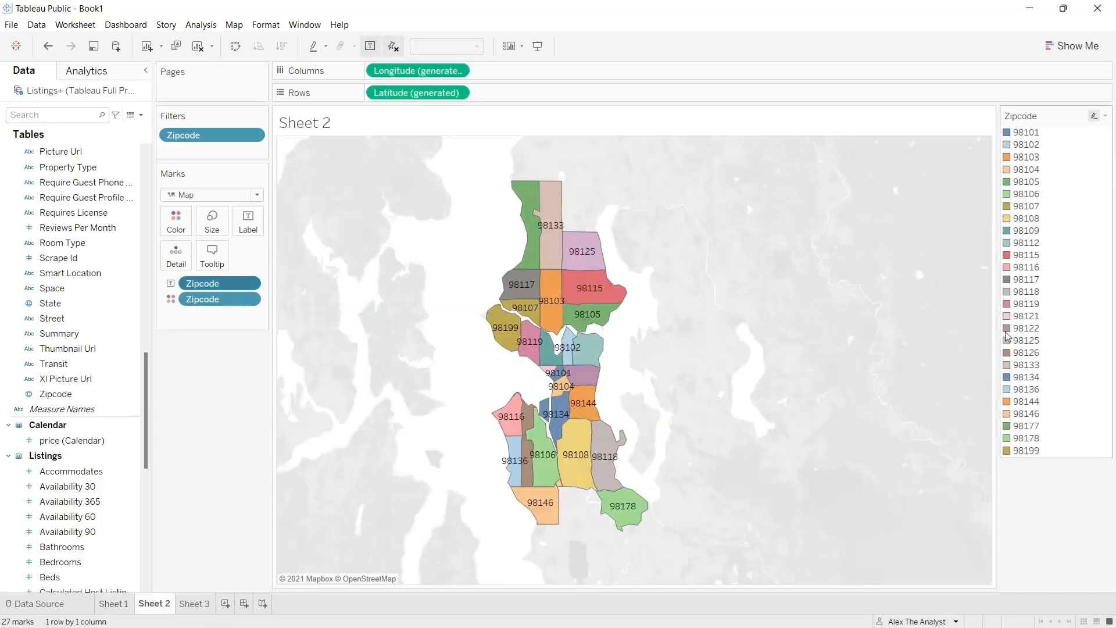
mouse_move(588, 410)
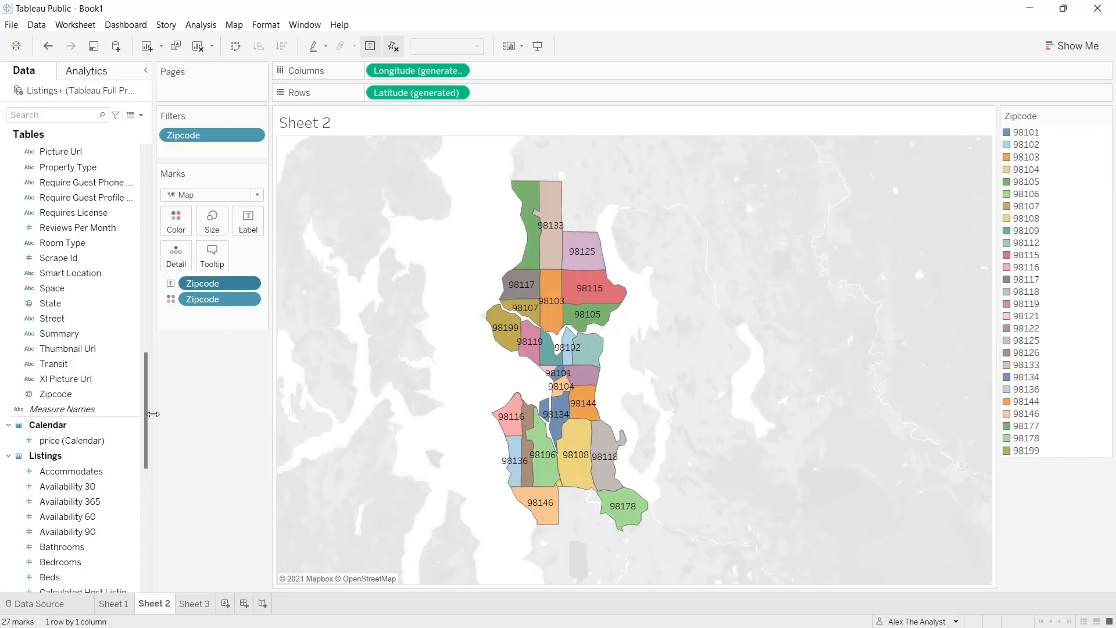
- Label the map areas with the average Price from Listings and check zip code 98134 against the bar chart
left_click_drag(148, 414, 145, 507)
left_click_drag(50, 439, 229, 322)
left_click(171, 317)
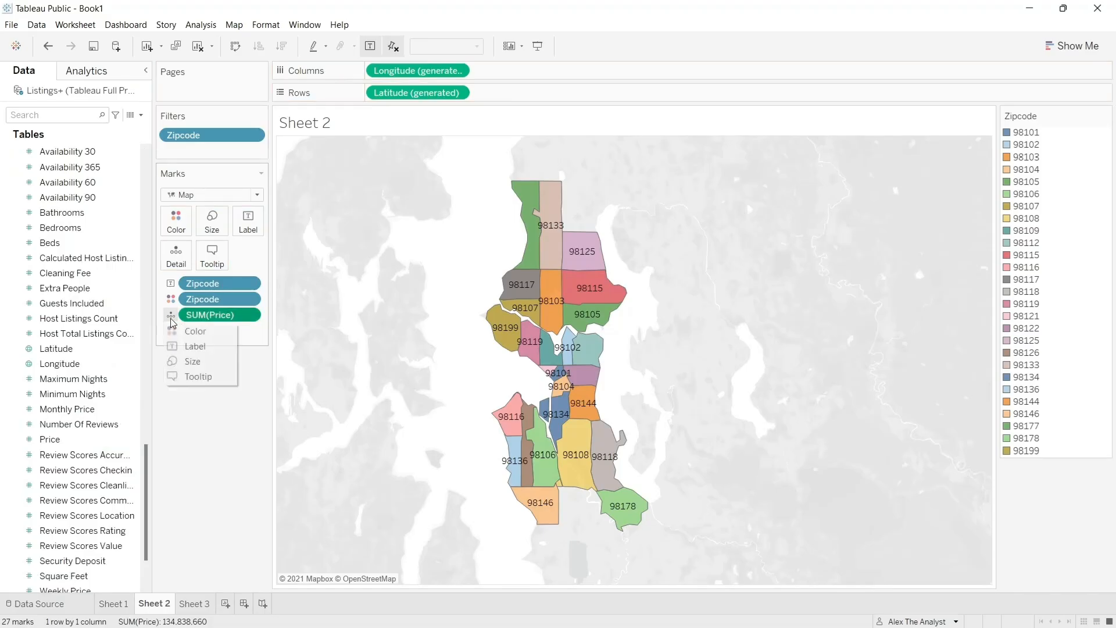
left_click(187, 346)
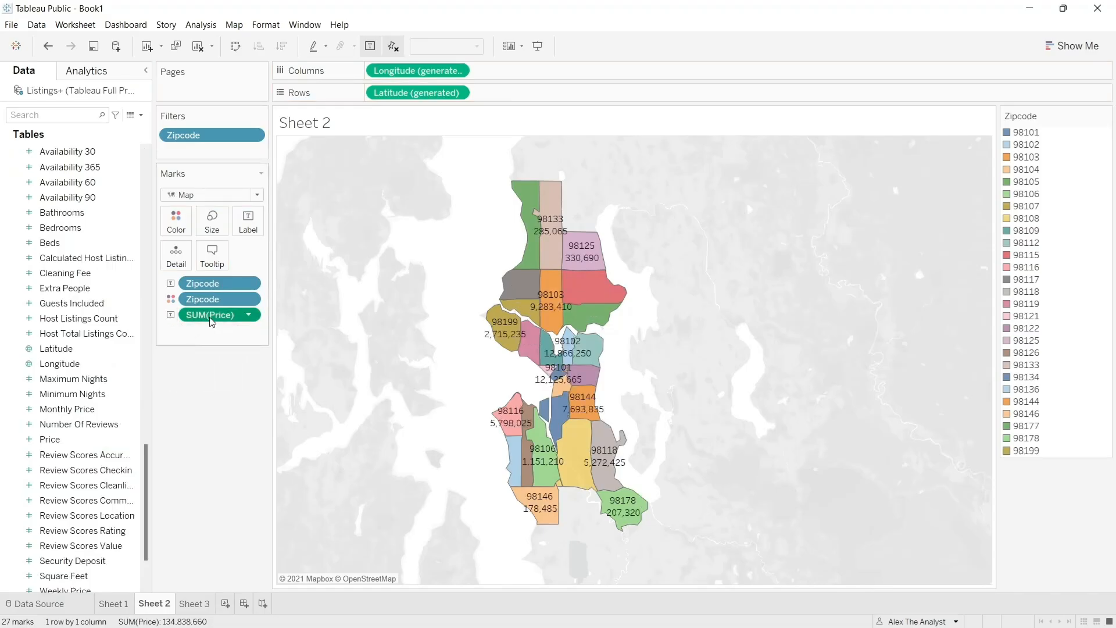
left_click(255, 315)
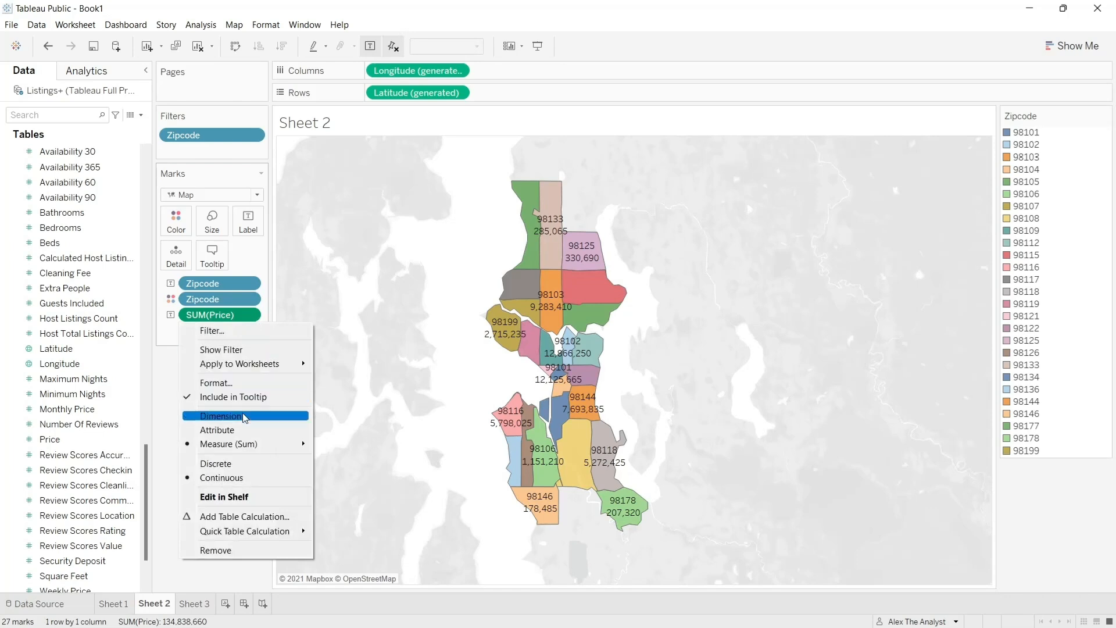
mouse_move(249, 444)
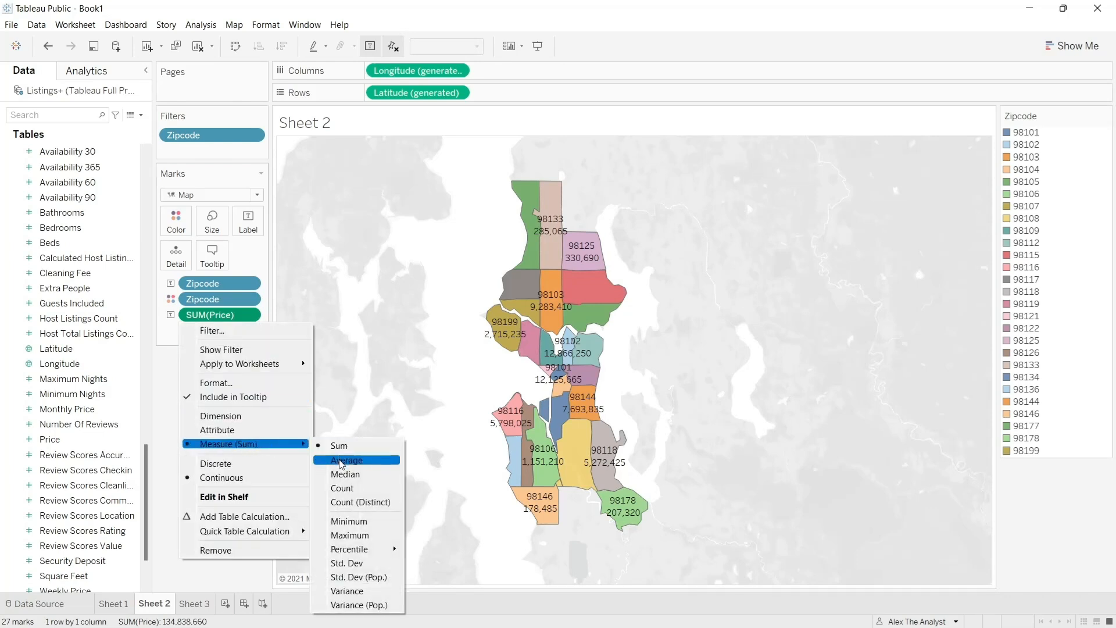
left_click(343, 461)
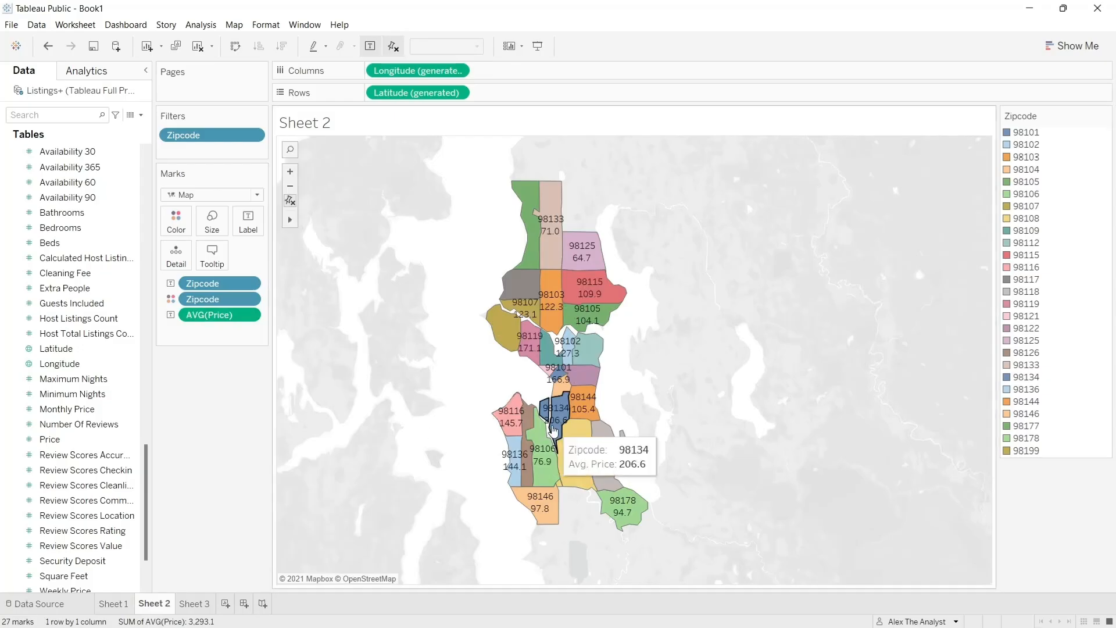
left_click(127, 606)
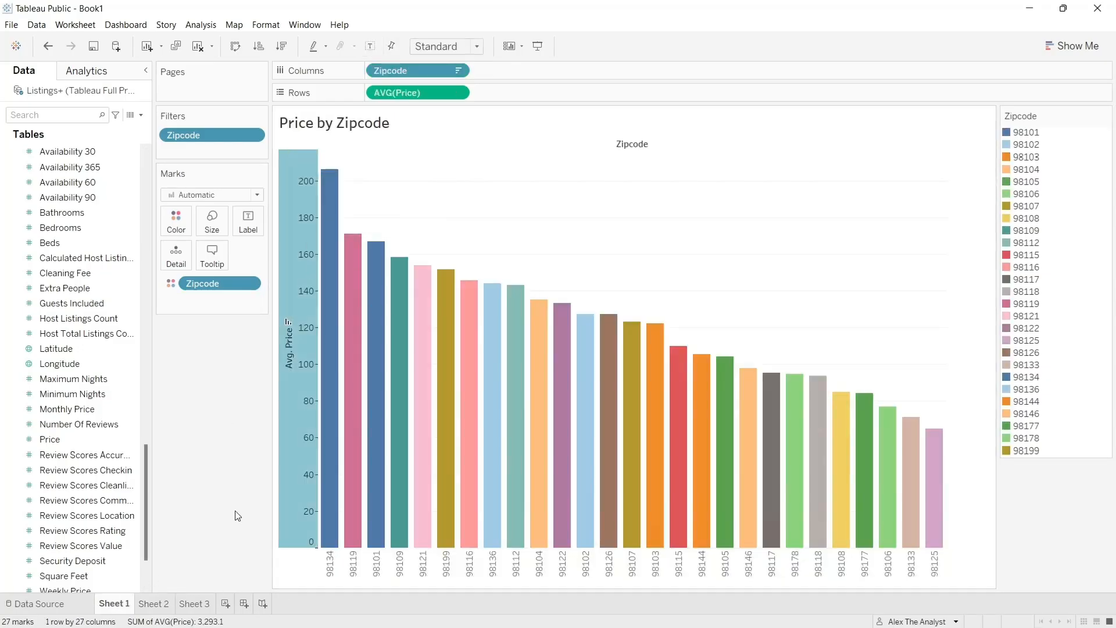
mouse_move(335, 192)
left_click(151, 603)
mouse_move(558, 429)
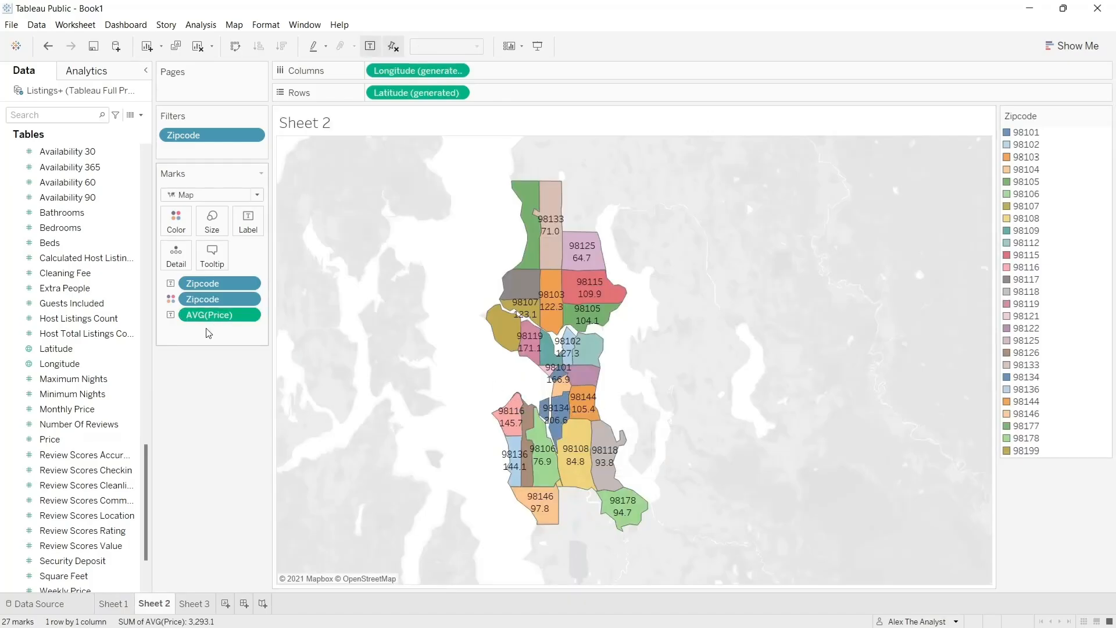
- Reduce the mark size on the map so that more zip code and price labels fit inside their areas
left_click(218, 225)
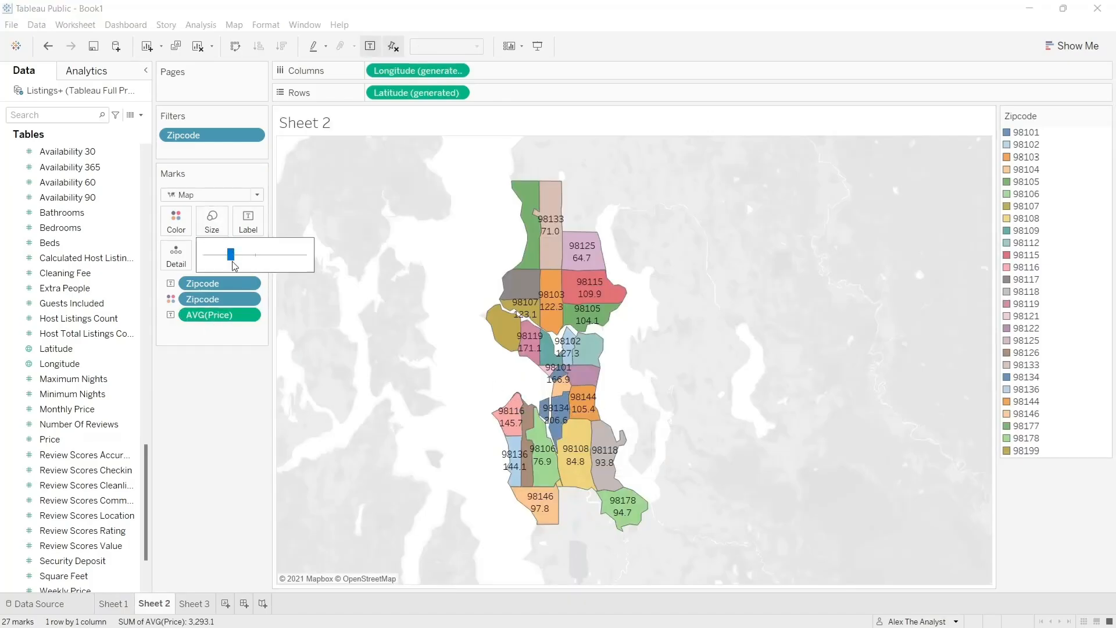
left_click_drag(235, 266, 220, 265)
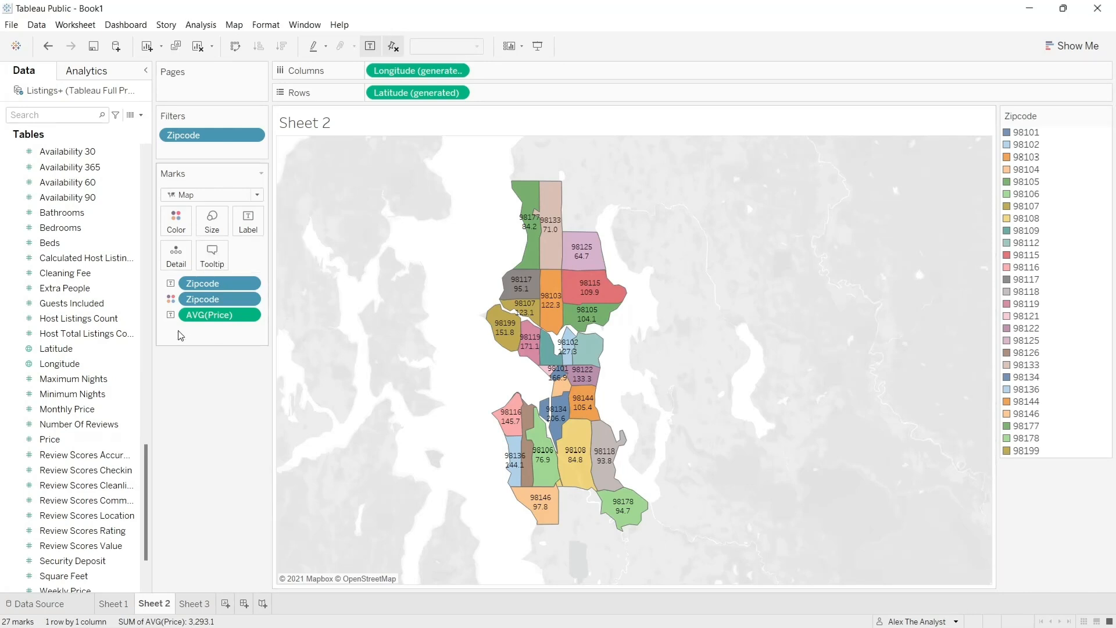
left_click(254, 315)
left_click(162, 382)
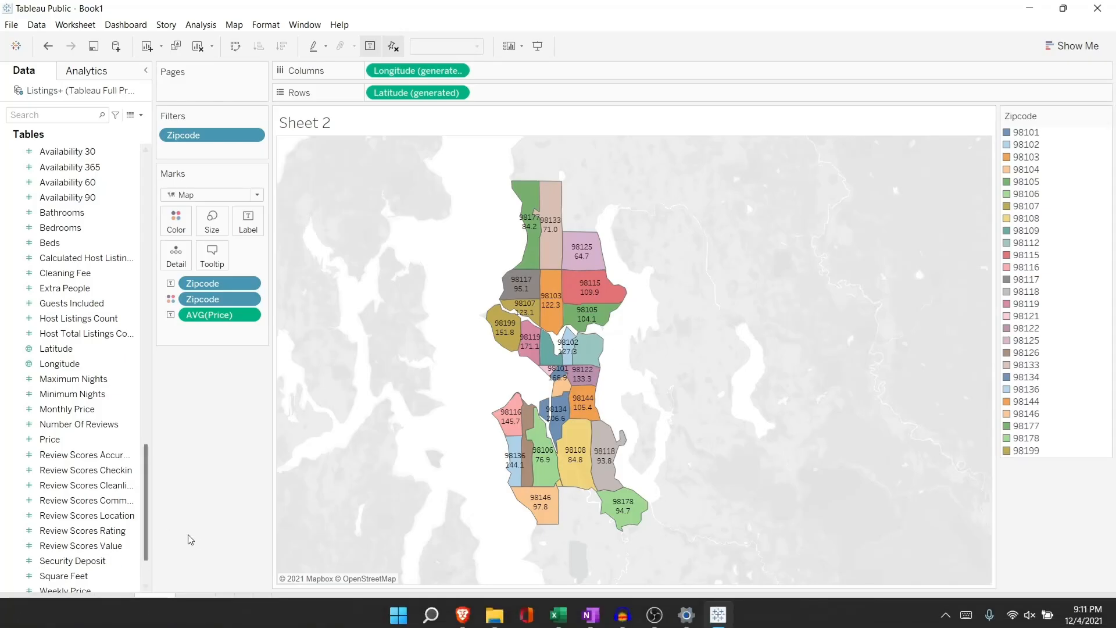
- Review the finished average price map side by side with the Price by Zipcode bar chart
left_click(122, 608)
left_click(153, 605)
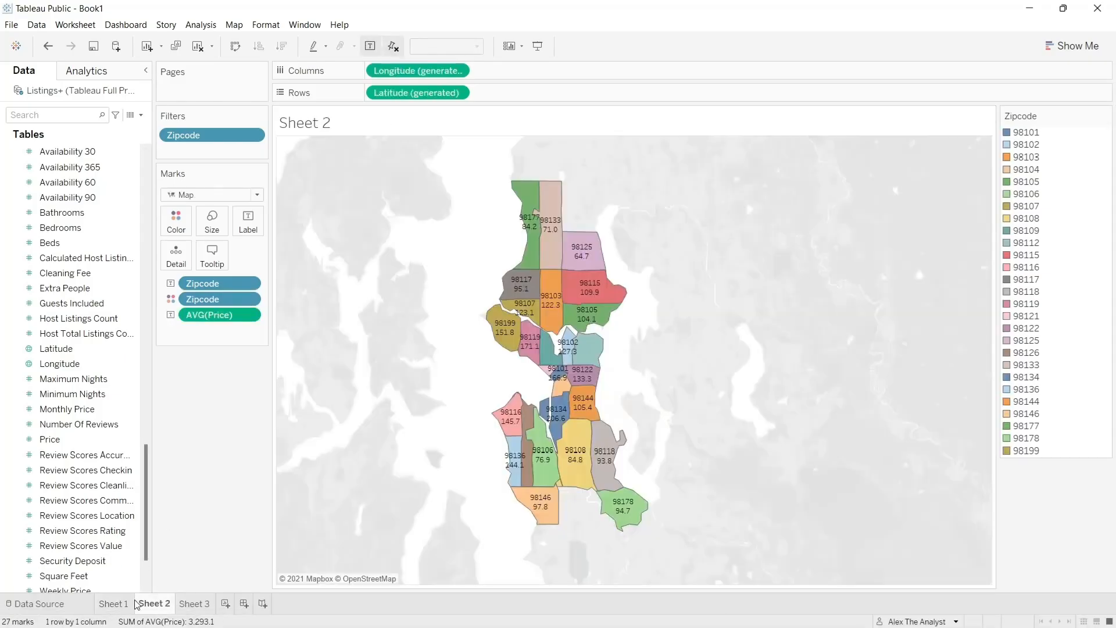
left_click(108, 604)
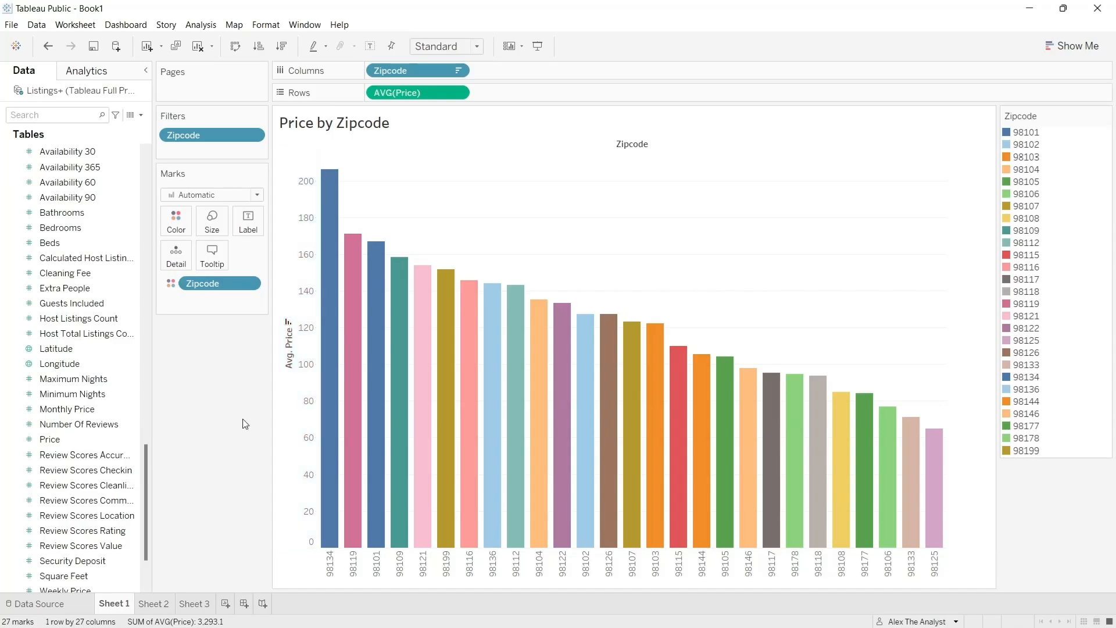
left_click(161, 604)
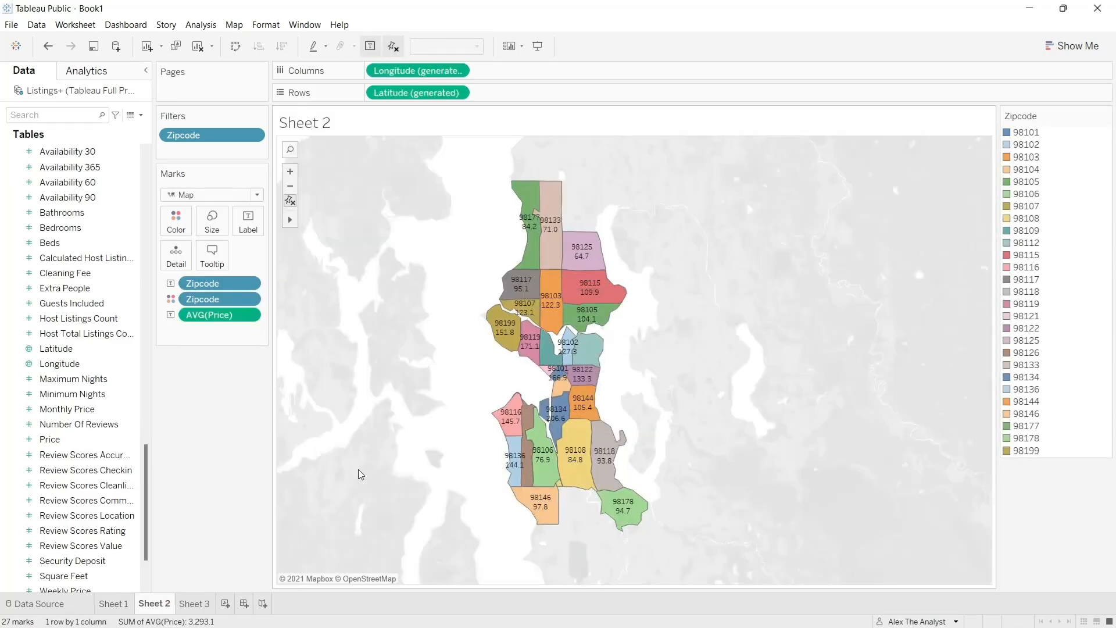
left_click(116, 605)
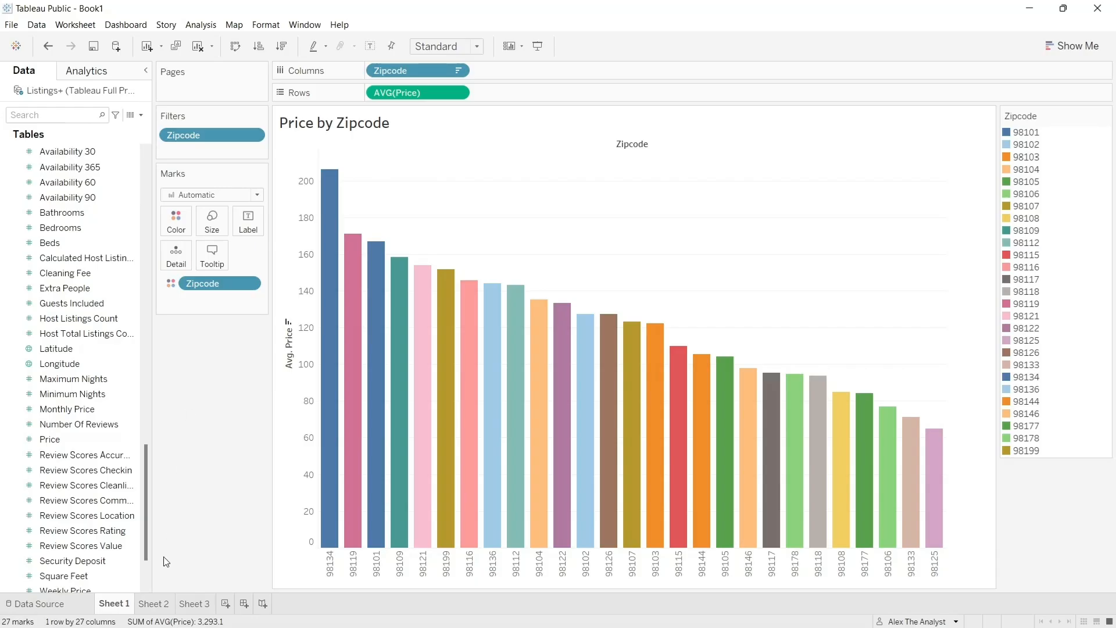
- Open Sheet 3 and place the Calendar table's Date field on Columns
left_click(197, 606)
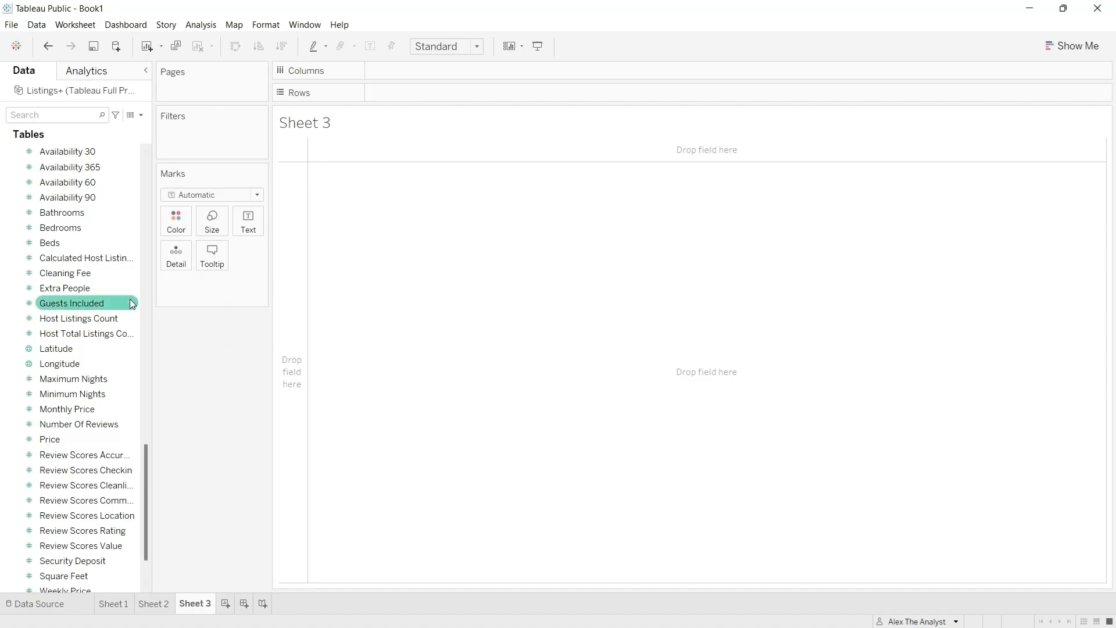
scroll(130, 301, "up", 20)
scroll(130, 299, "up", 3)
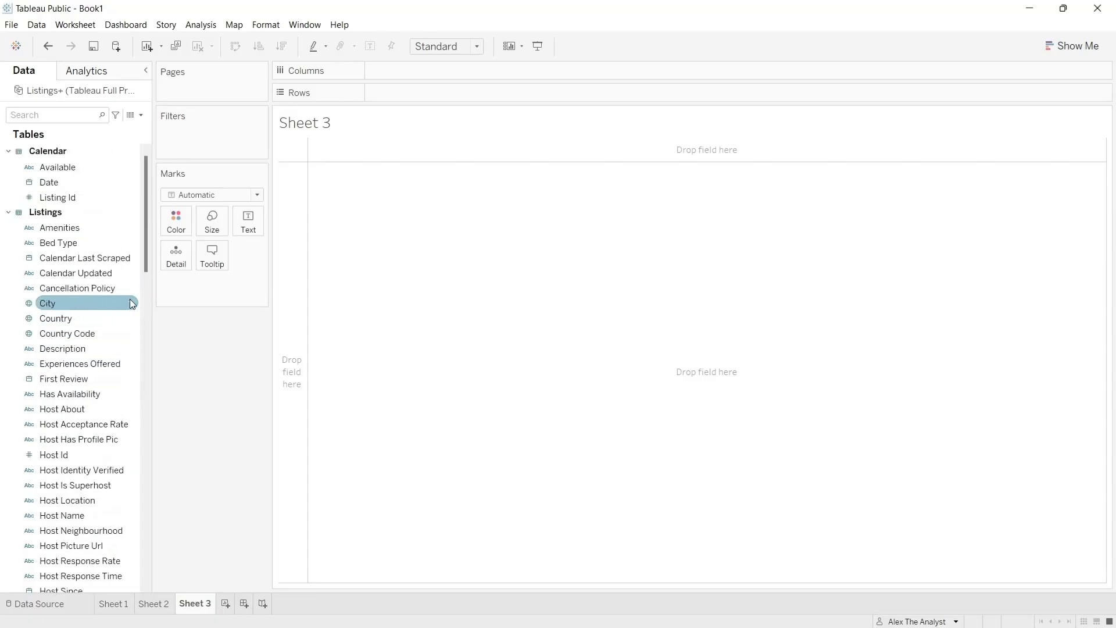
left_click(92, 184)
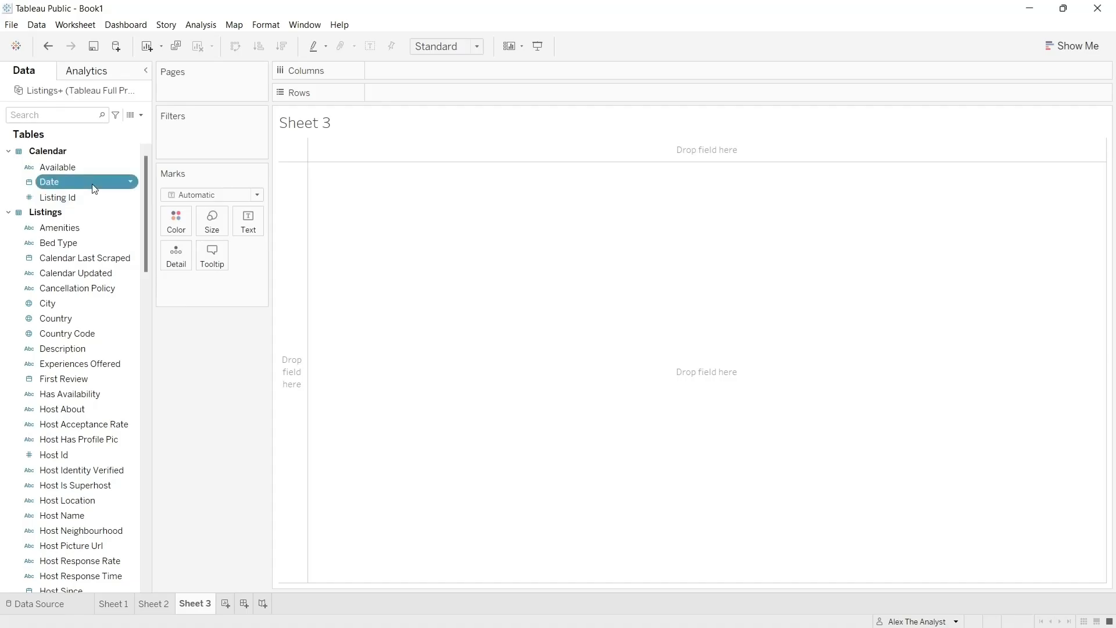
left_click_drag(93, 182, 445, 70)
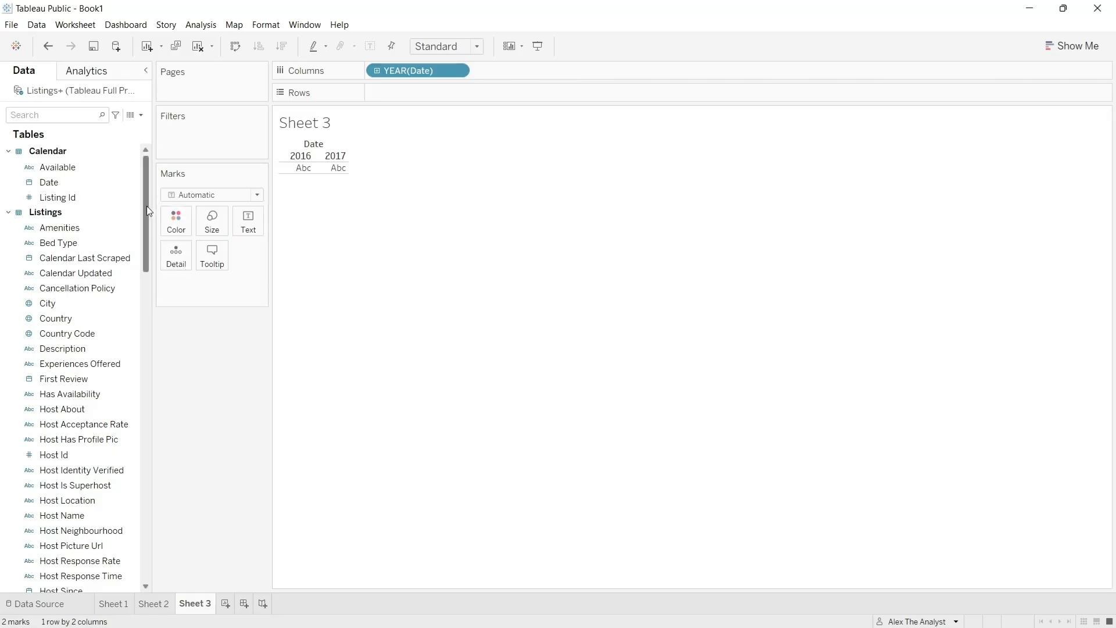
- Widen the field list and add the Calendar table's price measure to Rows for a price line over time
left_click_drag(147, 207, 159, 525)
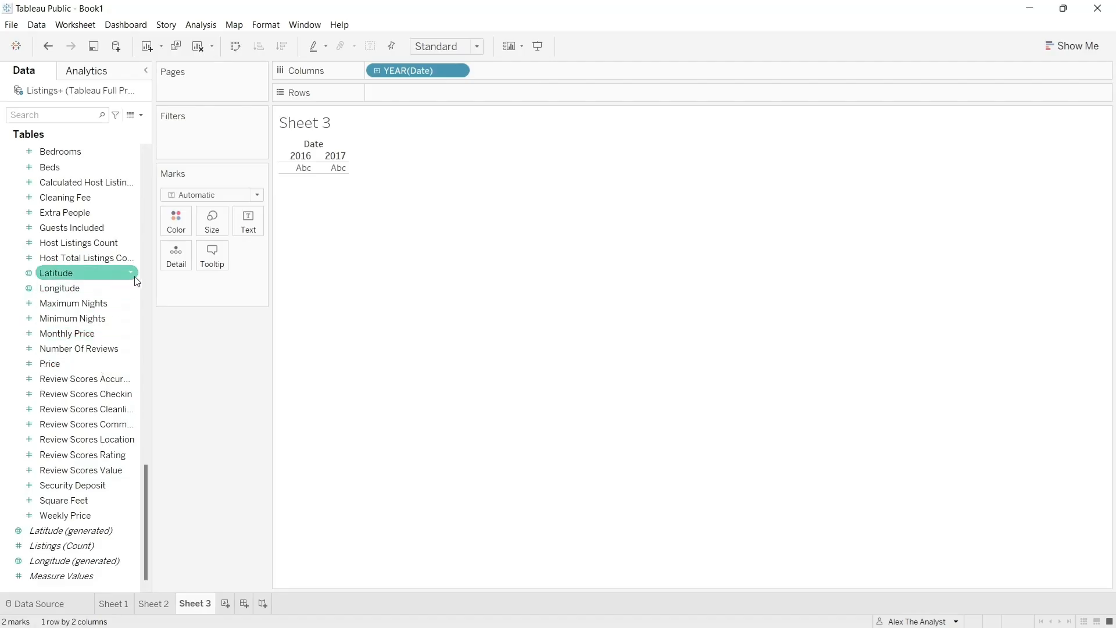
left_click_drag(152, 274, 200, 276)
left_click_drag(193, 489, 189, 167)
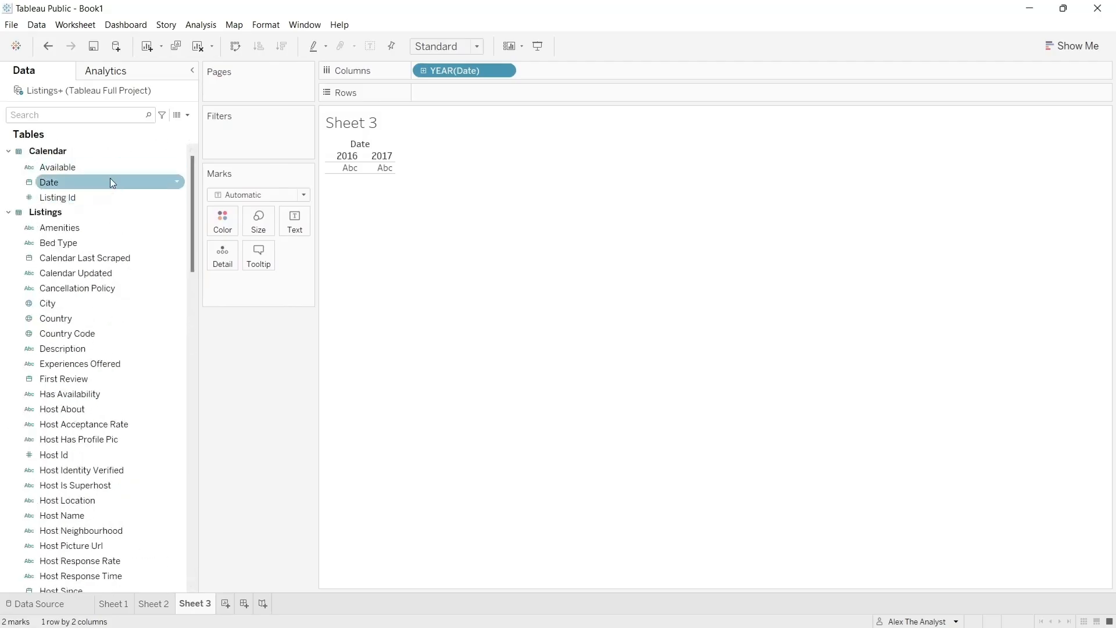
left_click_drag(189, 190, 191, 414)
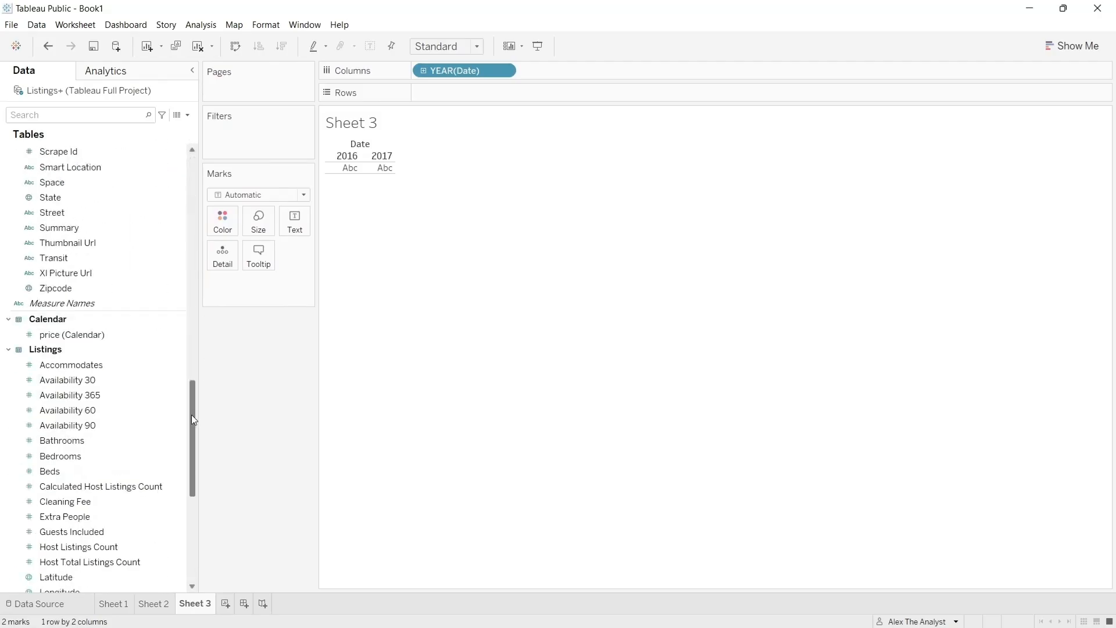
left_click_drag(114, 336, 492, 99)
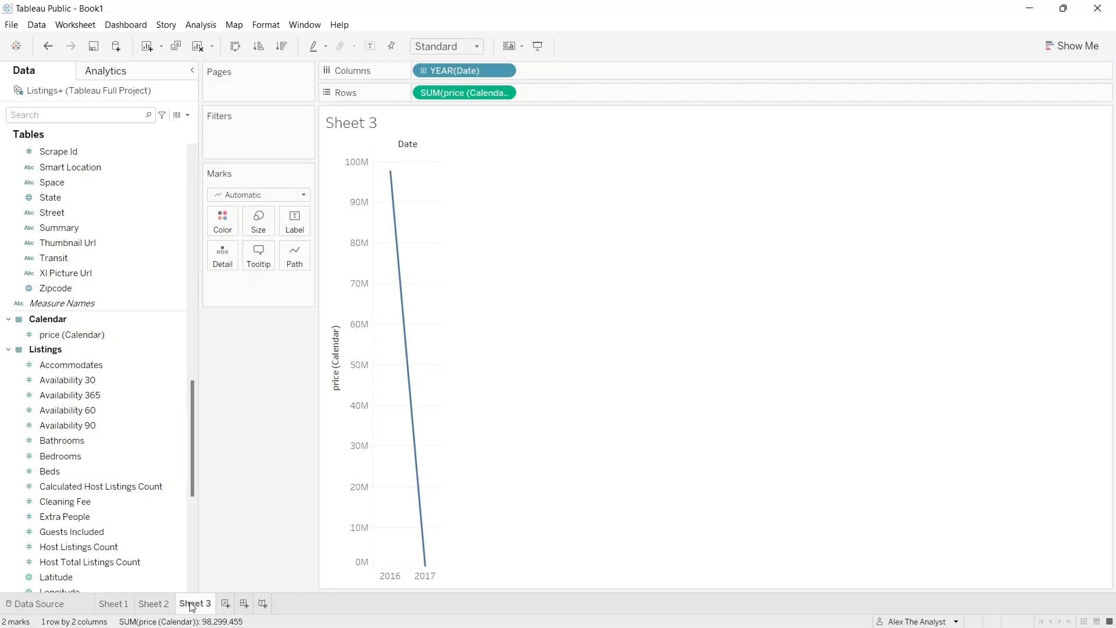
left_click(504, 70)
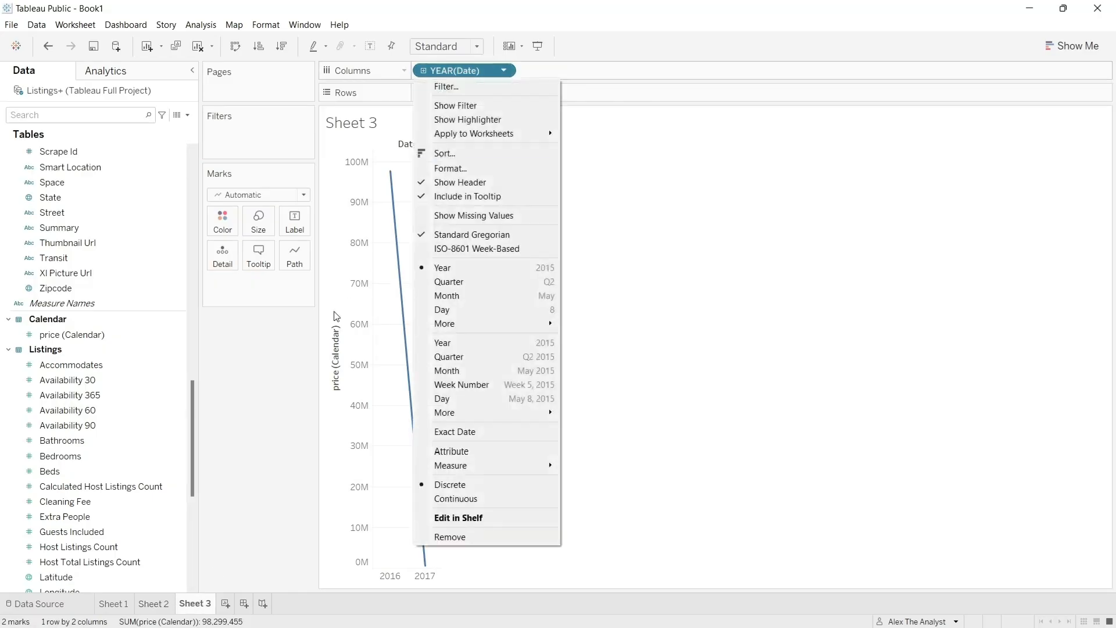
left_click(271, 377)
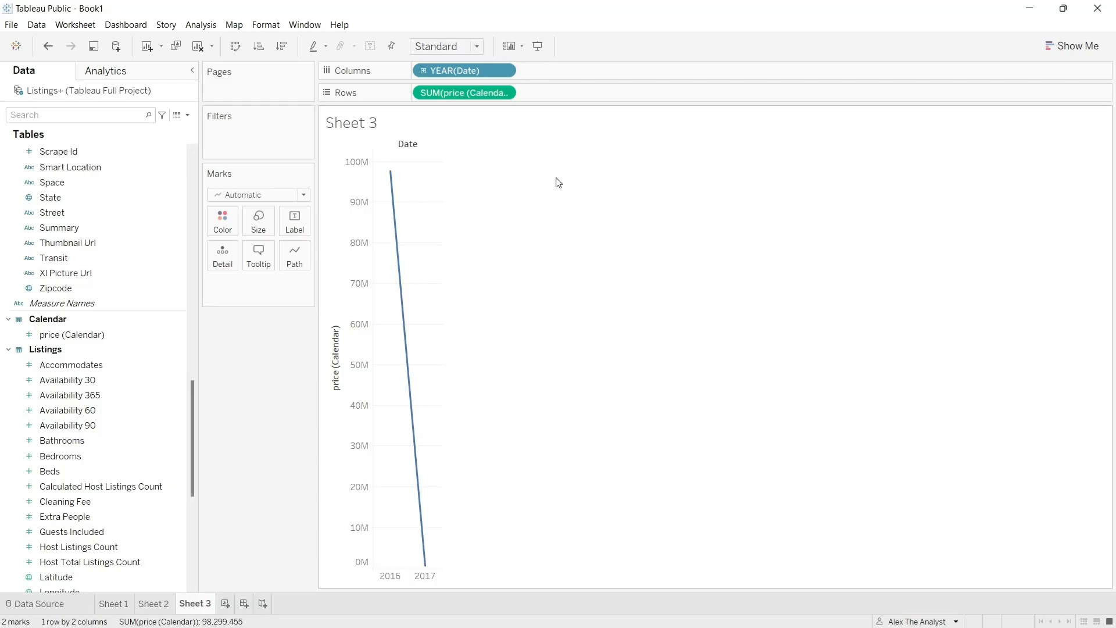
left_click(505, 71)
left_click(510, 74)
double_click(509, 73)
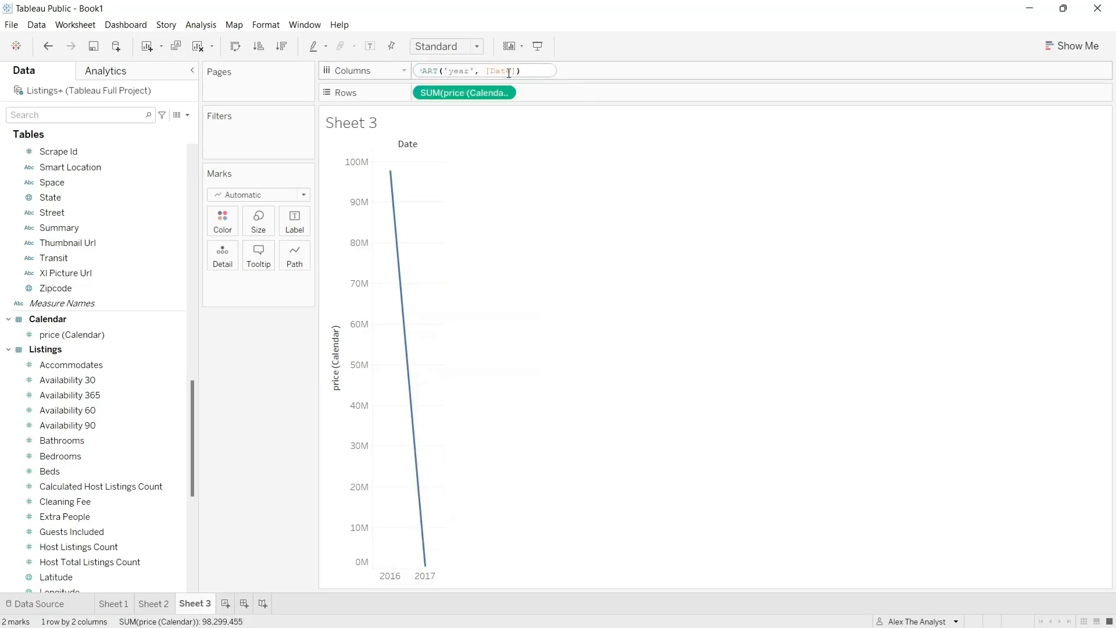
key("Return")
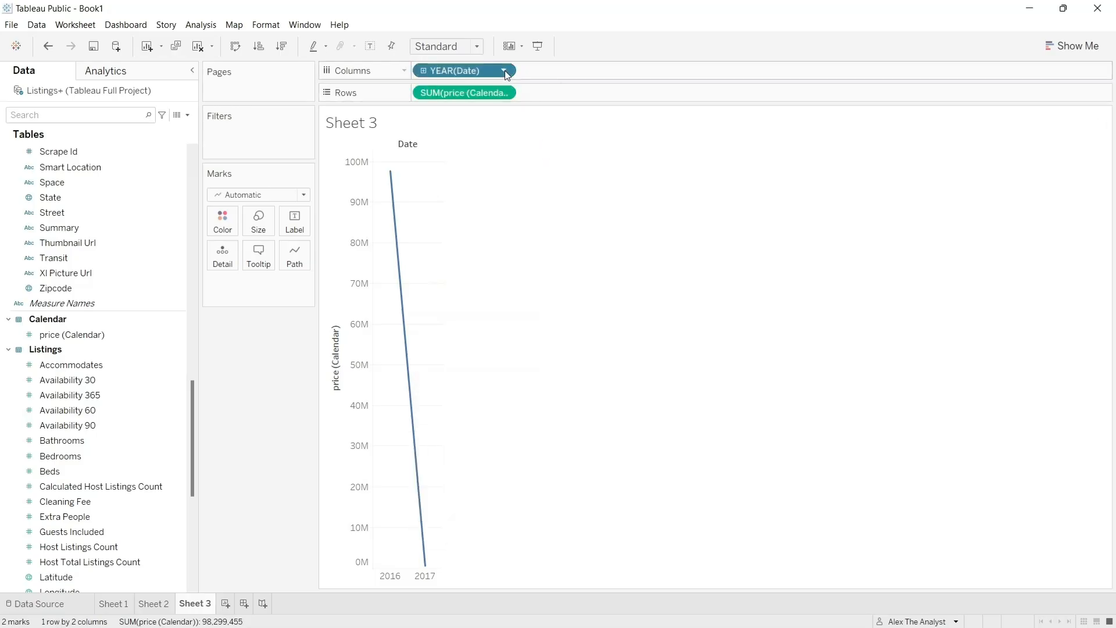
- Try grouping the price line by quarter and return the Date field on Columns to years
left_click(505, 71)
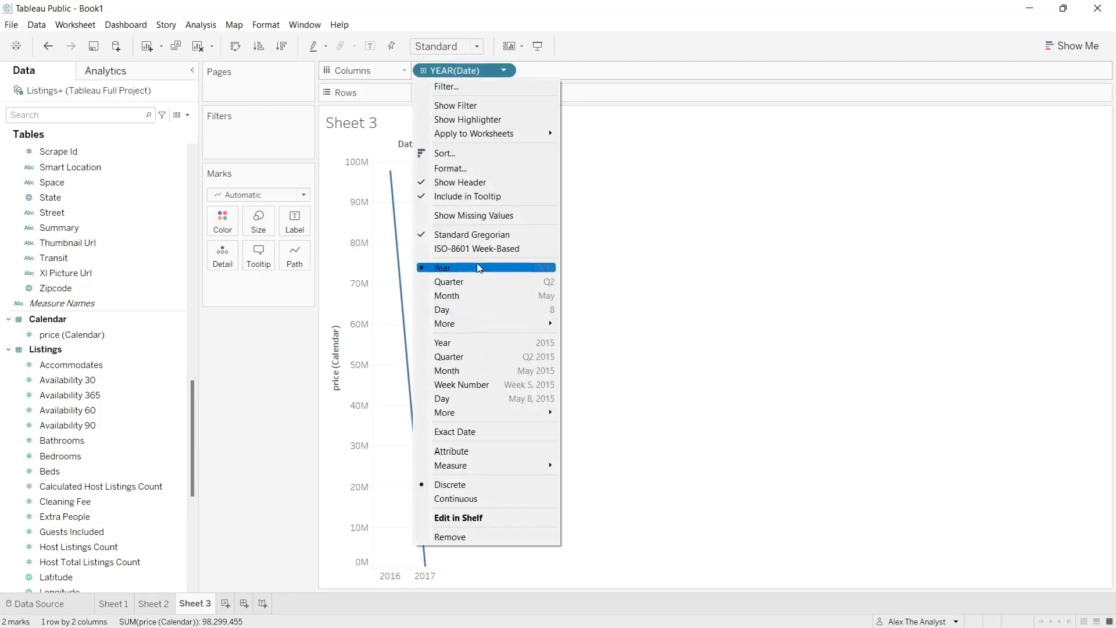
left_click(481, 283)
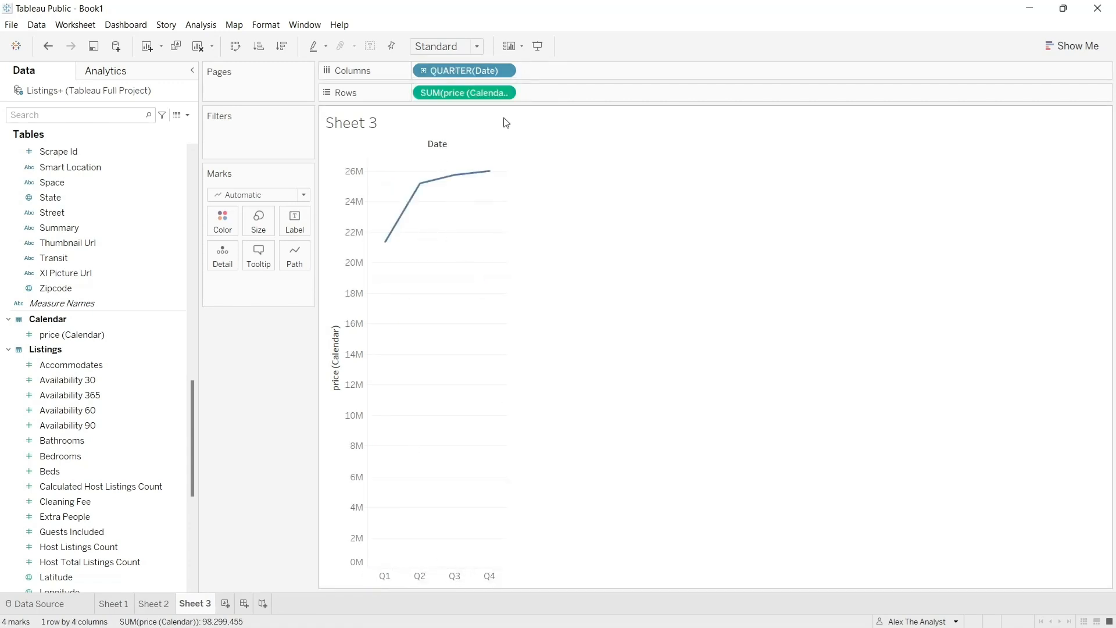
left_click(504, 71)
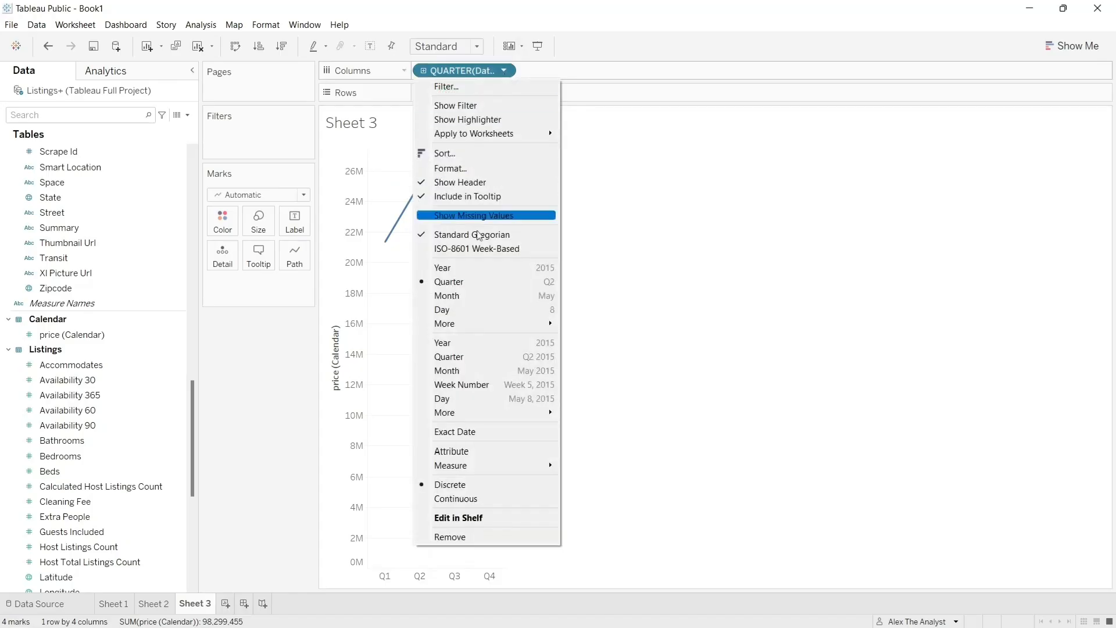
left_click(470, 276)
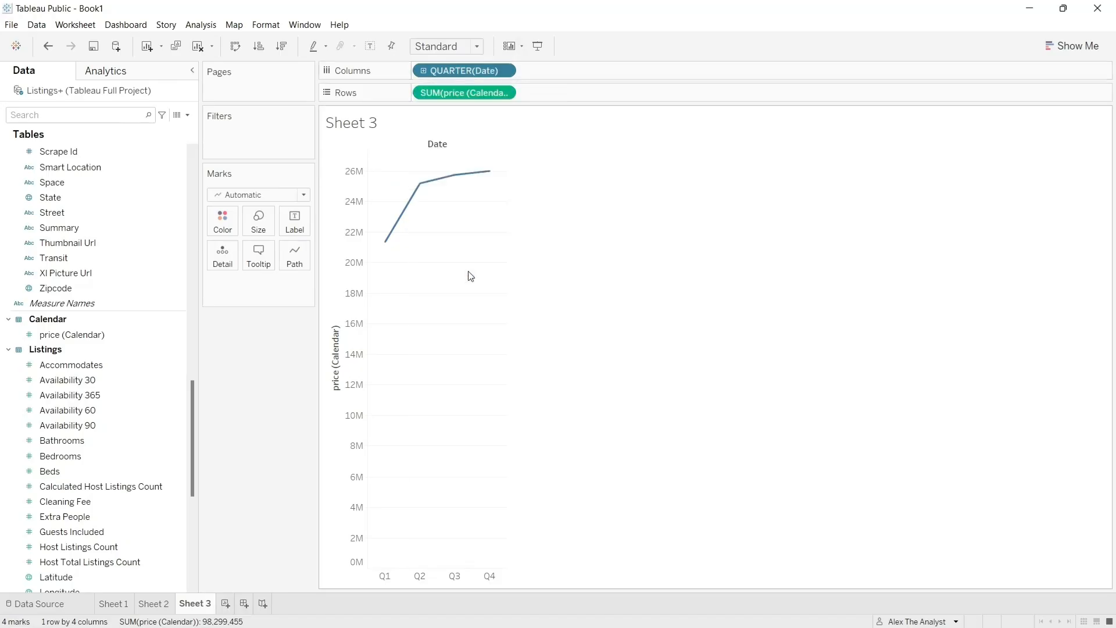
- Set the Date field on Columns to the continuous Week Number level
left_click(505, 71)
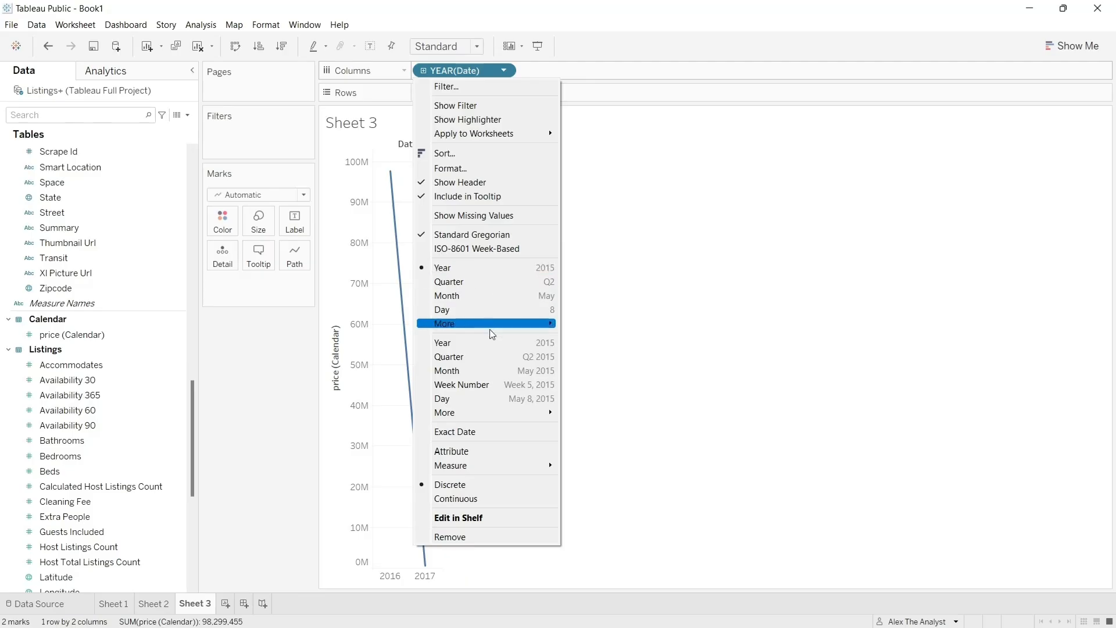
left_click(487, 385)
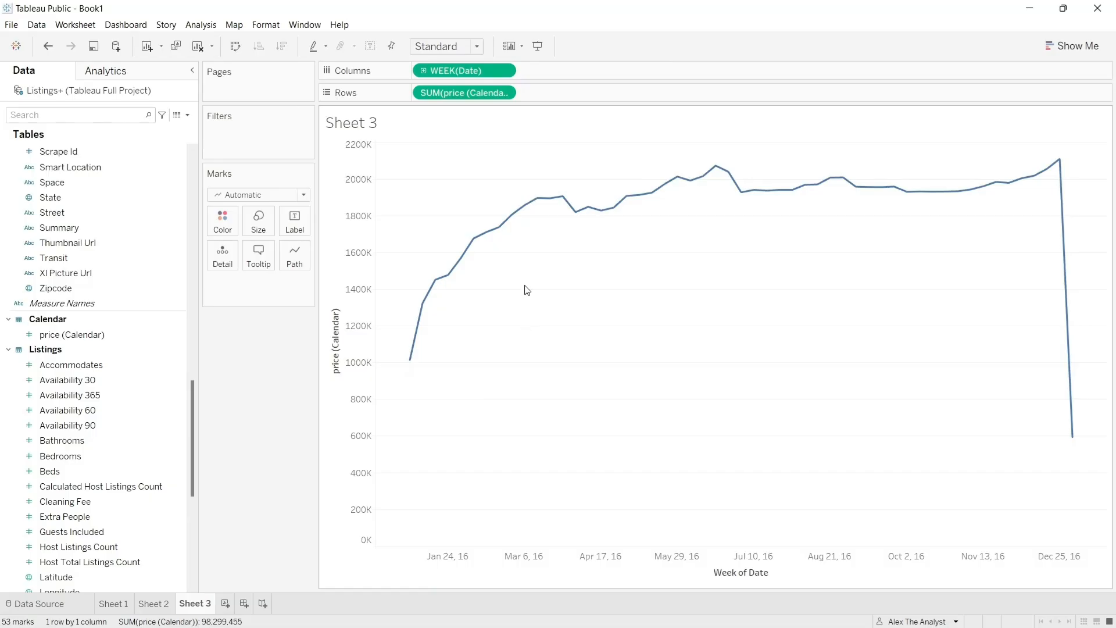
- Compare the weekly price line with the quarterly and yearly groupings, returning the Date field to Week Number each time
left_click(505, 72)
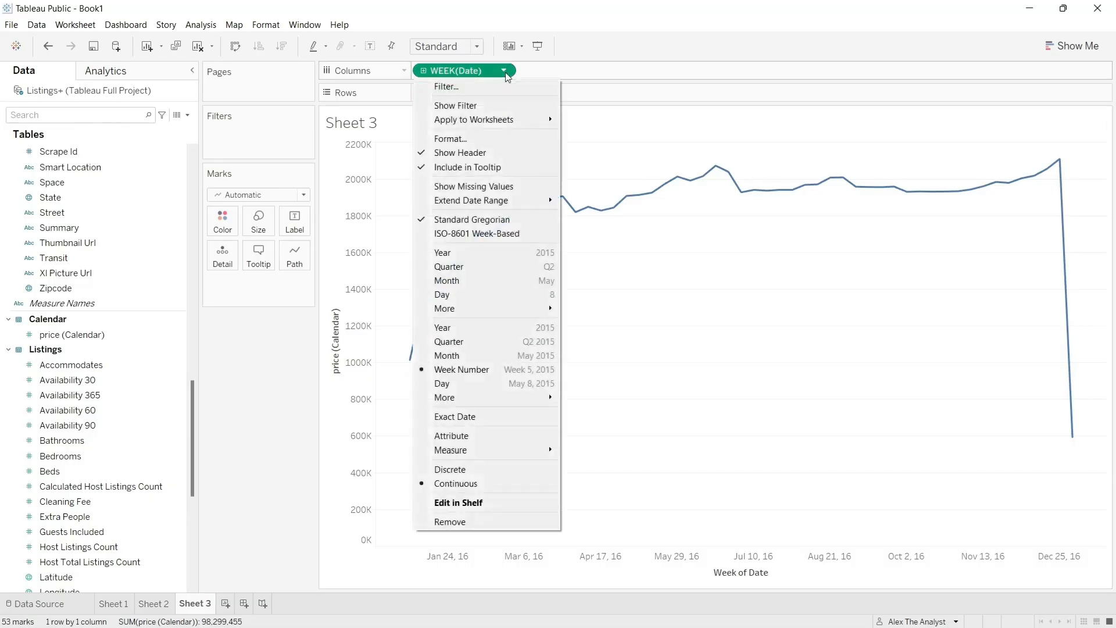
left_click(467, 268)
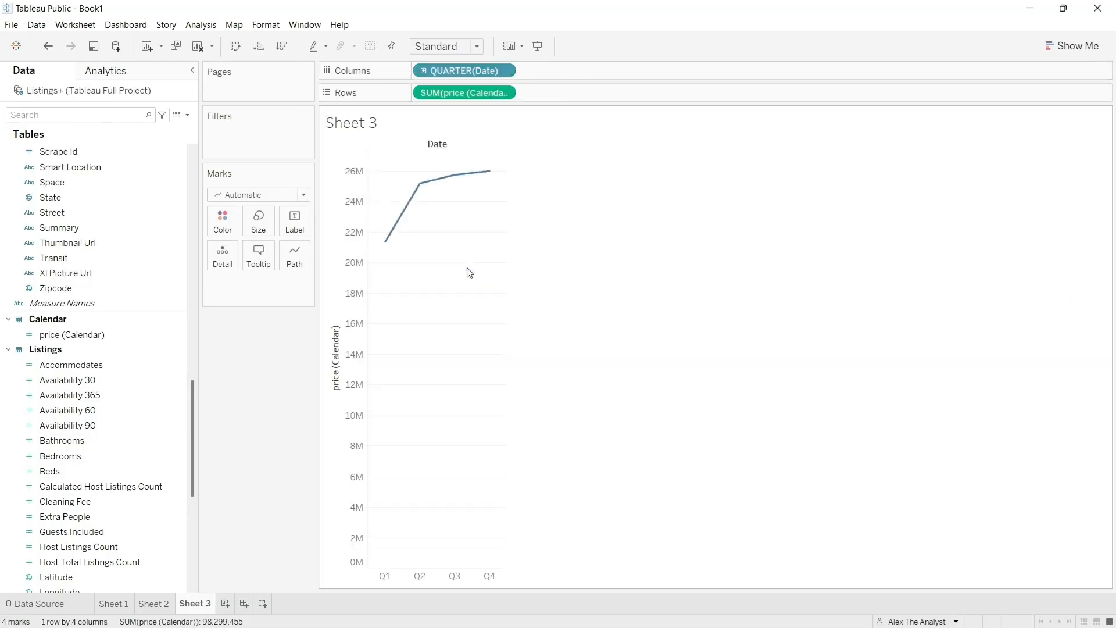
left_click(504, 70)
left_click(481, 385)
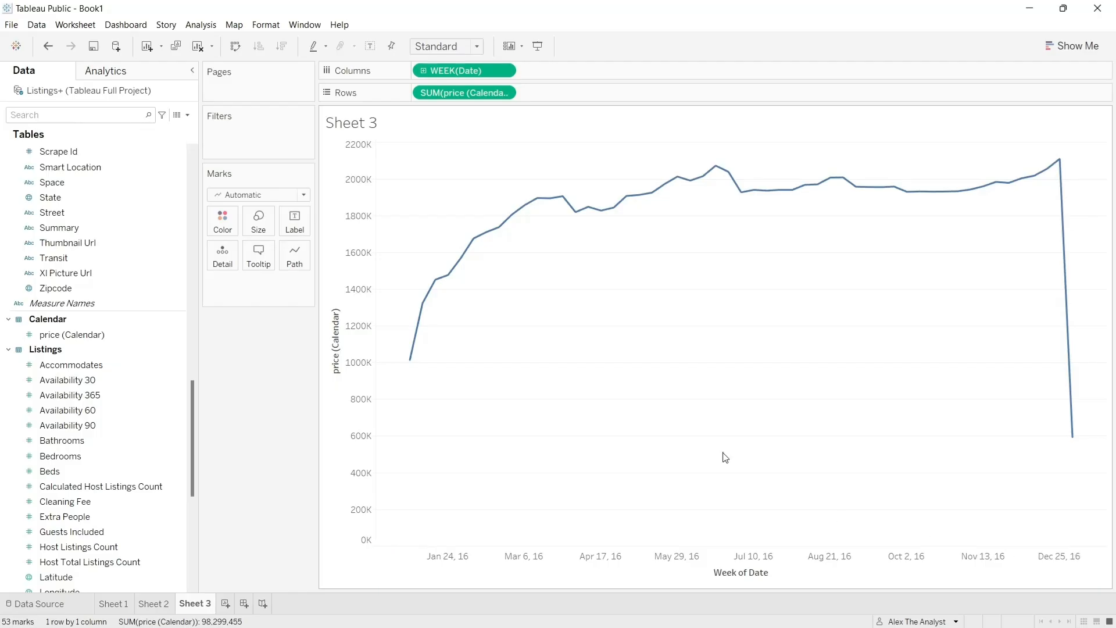
left_click(504, 71)
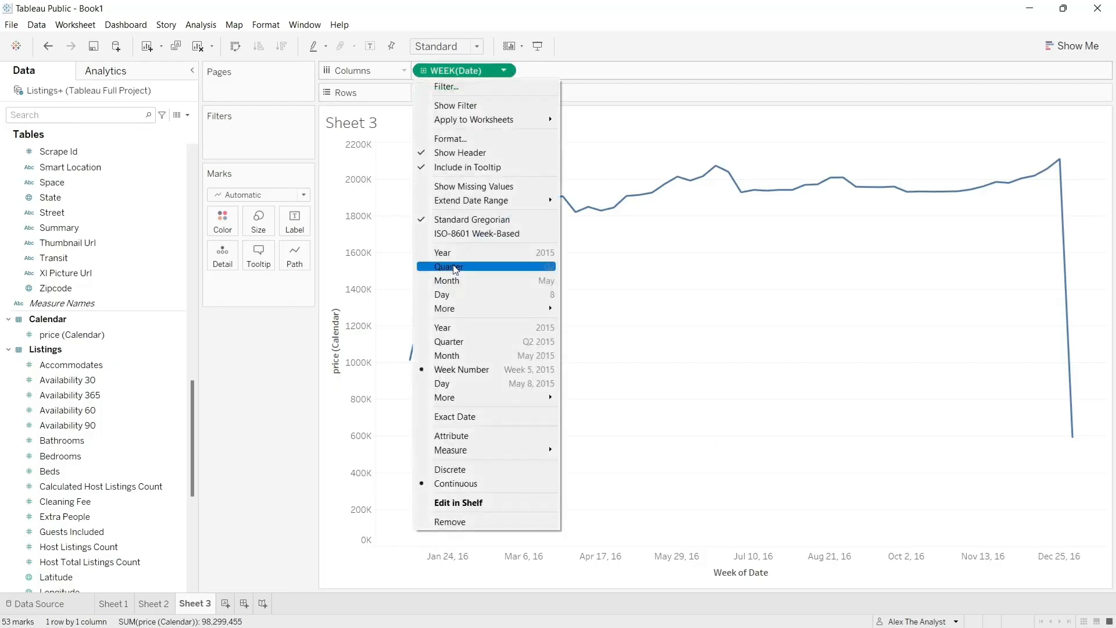
left_click(466, 253)
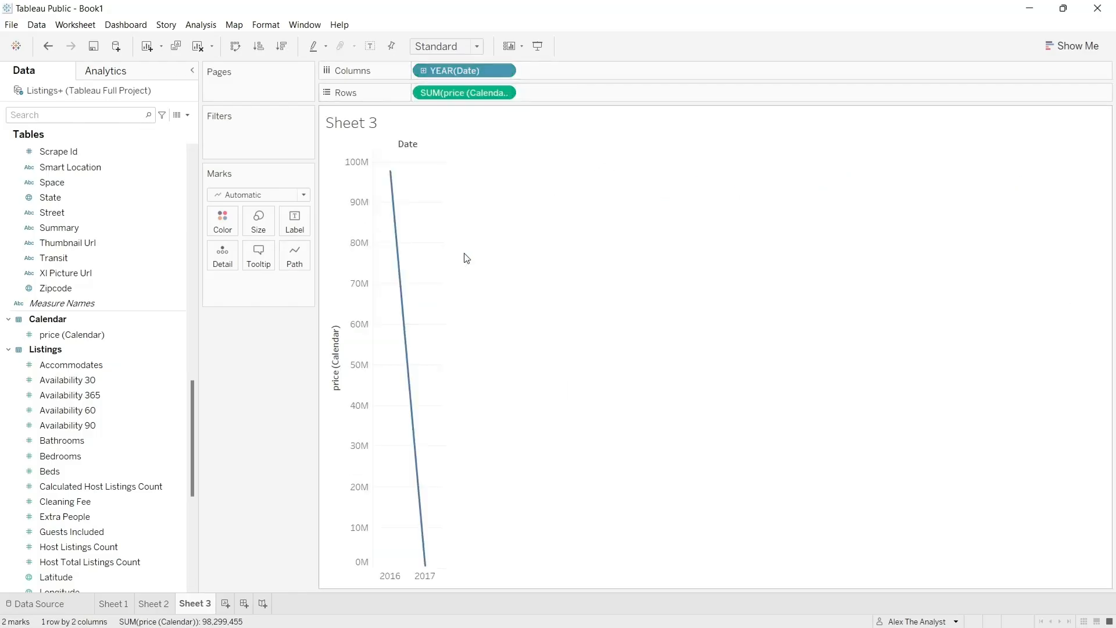
left_click(506, 72)
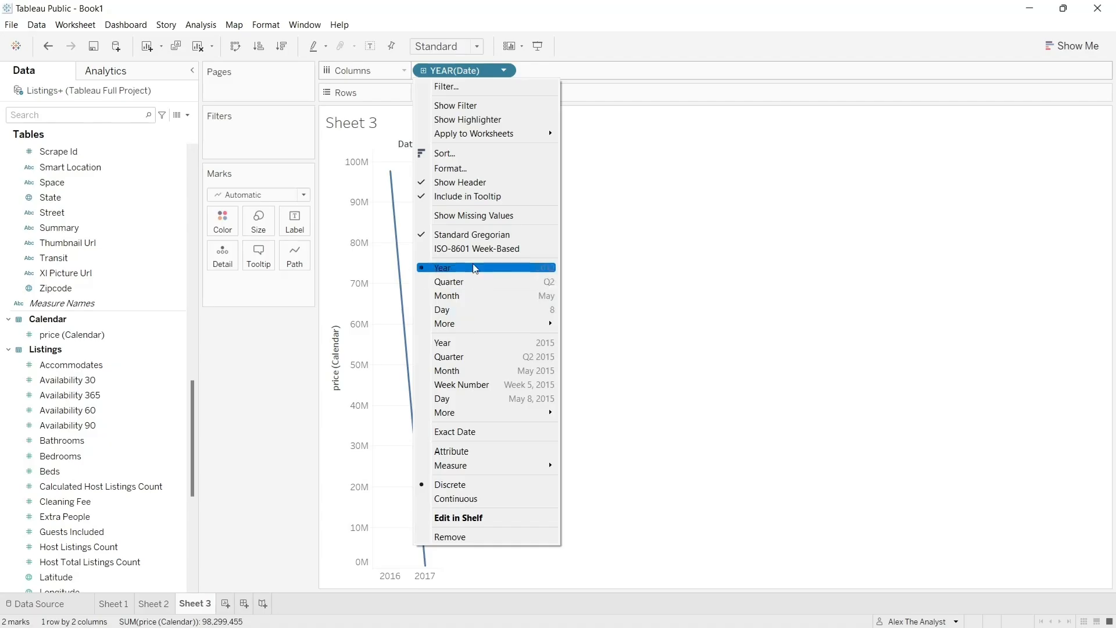
left_click(477, 385)
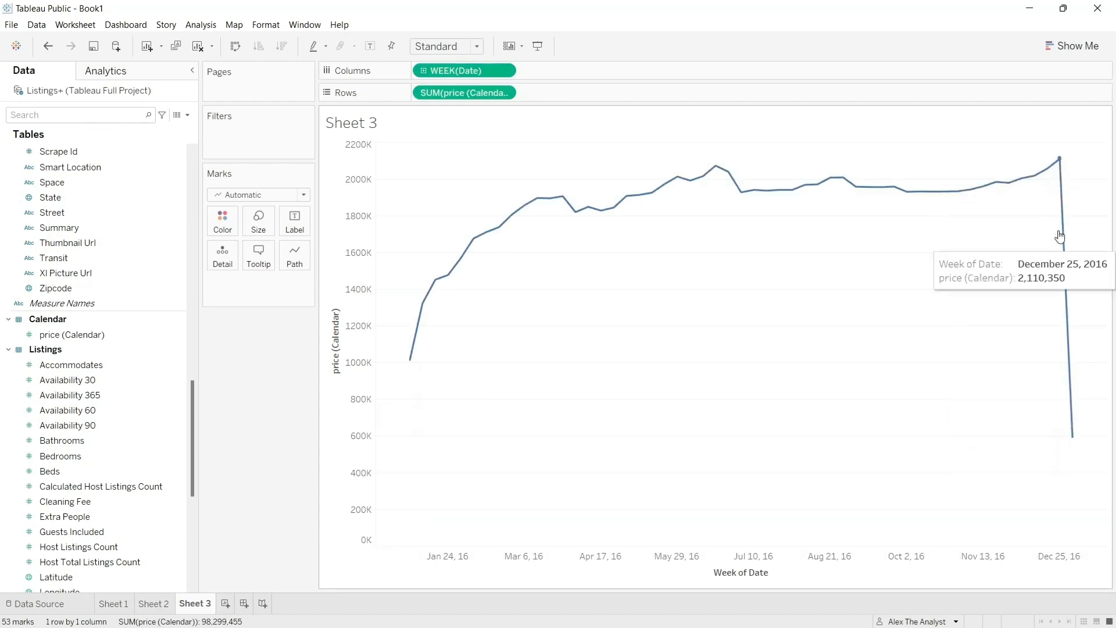
- Examine the last points of the weekly line around December 25, 2016 and January 1, 2017
mouse_move(1062, 170)
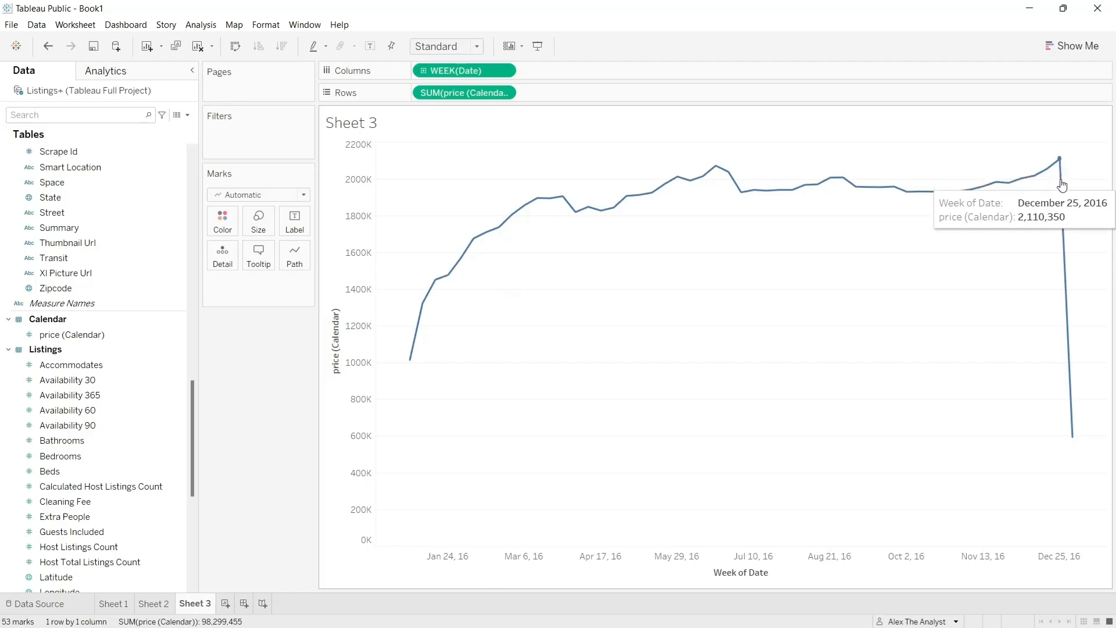
mouse_move(1075, 431)
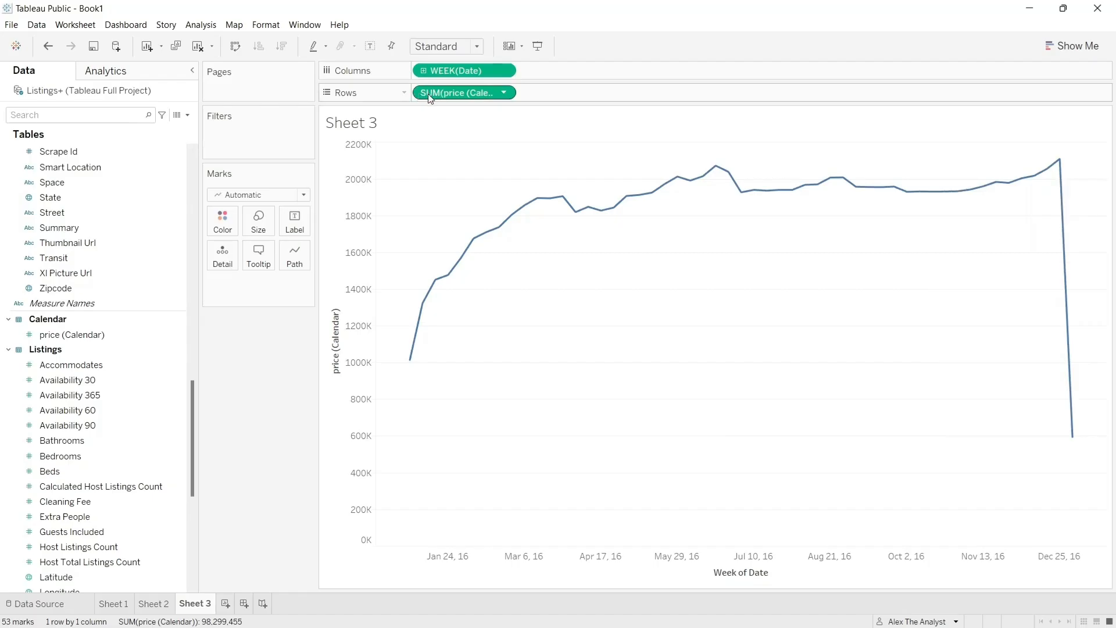
mouse_move(1061, 217)
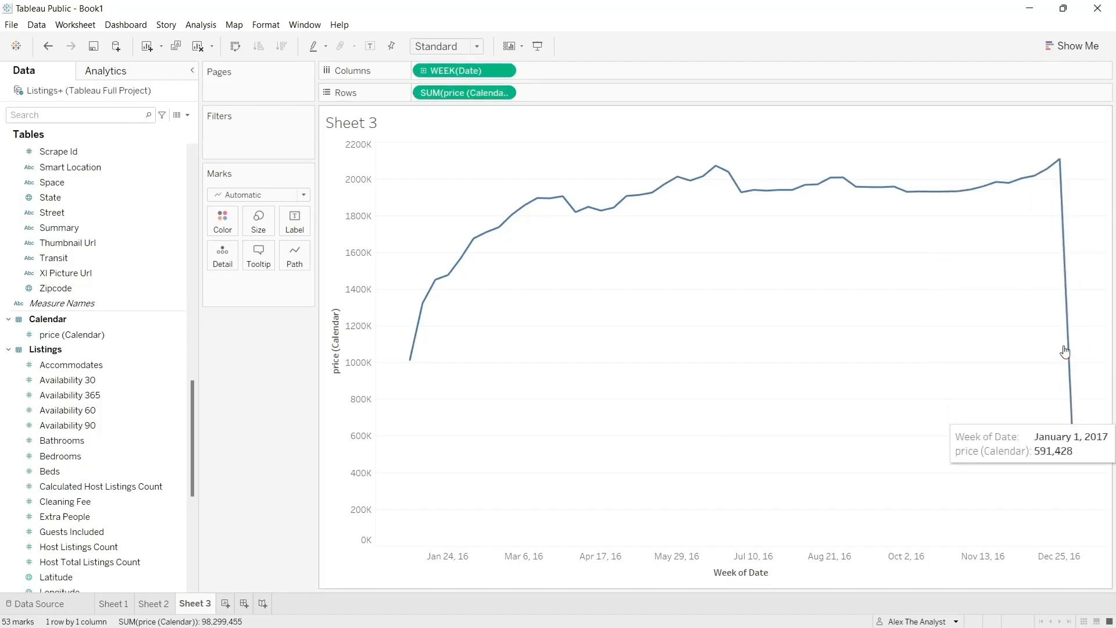
mouse_move(987, 189)
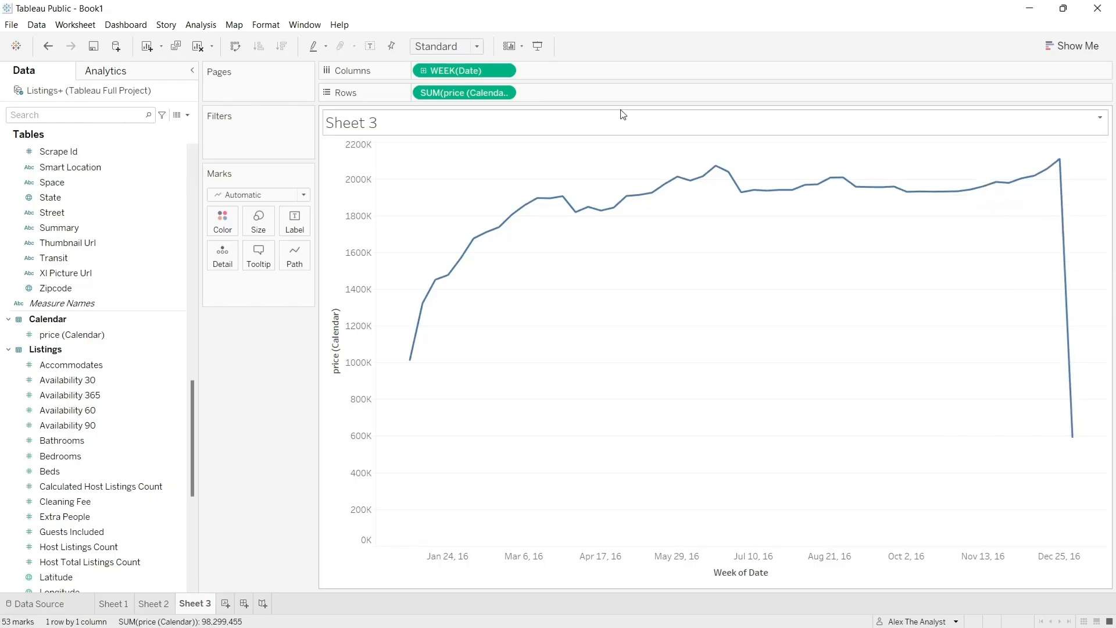
left_click(505, 72)
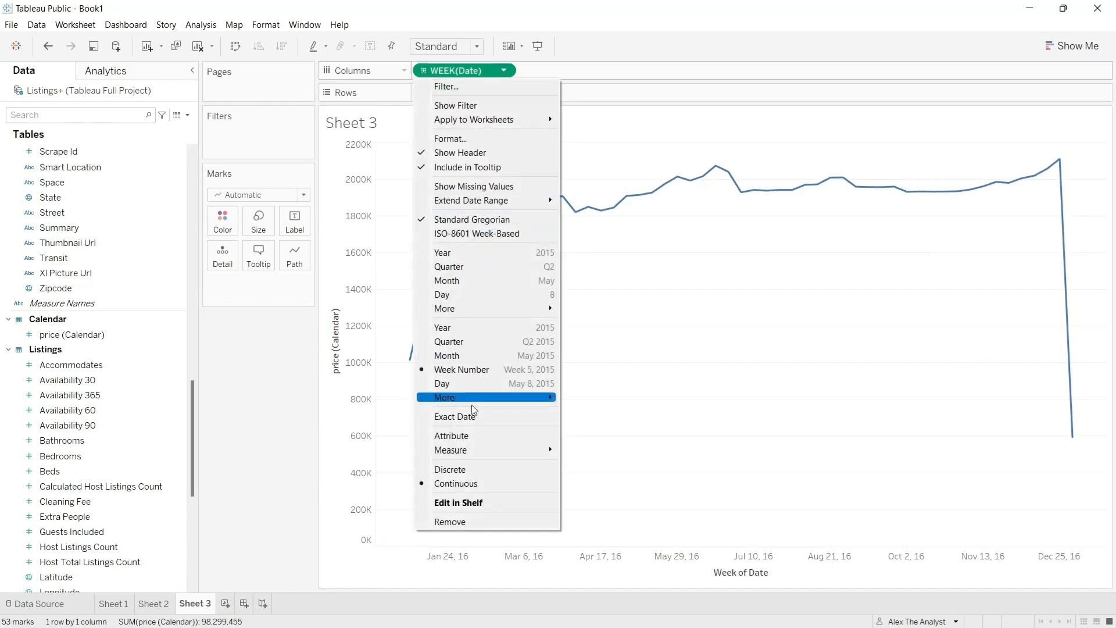
left_click(503, 139)
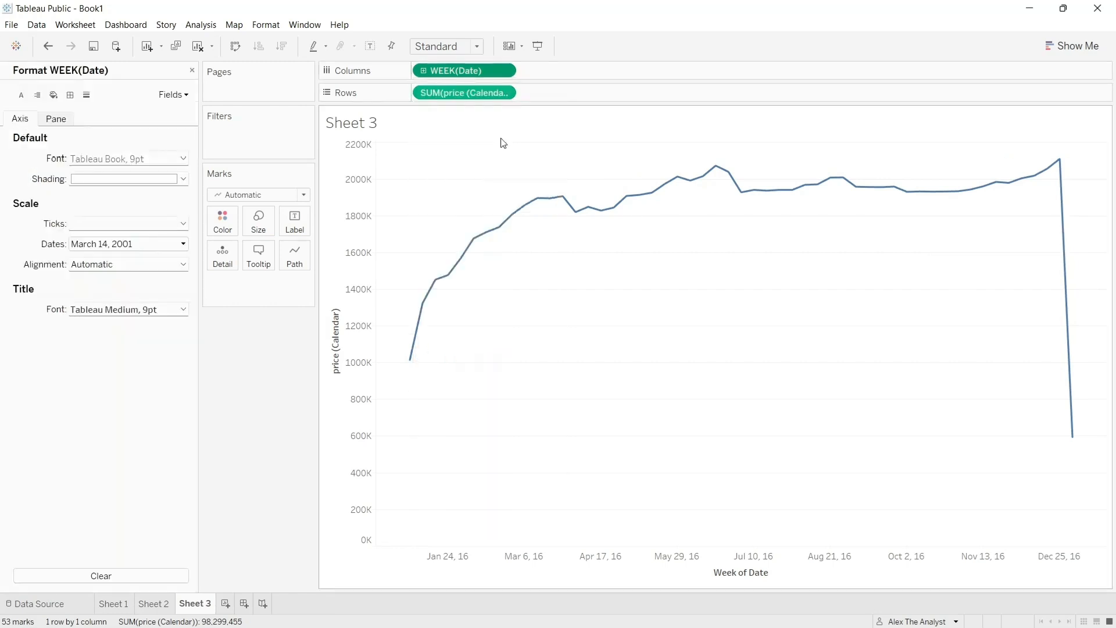
left_click(192, 70)
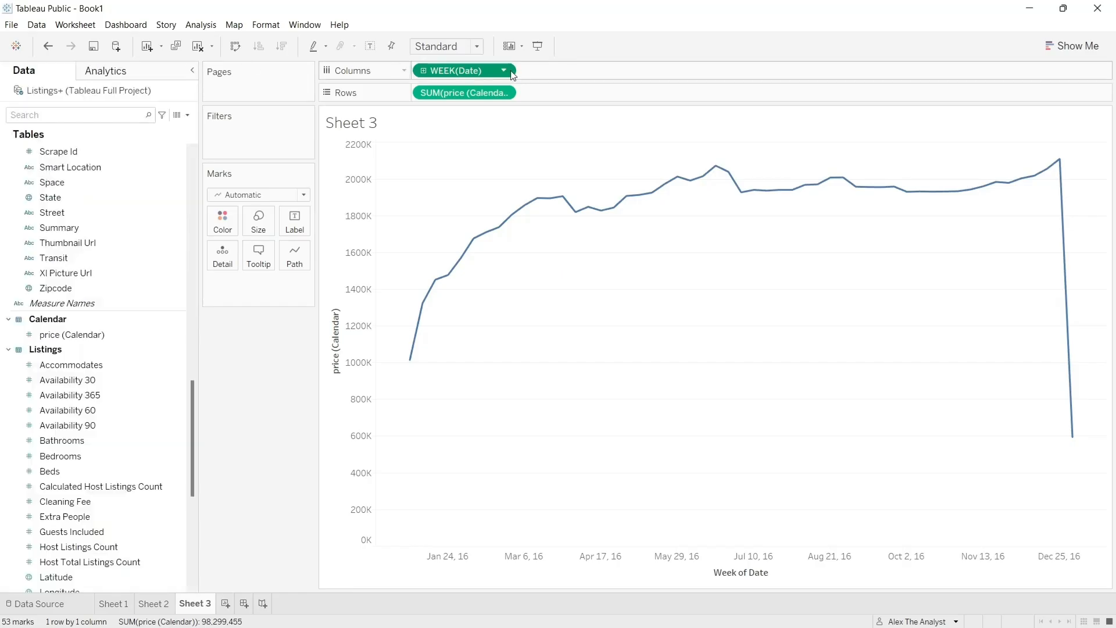
- Filter the Week of Date field to a range of dates from 1/3/2016 to 12/31/2016
left_click(505, 71)
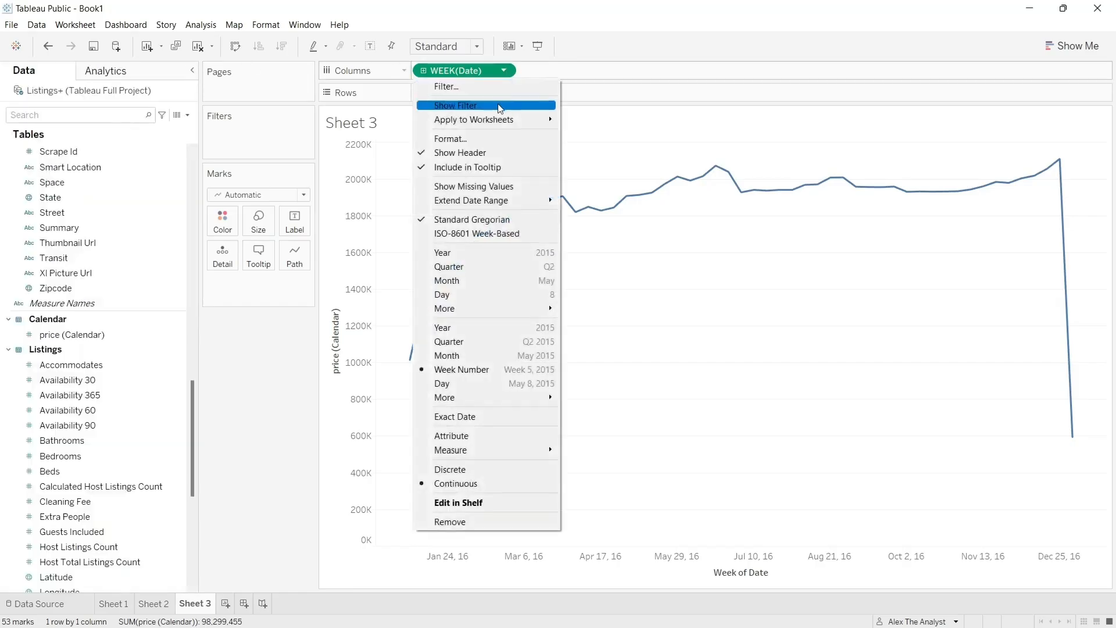
left_click(497, 88)
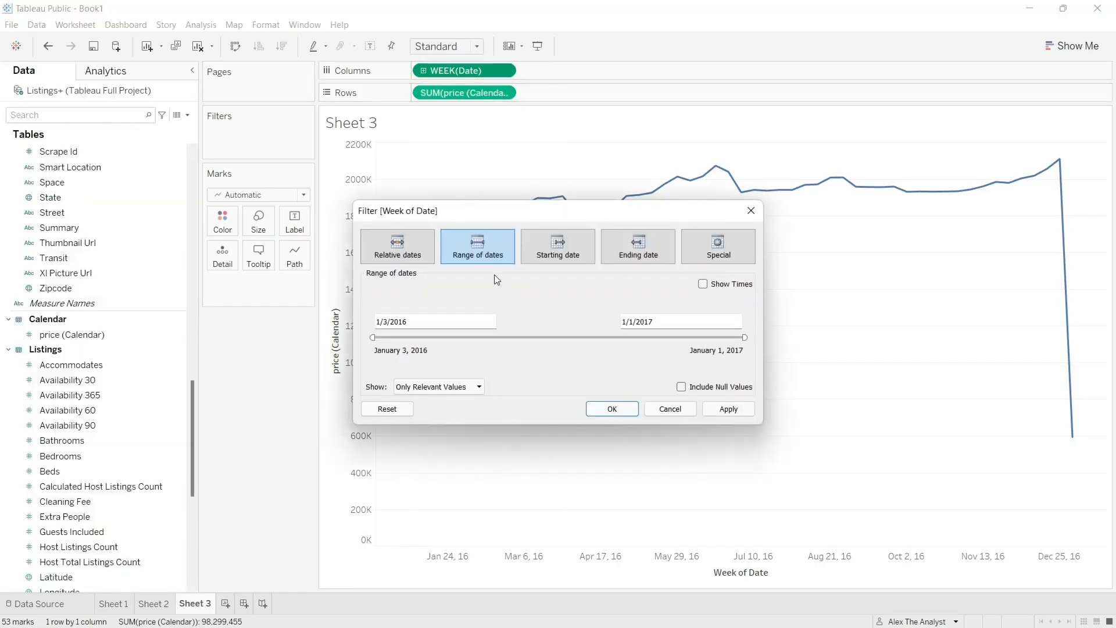
left_click_drag(746, 337, 744, 338)
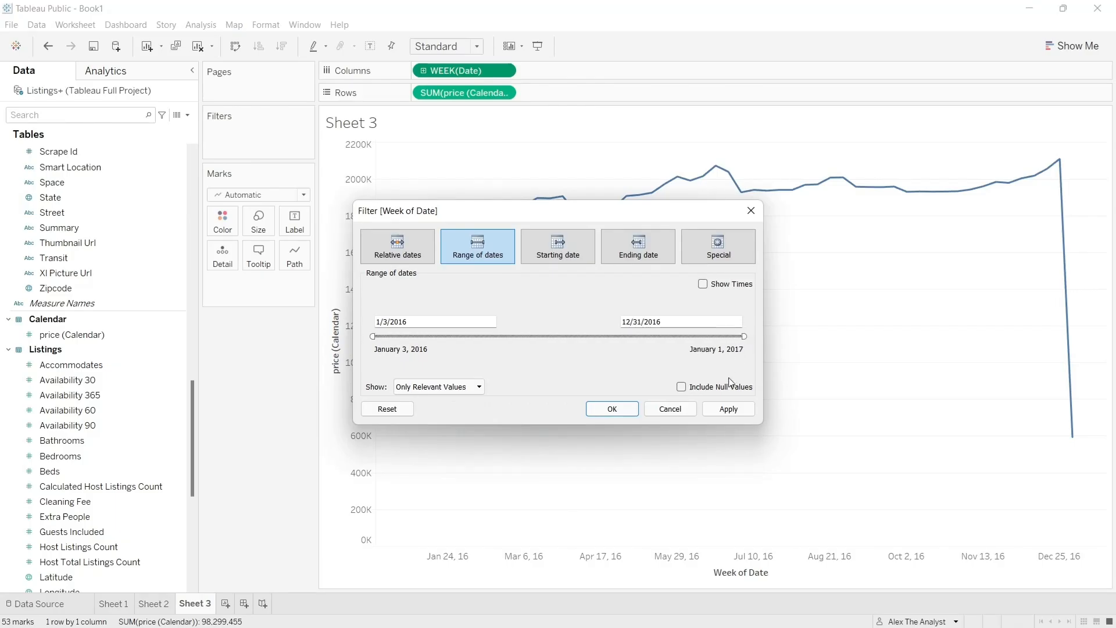
left_click(727, 408)
left_click(622, 414)
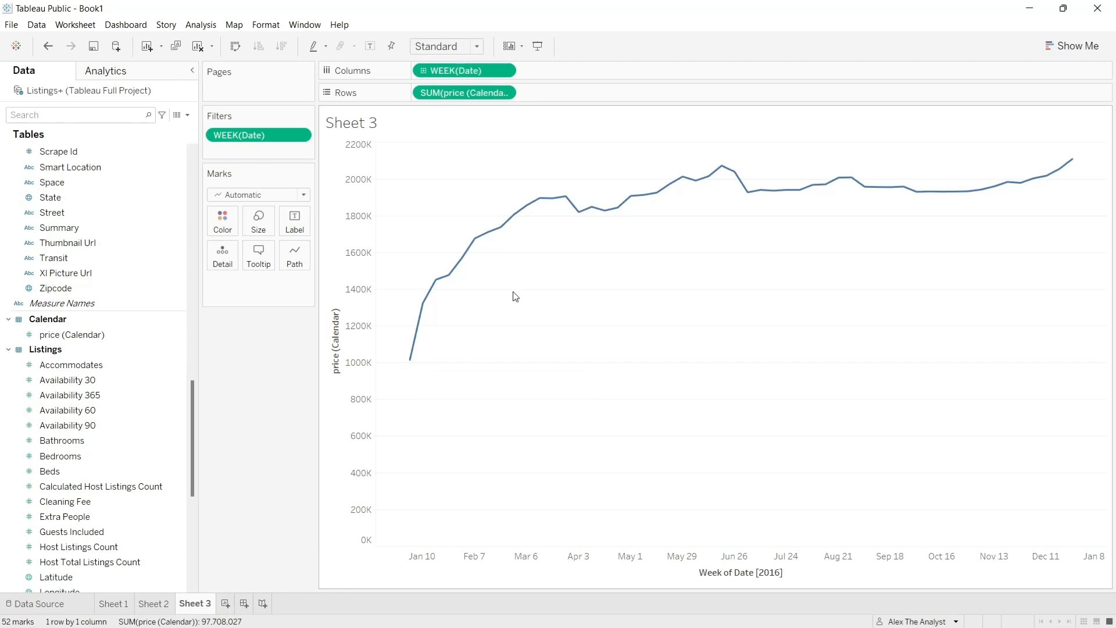
- Review the suggested chart types and inspect the January and February 2016 points of the weekly price line
left_click(1075, 46)
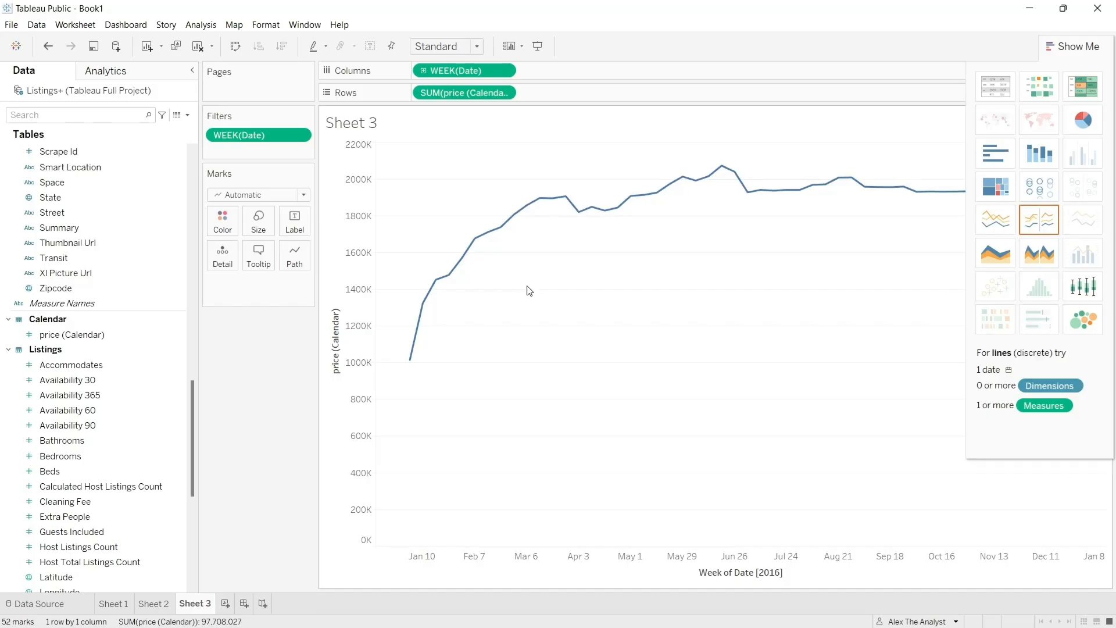
left_click(1077, 47)
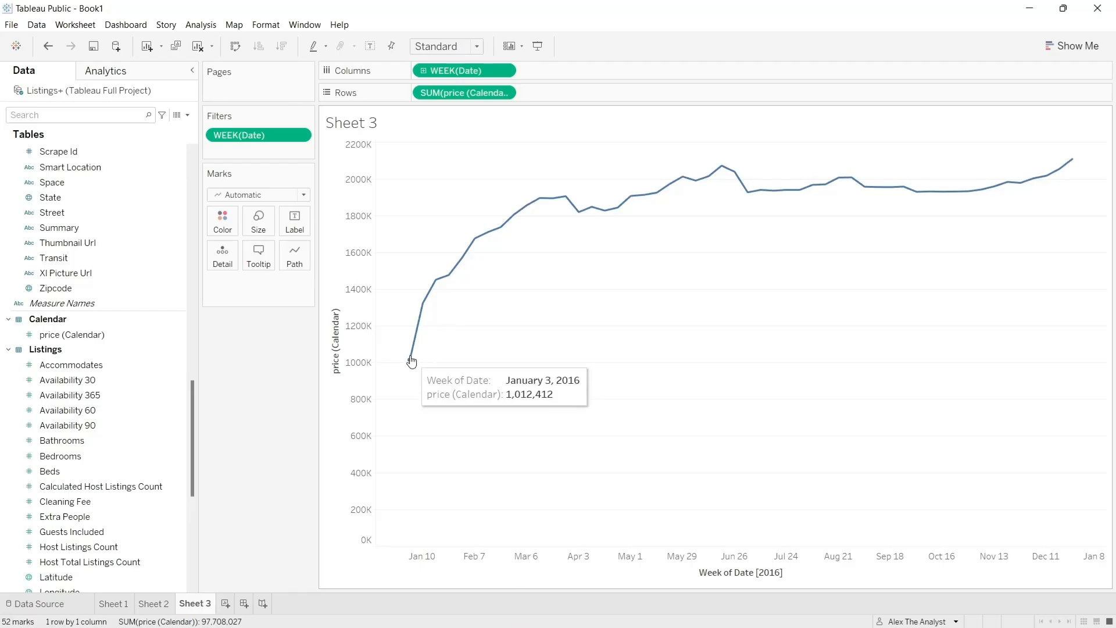
mouse_move(425, 329)
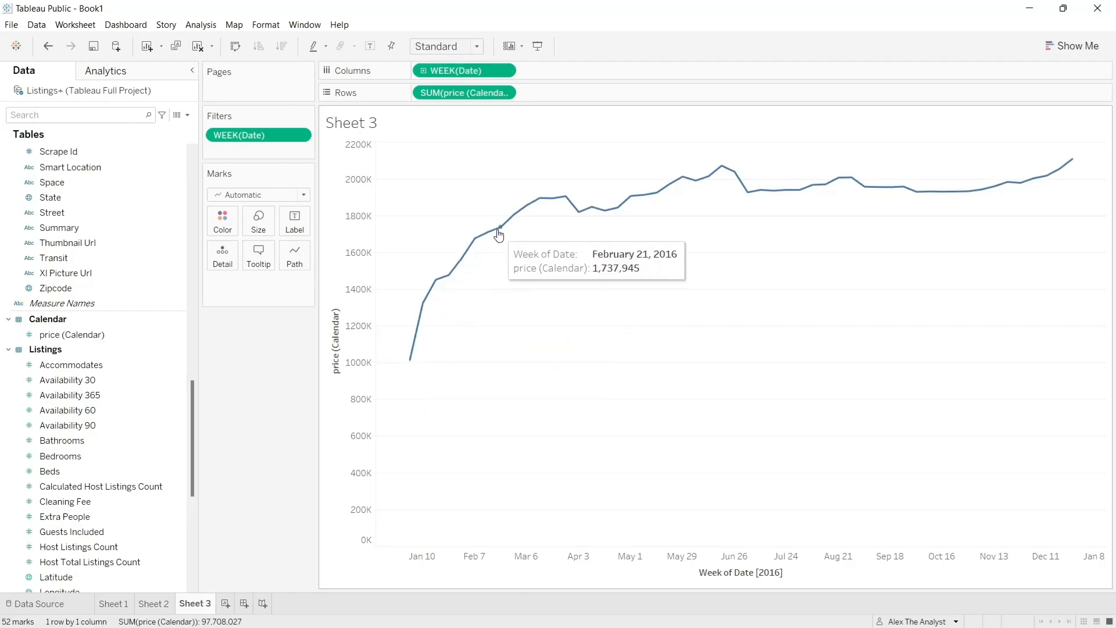
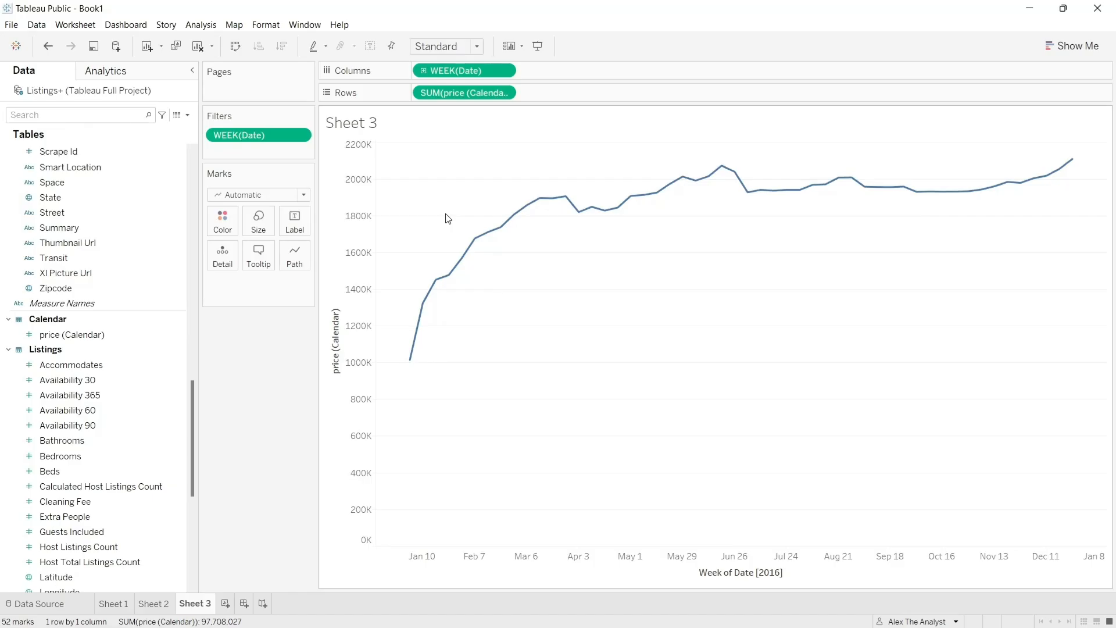
- Replace the weekly revenue line chart's title with "Revenue for Year" in bold
double_click(356, 125)
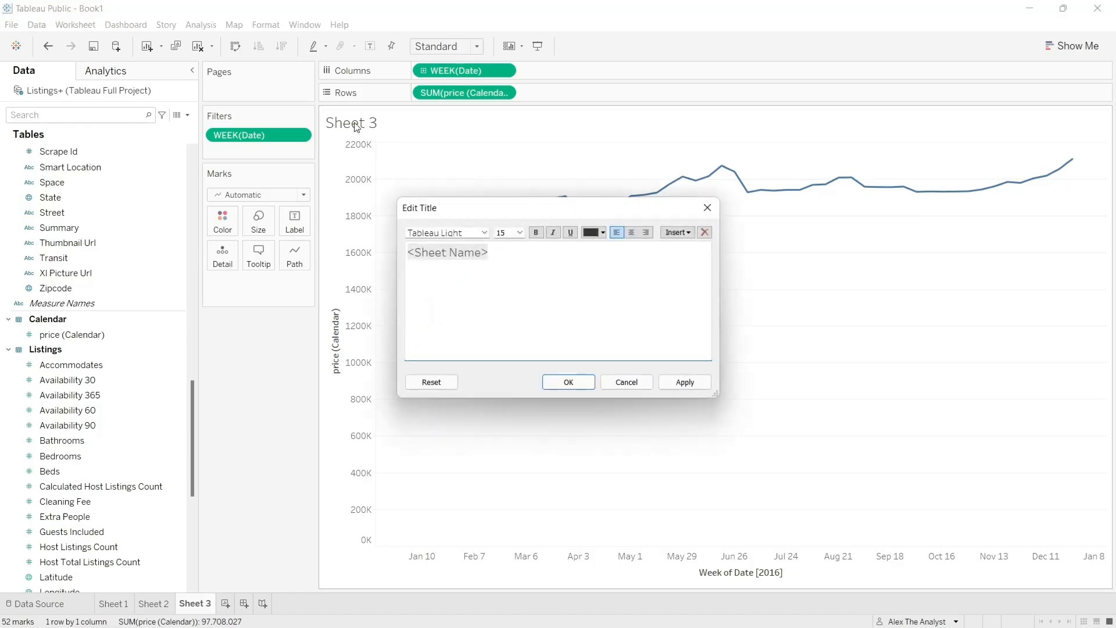
type("R")
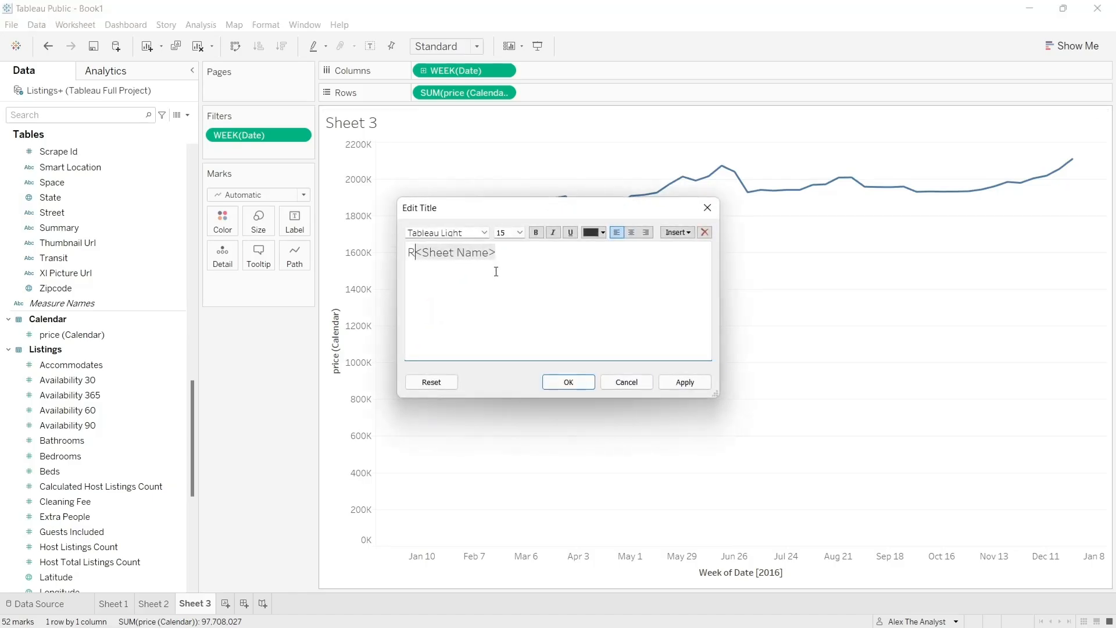
left_click_drag(522, 255, 406, 257)
type("Rev")
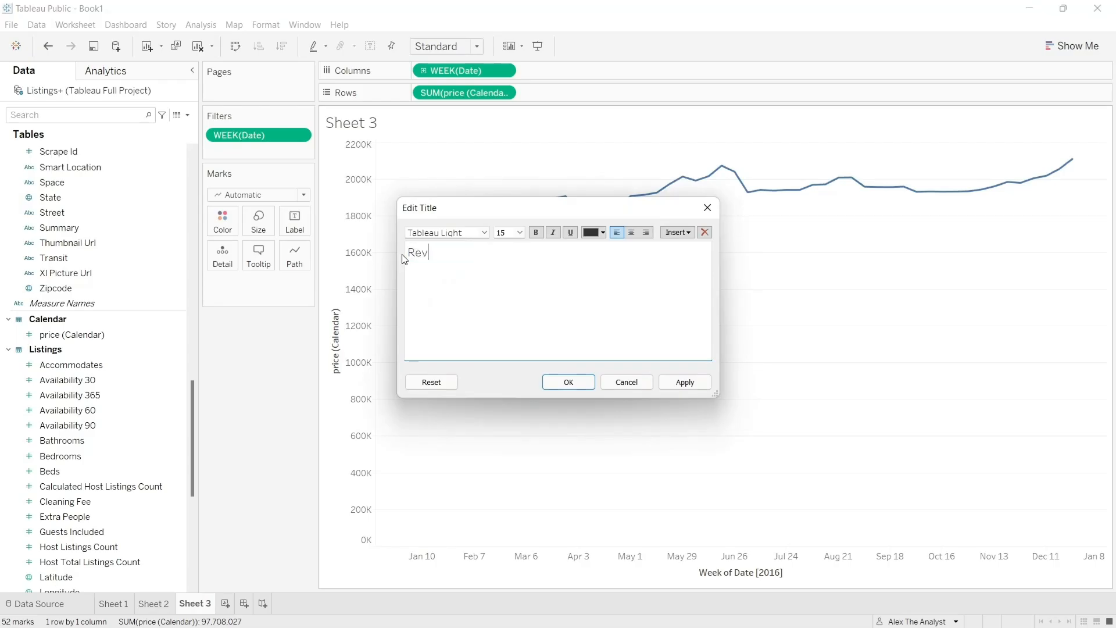
type("enue for Year")
left_click_drag(523, 267, 394, 261)
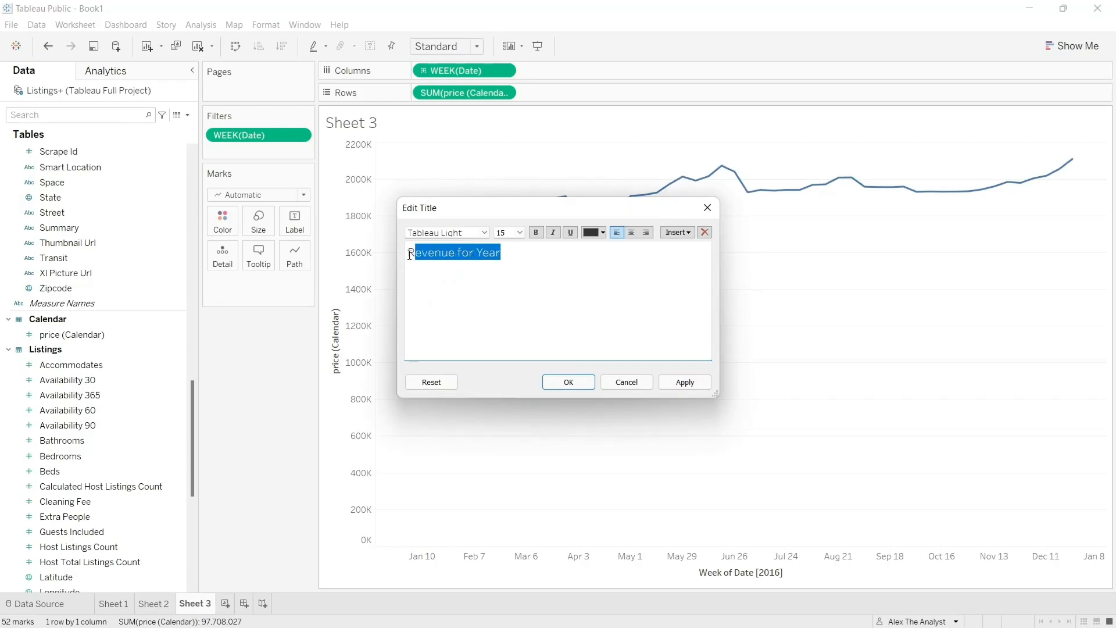
left_click(537, 232)
left_click(684, 382)
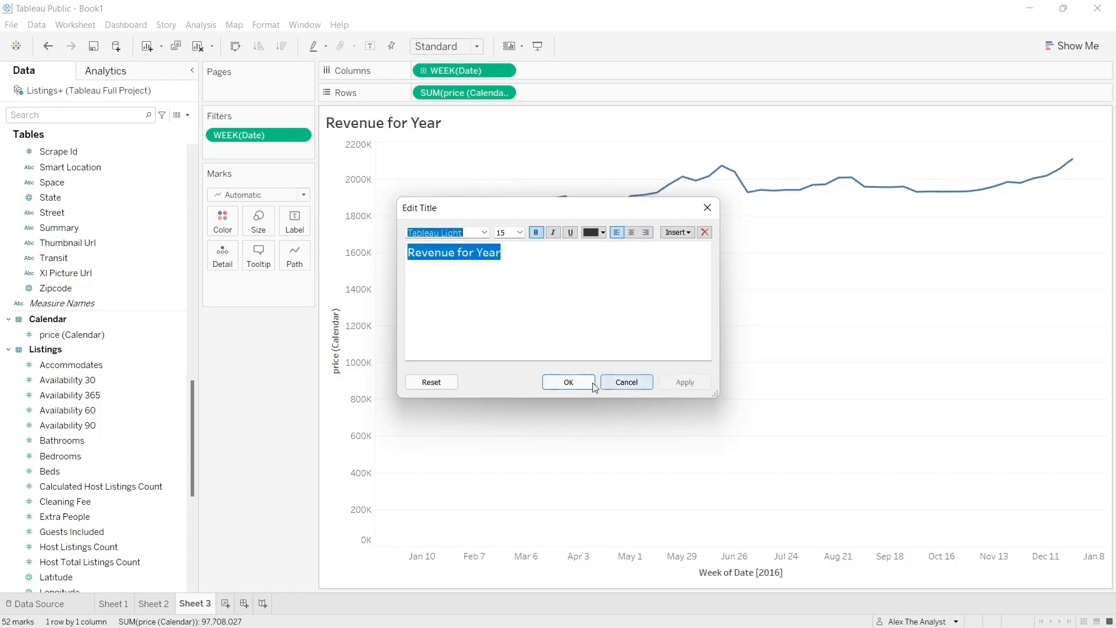
left_click(592, 383)
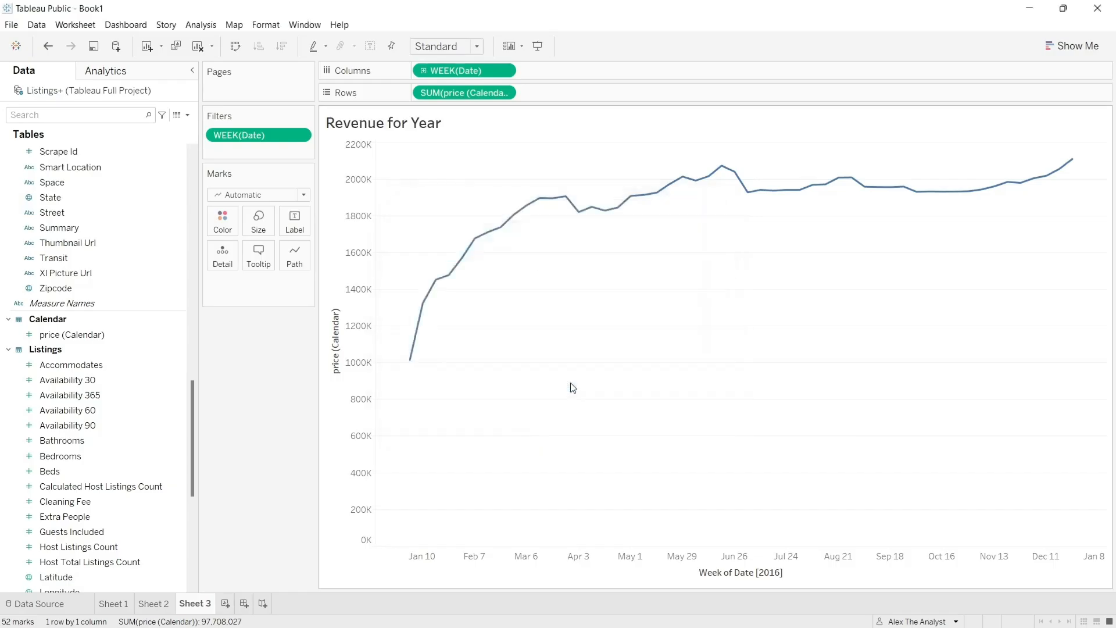
- Replace the title of the zip code map on Sheet 2 with "Price Per Zipcode" in bold
left_click(155, 604)
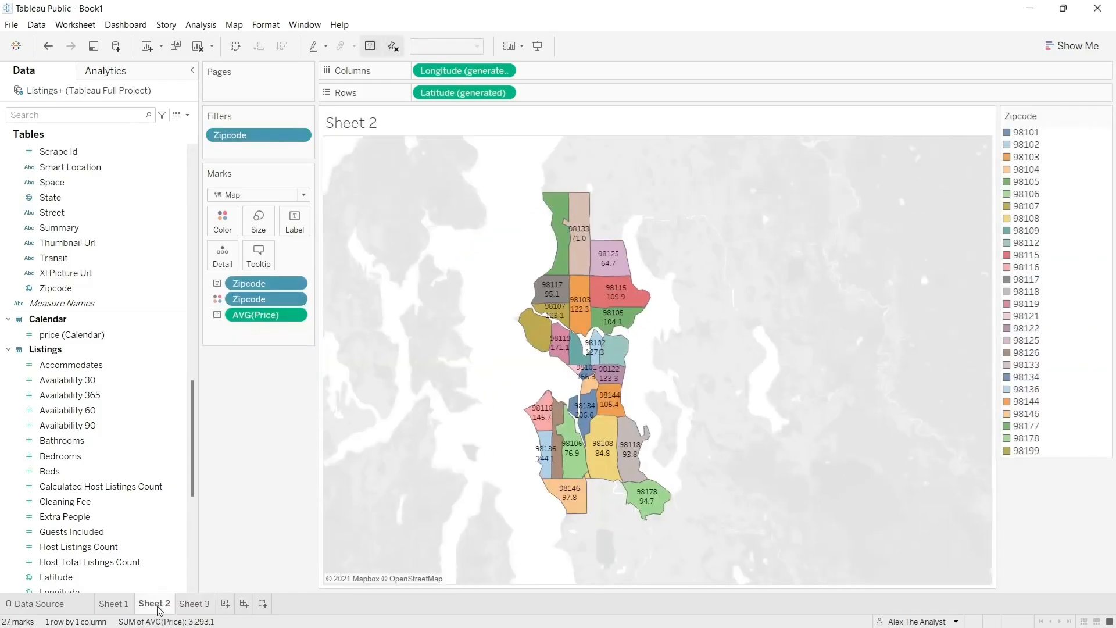
double_click(362, 123)
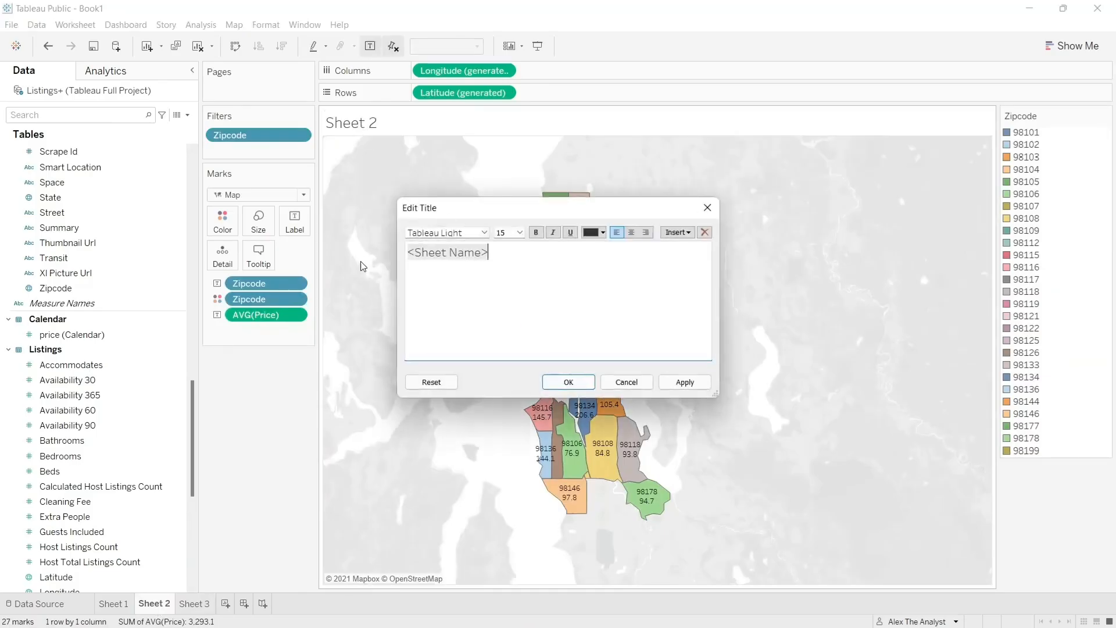
left_click_drag(518, 260, 399, 260)
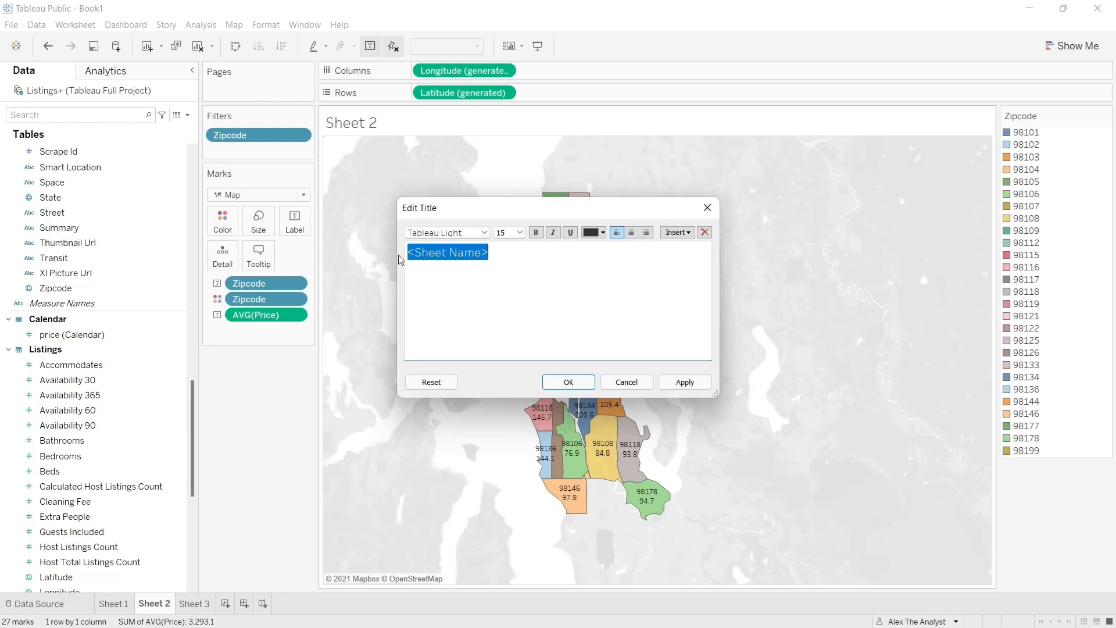
type("Price Per Z")
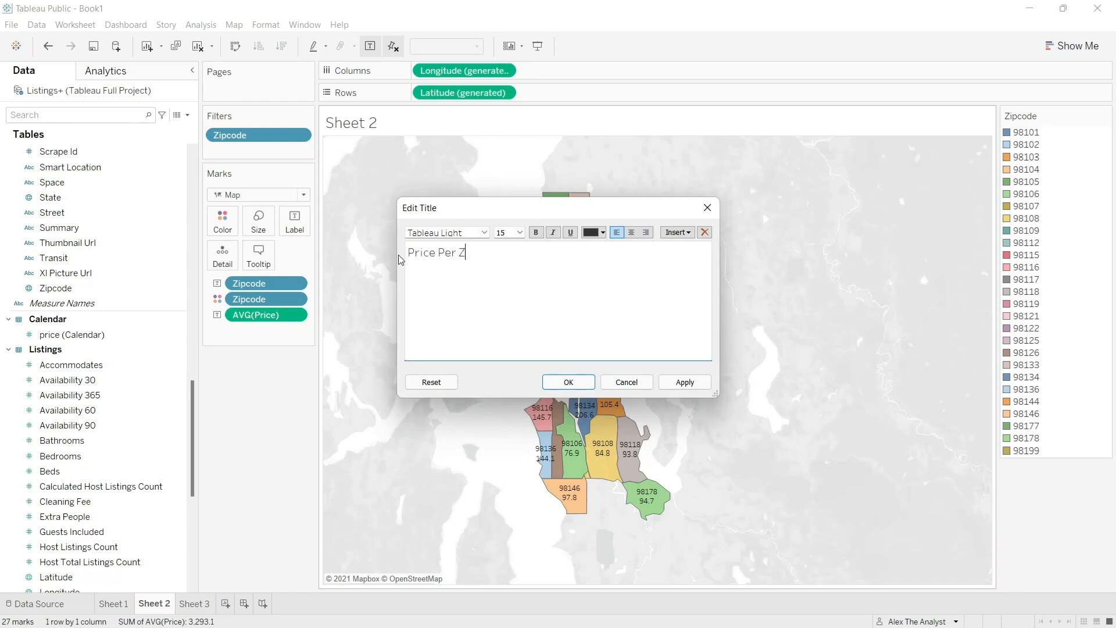
type("ipcode")
left_click_drag(531, 250, 390, 259)
left_click(536, 233)
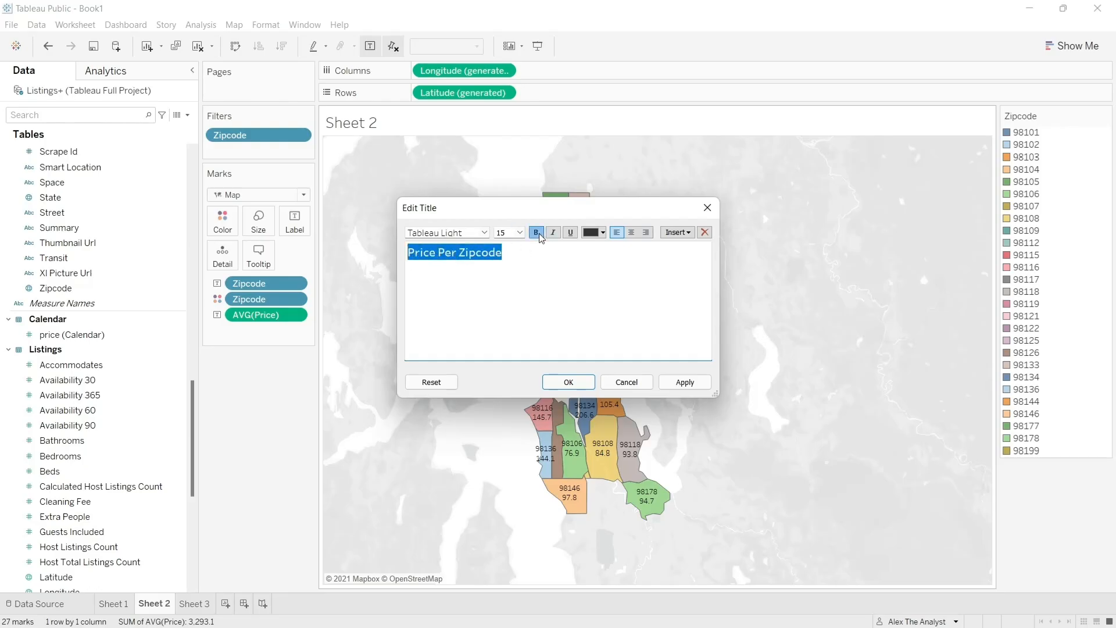
left_click(680, 382)
left_click(650, 382)
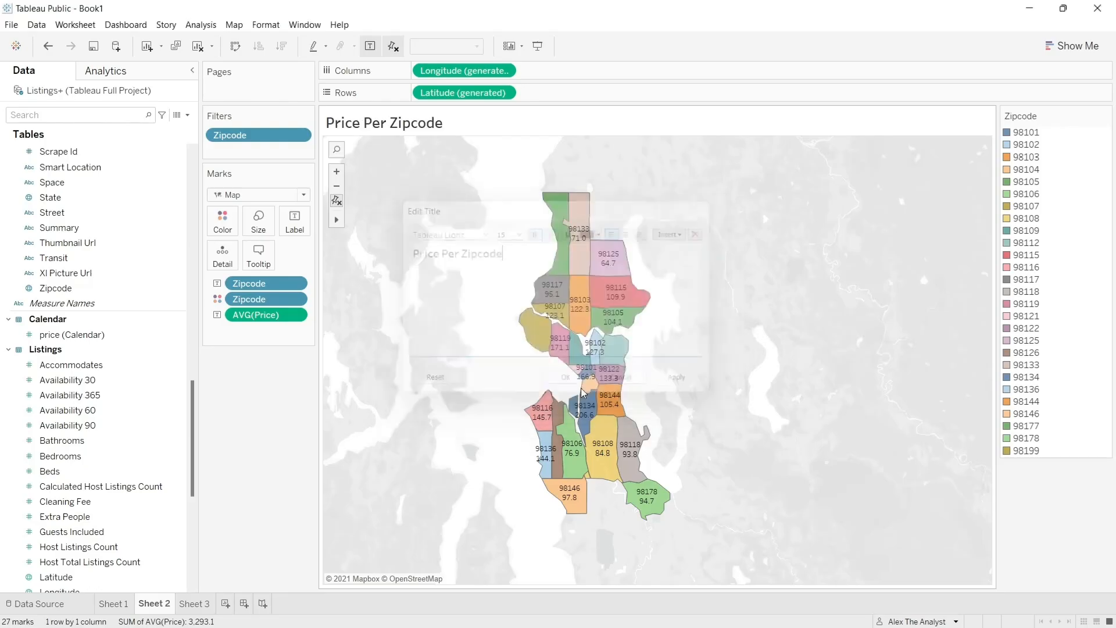
- Add two blank worksheets, revisit the bar chart, map and revenue line sheets, and open Sheet 4
left_click(226, 604)
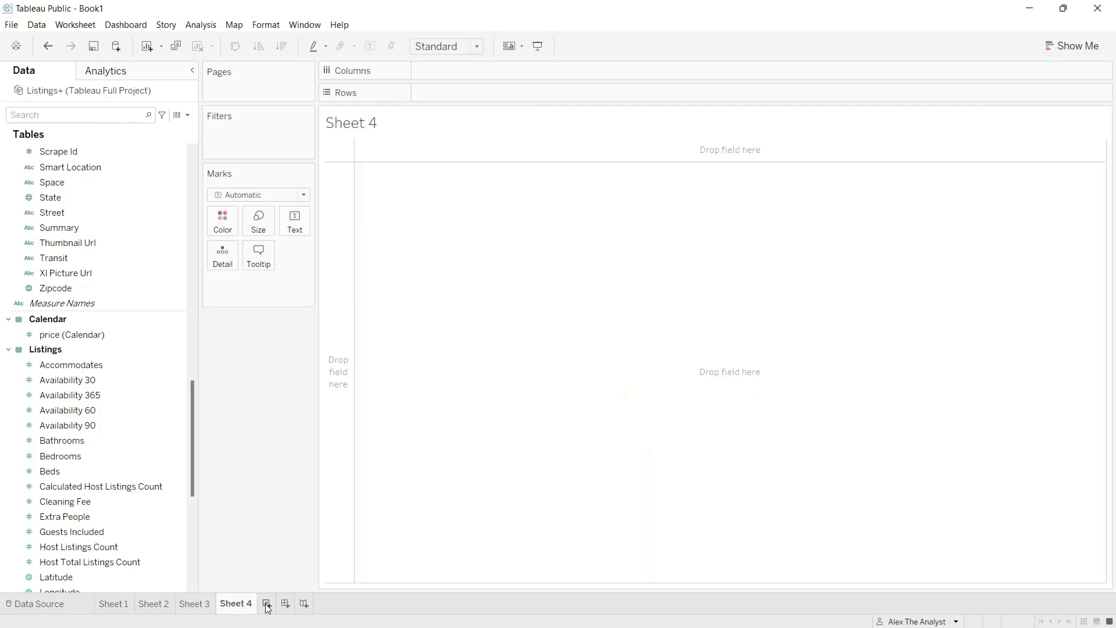
left_click(266, 604)
left_click(196, 605)
left_click(222, 606)
left_click(116, 610)
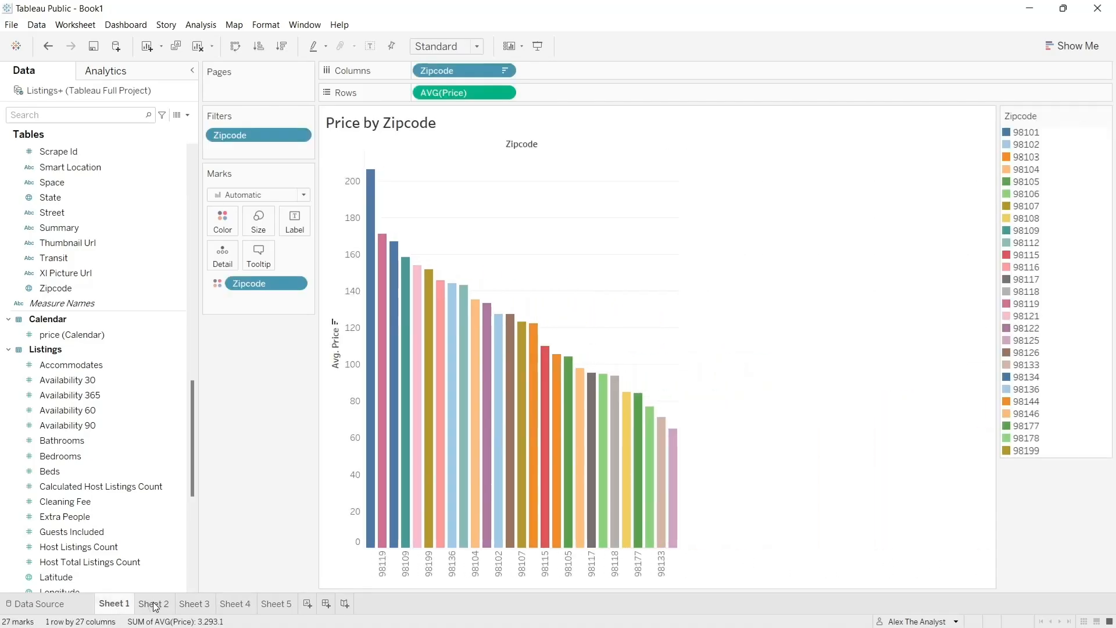
left_click(152, 604)
left_click(202, 606)
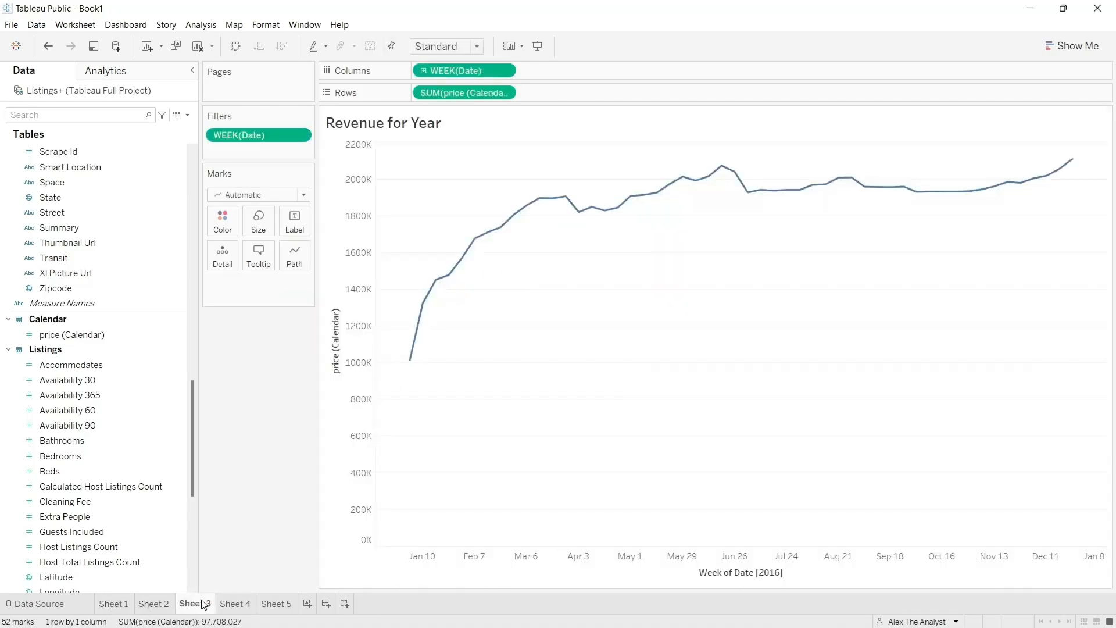
left_click(244, 608)
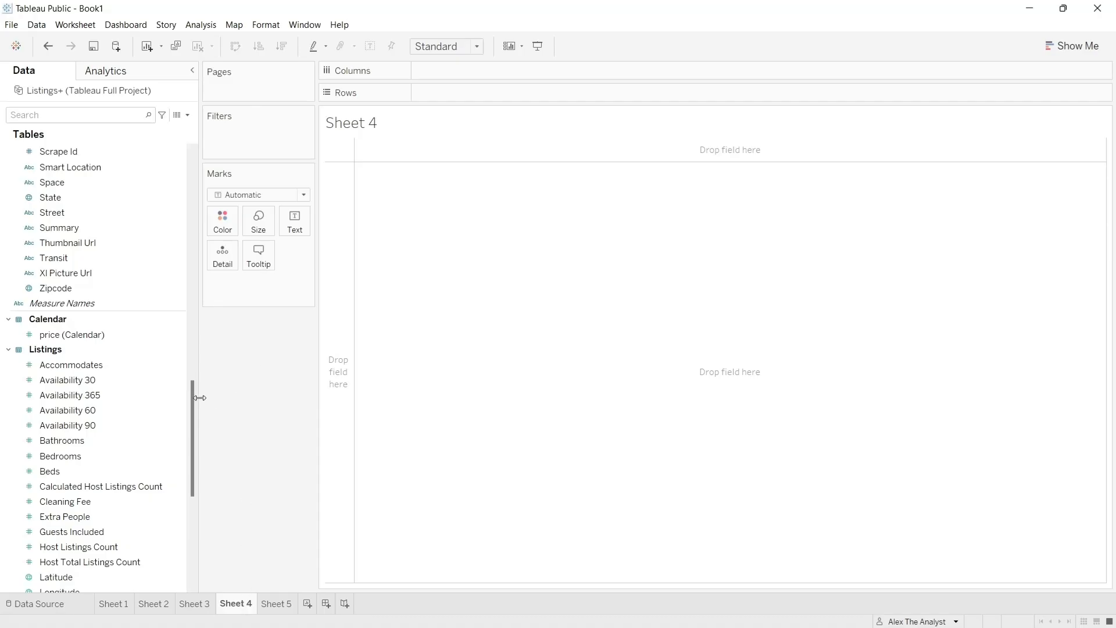
- Try the Bedrooms measure from Listings as a sum on the columns, taking it off once and placing it again
left_click_drag(191, 406, 192, 418)
left_click(99, 410)
left_click(104, 394)
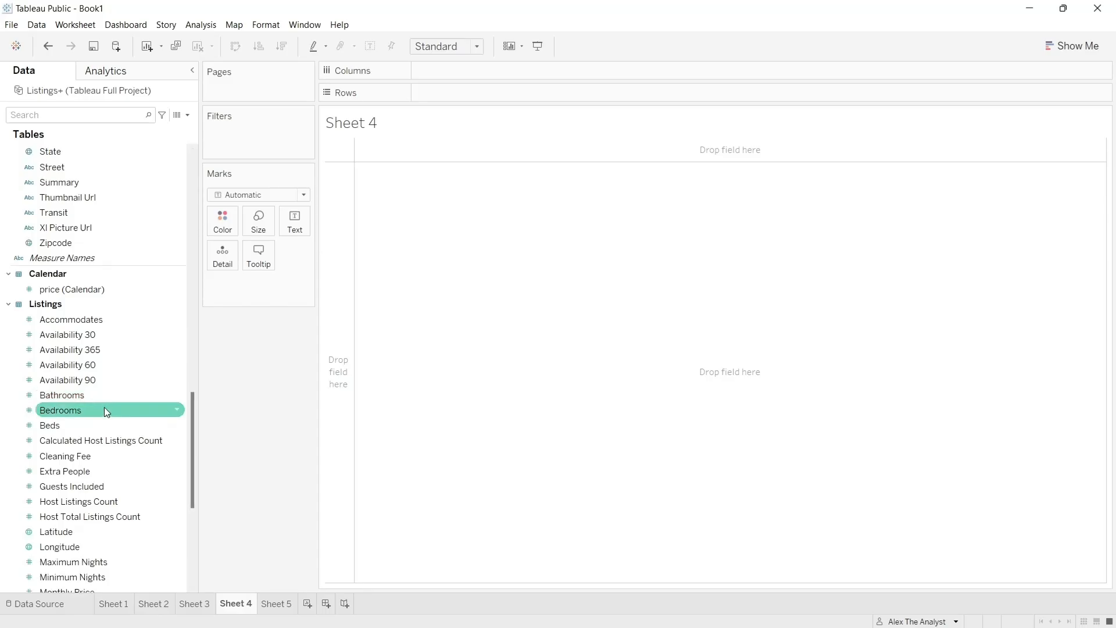
left_click_drag(104, 407, 459, 69)
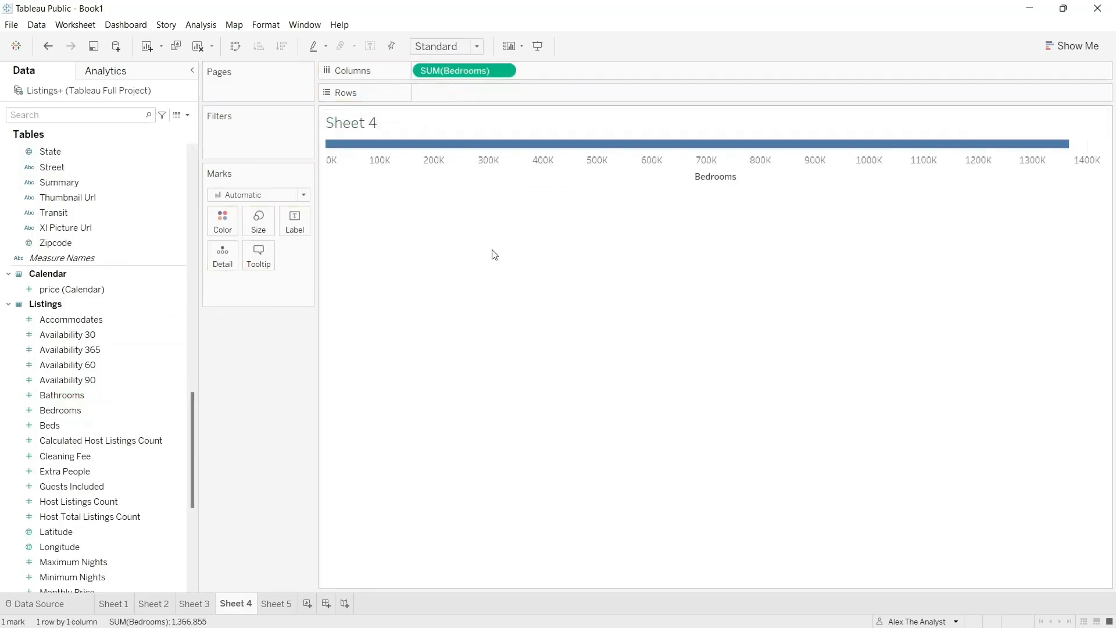
left_click_drag(468, 76, 279, 232)
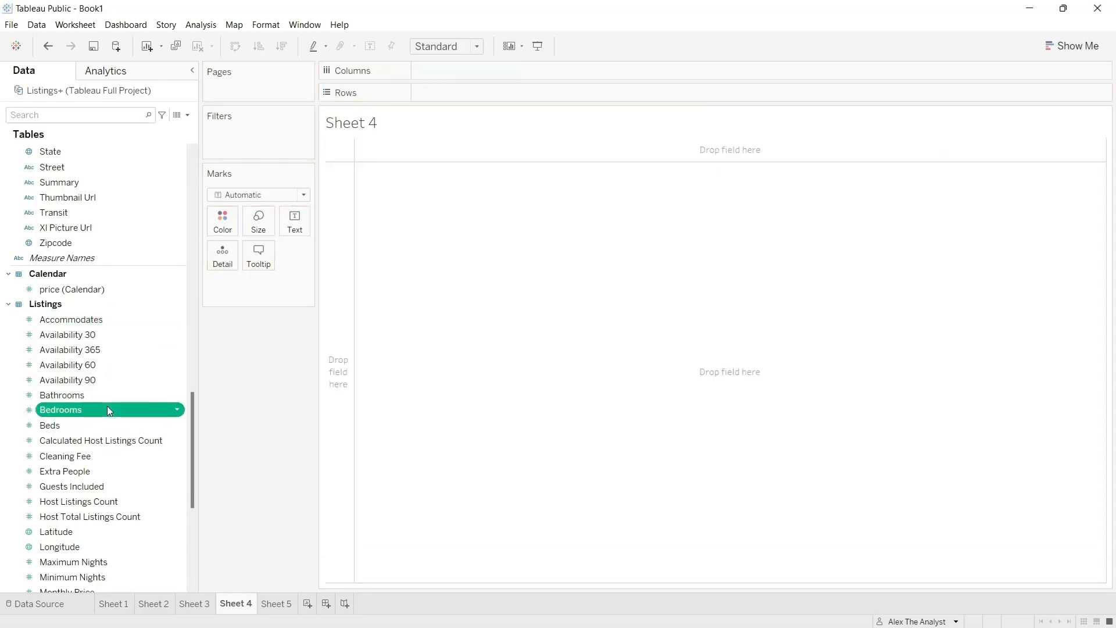
left_click_drag(107, 409, 486, 75)
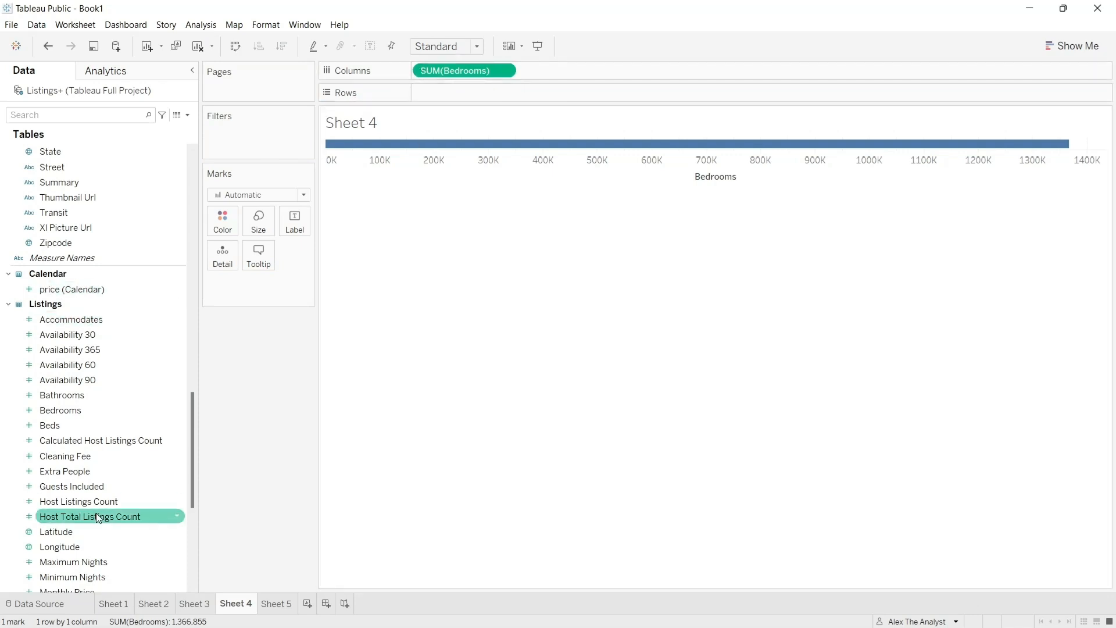
- Change the aggregation of Bedrooms on the columns from sum to Count (Distinct)
scroll(96, 515, "down", 5)
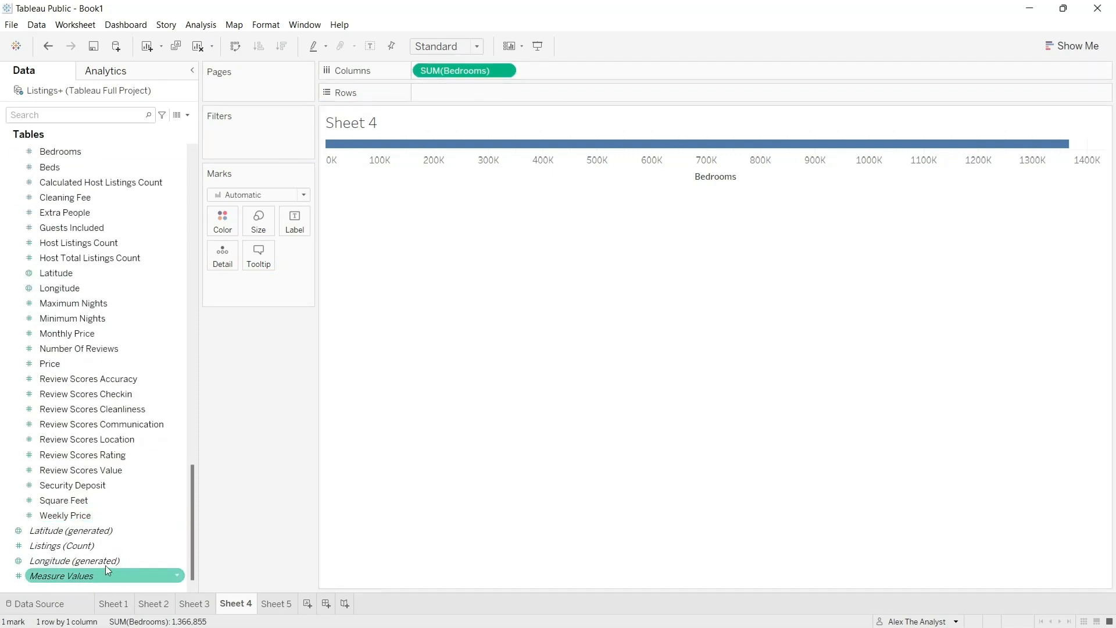
scroll(121, 468, "up", 5)
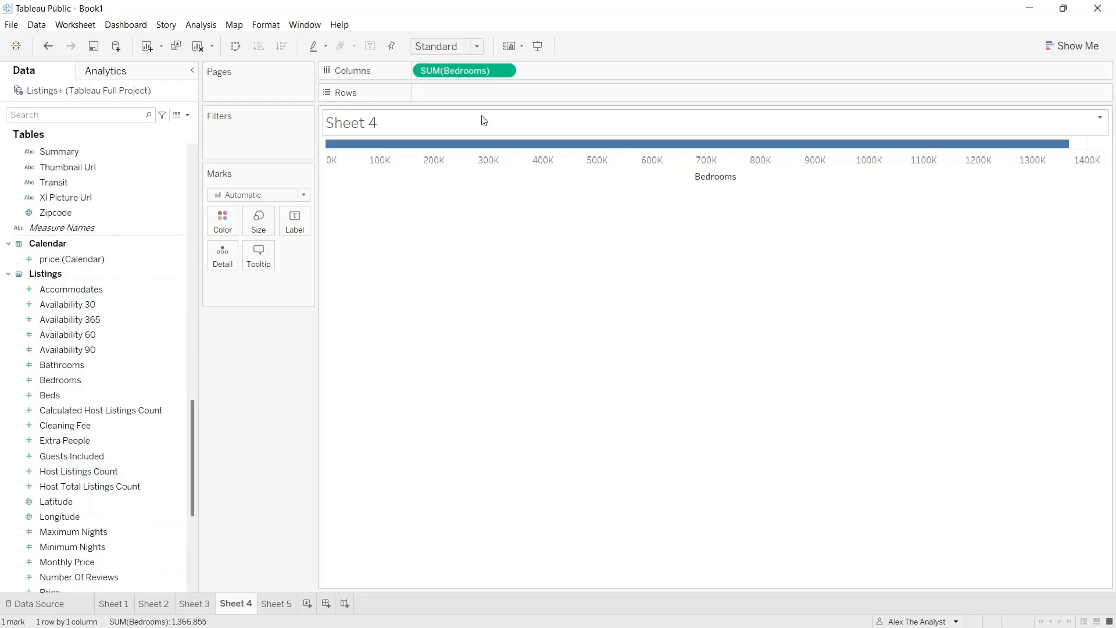
left_click(503, 70)
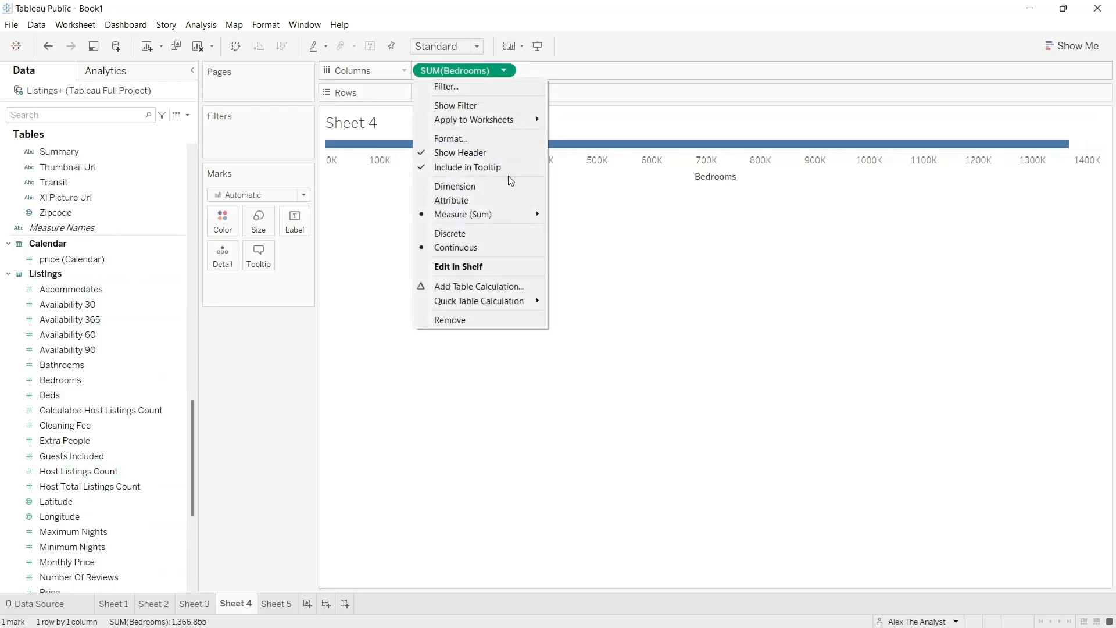
mouse_move(512, 215)
left_click(599, 271)
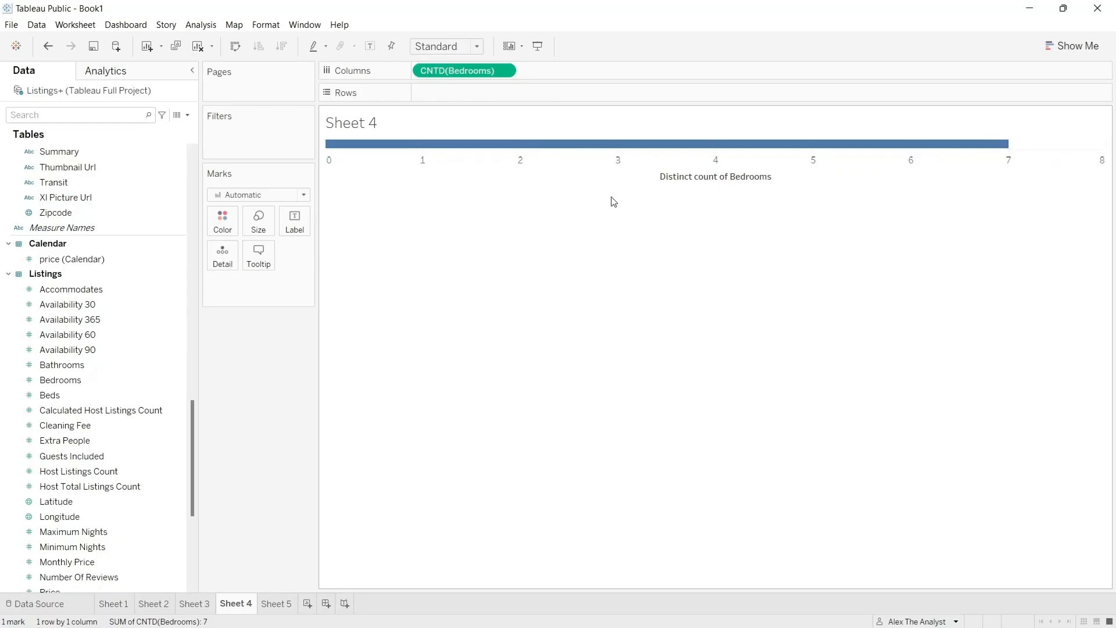
- Look through the Calendar and Listings fields and remove the distinct count of Bedrooms from the columns
scroll(121, 196, "up", 15)
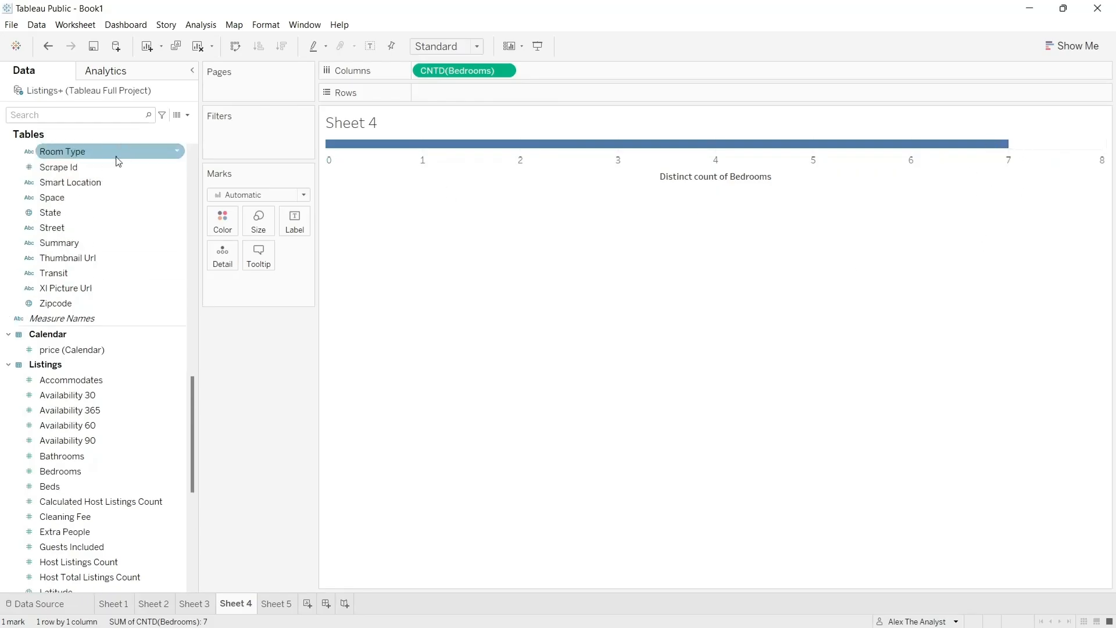
scroll(121, 196, "up", 3)
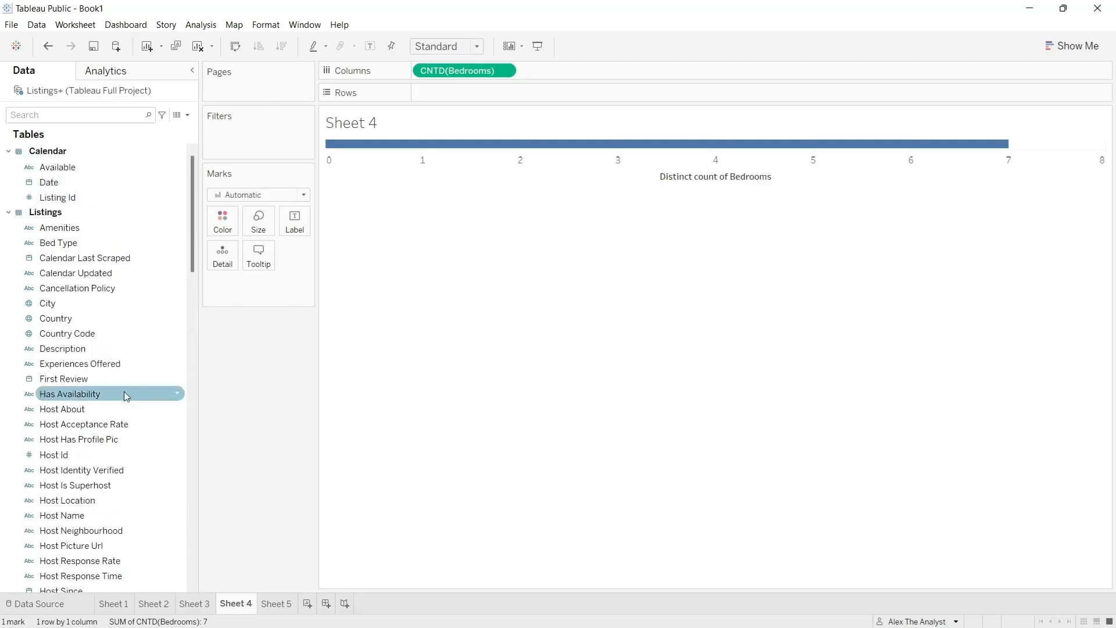
scroll(124, 401, "down", 3)
scroll(124, 401, "down", 20)
scroll(124, 401, "up", 8)
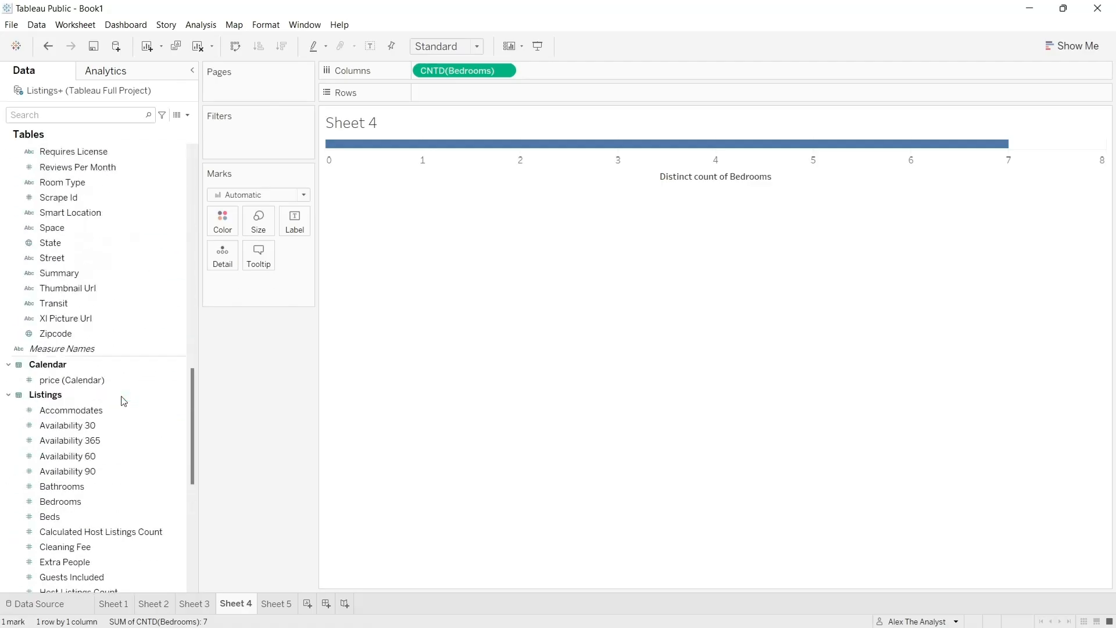
left_click(508, 72)
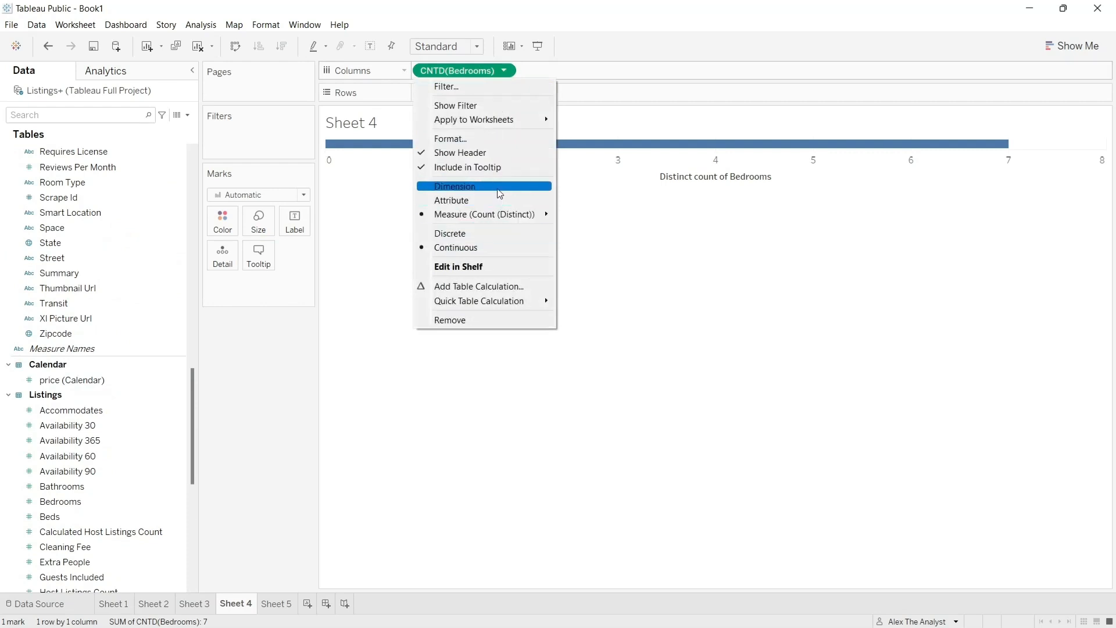
left_click(476, 321)
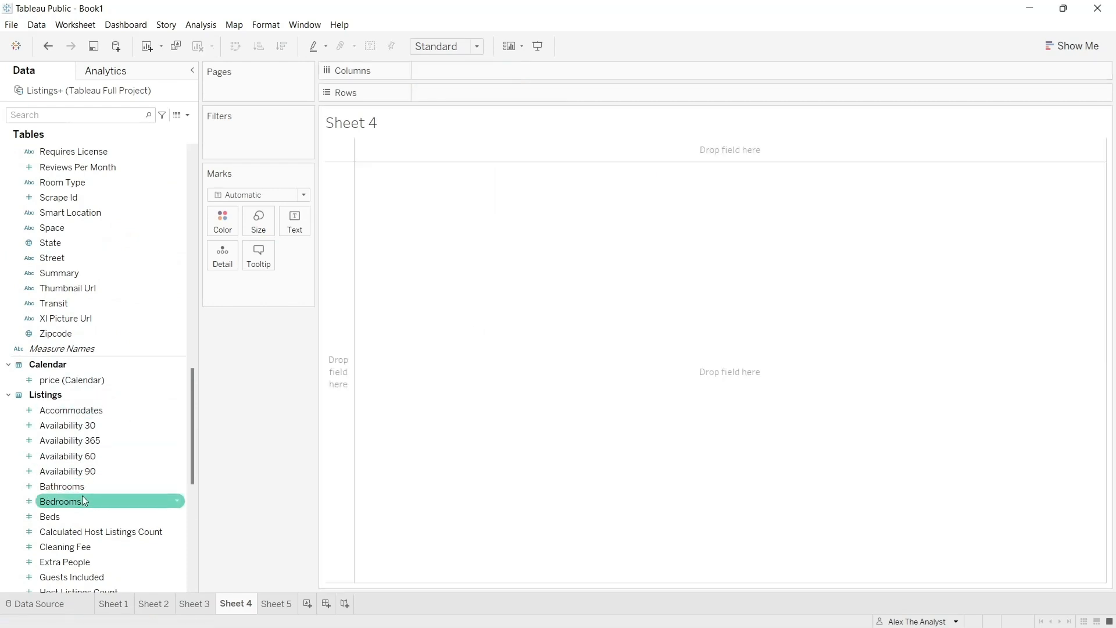
- Convert the Bedrooms field to a dimension and place it on the columns
right_click(177, 501)
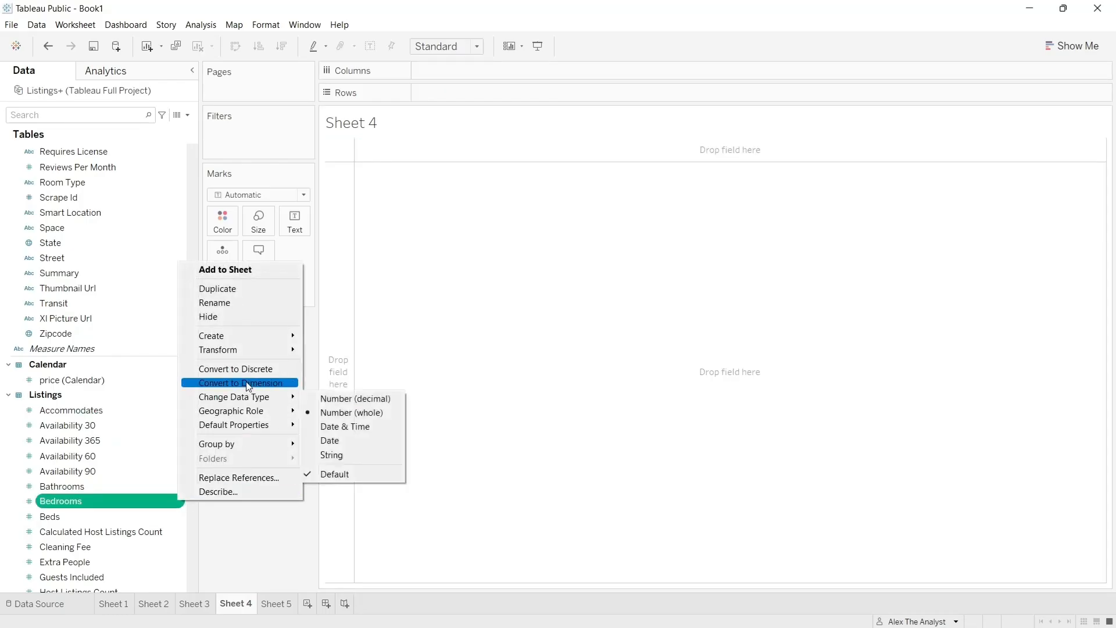
left_click(249, 383)
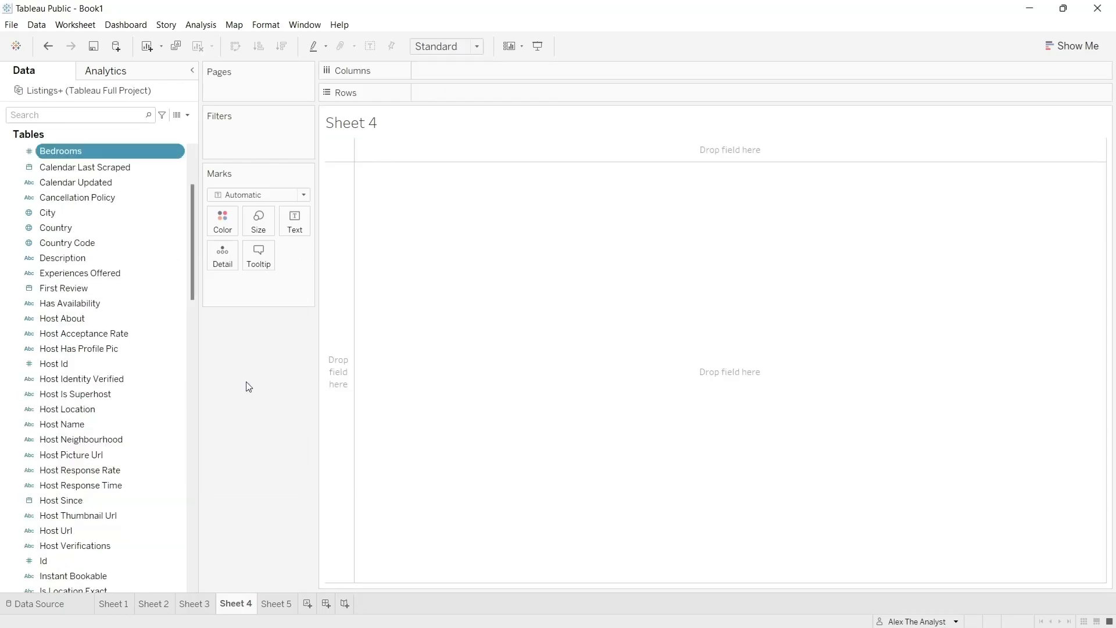
left_click_drag(78, 152, 467, 71)
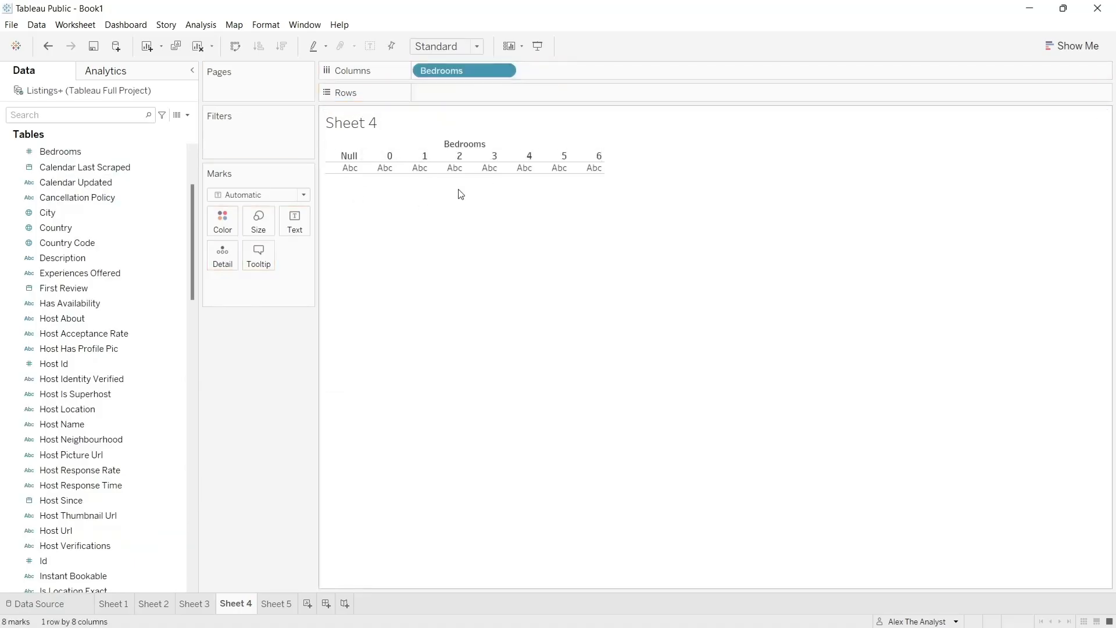
right_click(353, 158)
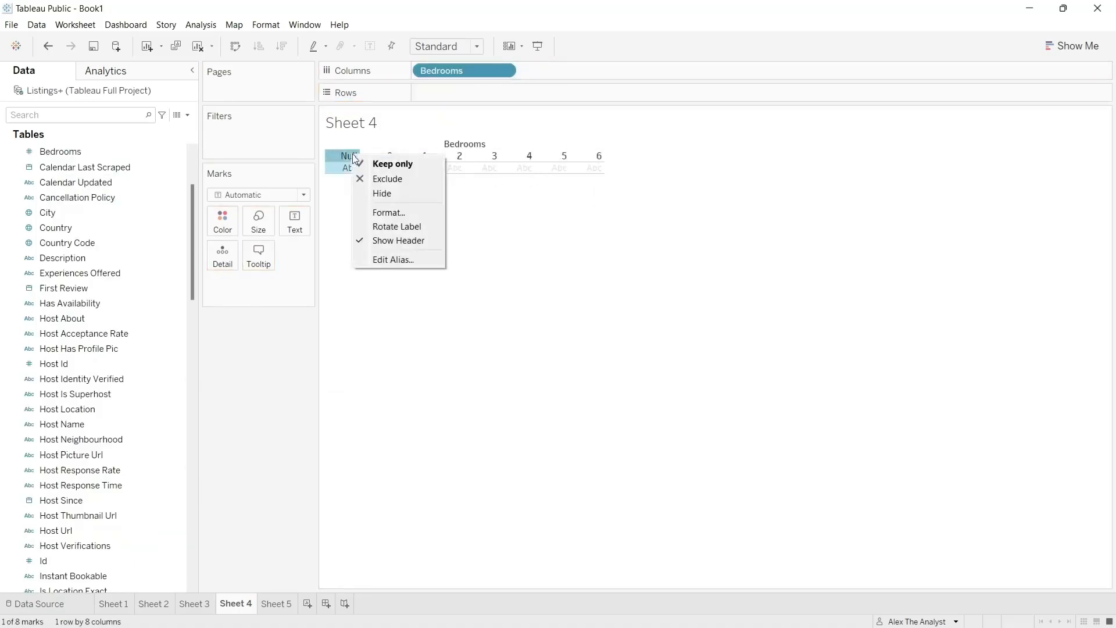
left_click(416, 122)
left_click(380, 216)
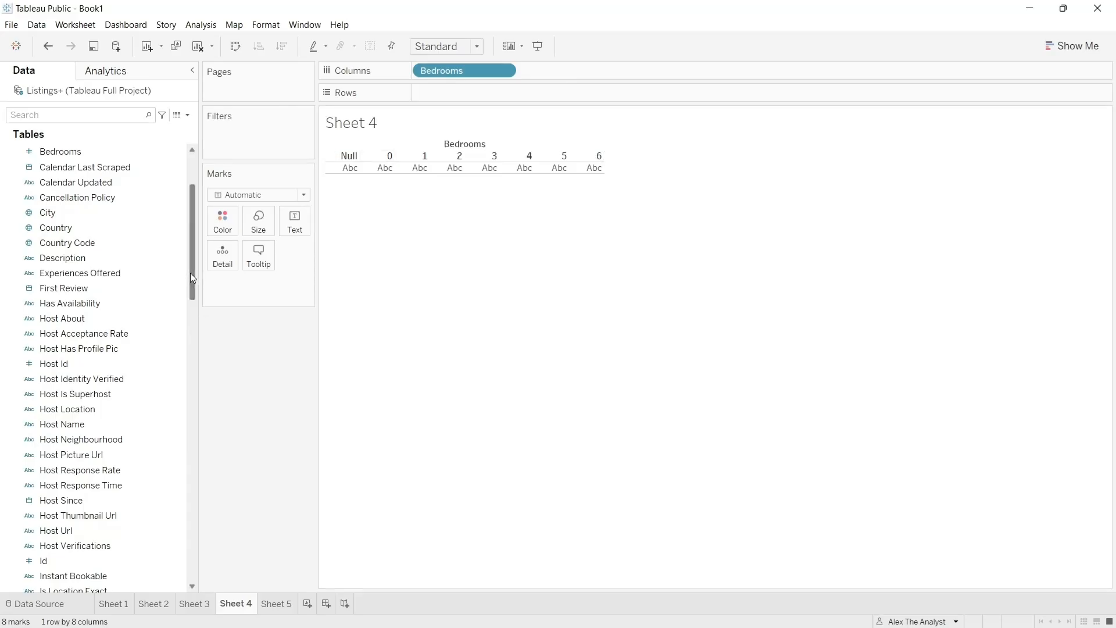
- Place the Price measure from Listings on the rows to chart price by number of bedrooms
left_click_drag(193, 278, 194, 546)
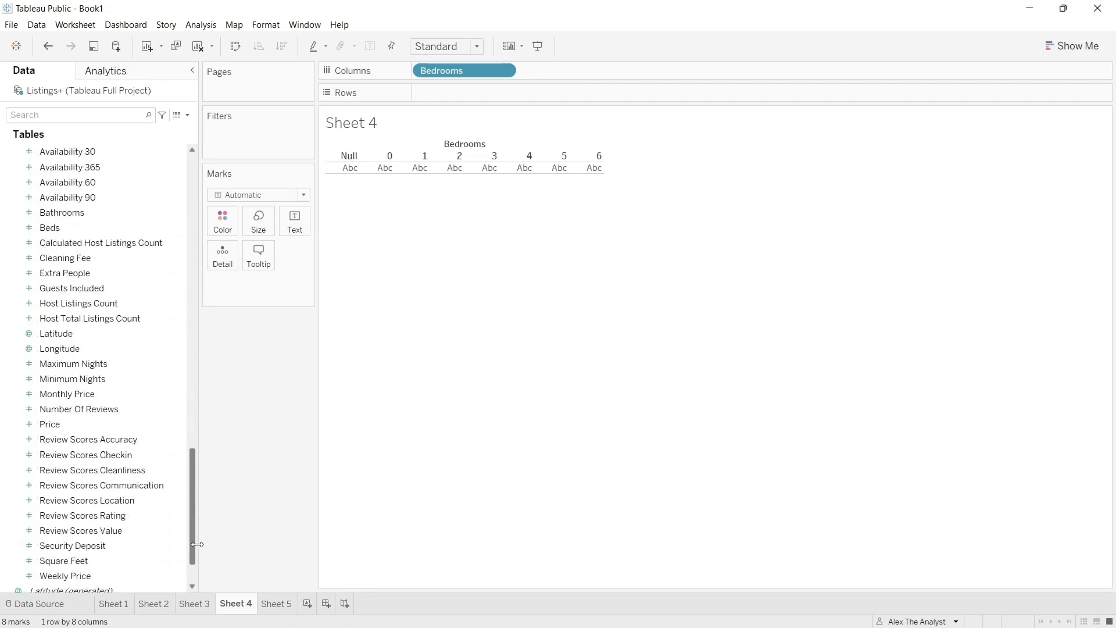
left_click(97, 424)
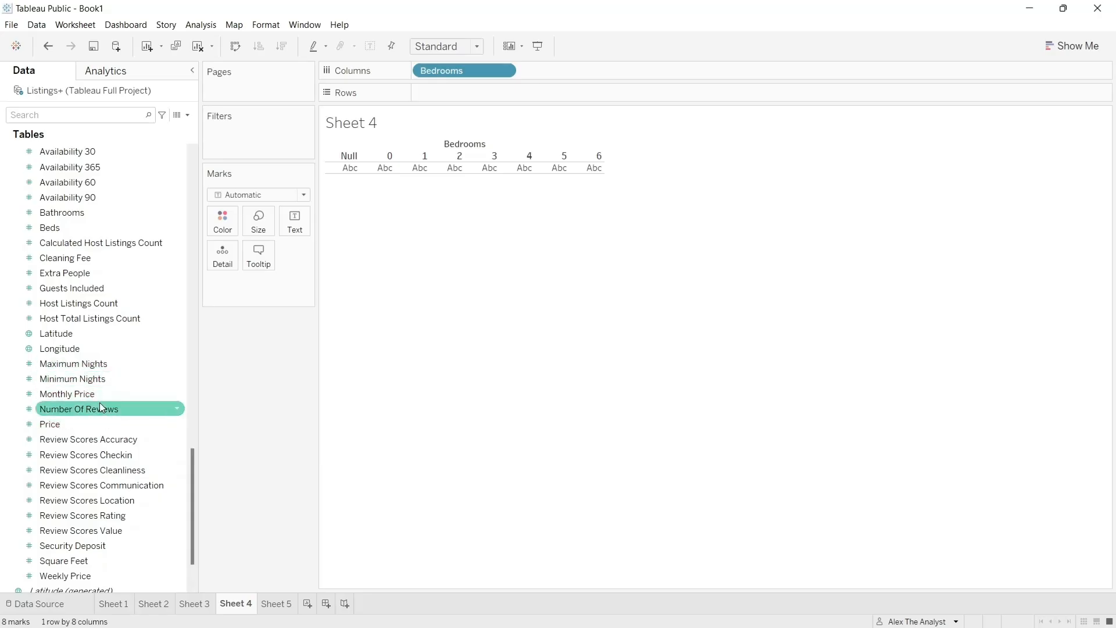
scroll(102, 408, "down", 2)
scroll(100, 409, "up", 1)
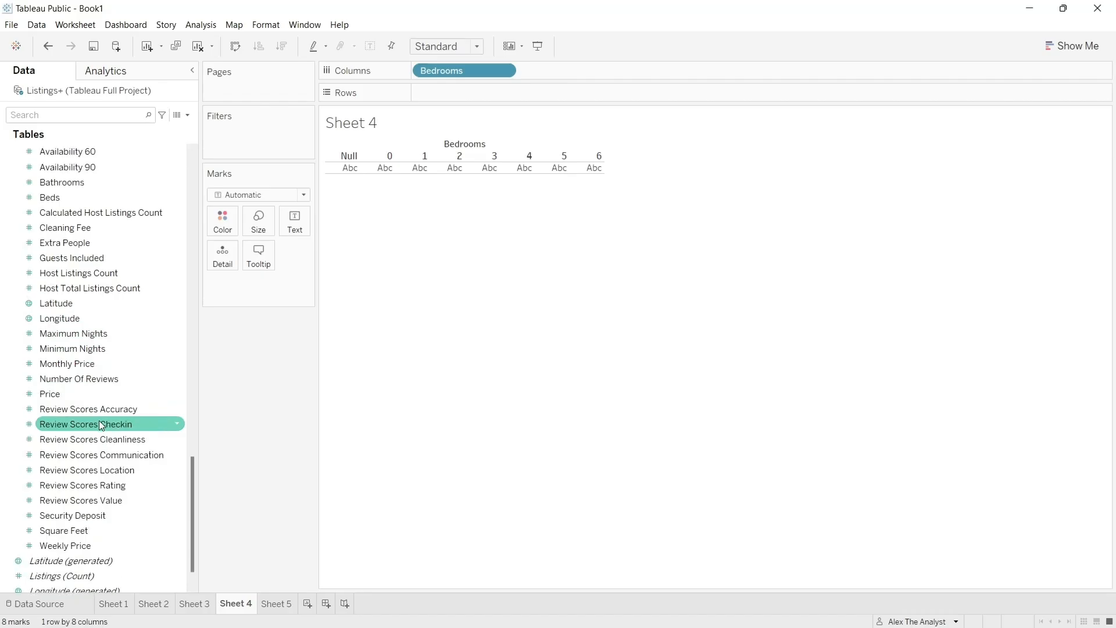
left_click_drag(102, 394, 511, 96)
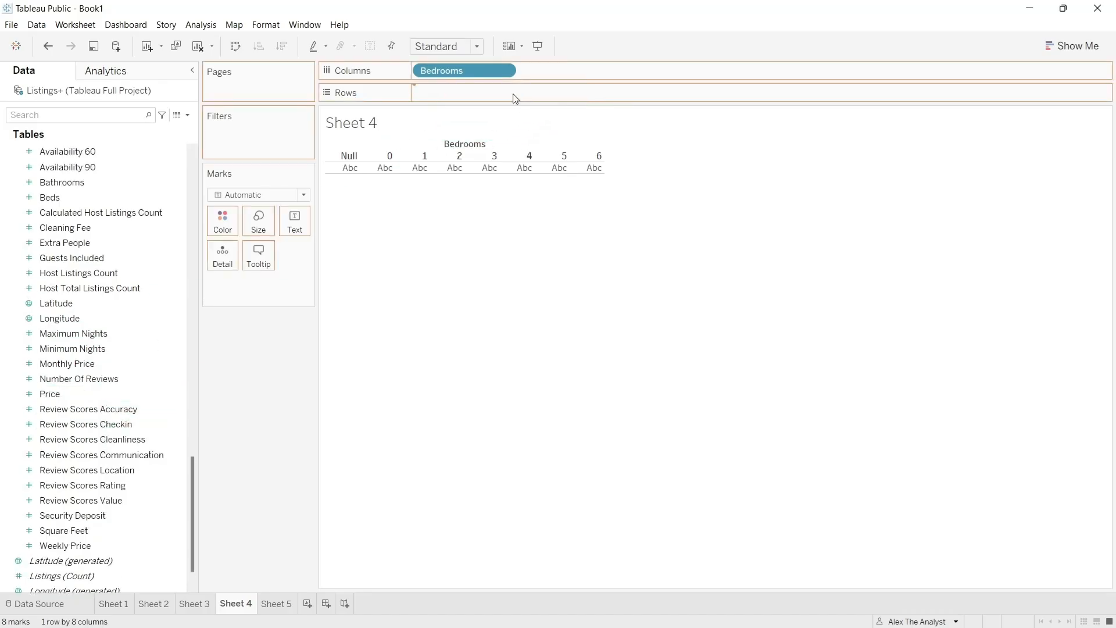
left_click(504, 93)
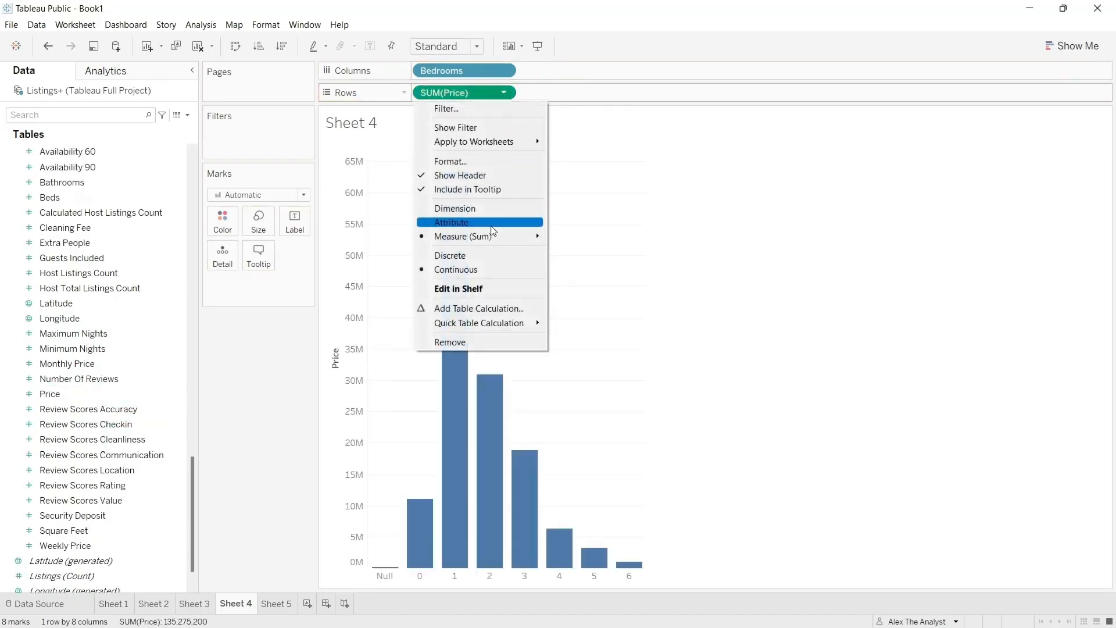
left_click(715, 308)
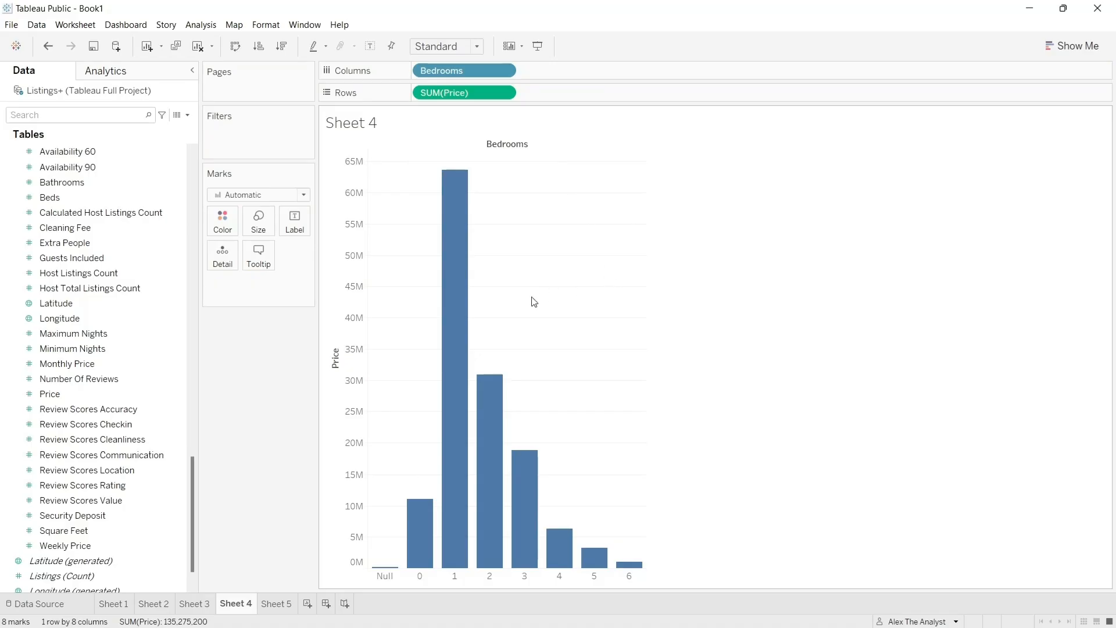
- Change the aggregation of Price on the rows to Average
left_click_drag(532, 297, 515, 346)
mouse_move(454, 203)
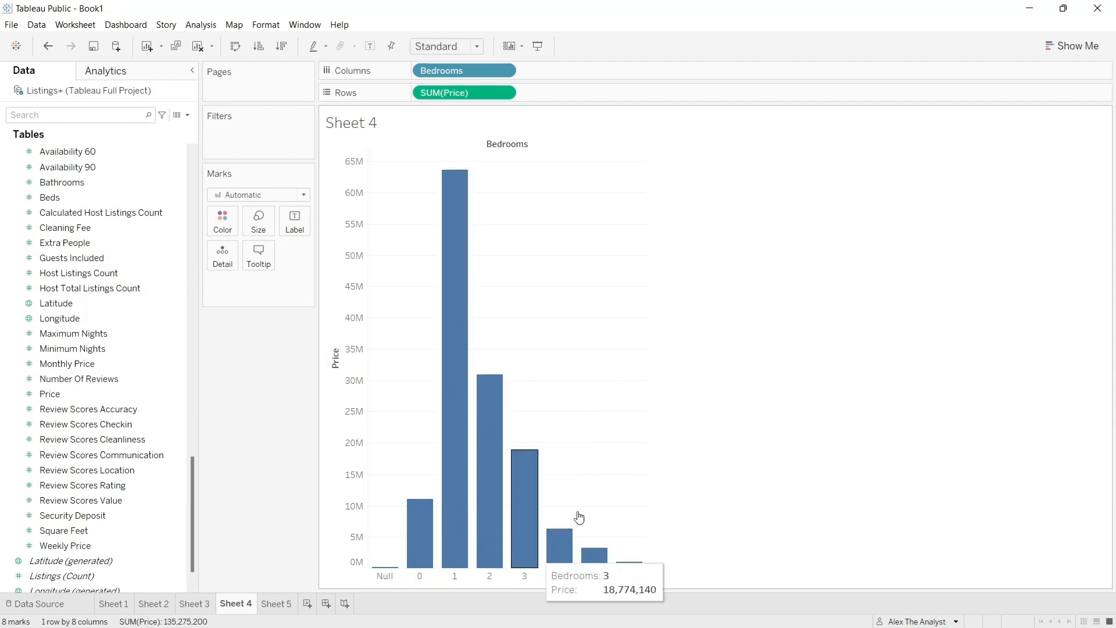
left_click(503, 92)
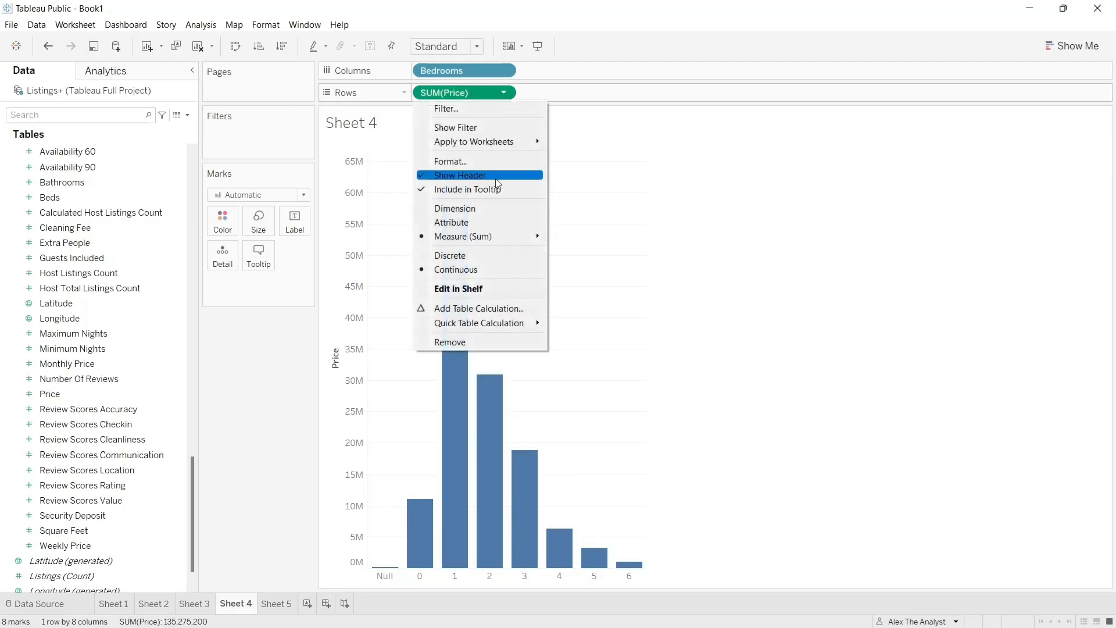
mouse_move(498, 240)
left_click(589, 251)
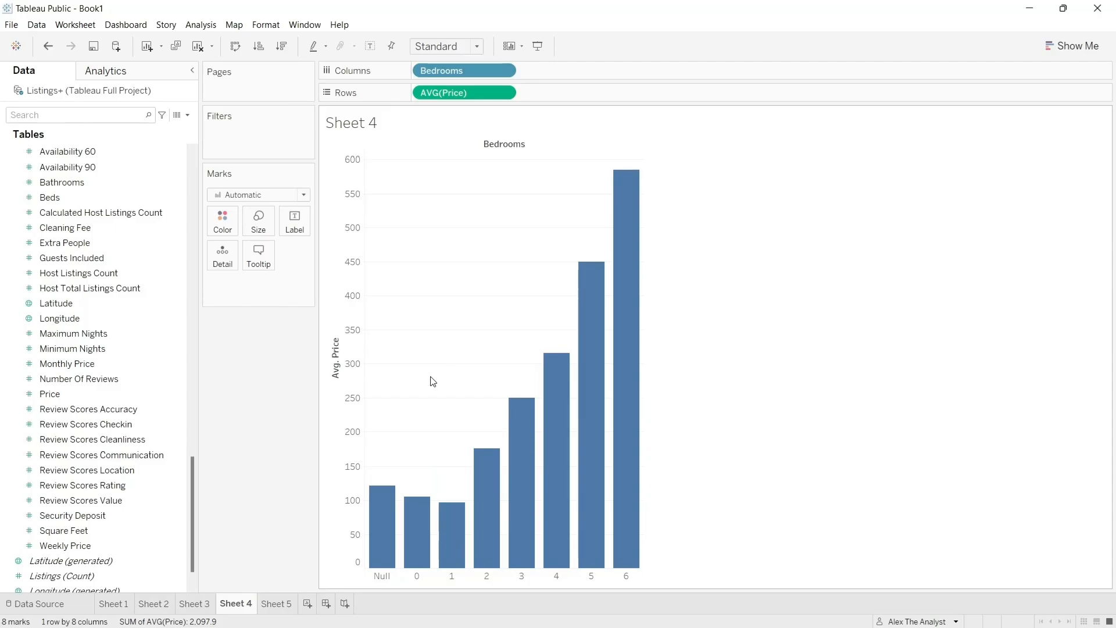
- Exclude the Null and 0 bedroom bars from the average price chart
right_click(385, 513)
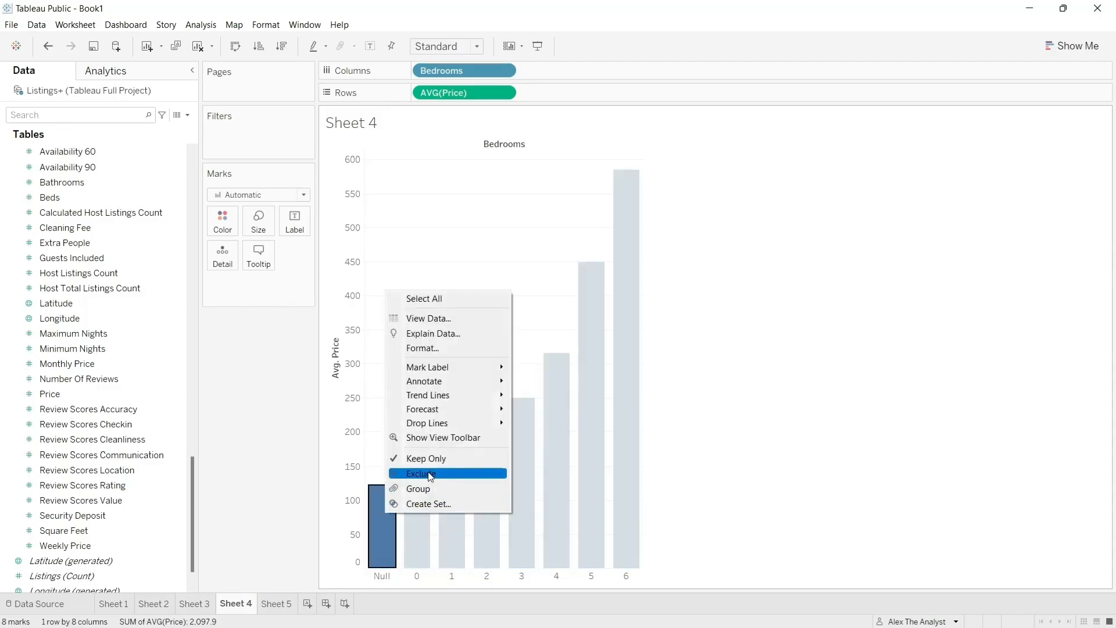
left_click(432, 476)
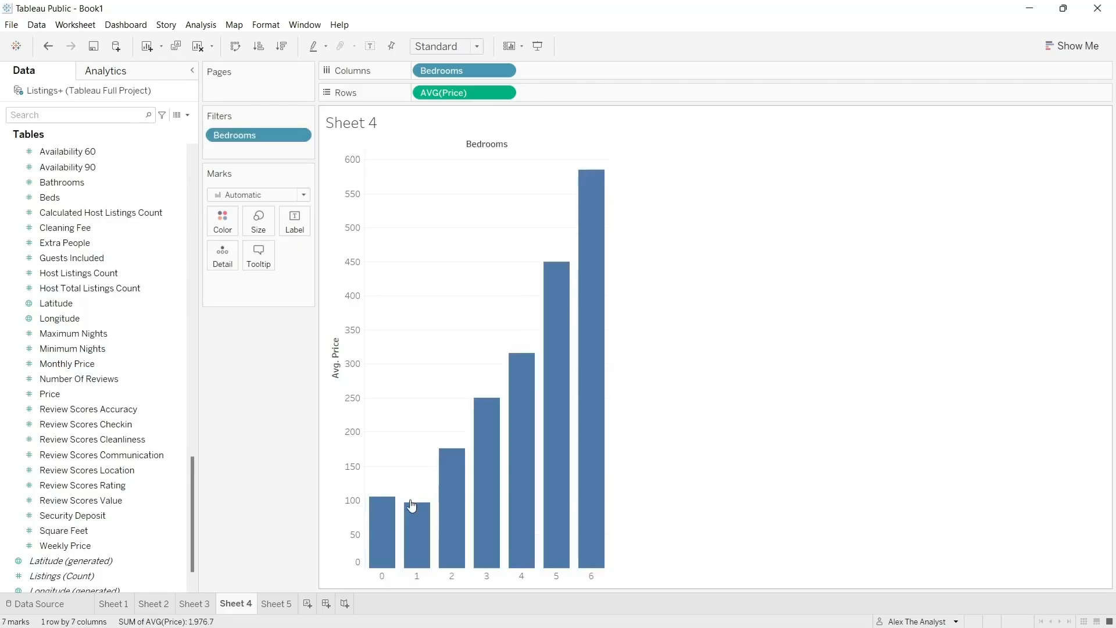
left_click(377, 526)
right_click(378, 527)
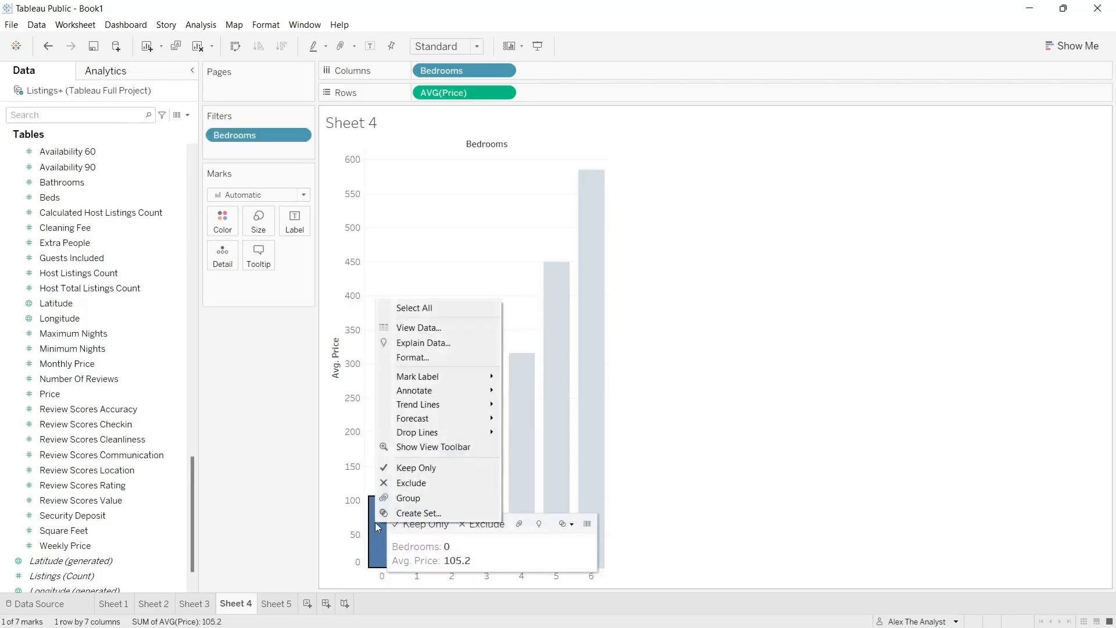
left_click(412, 483)
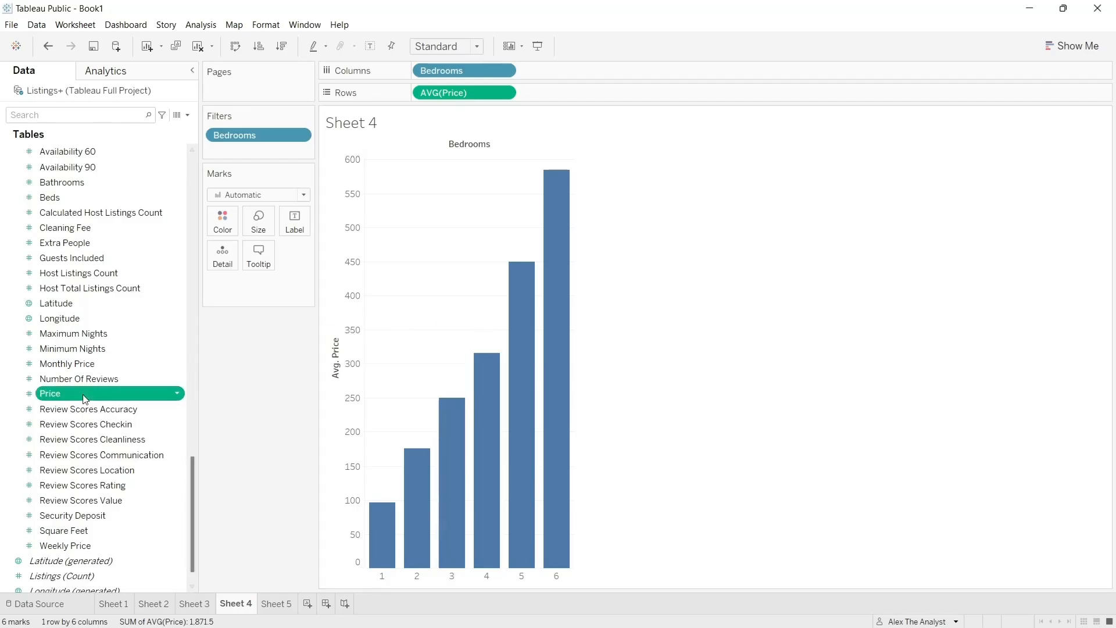
- Add the Price measure to the marks and show it as the label of the bars
left_click_drag(88, 394, 249, 289)
left_click(217, 284)
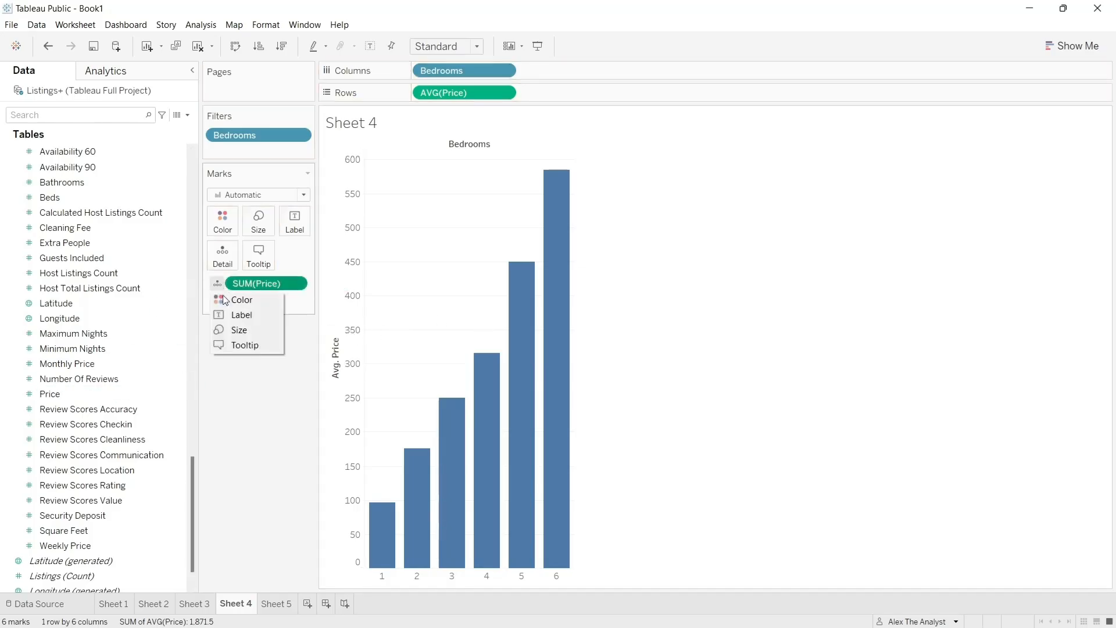
left_click(225, 312)
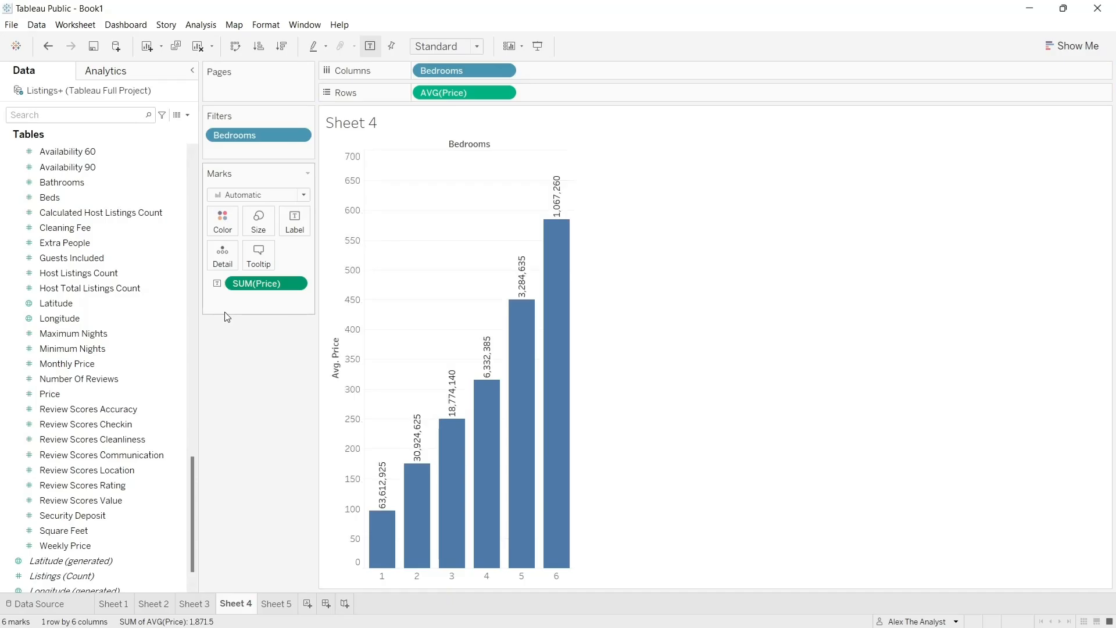
- Widen the bar chart so the price labels fit horizontally above the bars
left_click(295, 285)
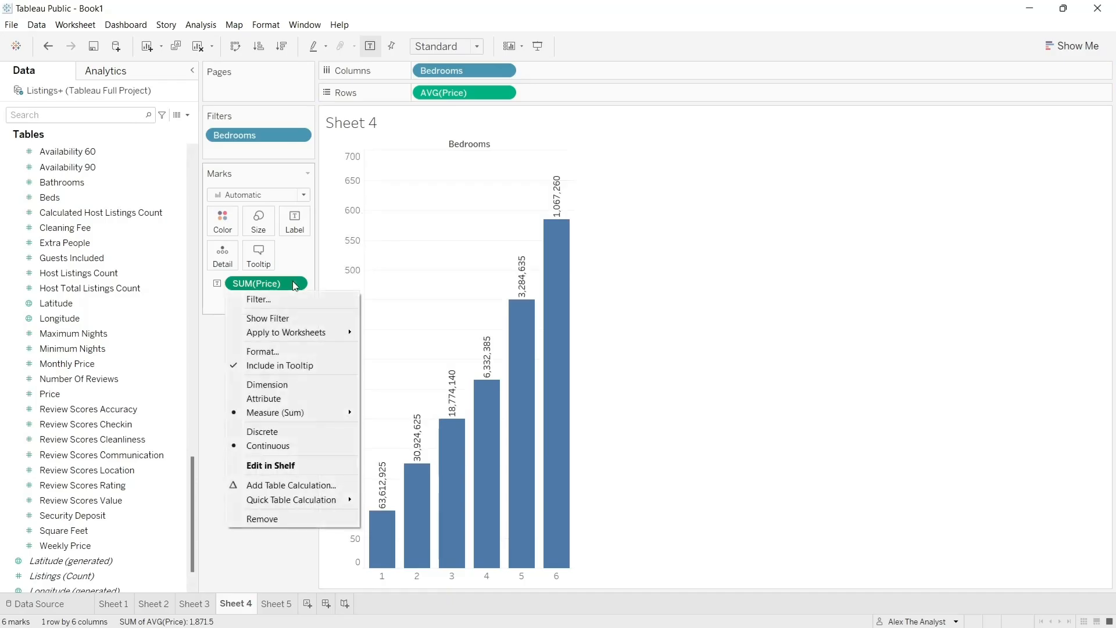
left_click(624, 345)
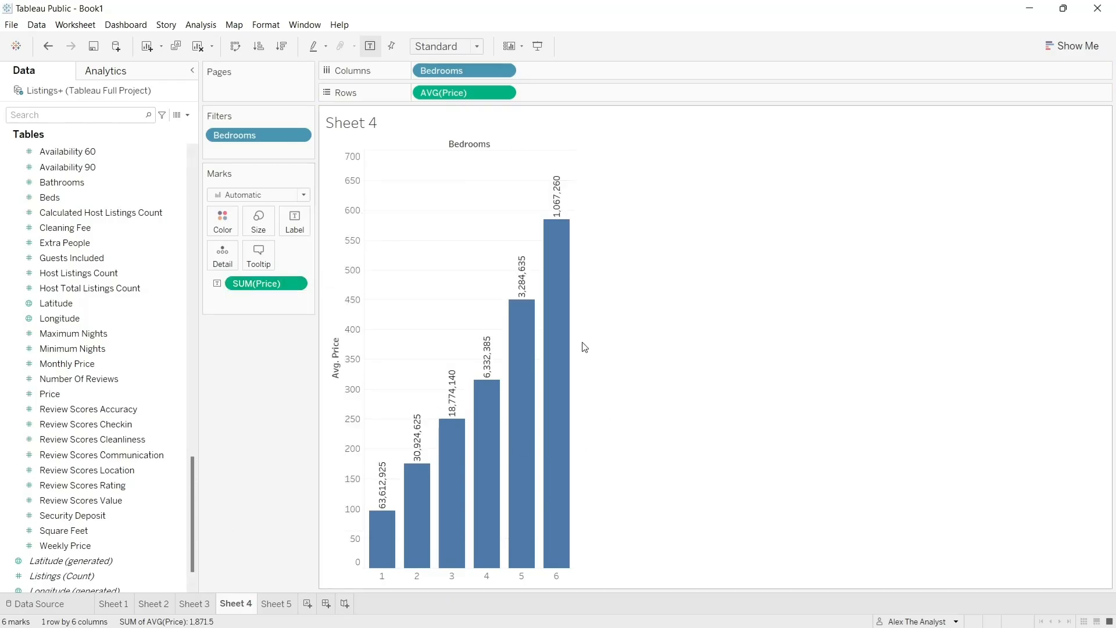
mouse_move(574, 335)
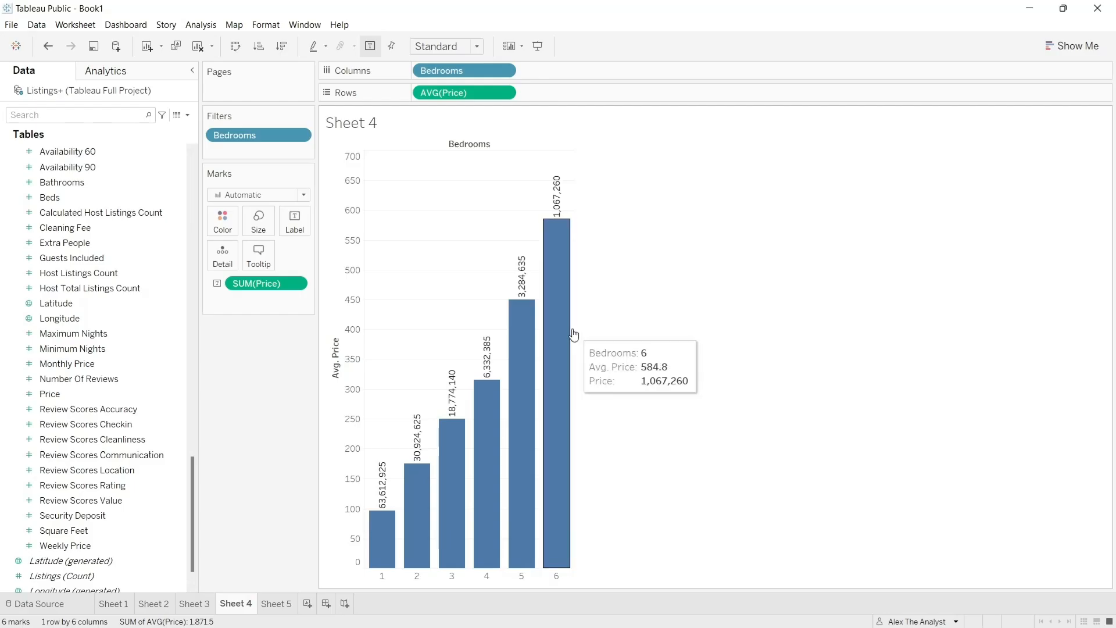
left_click_drag(574, 335, 693, 324)
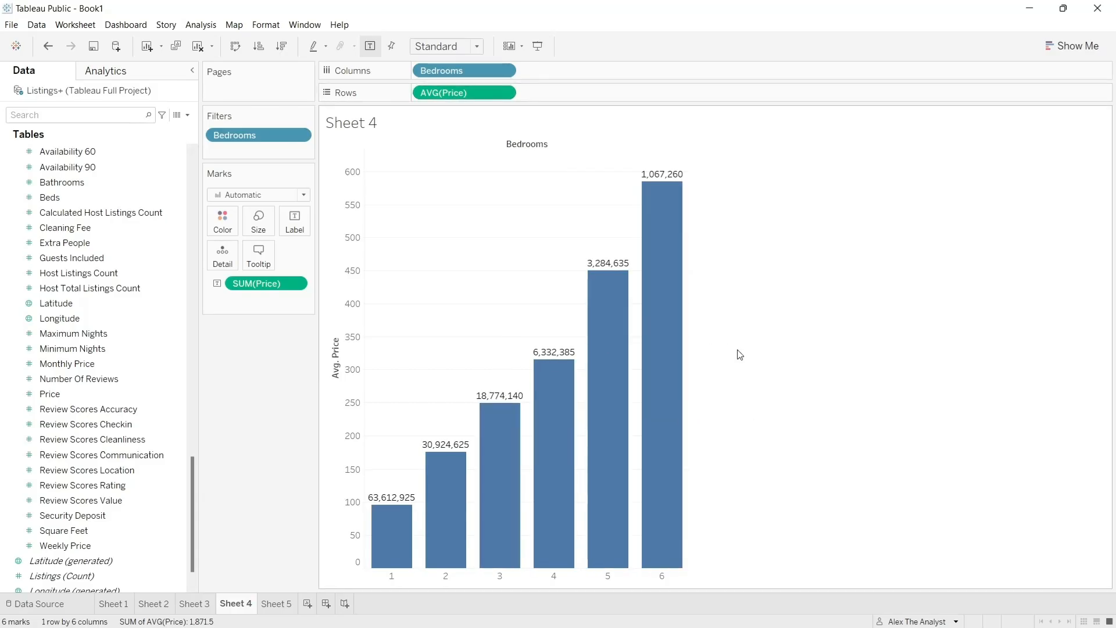
- Change the aggregation of the Price label on the bars to Average
right_click(297, 290)
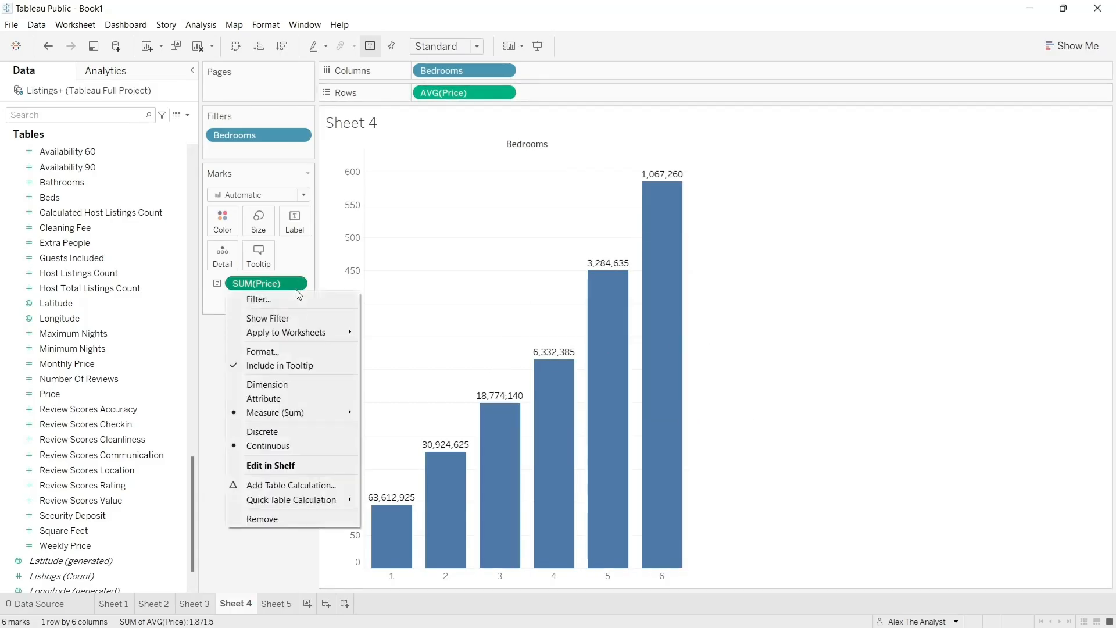
mouse_move(335, 412)
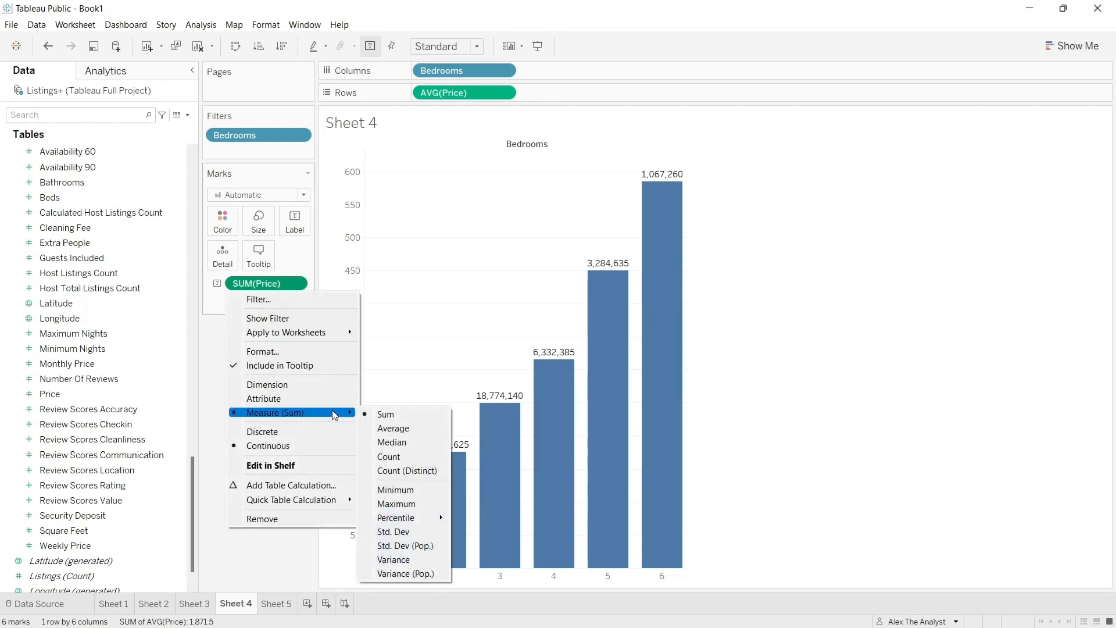
left_click(410, 432)
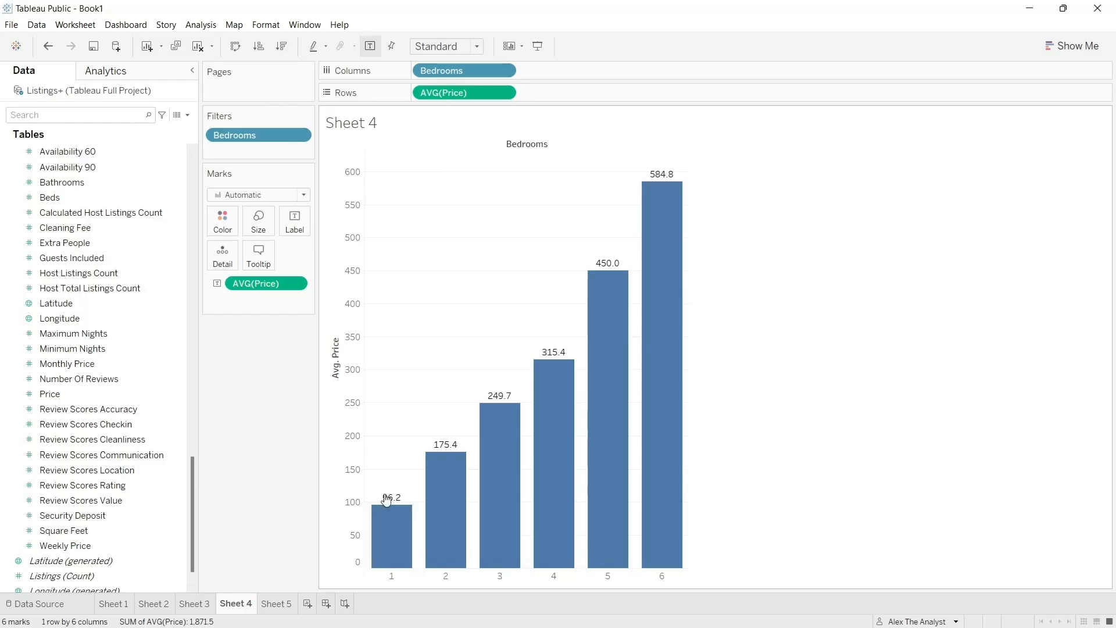
mouse_move(414, 510)
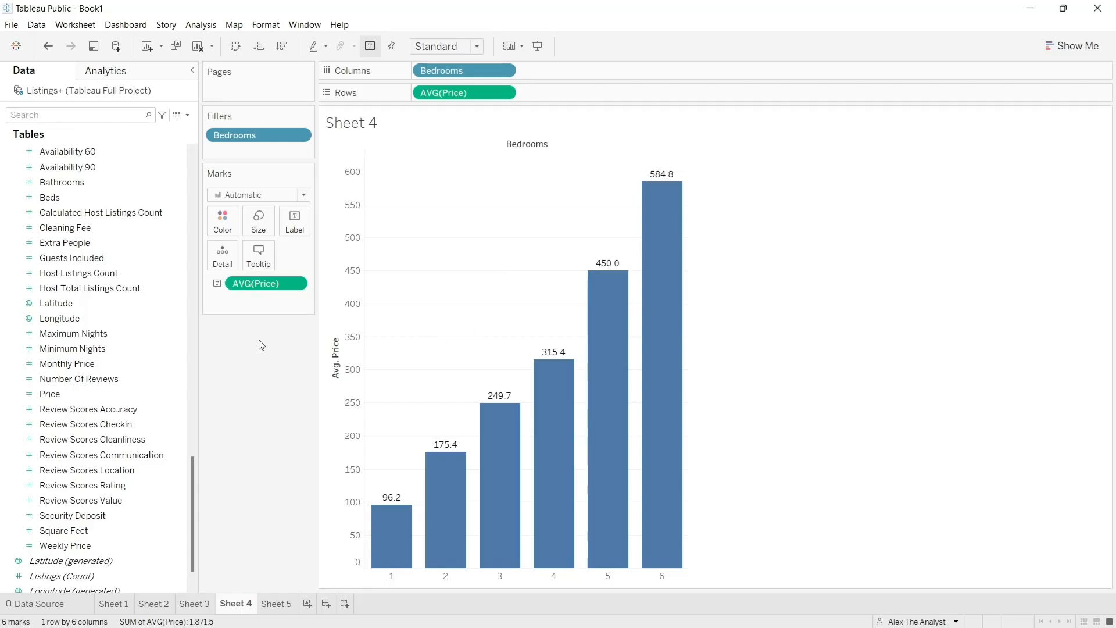
- Switch to Sheet 5 and place the Bedrooms dimension from Listings on the rows
left_click(276, 604)
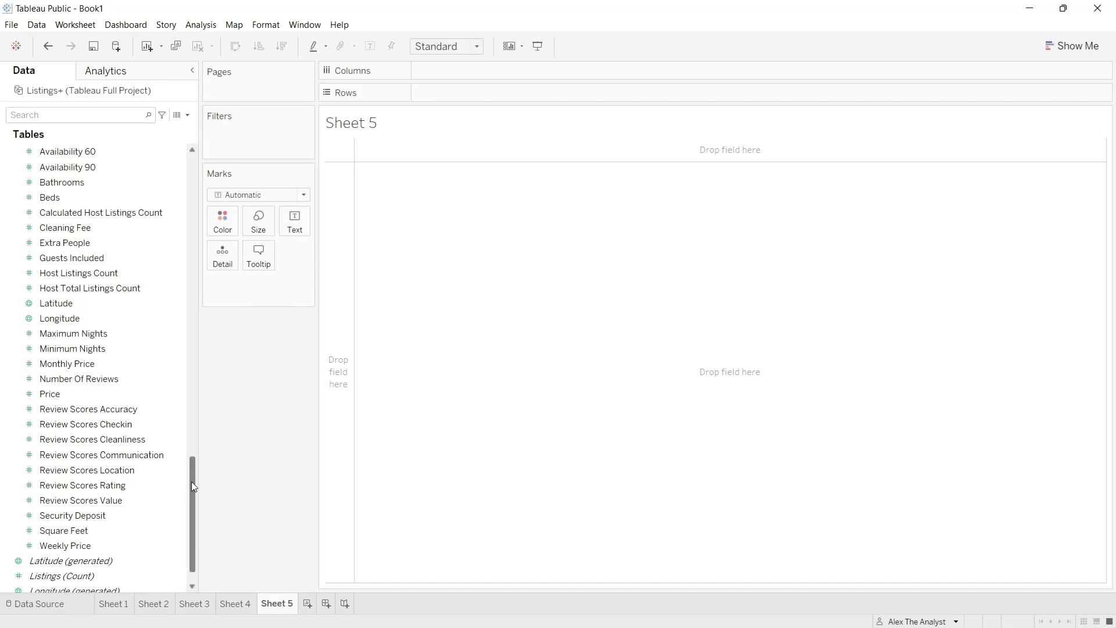
scroll(193, 486, "up", 2)
left_click_drag(194, 457, 501, 92)
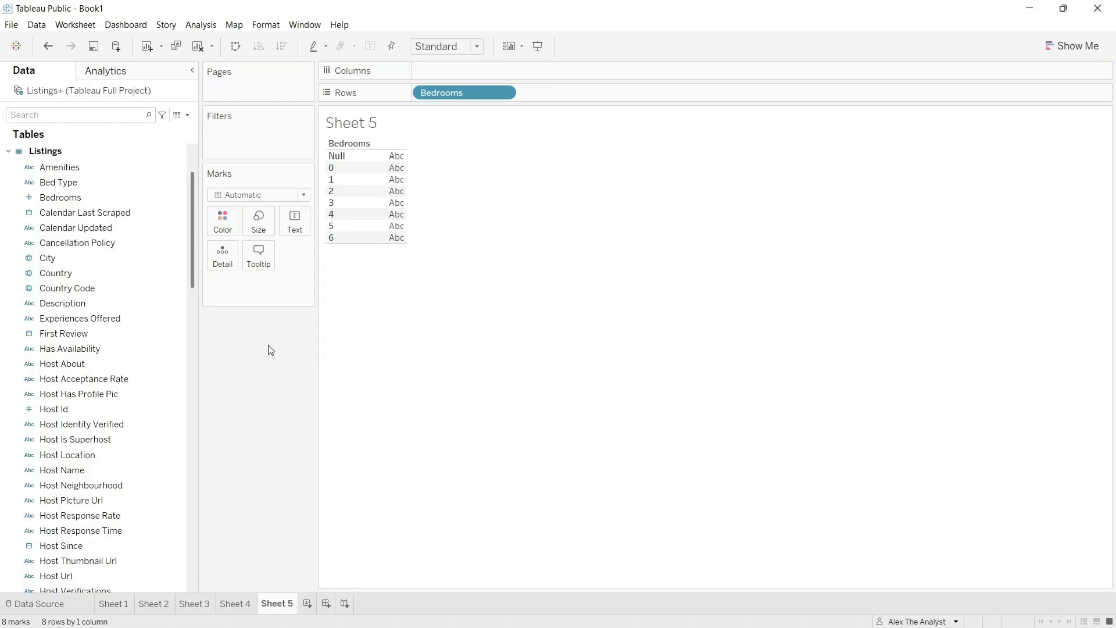
- Add the Id field from Listings to the marks and show it as text for each bedroom count
scroll(193, 237, "up", 1)
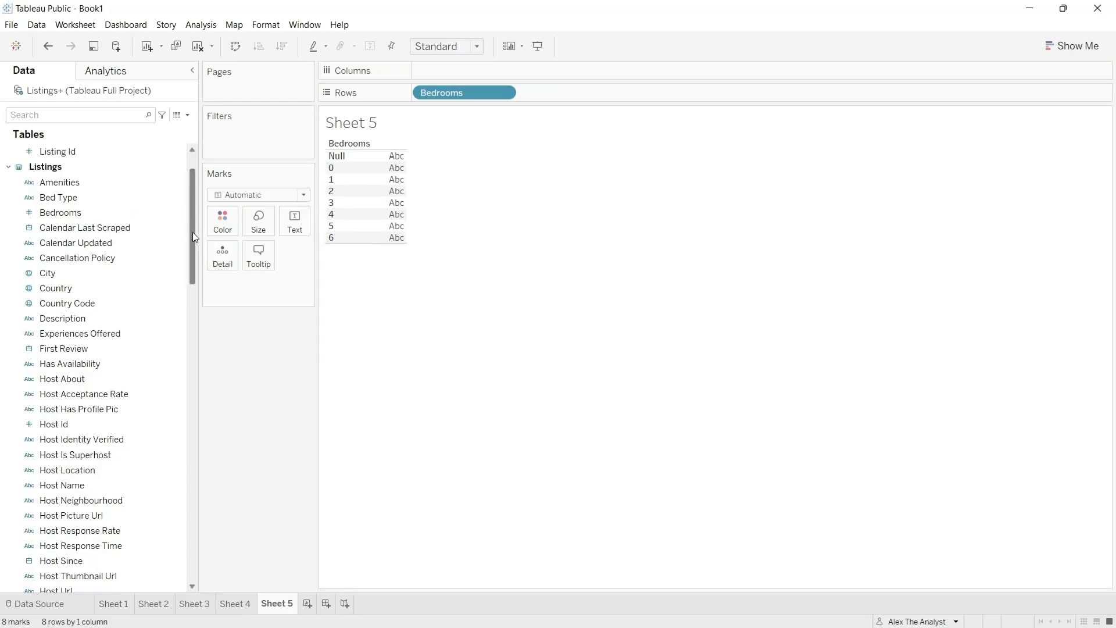
left_click(84, 279)
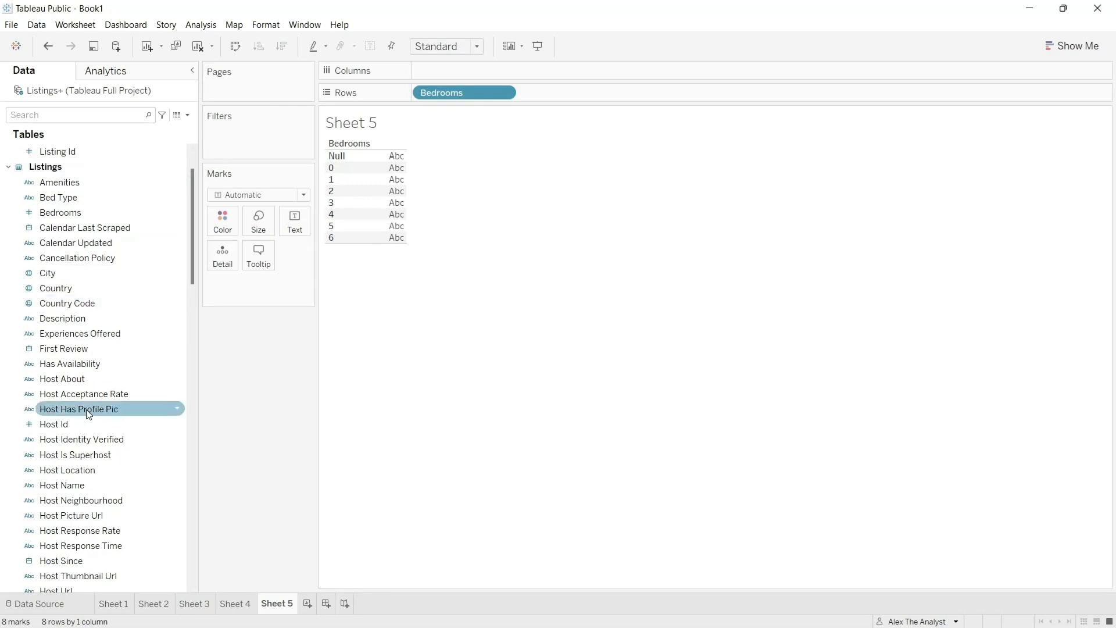
scroll(86, 410, "down", 7)
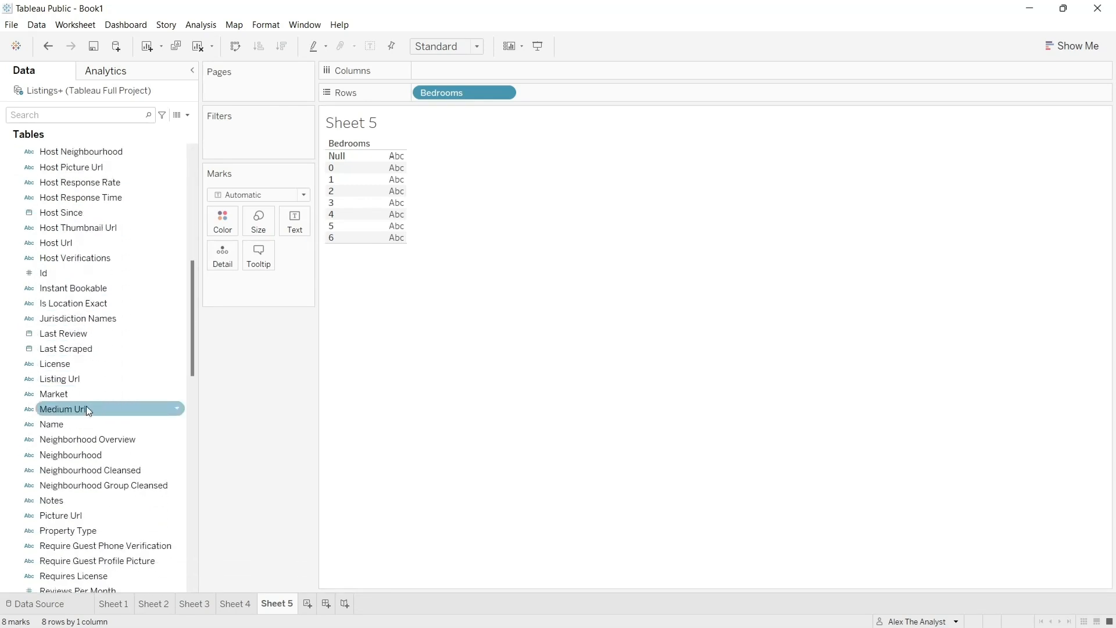
scroll(86, 401, "up", 2)
left_click(89, 347)
left_click_drag(90, 344, 258, 288)
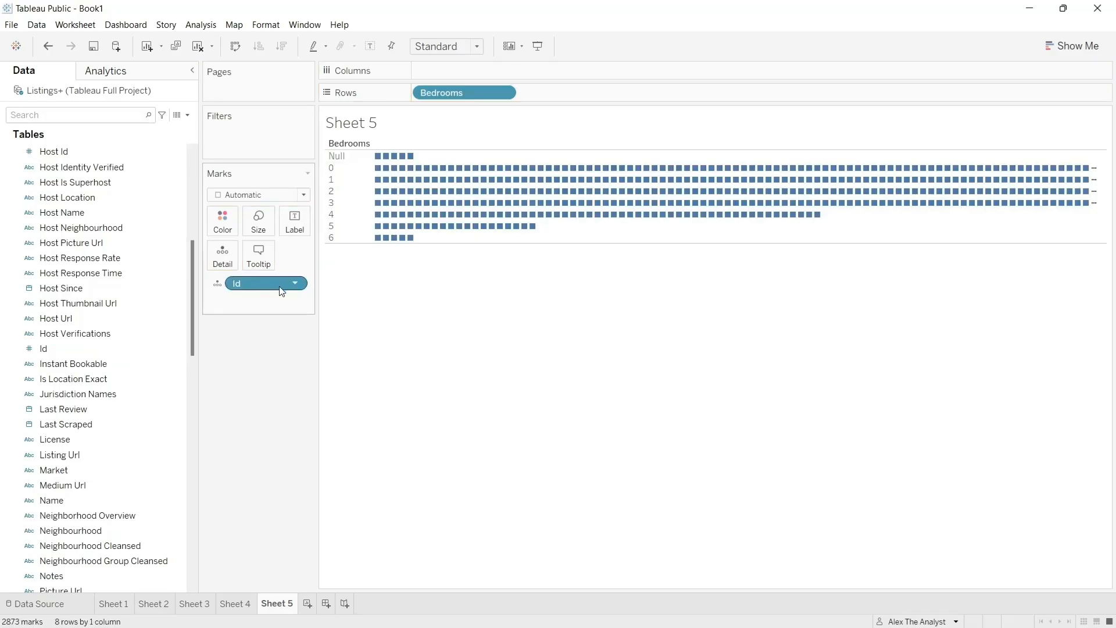
left_click(223, 290)
left_click(239, 316)
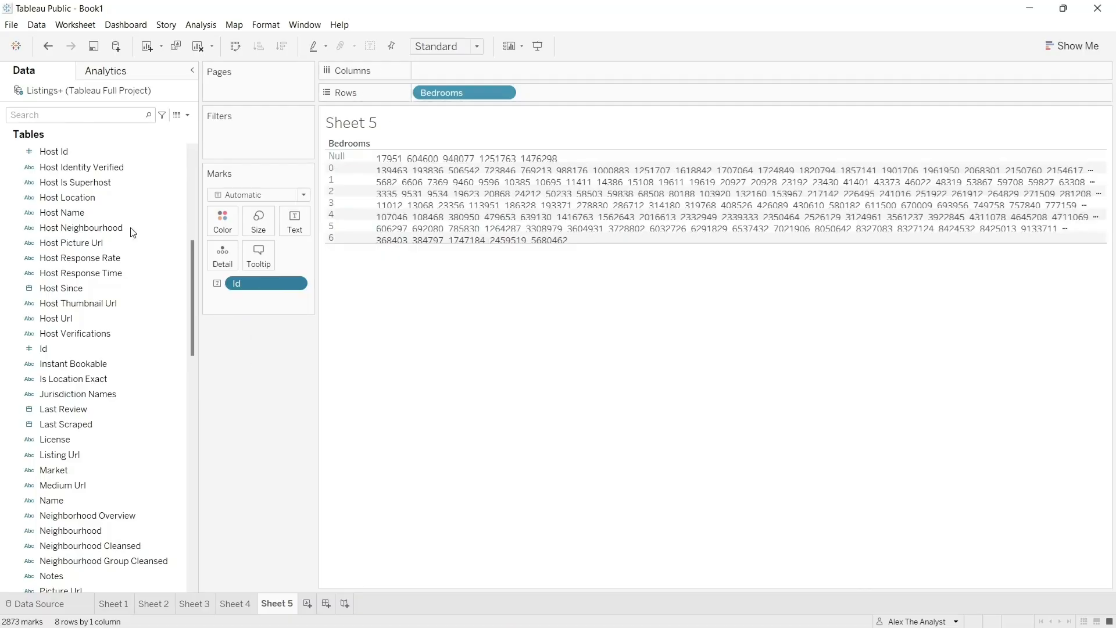
- Add a Bedrooms filter to Sheet 5 that leaves out the Null and 0 values
scroll(101, 326, "up", 3)
scroll(101, 330, "up", 3)
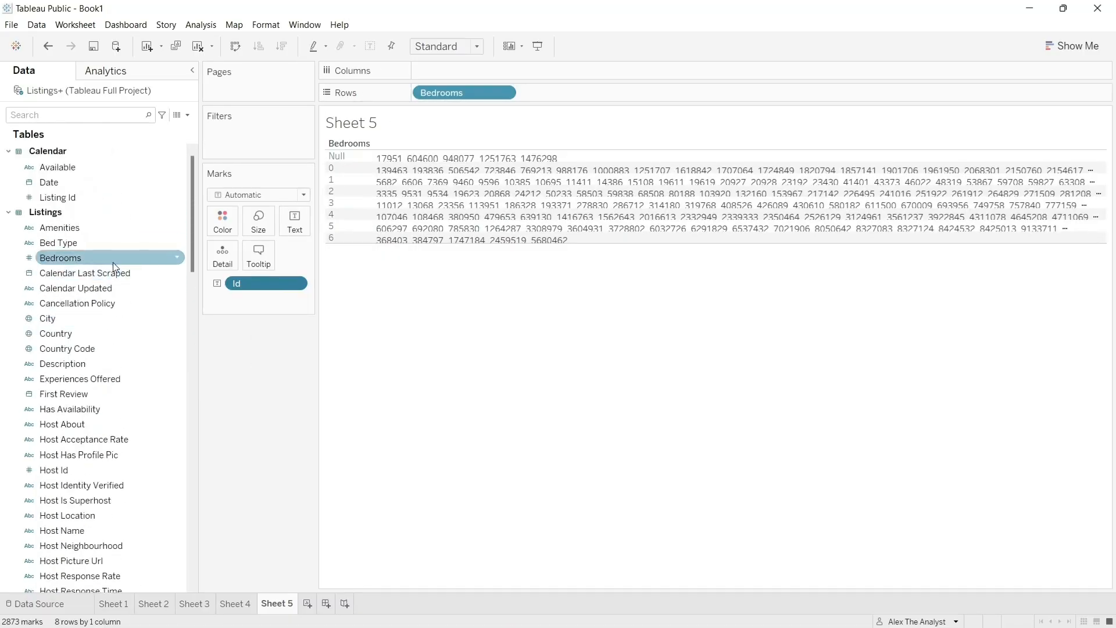
left_click_drag(118, 257, 257, 150)
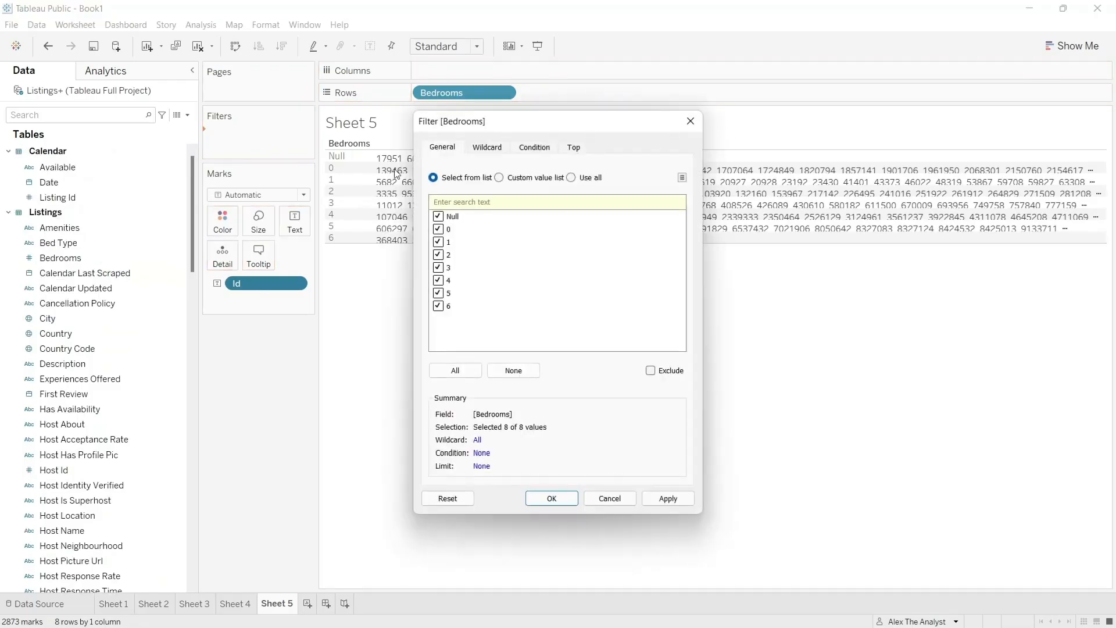
left_click(439, 216)
left_click(439, 230)
left_click(666, 499)
left_click(567, 500)
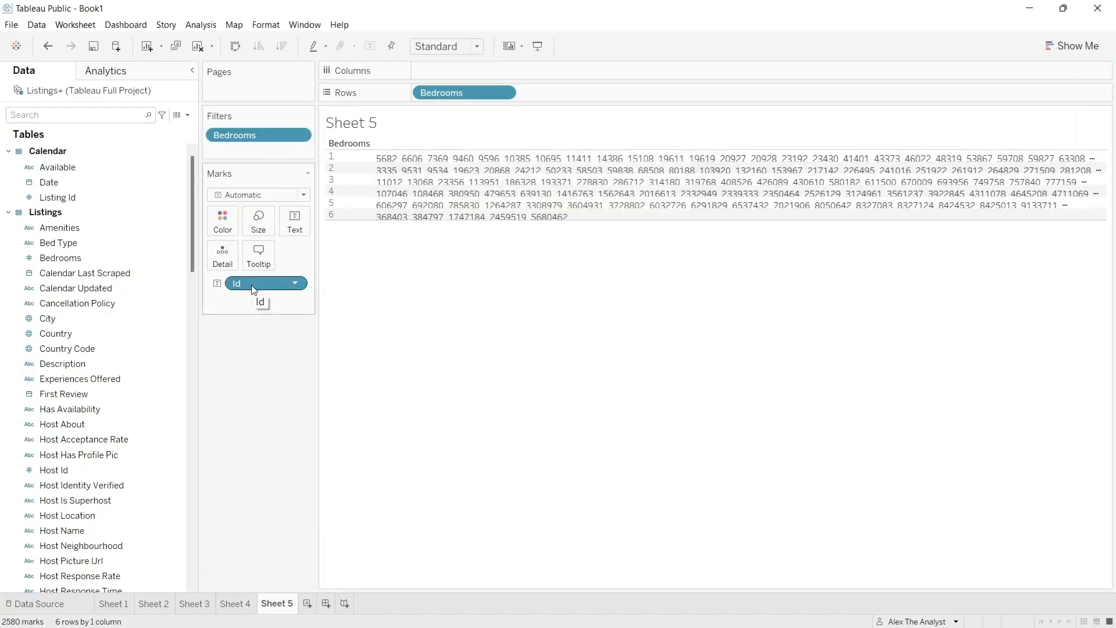
left_click(296, 283)
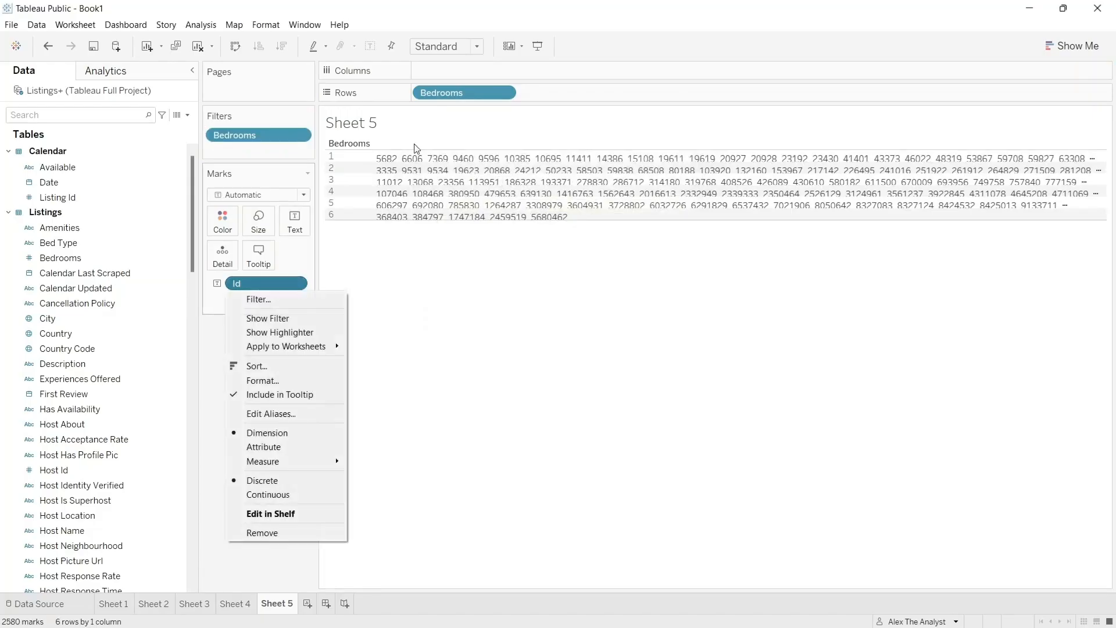
left_click(265, 282)
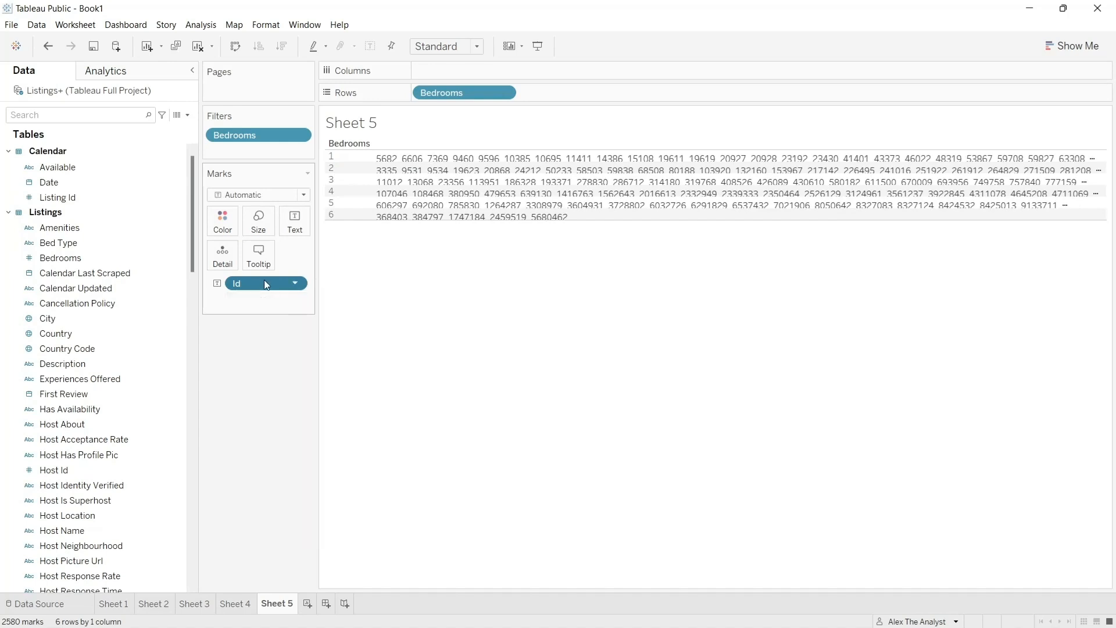
double_click(264, 282)
left_click(223, 340)
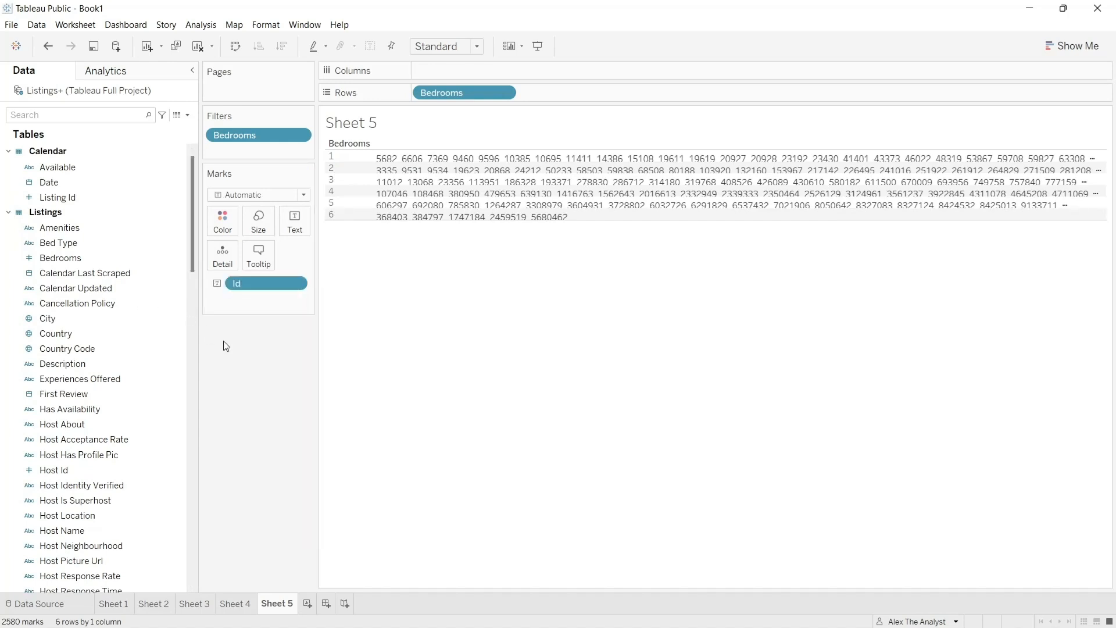
- Remove the Id field from the Sheet 5 marks and add it again from Listings as a detail
left_click_drag(264, 288, 110, 327)
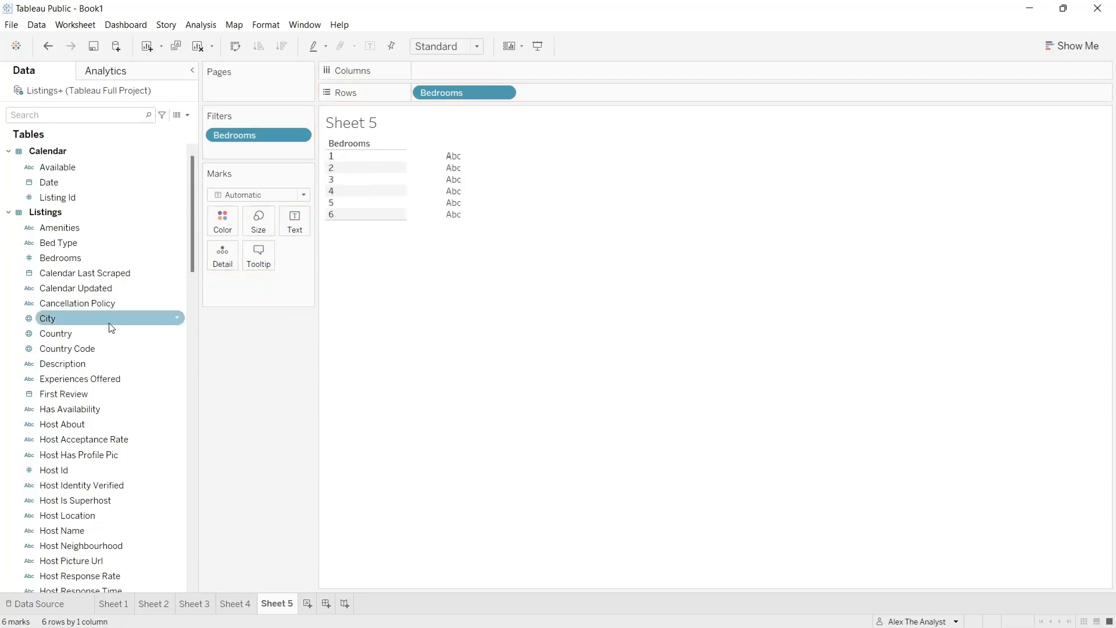
scroll(92, 395, "down", 5)
mouse_move(92, 395)
left_mouse_down()
mouse_move(85, 418)
mouse_move(109, 405)
left_mouse_up()
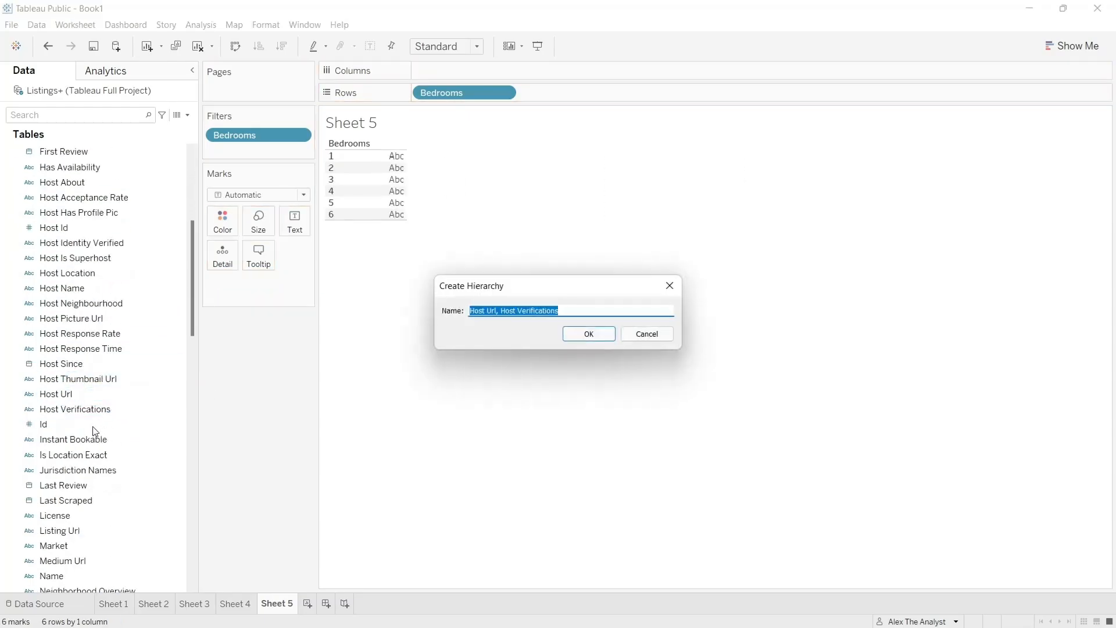
left_click(640, 331)
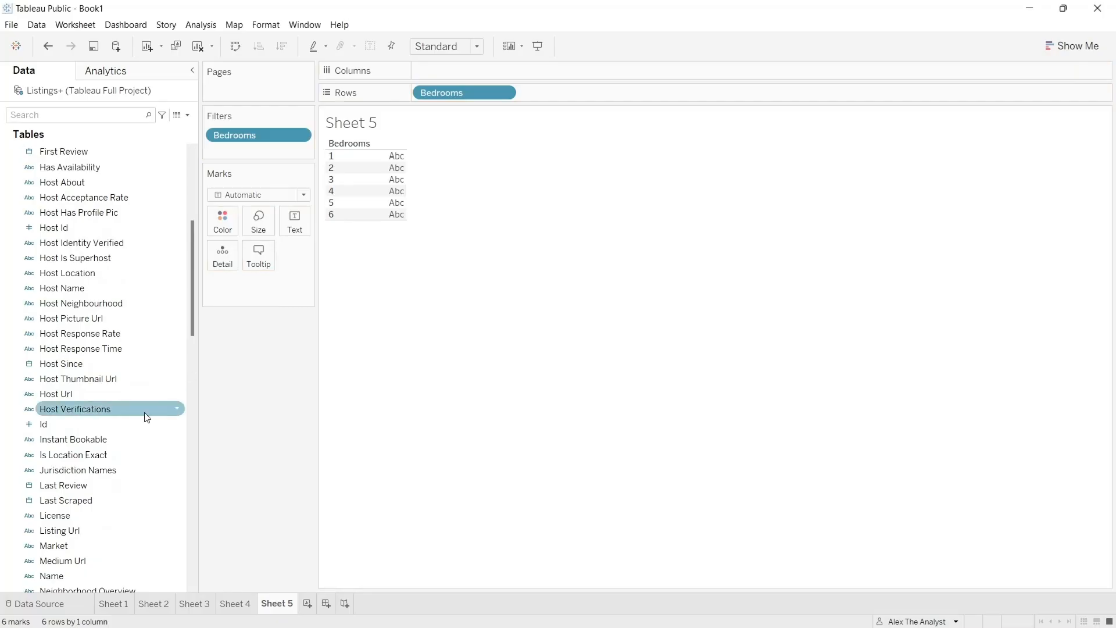
left_click_drag(118, 424, 262, 292)
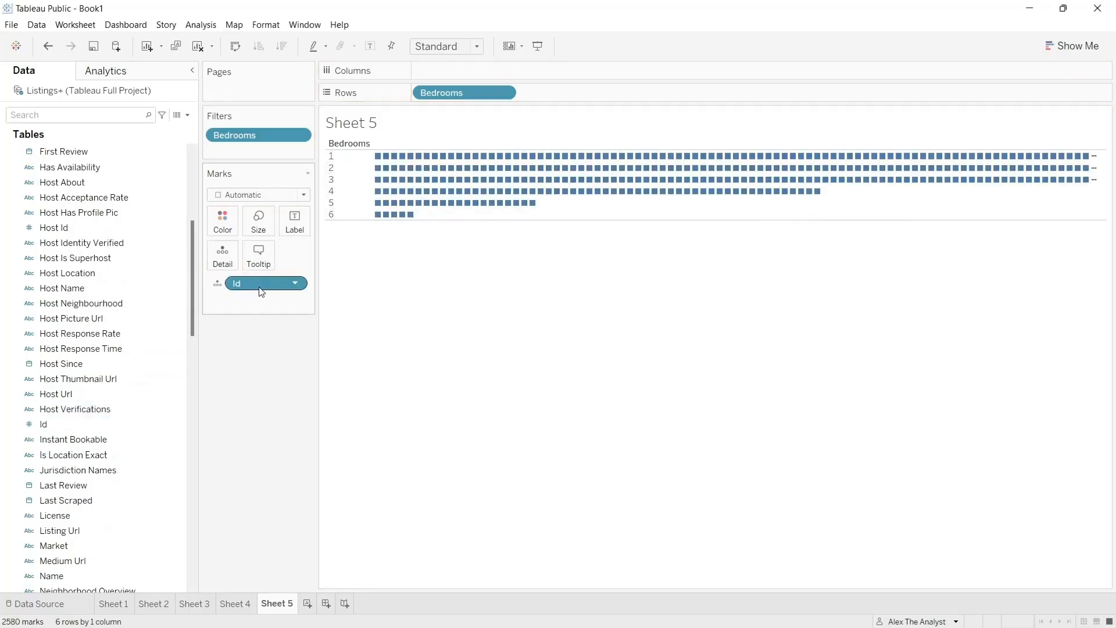
- Change the Id mark to a Count measure and show it as text for each bedroom count
left_click(295, 284)
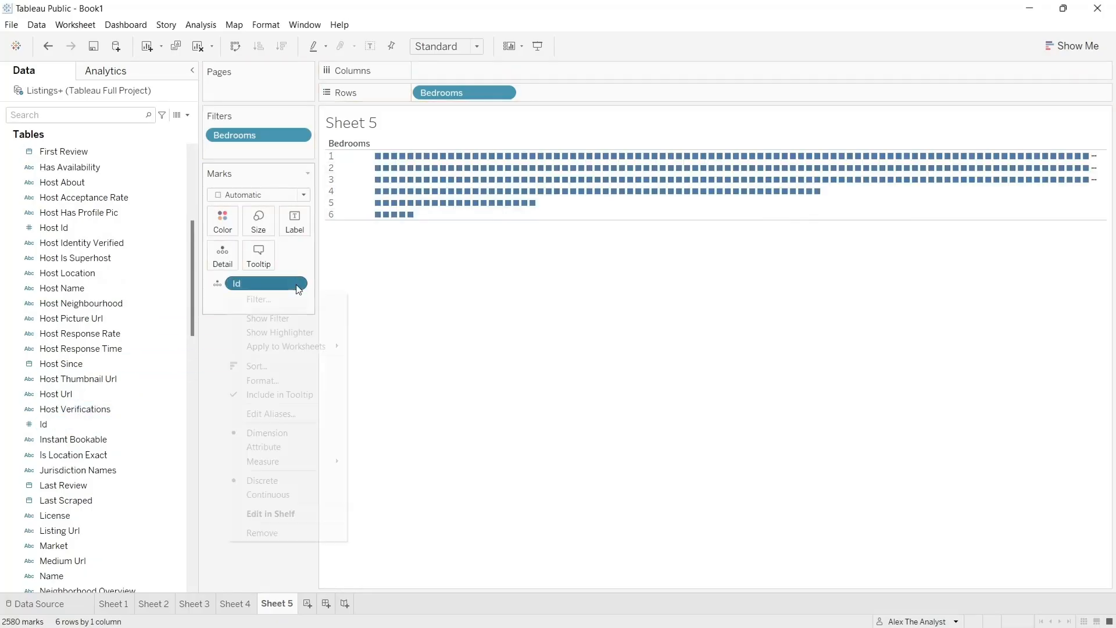
left_click(281, 444)
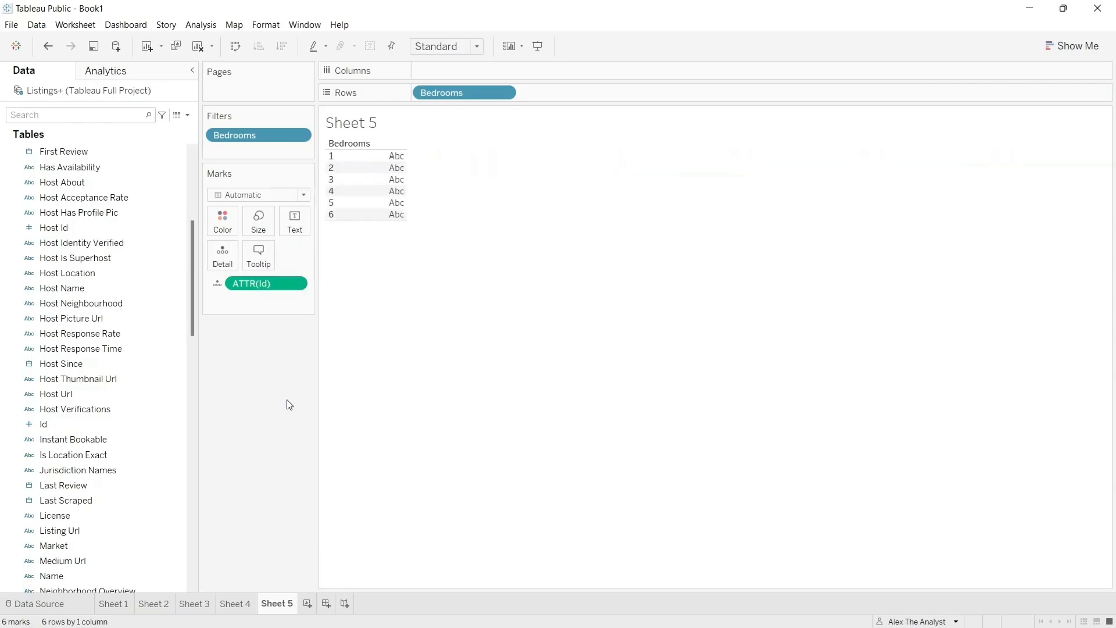
left_click(298, 285)
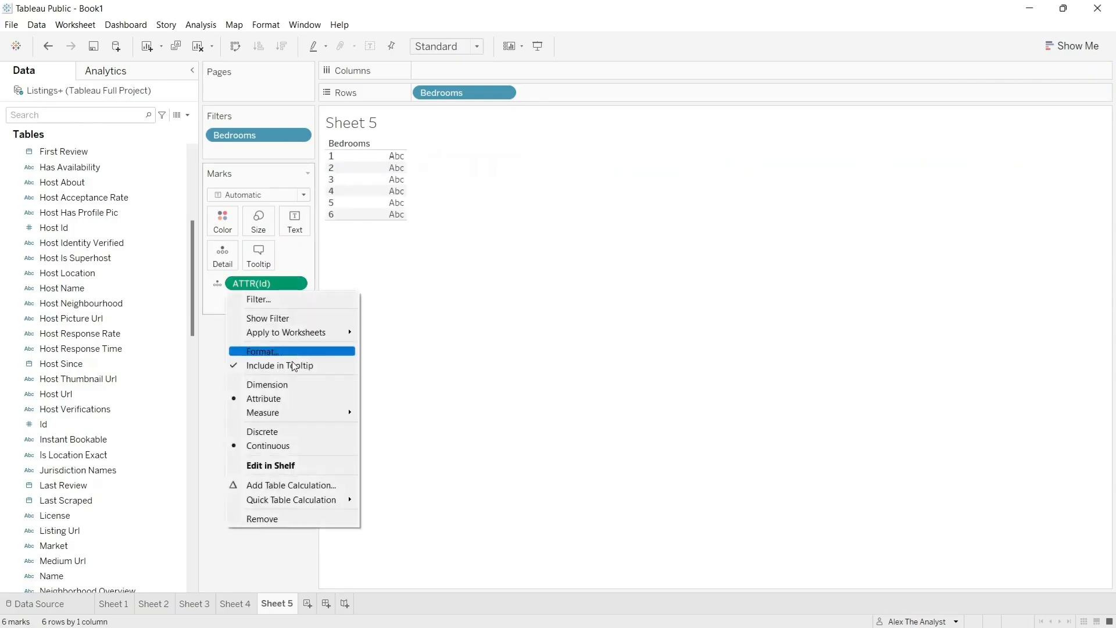
mouse_move(300, 414)
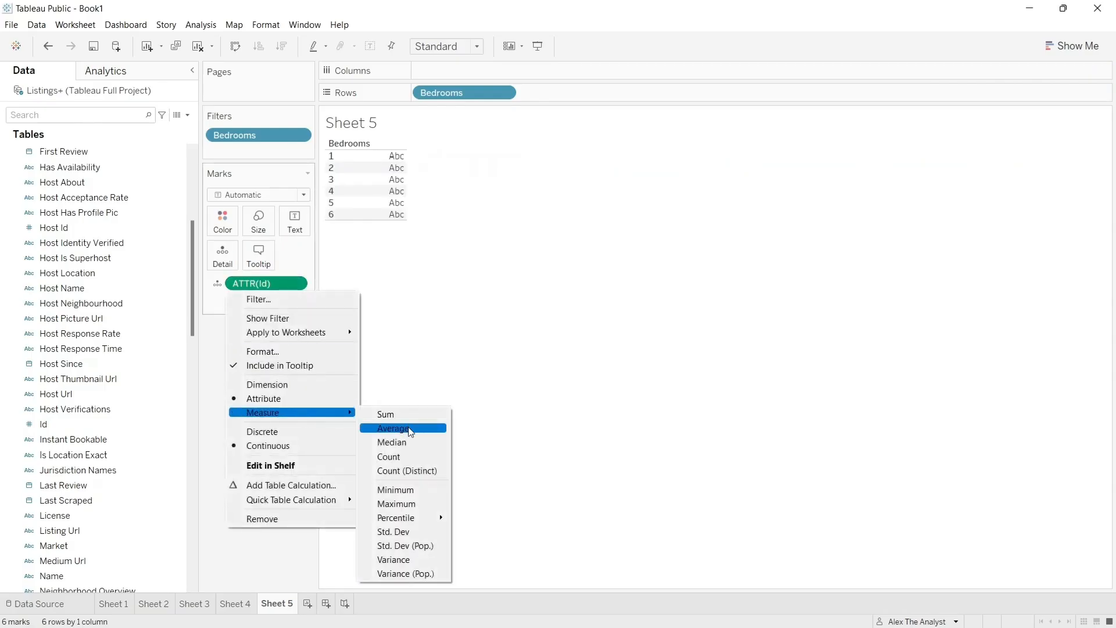
left_click(400, 457)
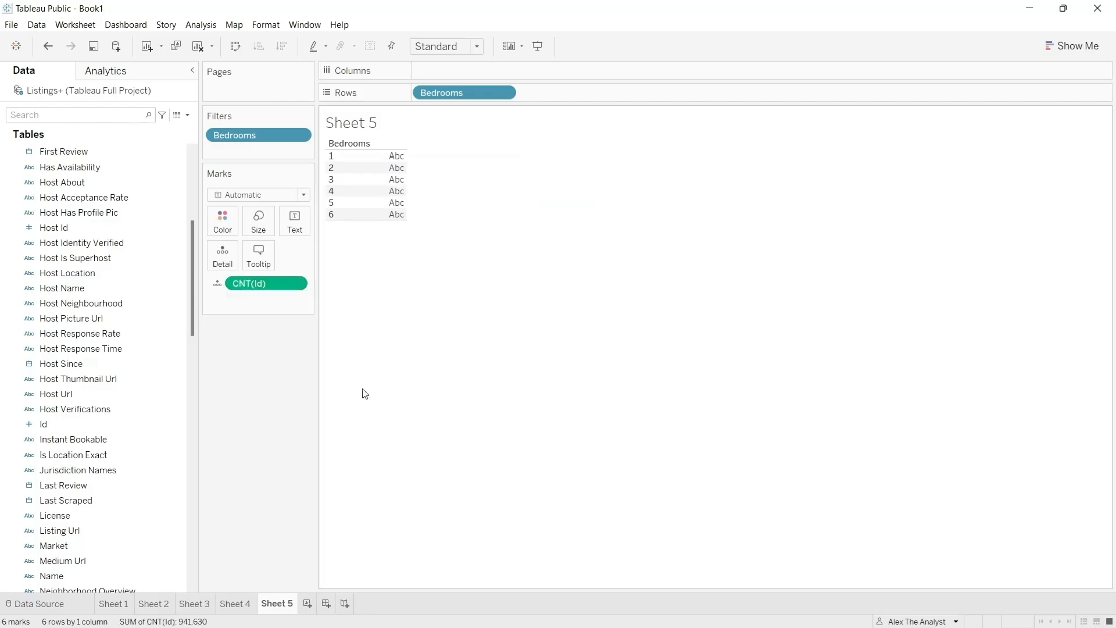
left_click(217, 288)
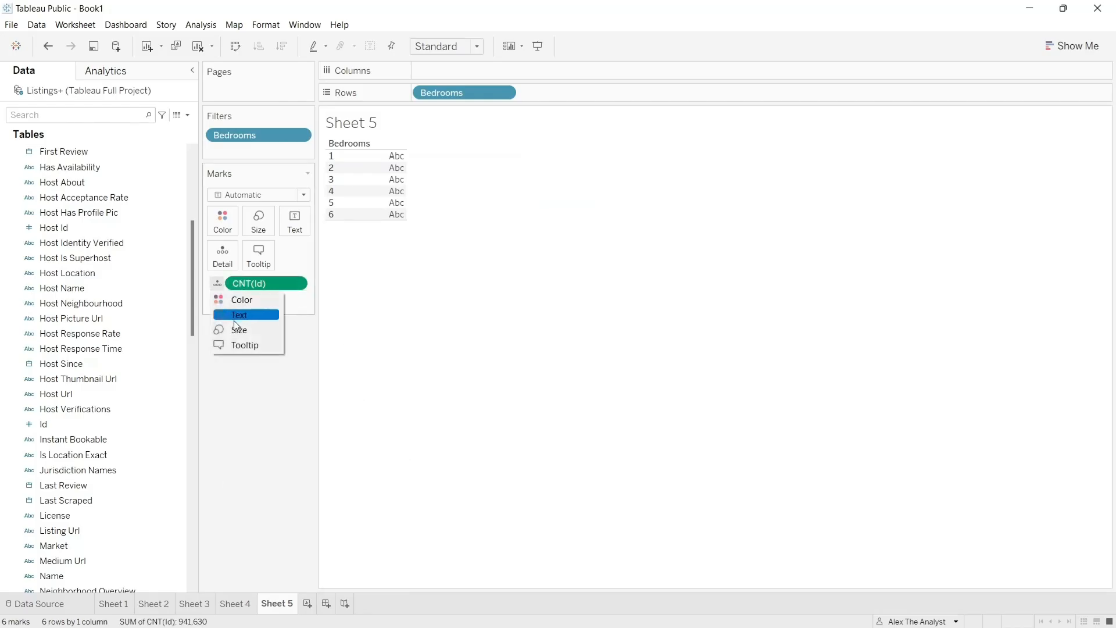
left_click(252, 317)
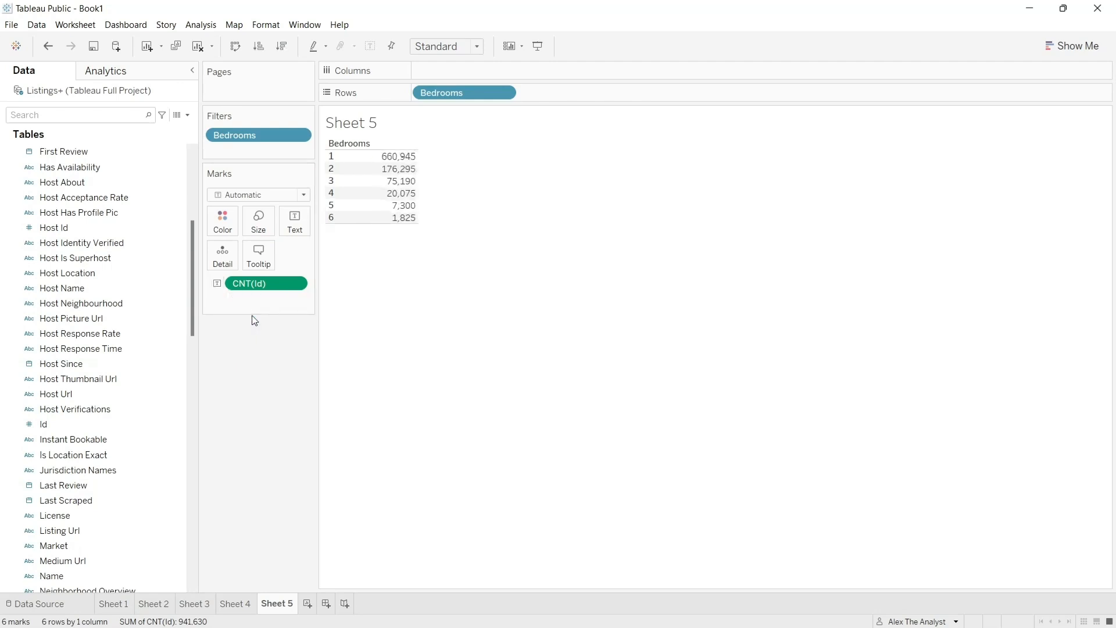
- Change the aggregation of the Id text to Count (Distinct)
left_click(295, 283)
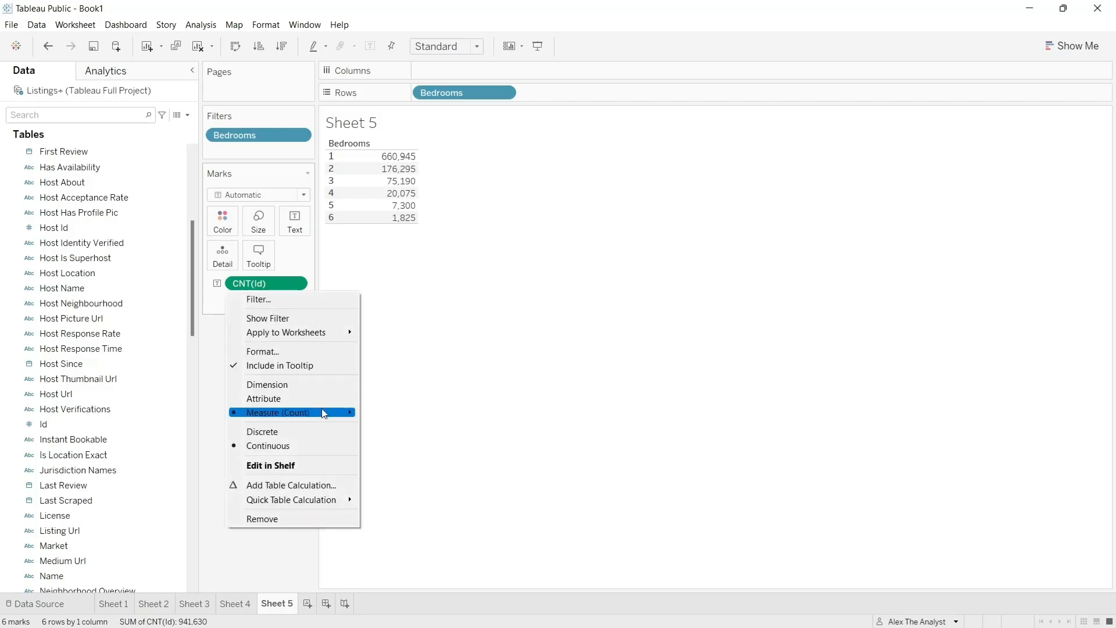
mouse_move(325, 413)
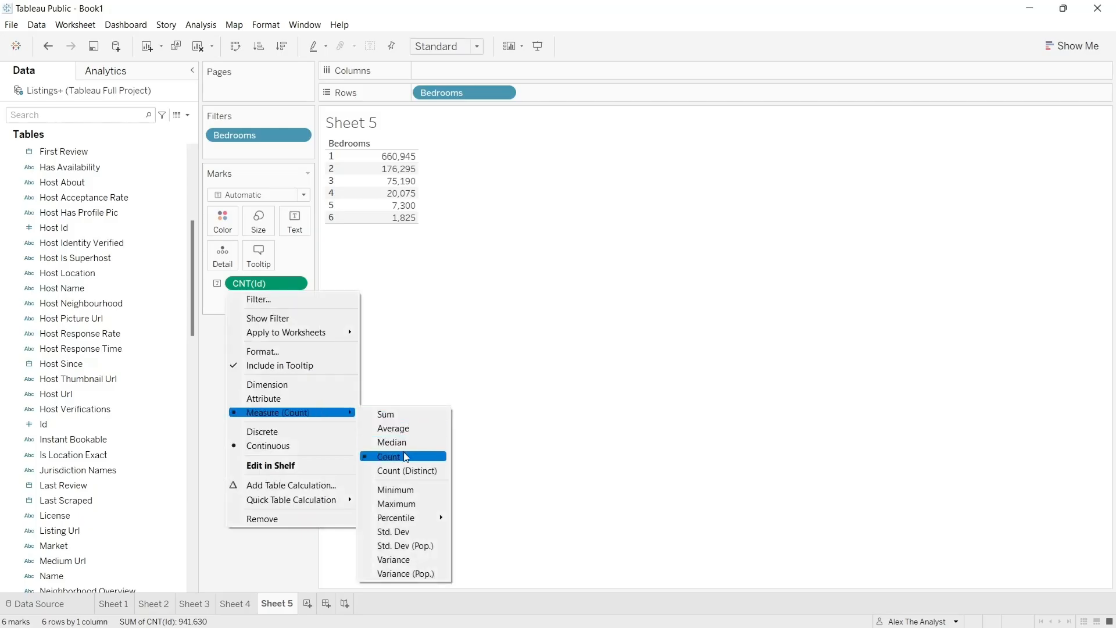
left_click(407, 471)
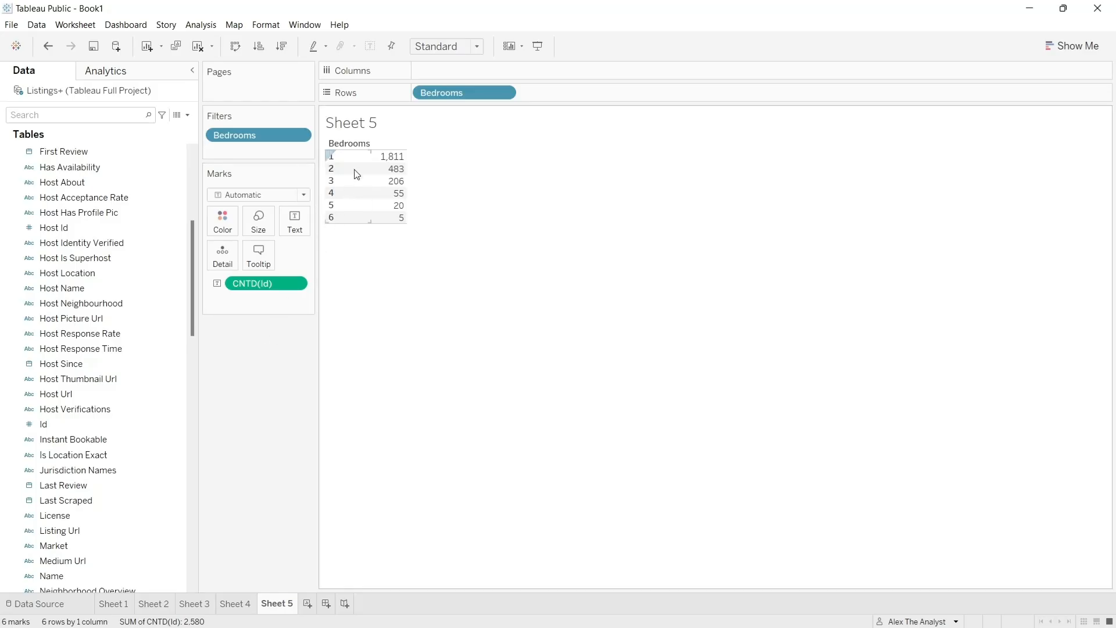
left_click(235, 603)
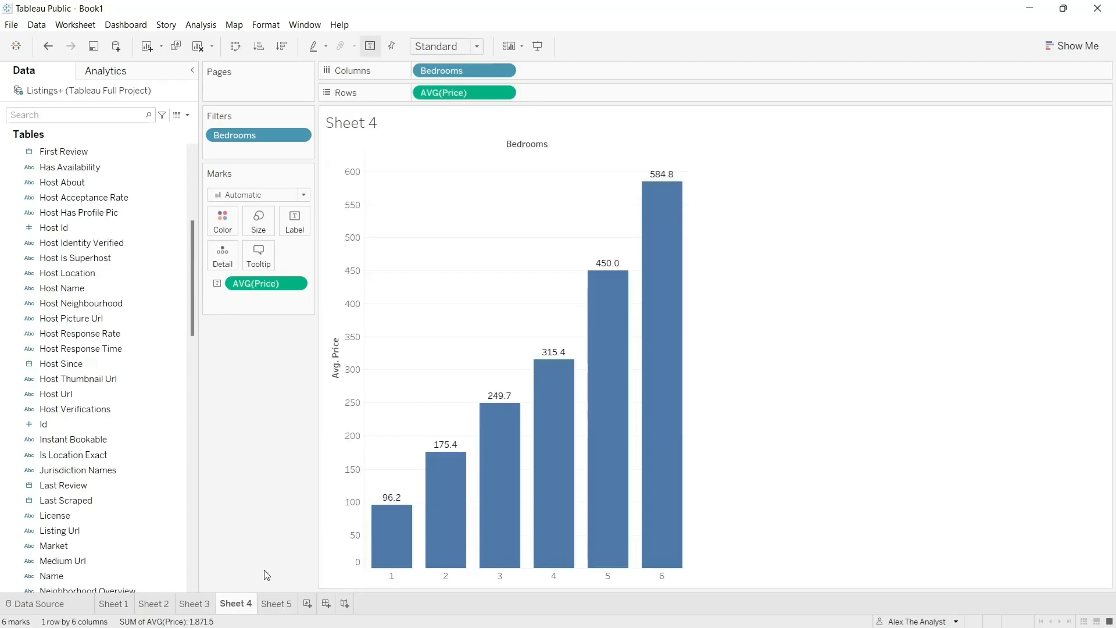
left_click(276, 603)
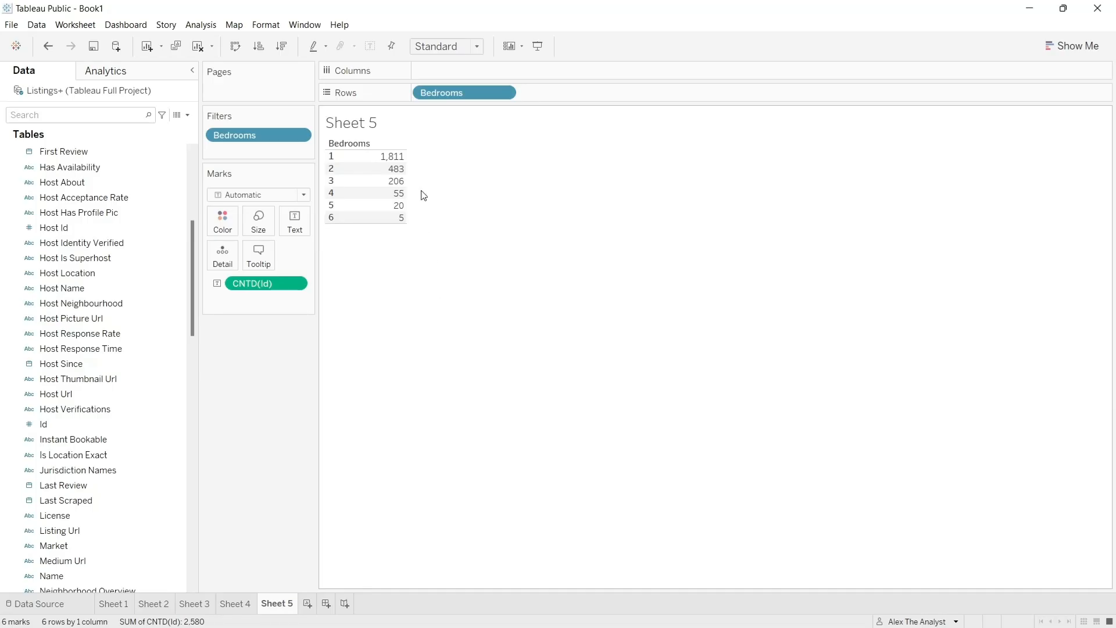
mouse_move(391, 202)
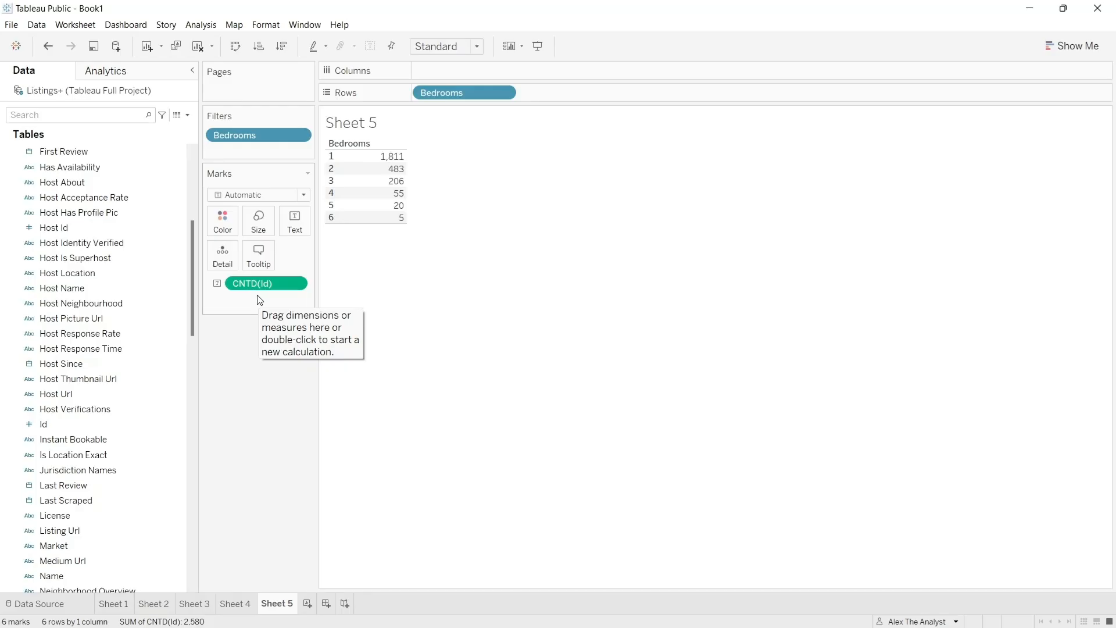
- Replace the title text of Sheet 5 with "Distinct Count of Bedroom Listings"
double_click(365, 121)
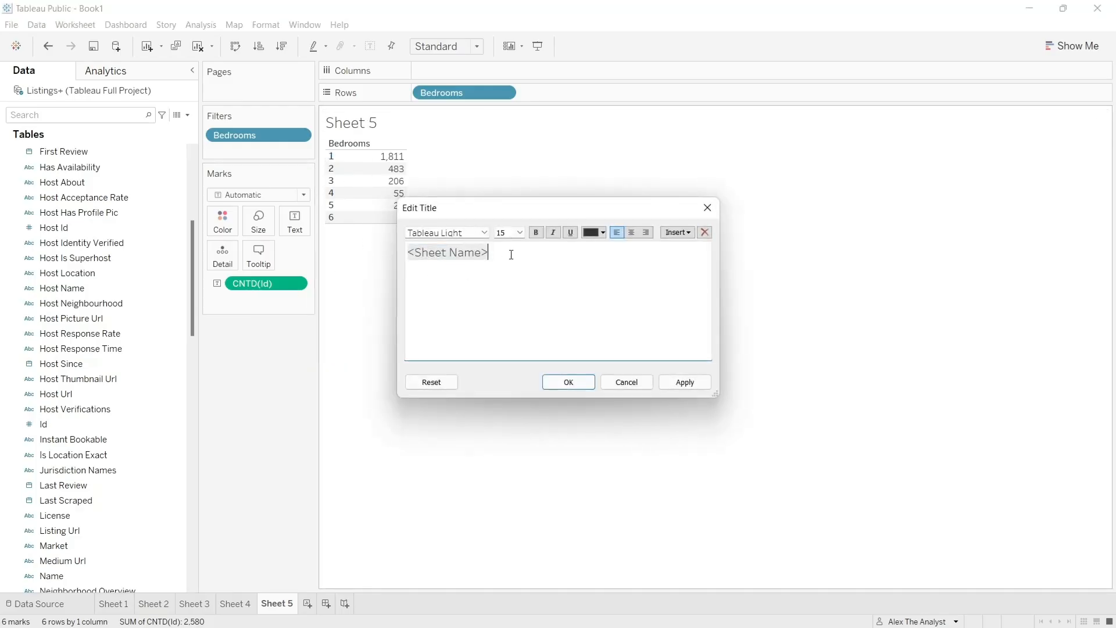
left_click_drag(511, 255, 393, 259)
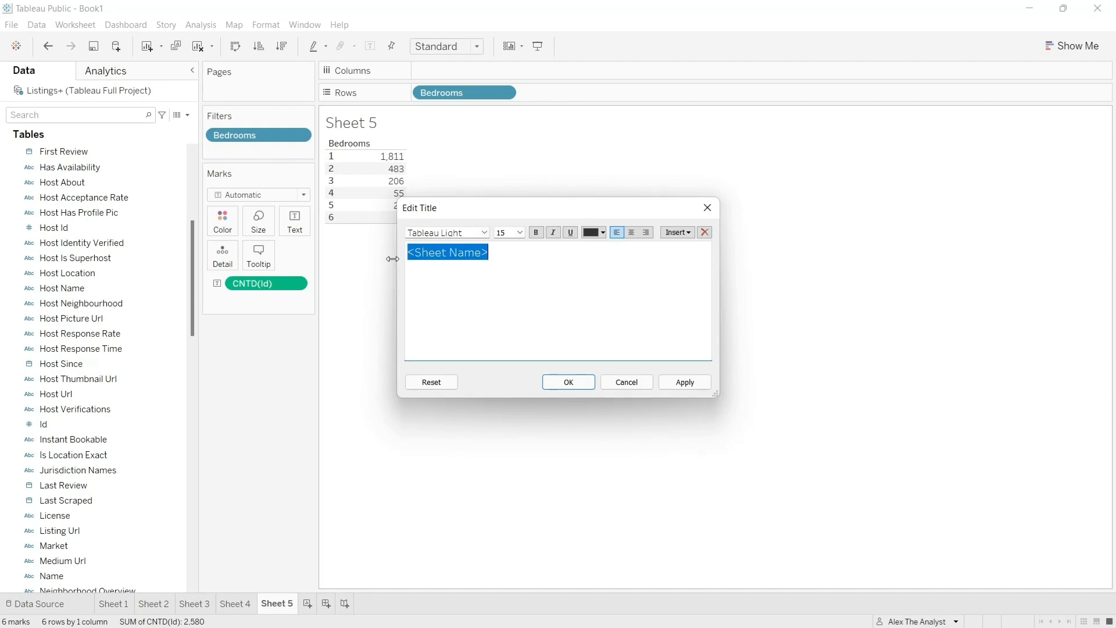
type("Dist")
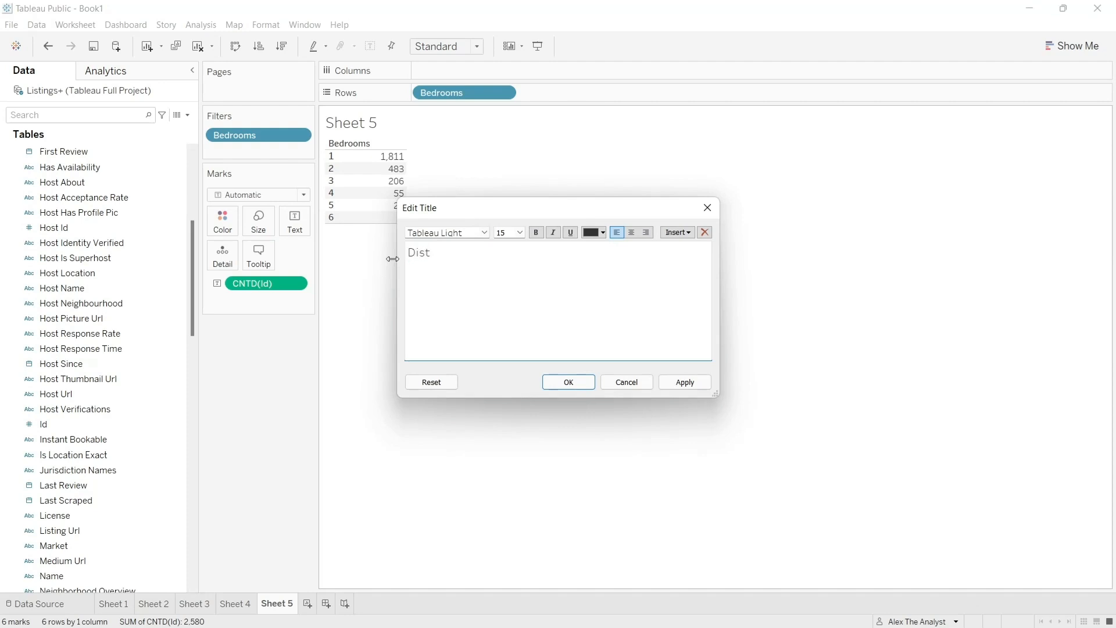
type("inct Count of Bedroom List")
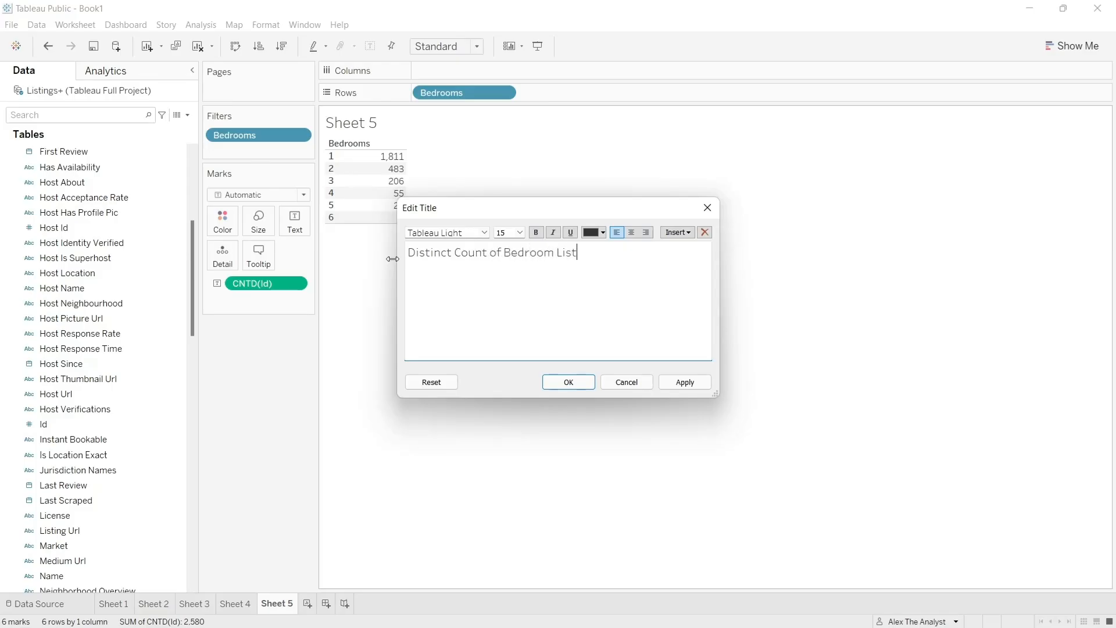
type("ings")
- Make the whole "Distinct Count of Bedroom Listings" title bold and apply it to the sheet
left_click_drag(609, 254, 406, 252)
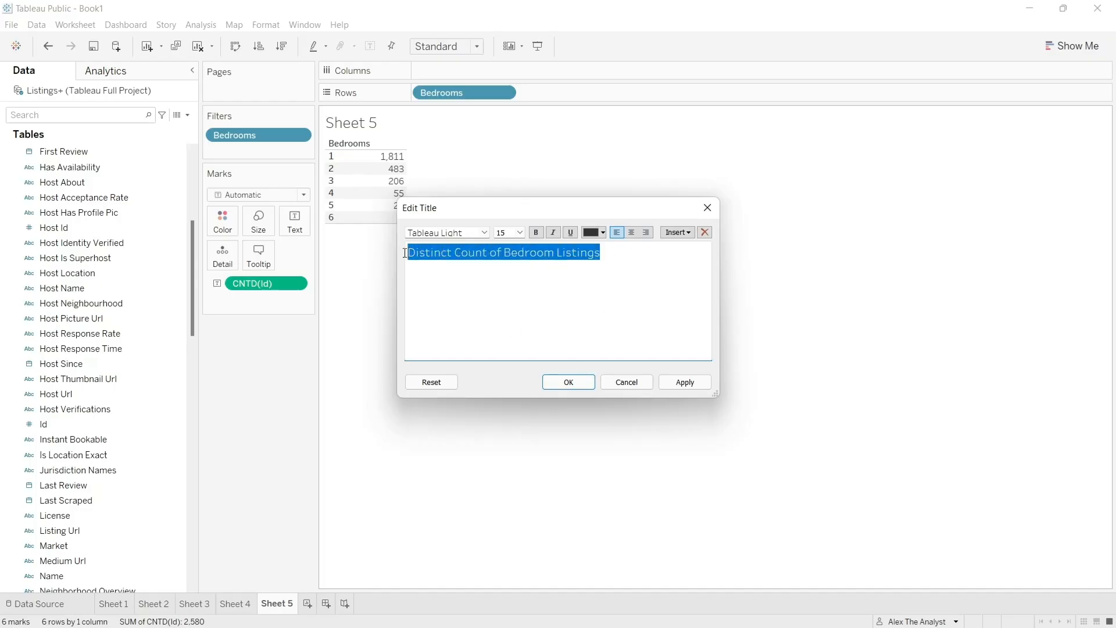
left_click(535, 232)
left_click(682, 382)
left_click(586, 384)
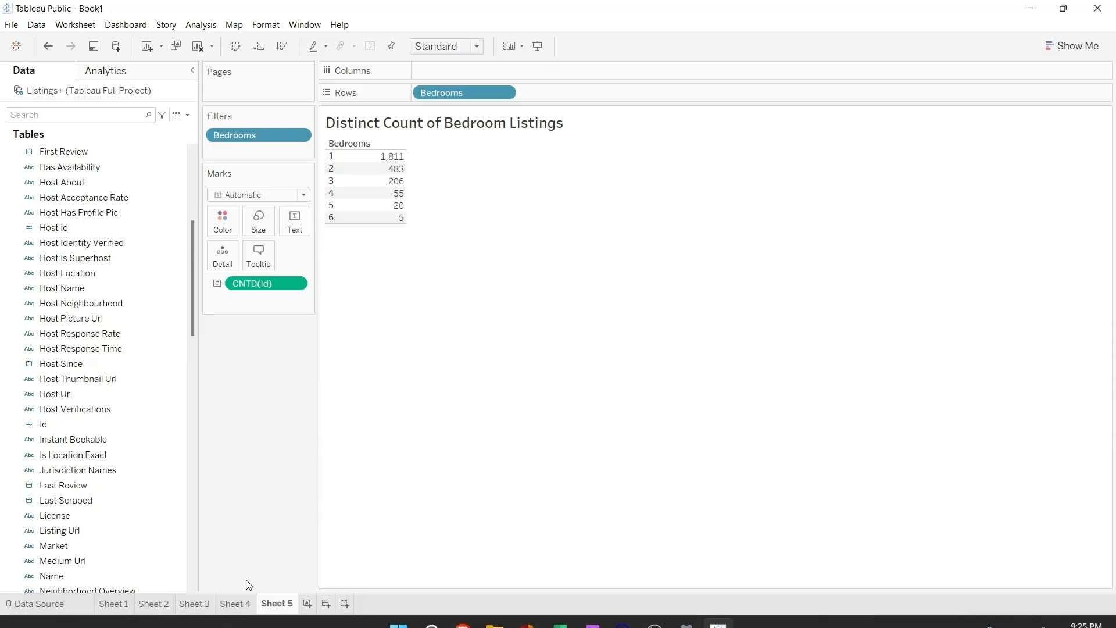
- Switch to Sheet 4 and replace its title text with "Avg Price Per Bedroom"
left_click(236, 603)
double_click(366, 124)
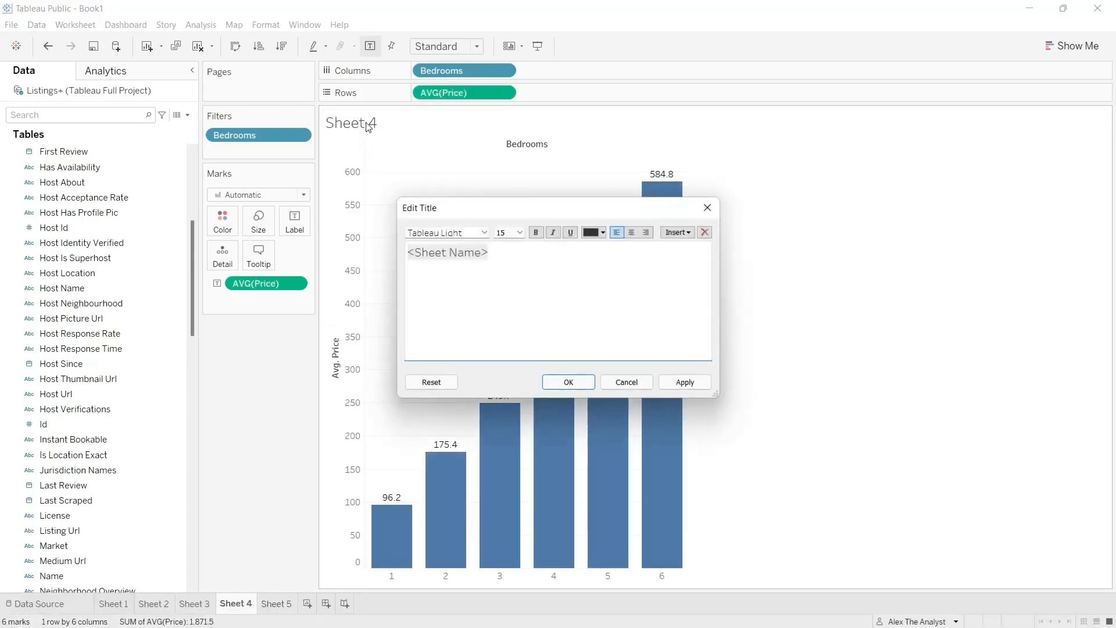
left_click(546, 257)
key("ctrl+a")
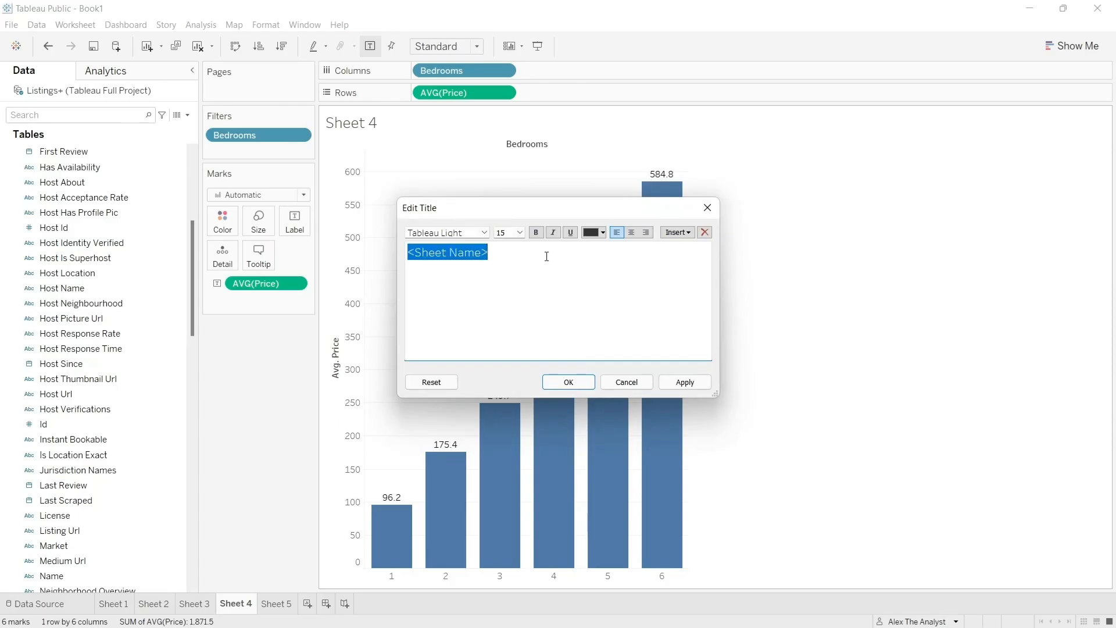
type("Avg")
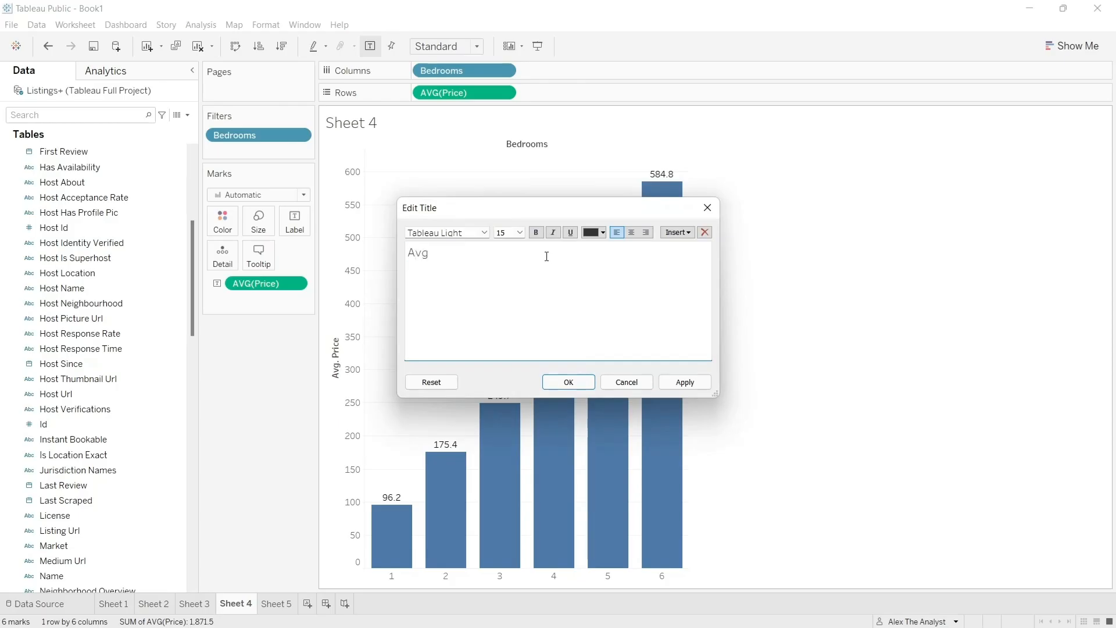
type(" Proce Per Bedroom")
left_click(446, 256)
key("BackSpace")
type("i")
- Make the whole "Avg Price Per Bedroom" title bold and apply it to the sheet
left_click_drag(542, 256, 410, 253)
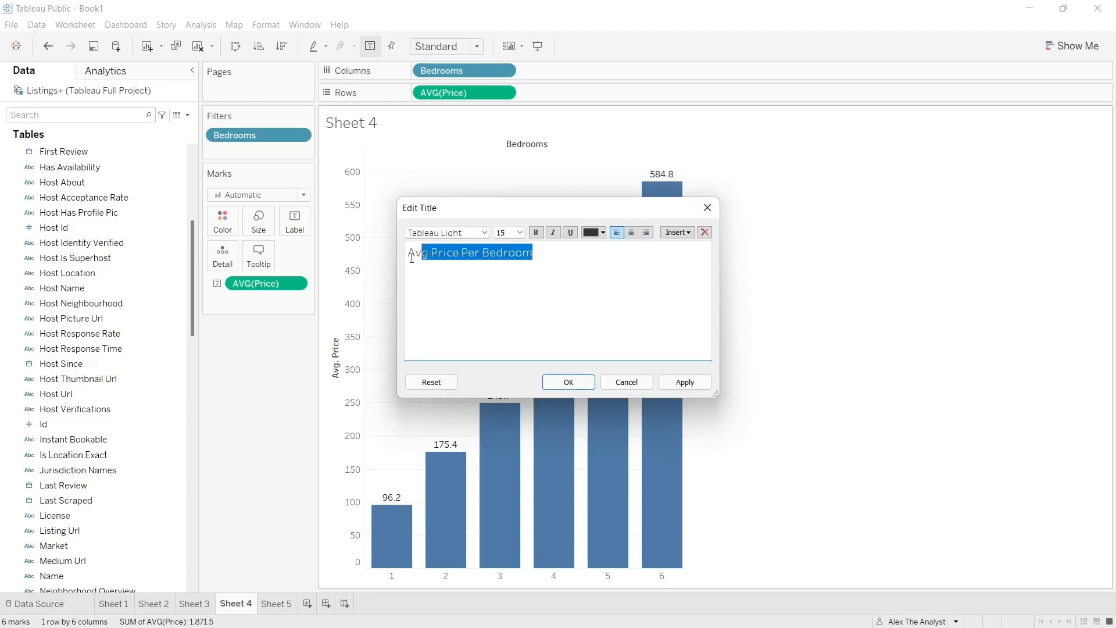
left_click(536, 233)
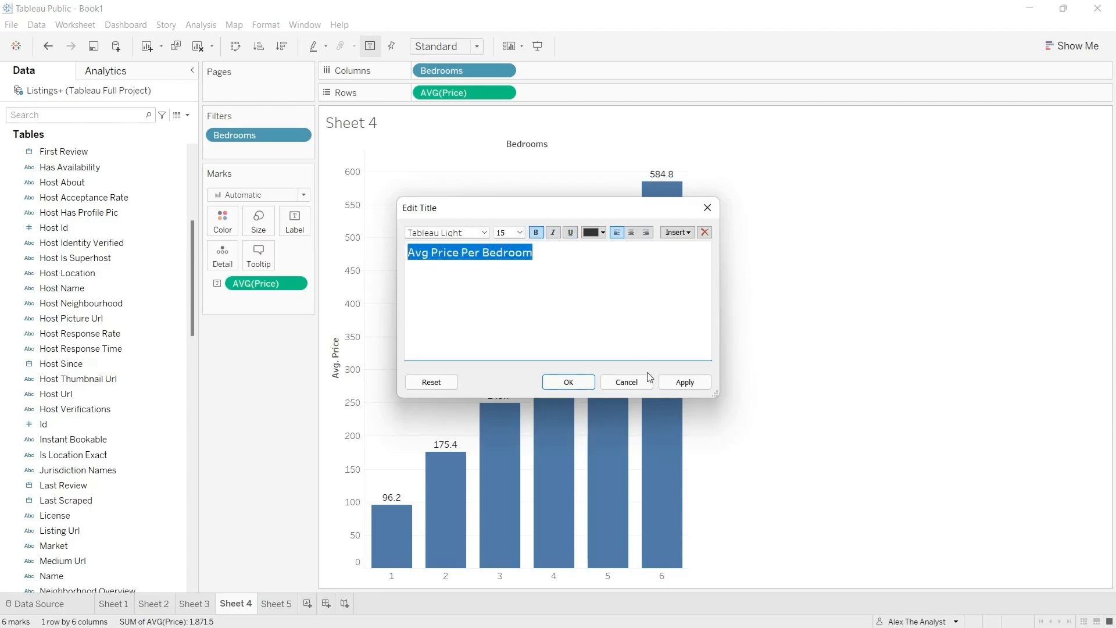
left_click(685, 382)
left_click(569, 382)
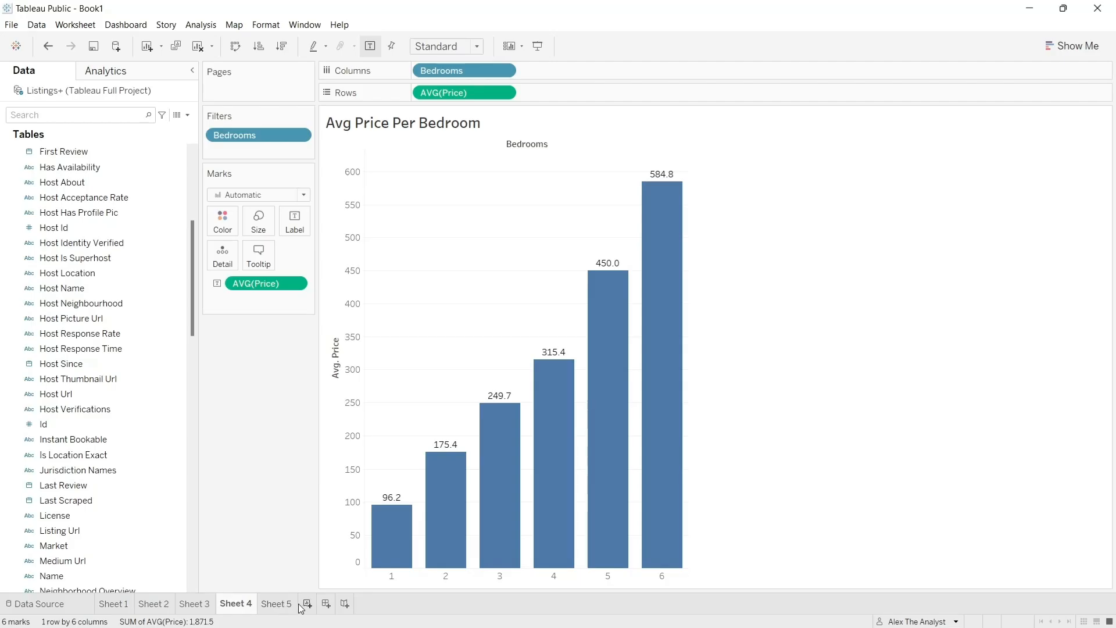
- Create a new dashboard and set its size to Automatic
left_click(329, 607)
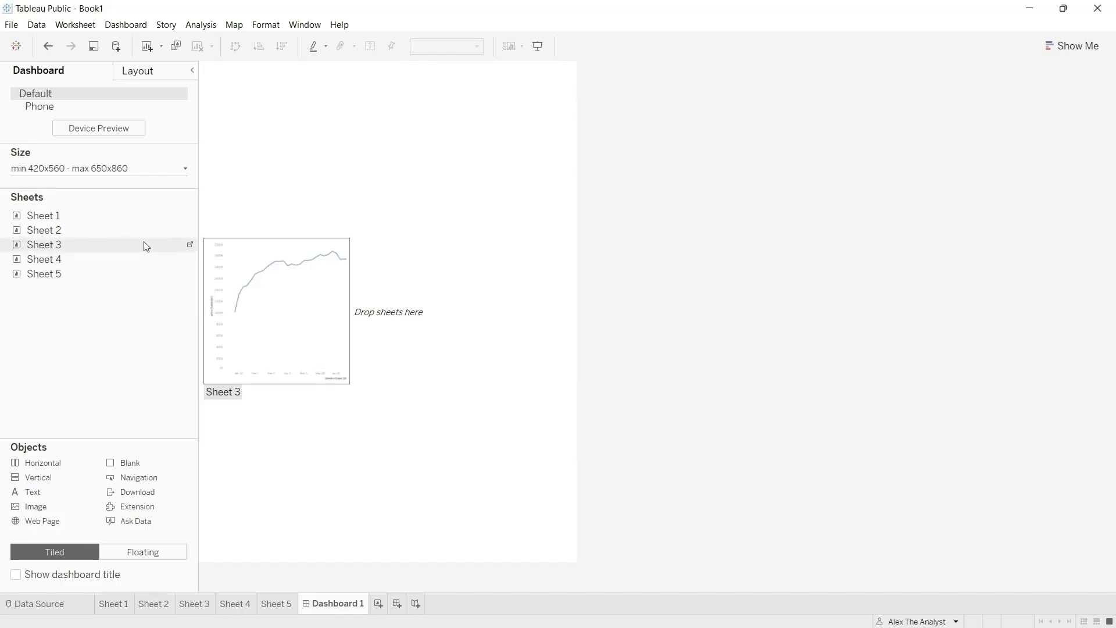
left_click(112, 169)
left_click(108, 192)
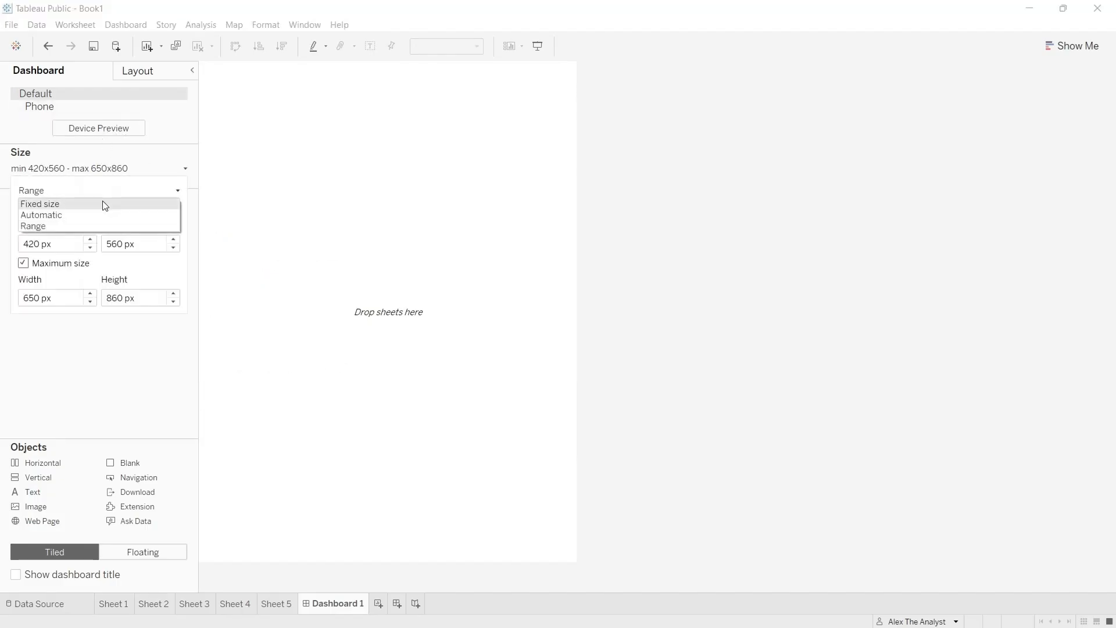
left_click(103, 215)
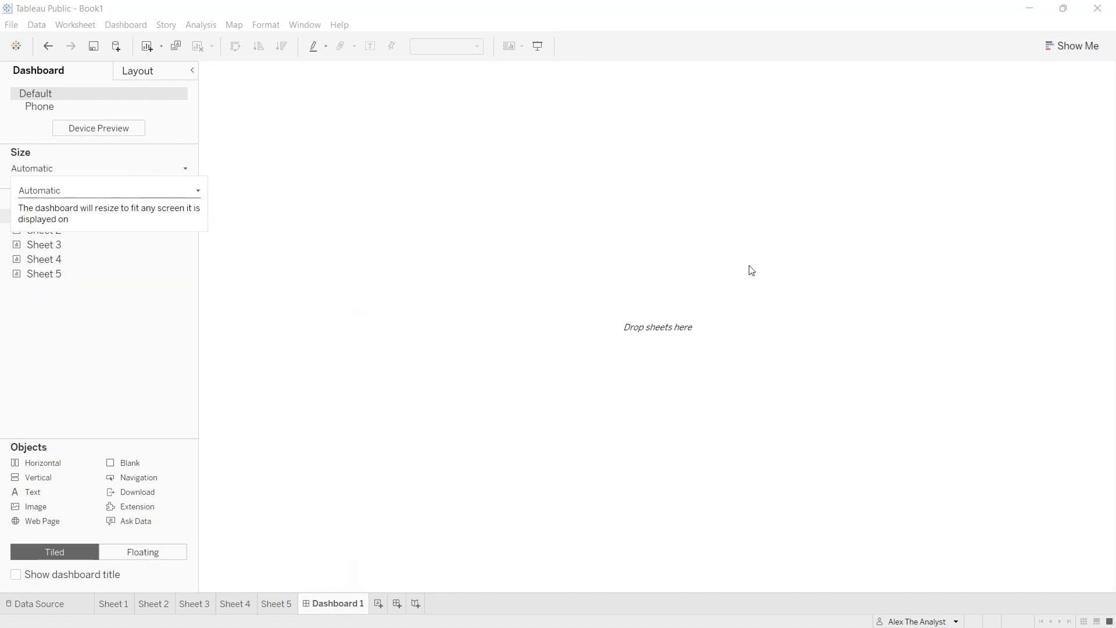
- Place Sheet 1 on the empty dashboard and add the Sheet 2 map to the left of its bar chart
left_click(67, 309)
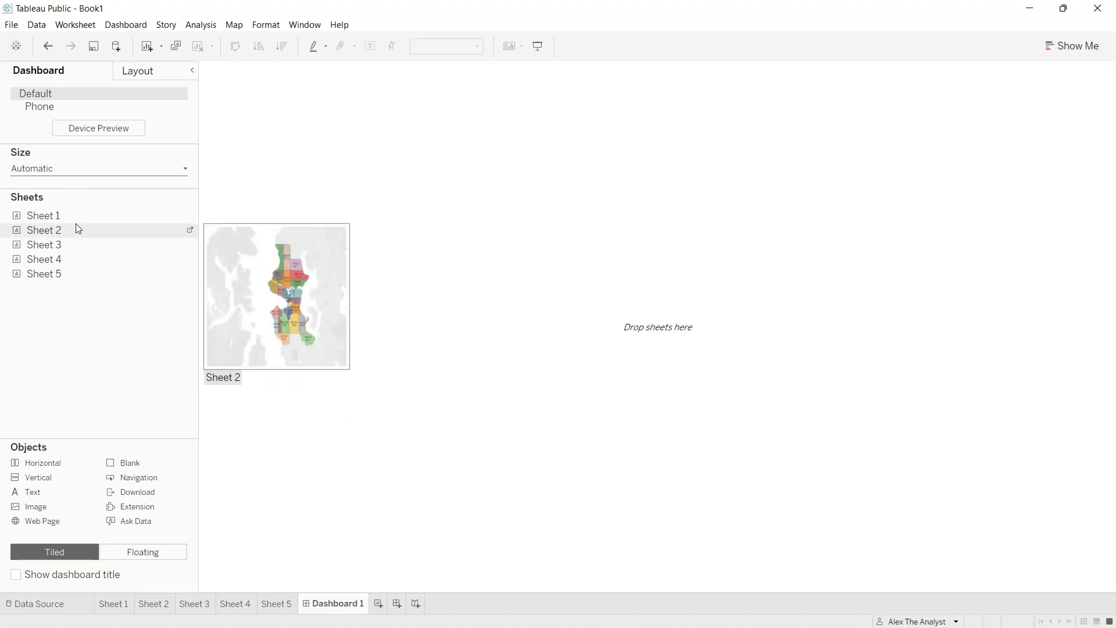
left_click_drag(84, 219, 330, 348)
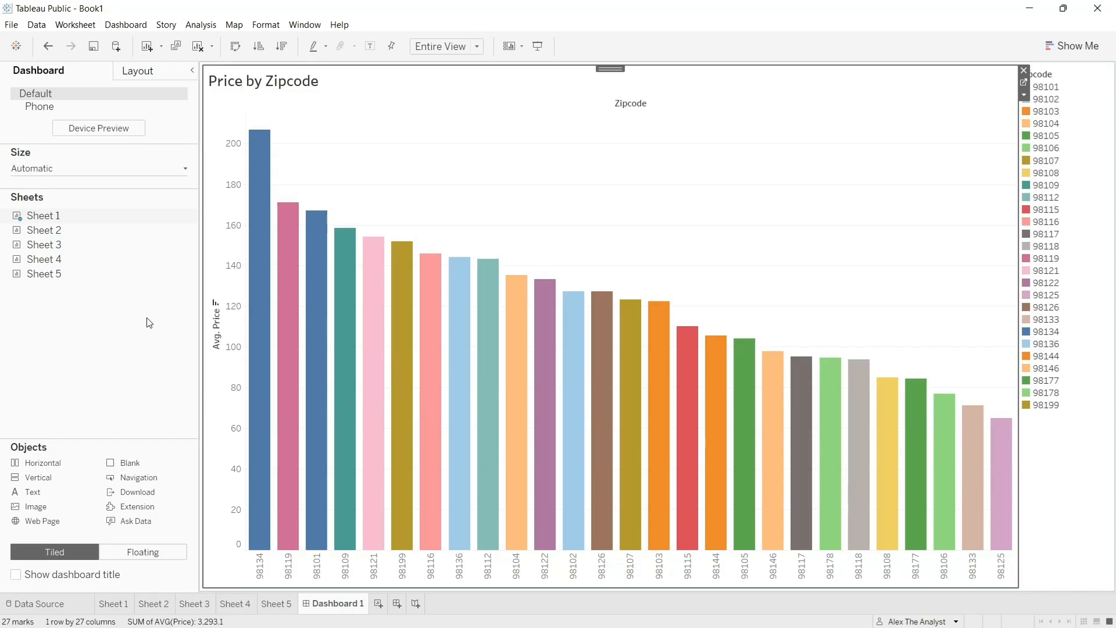
left_click_drag(100, 231, 254, 242)
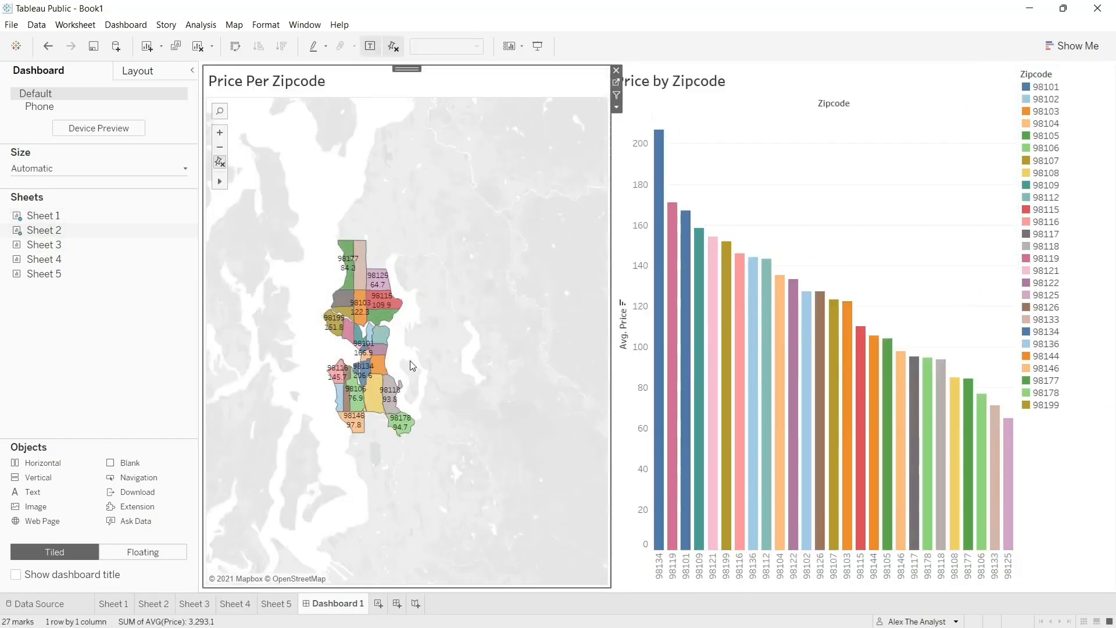
left_click(220, 133)
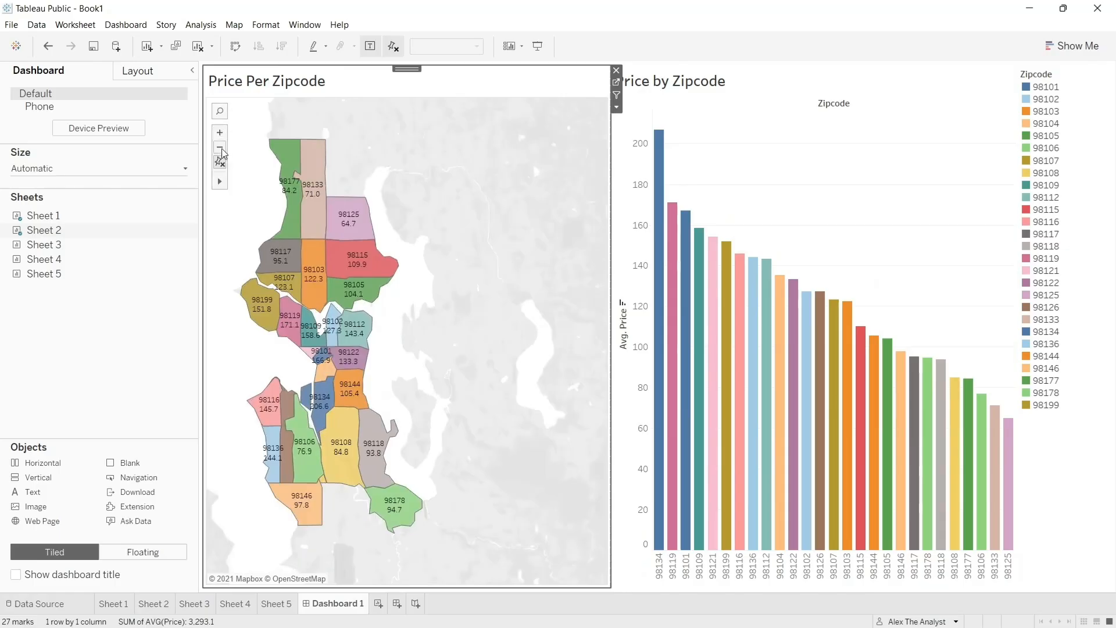
left_click(220, 147)
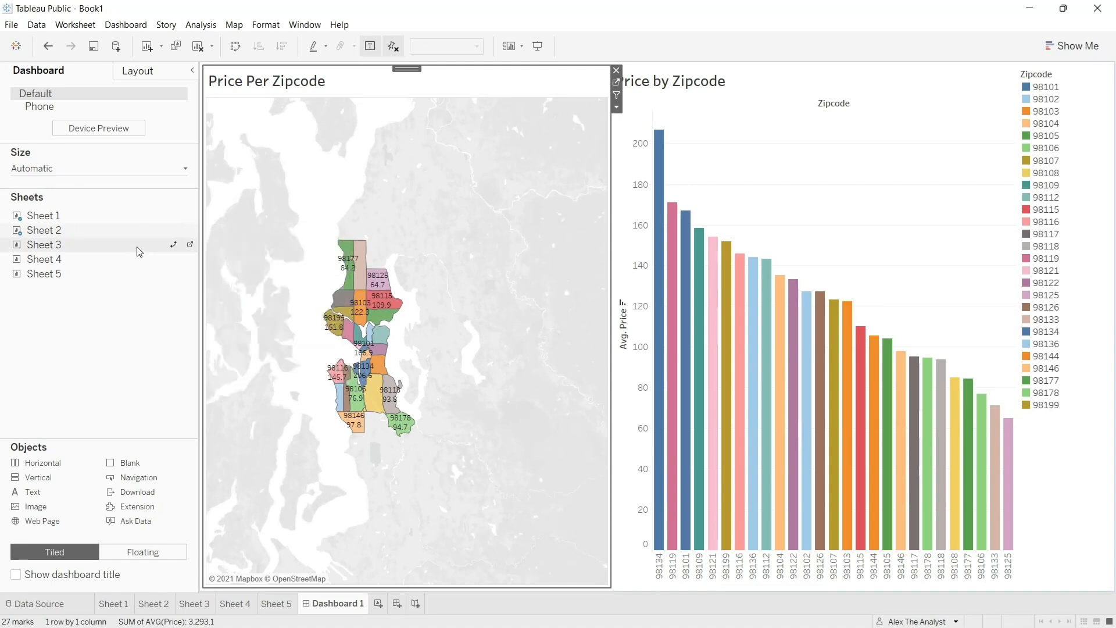
- Add Sheet 3 to the right of the Price by Zipcode chart and Sheet 4 across the full width above all the views
left_click_drag(137, 247, 919, 318)
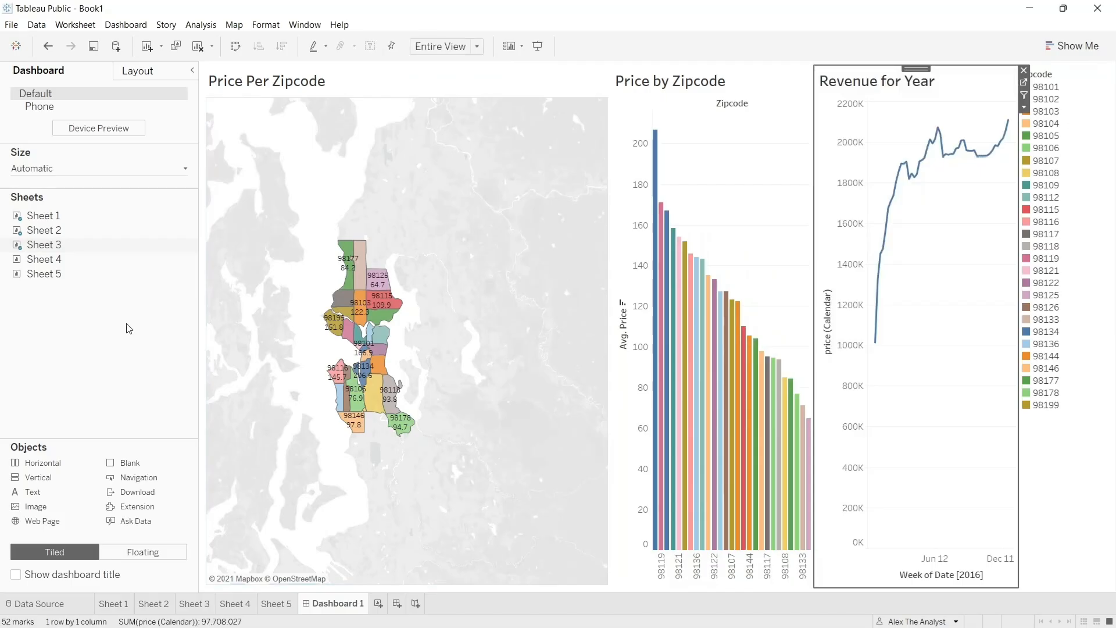
left_click_drag(97, 256, 605, 69)
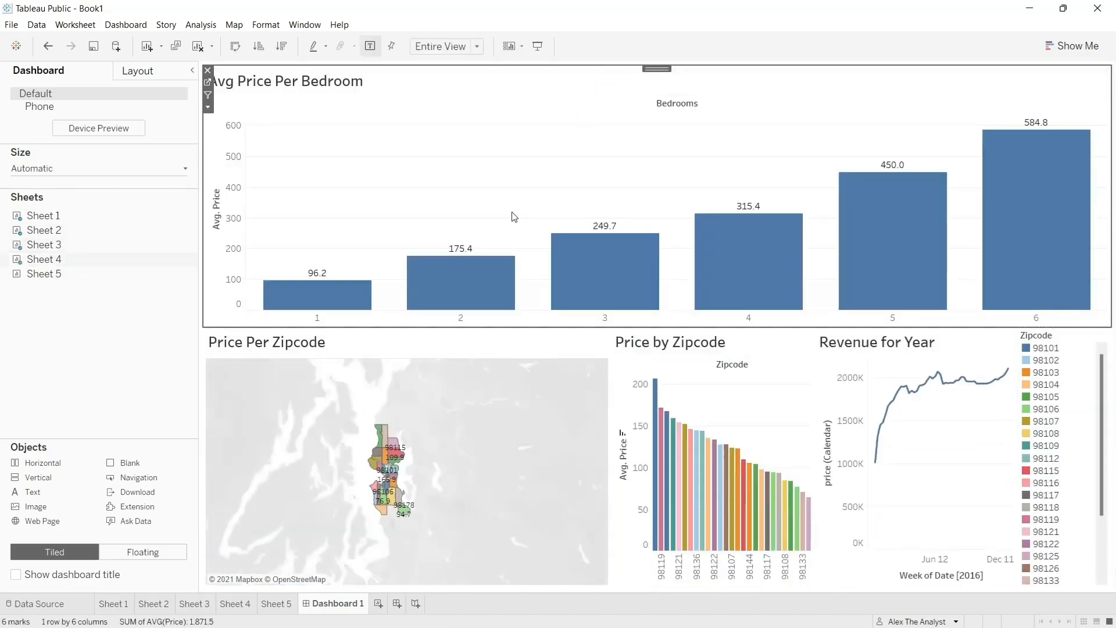
- Move the Zipcode legend between the Price by Zipcode and Revenue for Year charts, and narrow the map to widen the bar chart
mouse_move(995, 386)
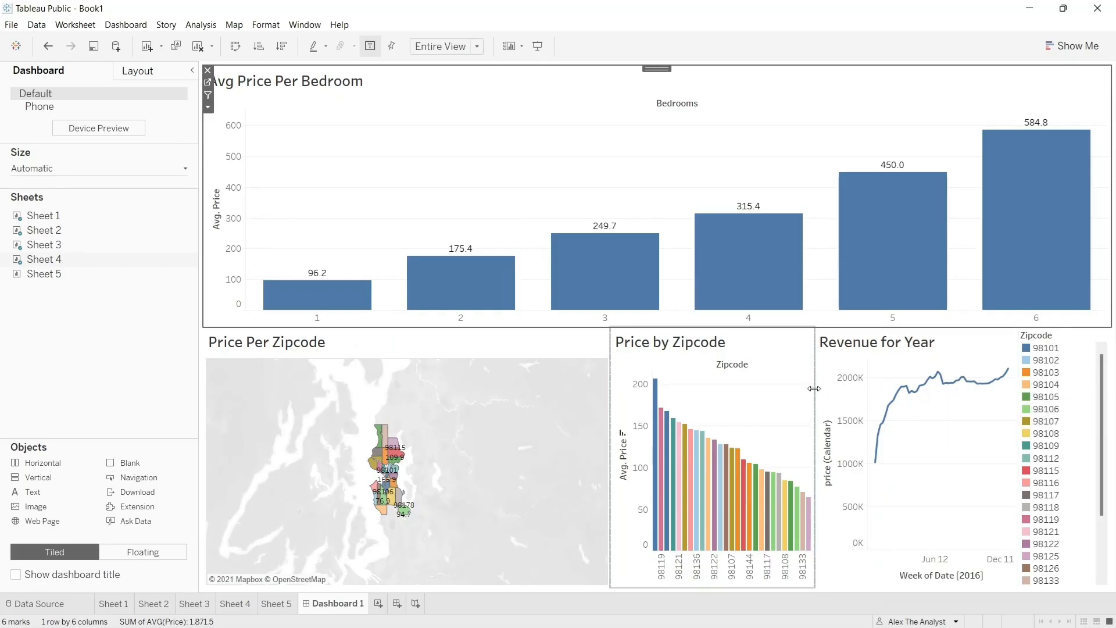
left_click(1059, 341)
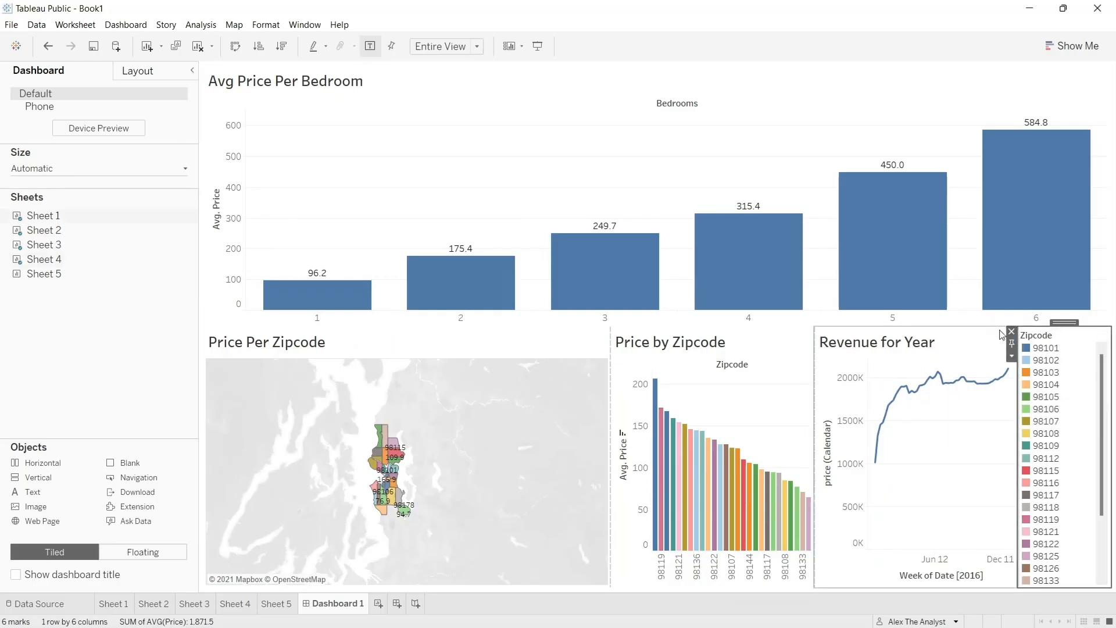
mouse_move(1057, 324)
left_mouse_down()
mouse_move(956, 325)
mouse_move(766, 358)
mouse_move(782, 391)
left_mouse_up()
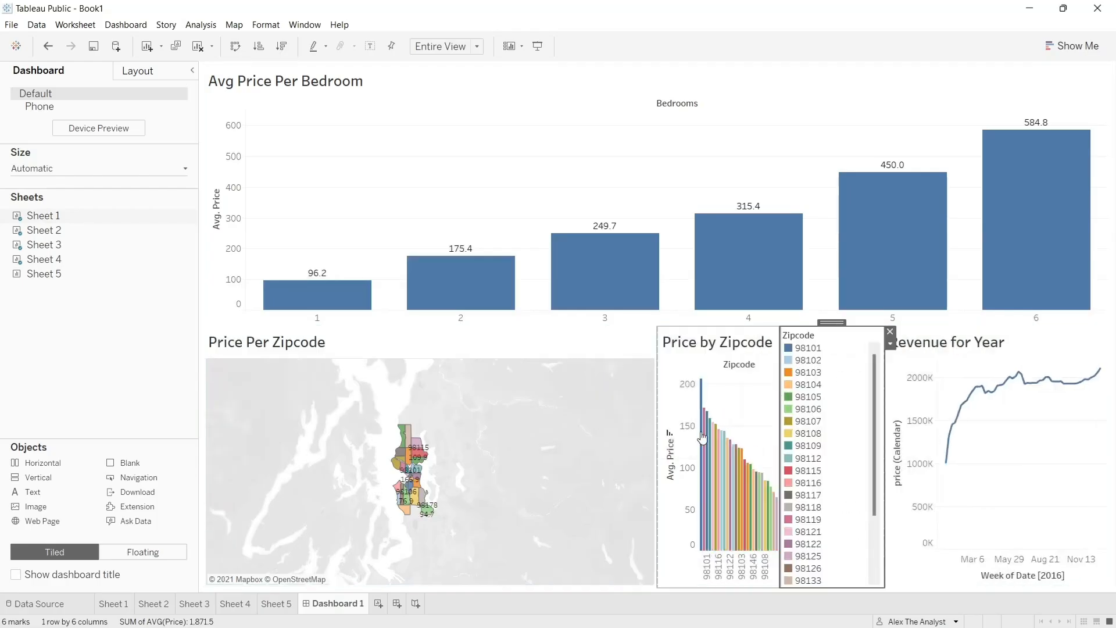
left_click_drag(658, 433, 368, 439)
- Zoom the Price Per Zipcode map in with an area zoom so that all coloured zip code areas fill its frame
left_click(219, 393)
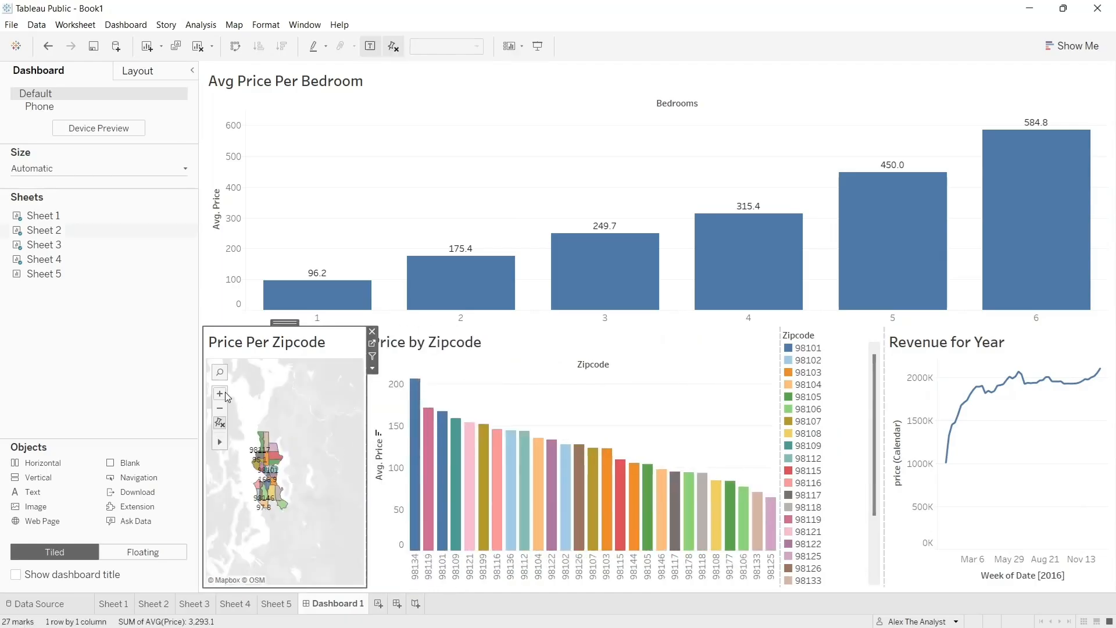
mouse_move(218, 444)
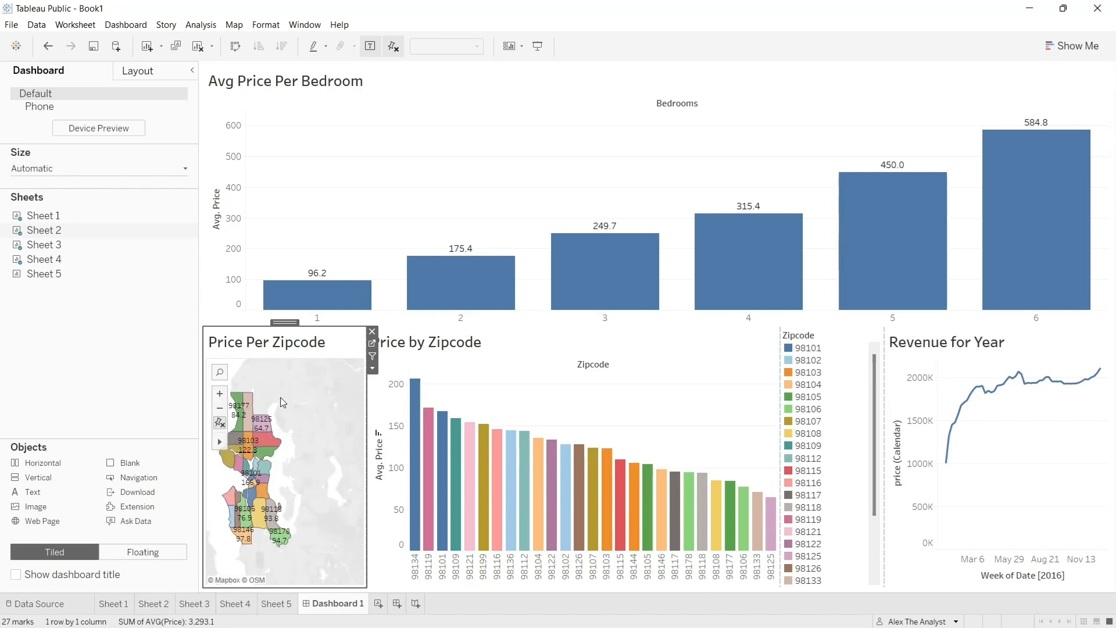
left_click_drag(283, 402, 318, 428)
left_click(219, 394)
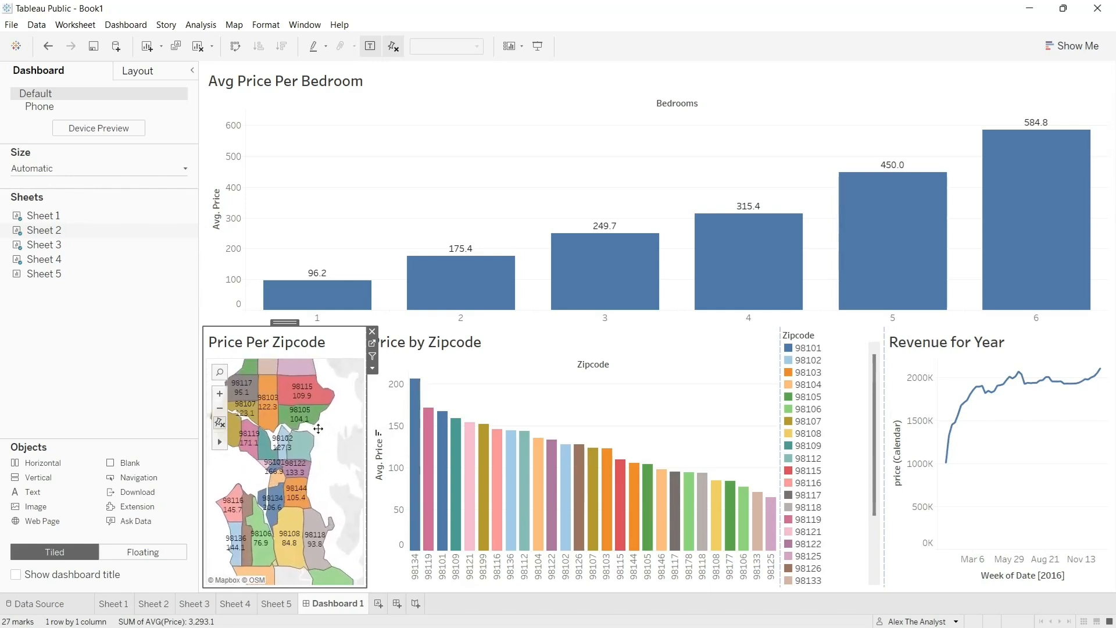
left_click(220, 408)
left_click(220, 408)
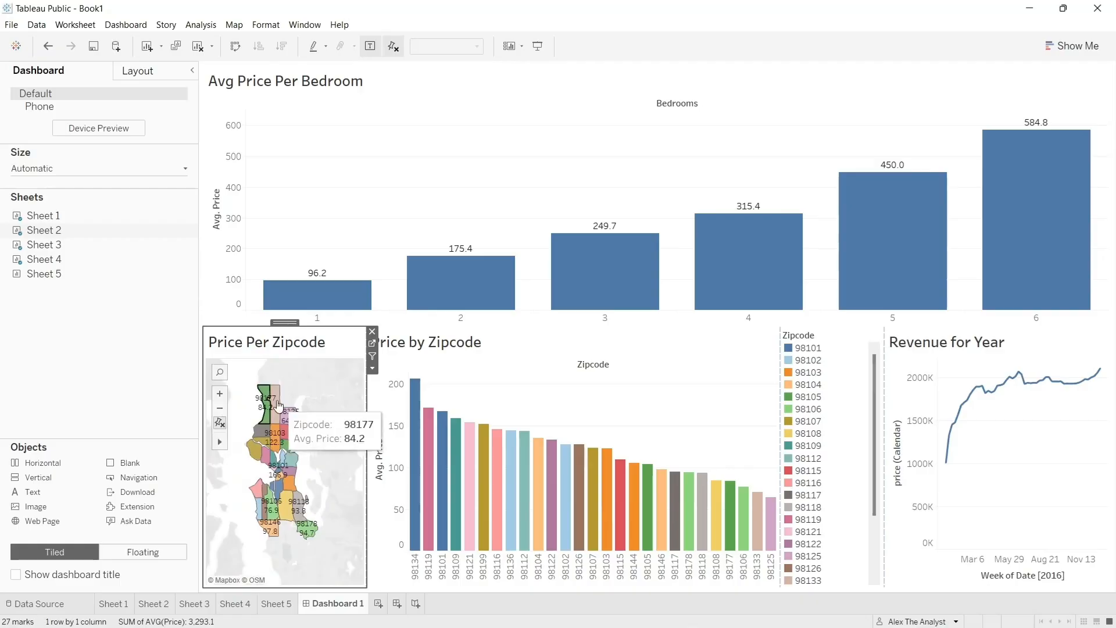
mouse_move(220, 442)
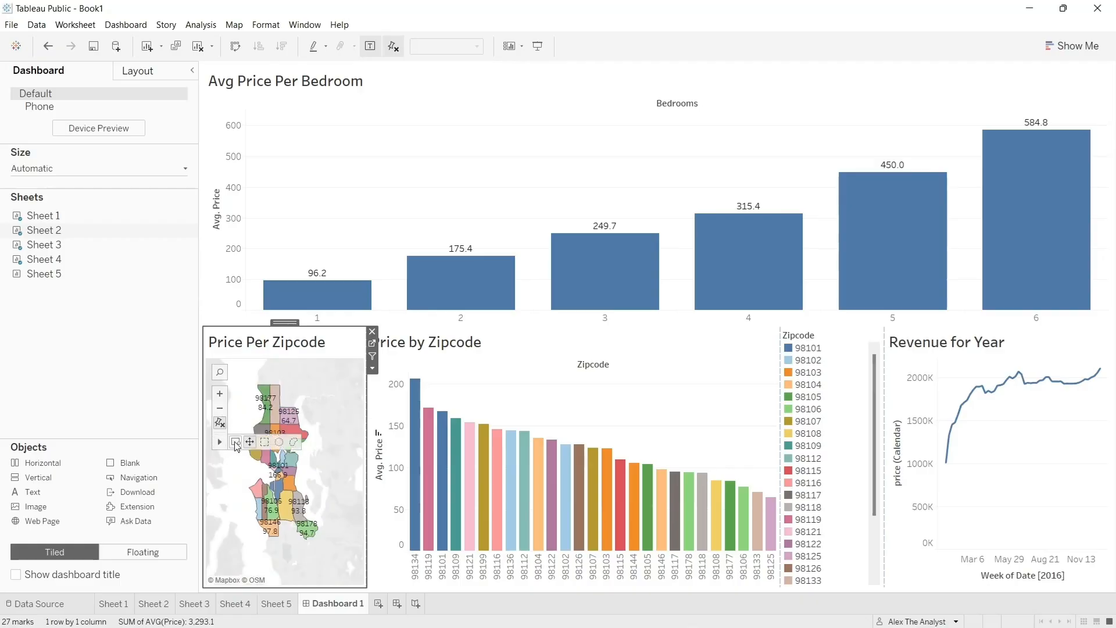
left_click(235, 442)
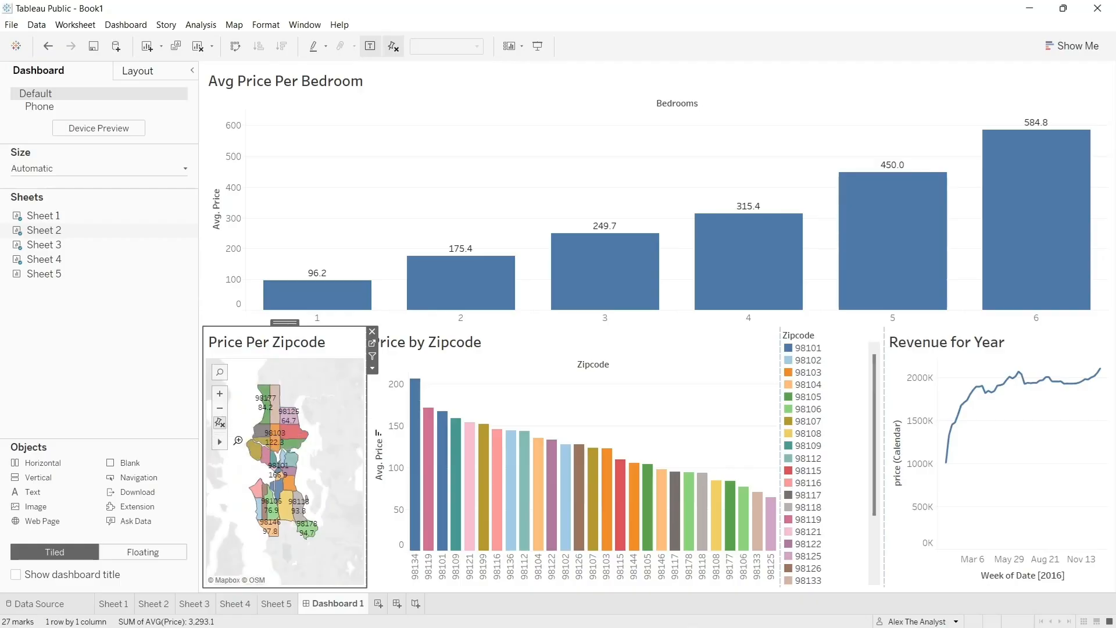
left_click_drag(236, 380, 328, 547)
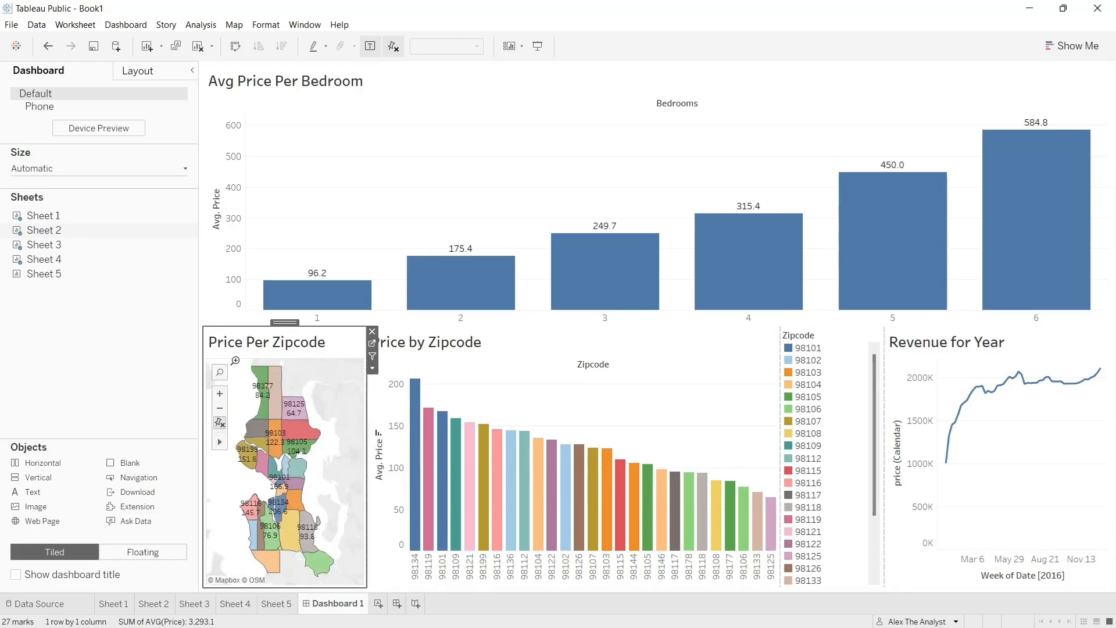
mouse_move(219, 444)
- Narrow the Price by Zipcode chart and its Zipcode legend to a single column, giving the Revenue for Year chart more width
left_click(527, 342)
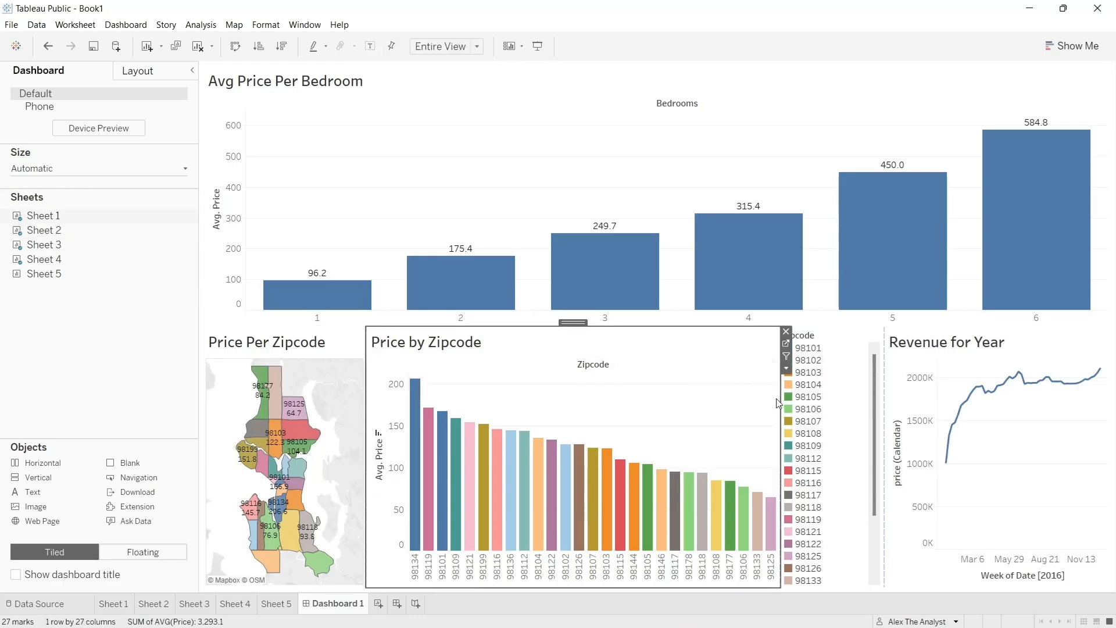
left_click_drag(779, 398, 604, 408)
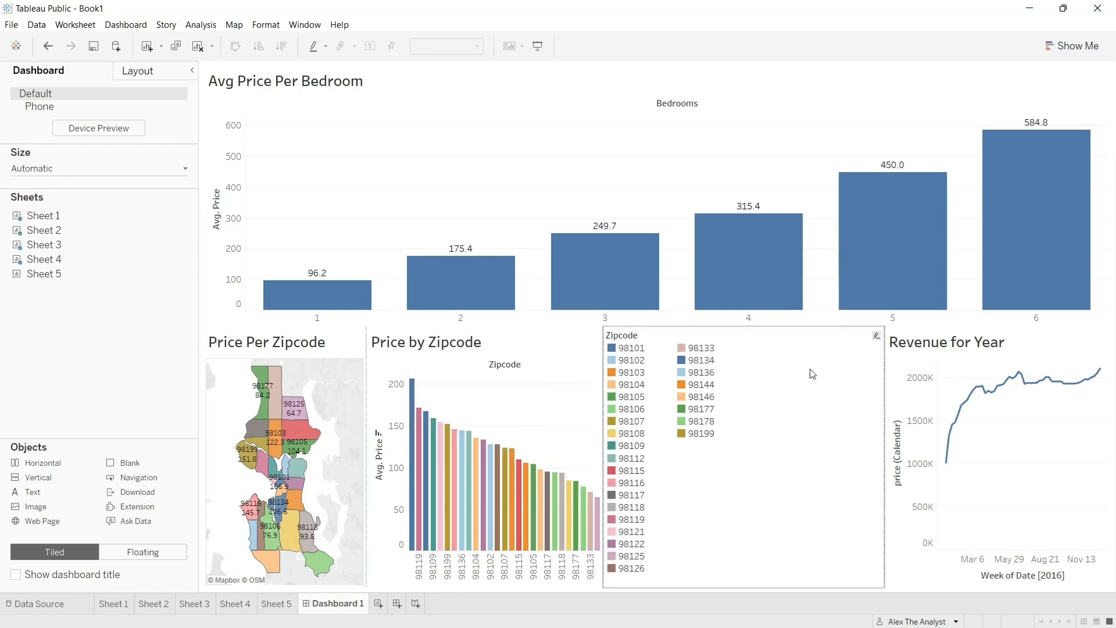
left_click_drag(883, 378, 665, 388)
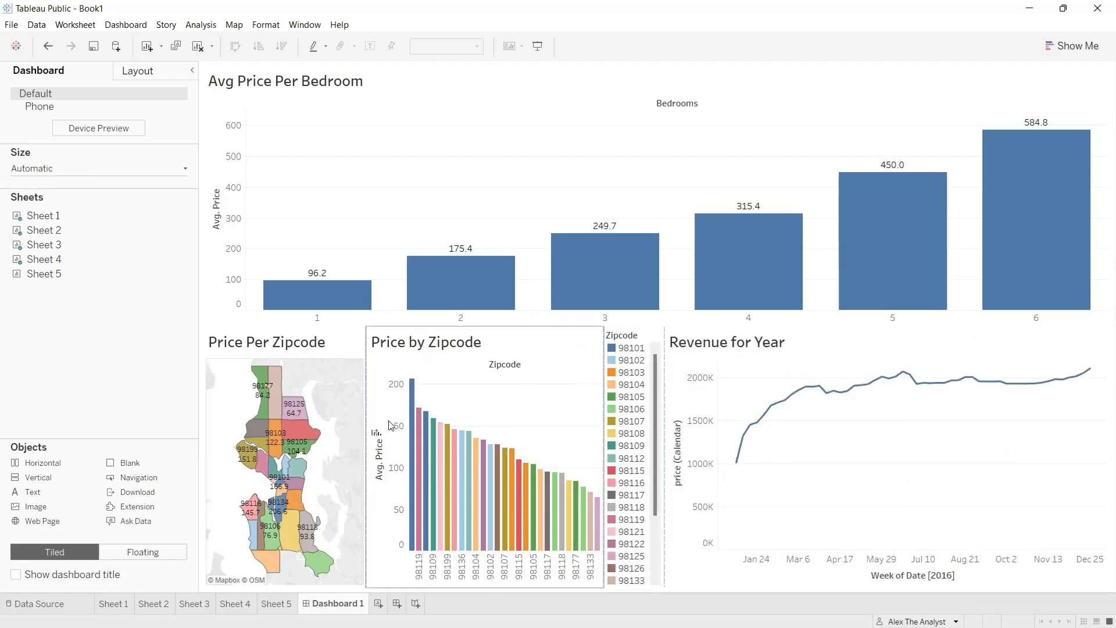
- Test the highlighting with the highest bar in Price by Zipcode and with zip code 98101 in the legend
left_click(412, 401)
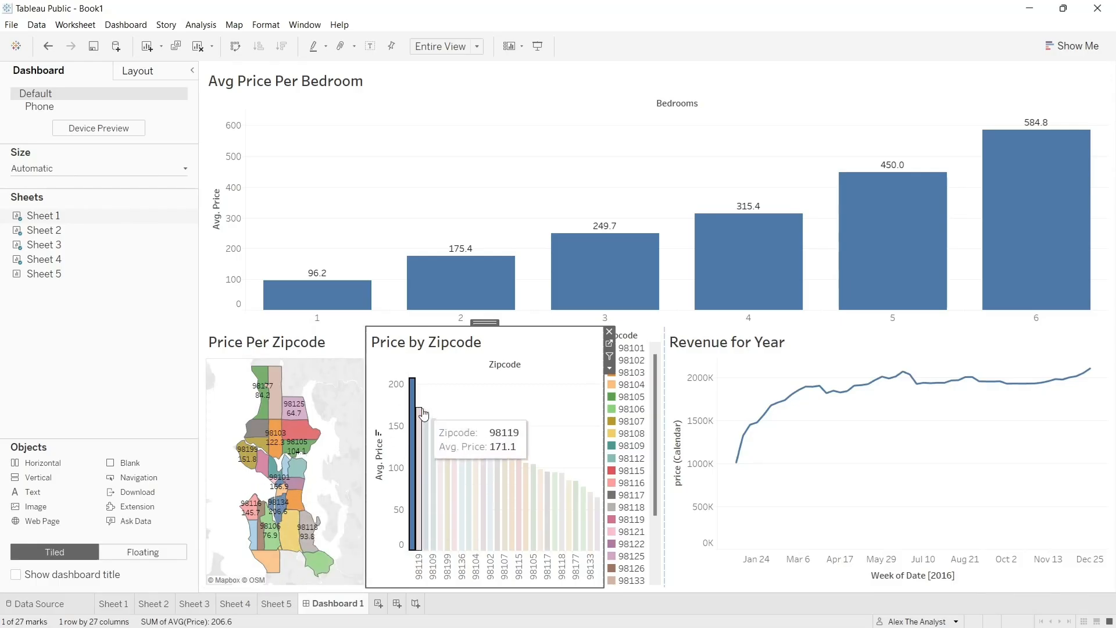
left_click(634, 349)
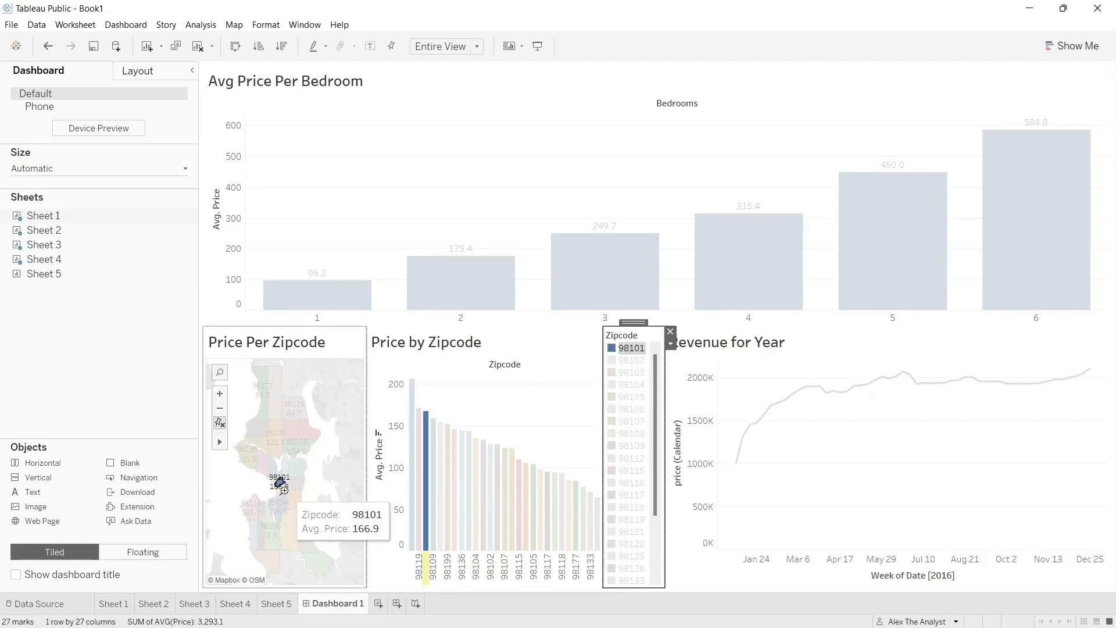
double_click(281, 508)
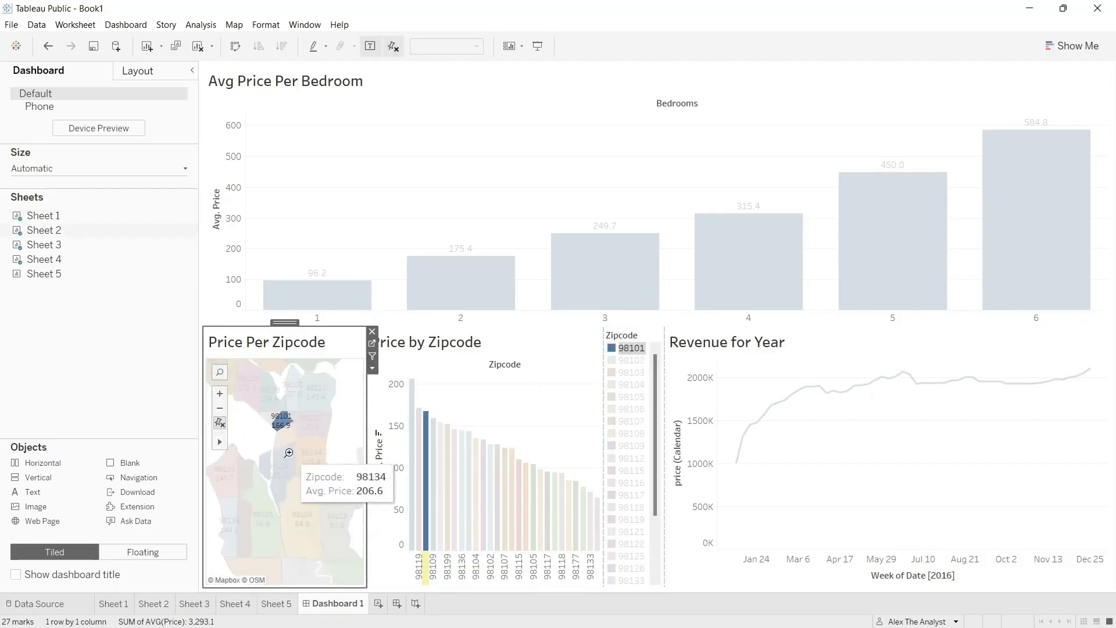
- Reframe the Price Per Zipcode map so that all coloured zip code areas fit its frame again
left_click(219, 411)
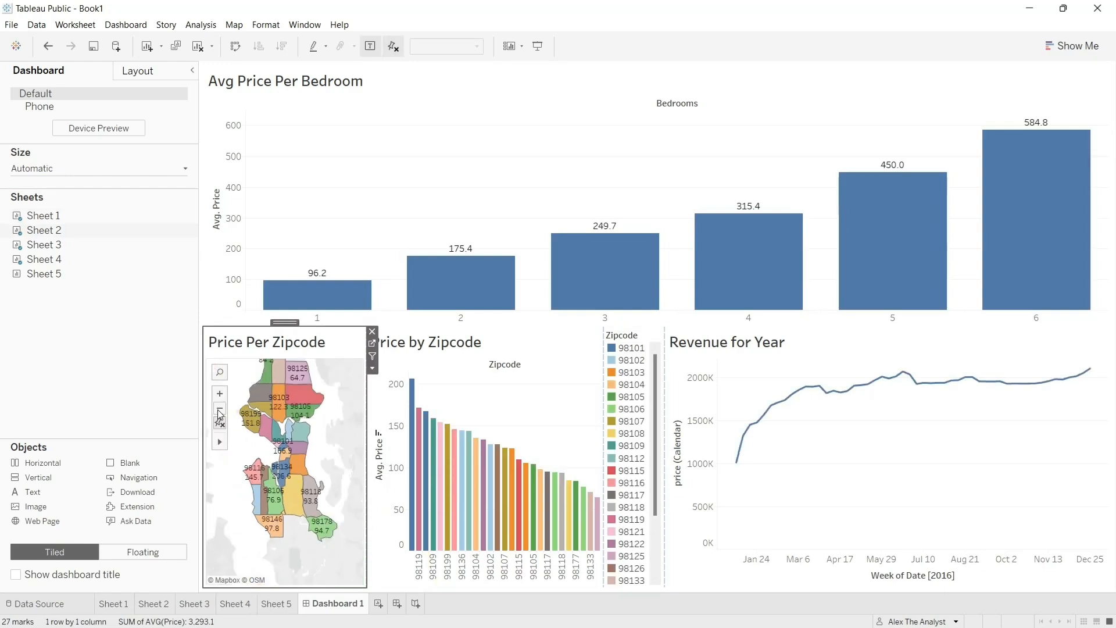
scroll(334, 441, "up", 3)
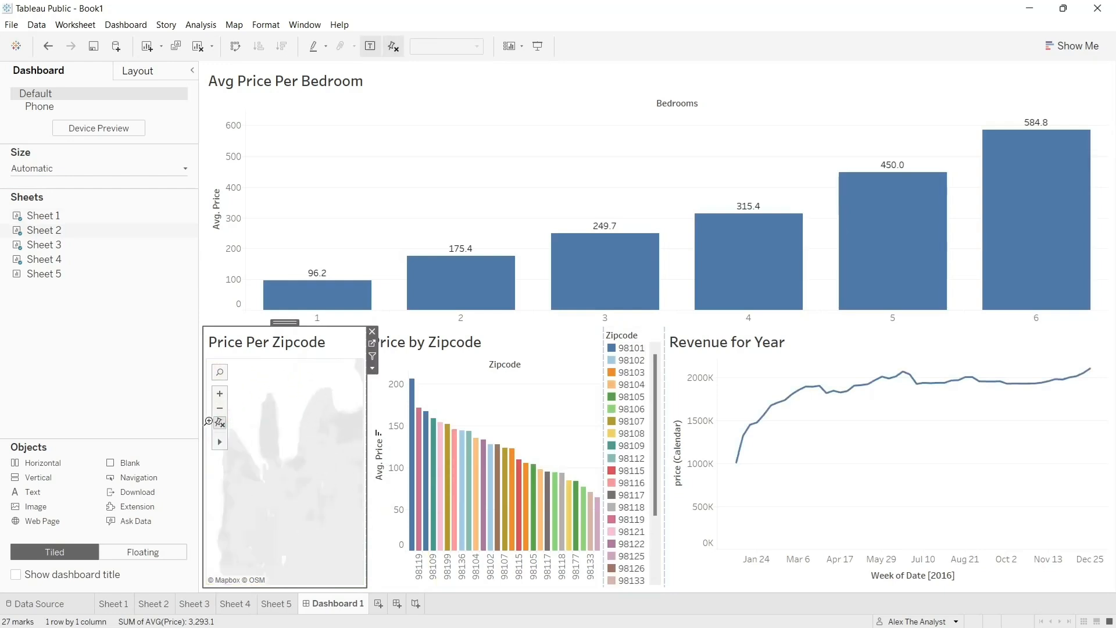
left_click(218, 410)
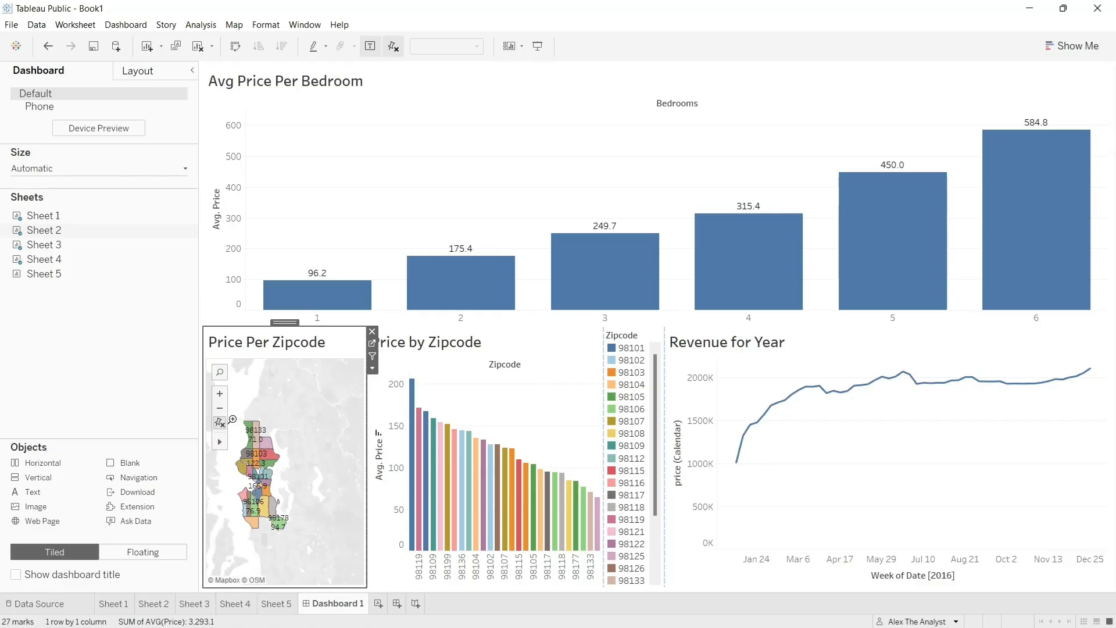
left_click_drag(232, 418, 289, 533)
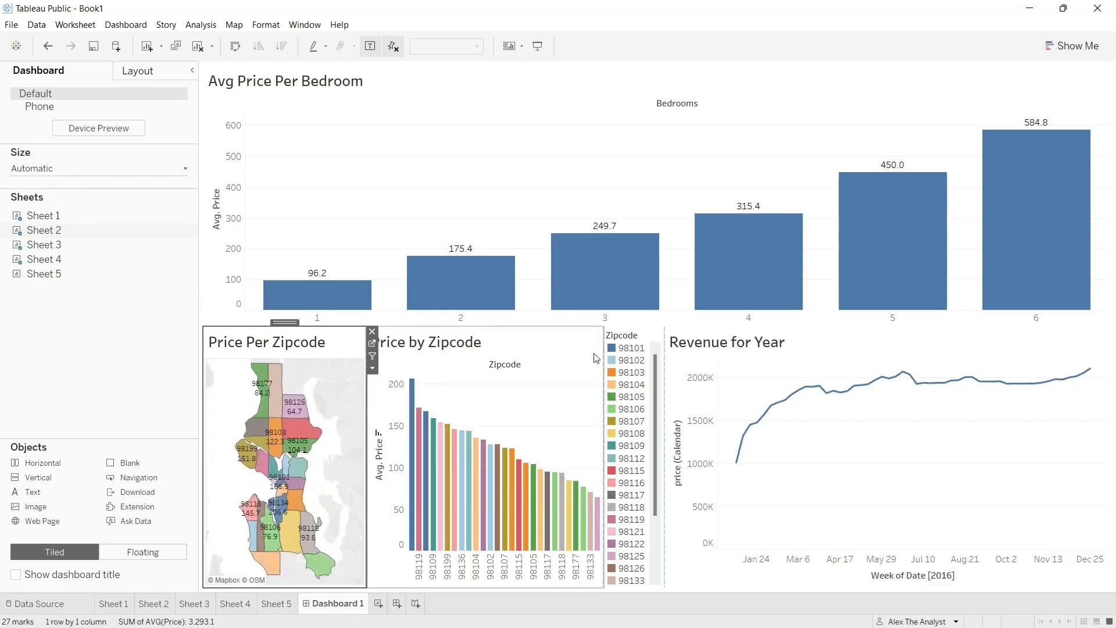
left_click(513, 345)
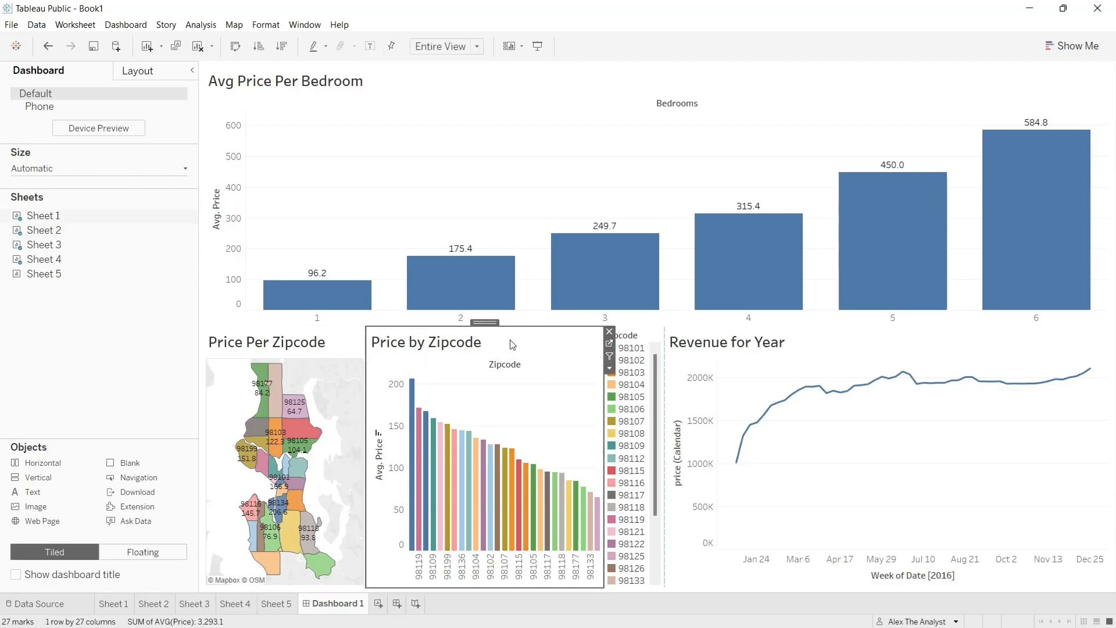
- Add Sheet 5 to the right of the Avg Price Per Bedroom chart and narrow it to a slim column
left_click_drag(70, 274, 869, 186)
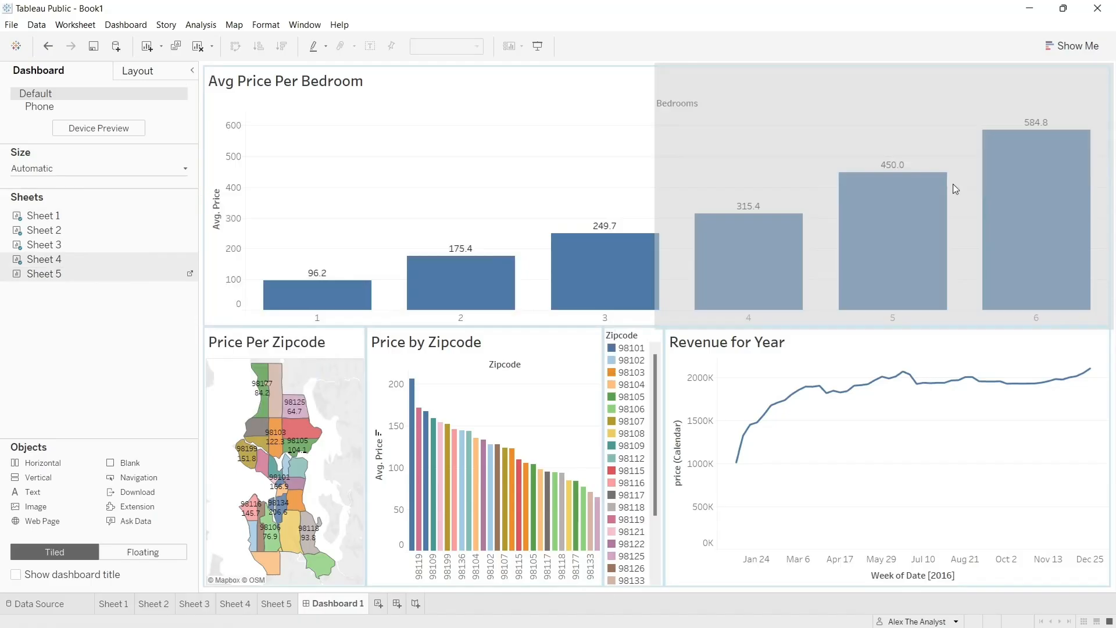
left_click_drag(953, 183, 954, 183)
left_click_drag(656, 191, 918, 182)
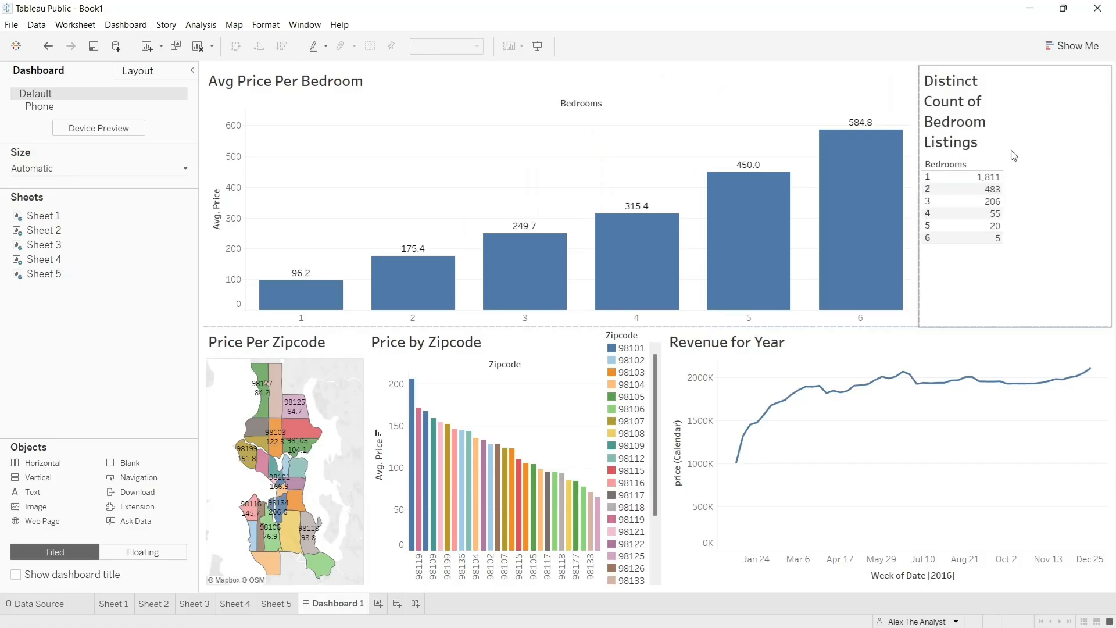
- Show the caption under the Distinct Count of Bedroom Listings table and narrow the table's area further
right_click(1017, 115)
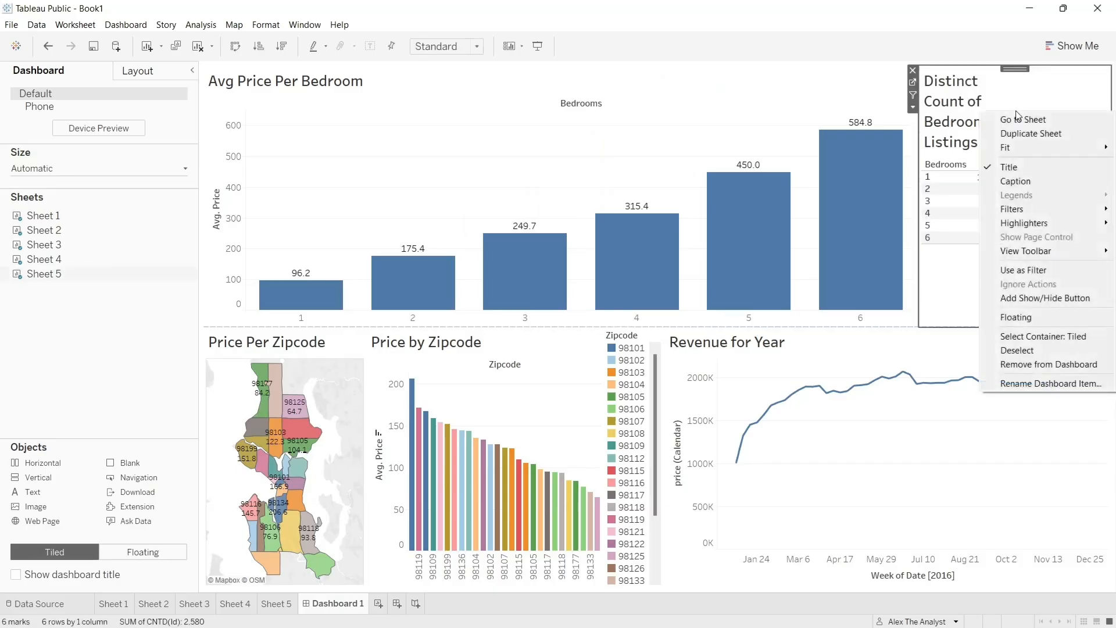
left_click(1033, 184)
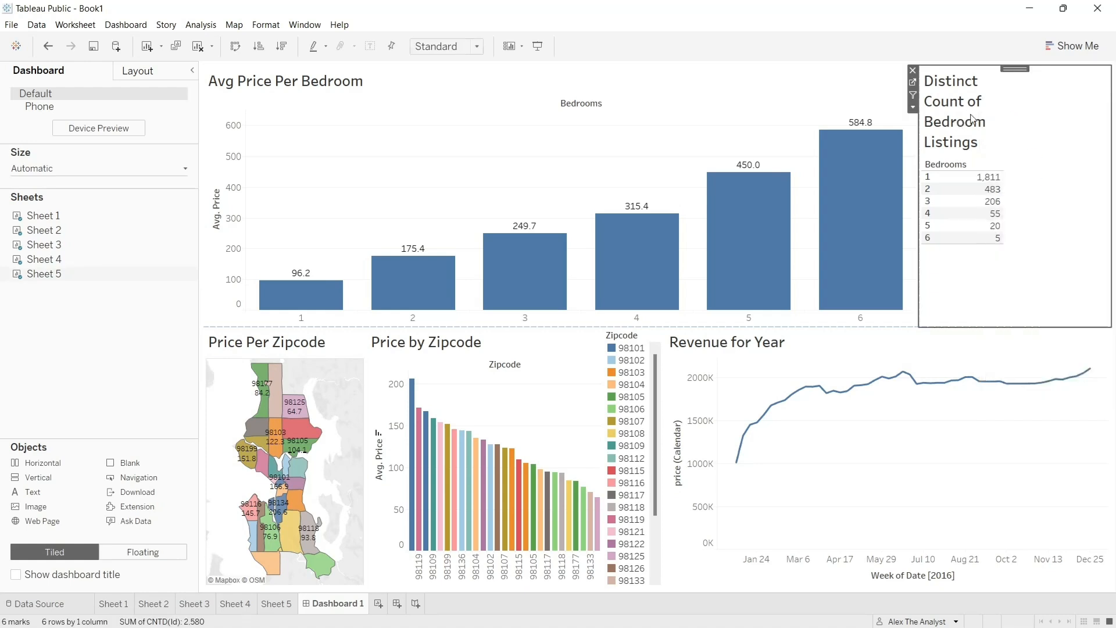
right_click(1046, 120)
left_click(954, 184)
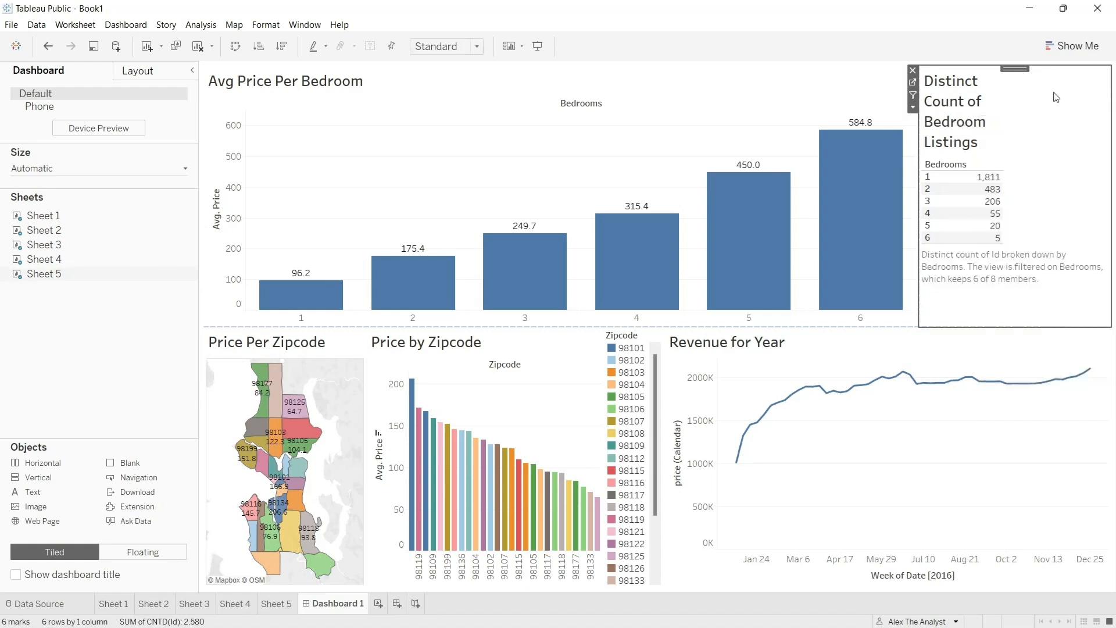
left_click_drag(920, 163, 947, 160)
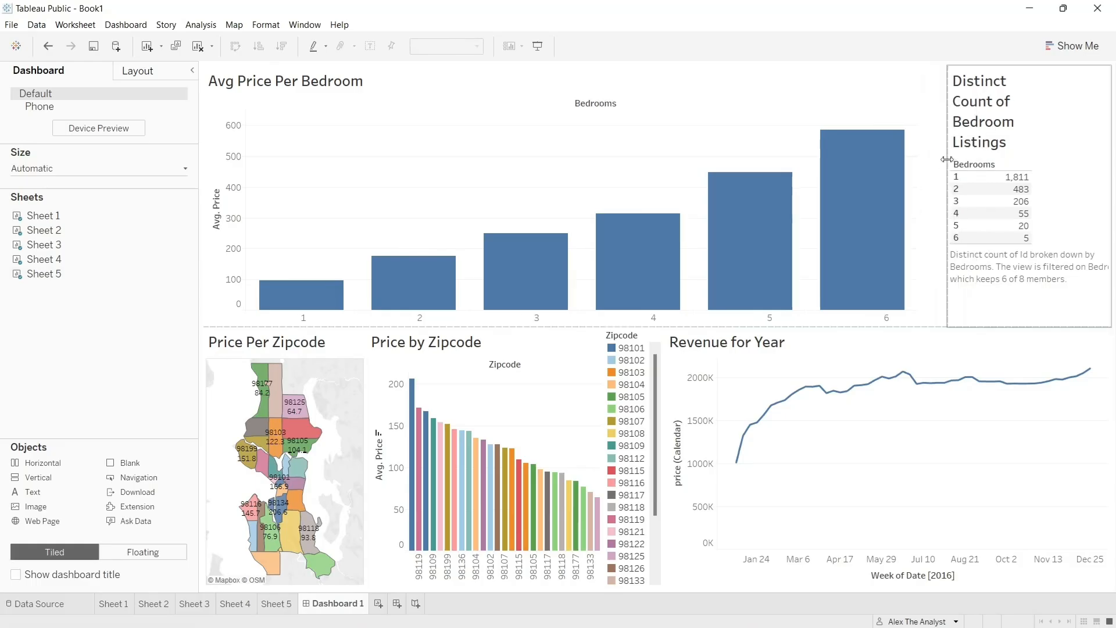
left_click(998, 213)
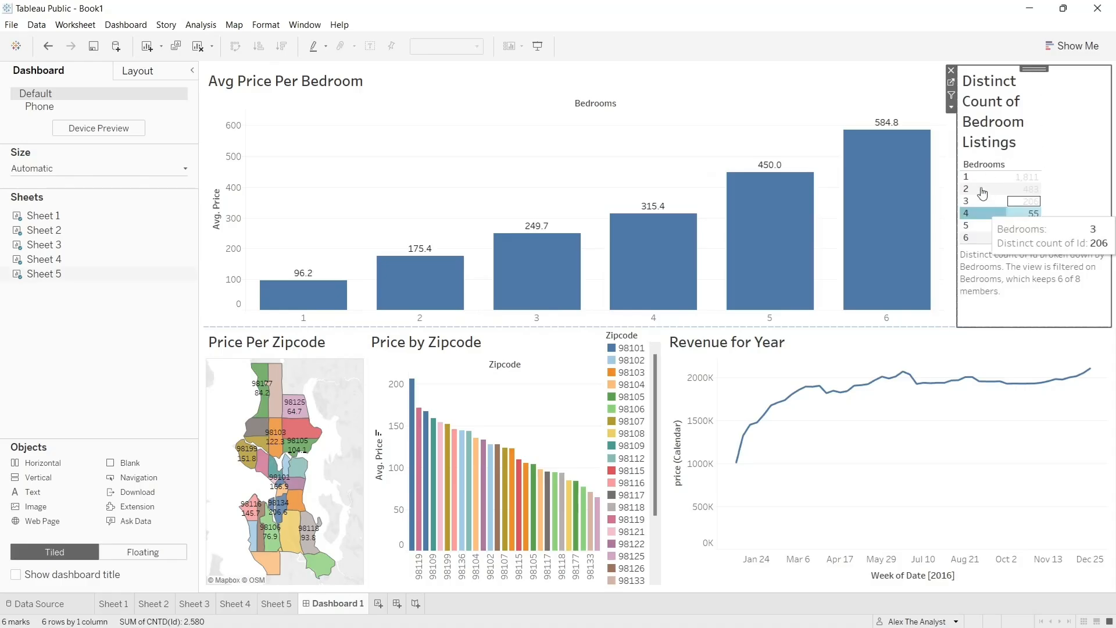
- Widen the count column of the Distinct Count of Bedroom Listings table slightly and make its rows a little taller
left_click(1075, 206)
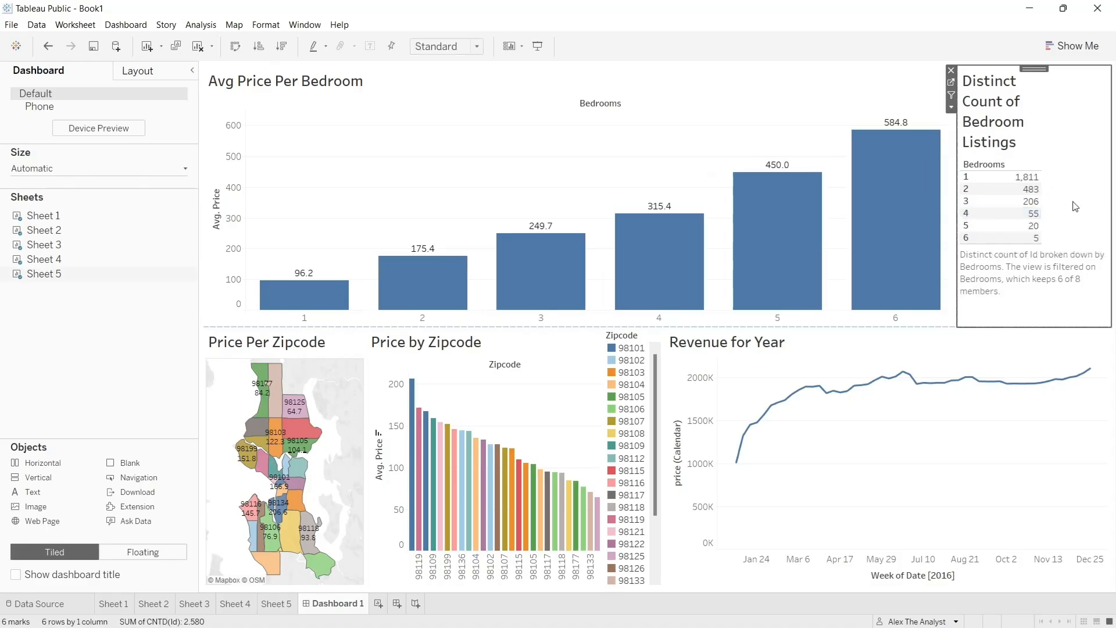
left_click_drag(1042, 199, 1074, 198)
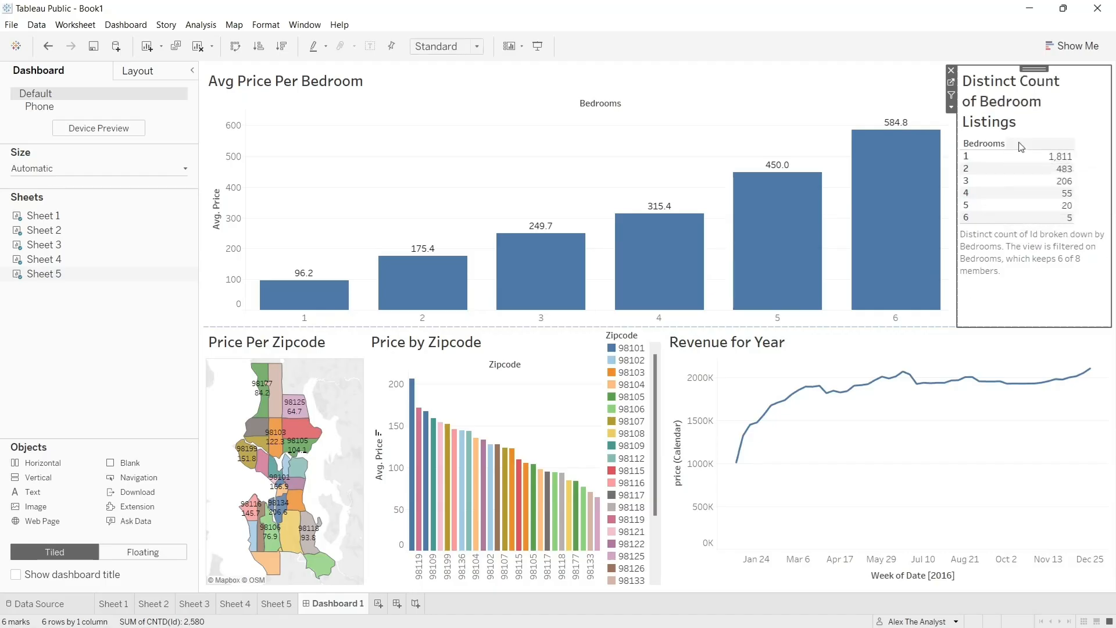
left_click(1016, 220)
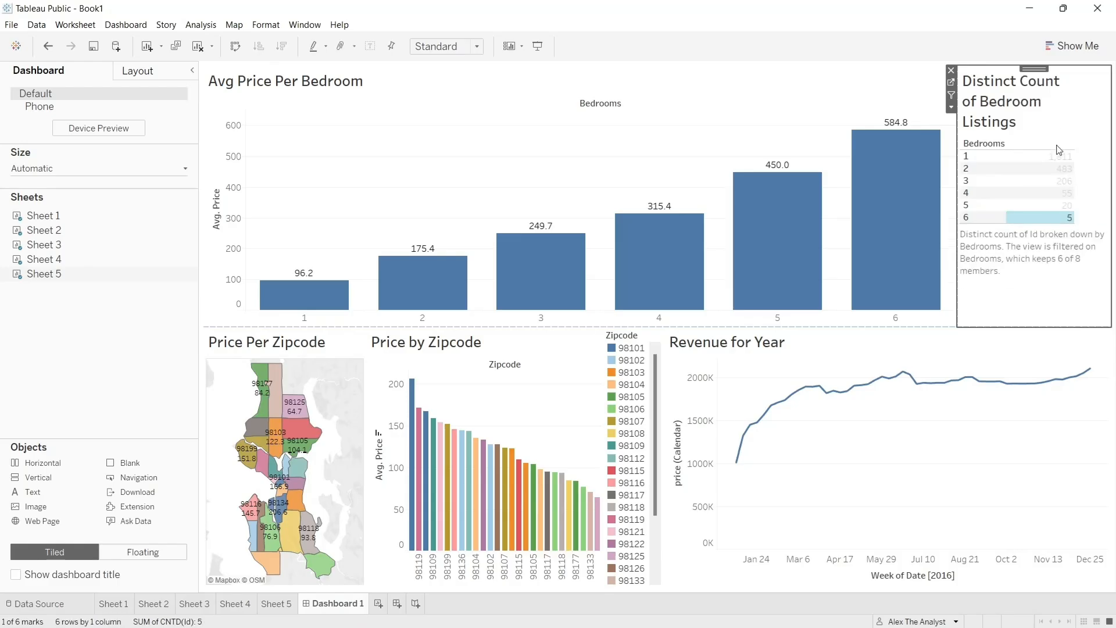
left_click(1027, 221)
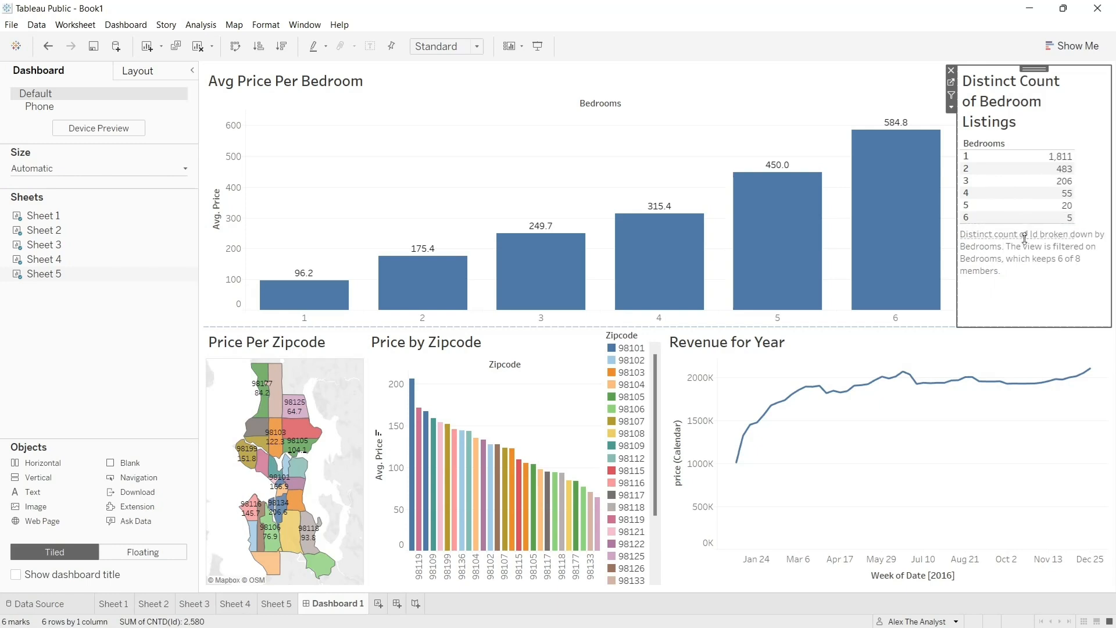
left_click_drag(1025, 238, 1025, 252)
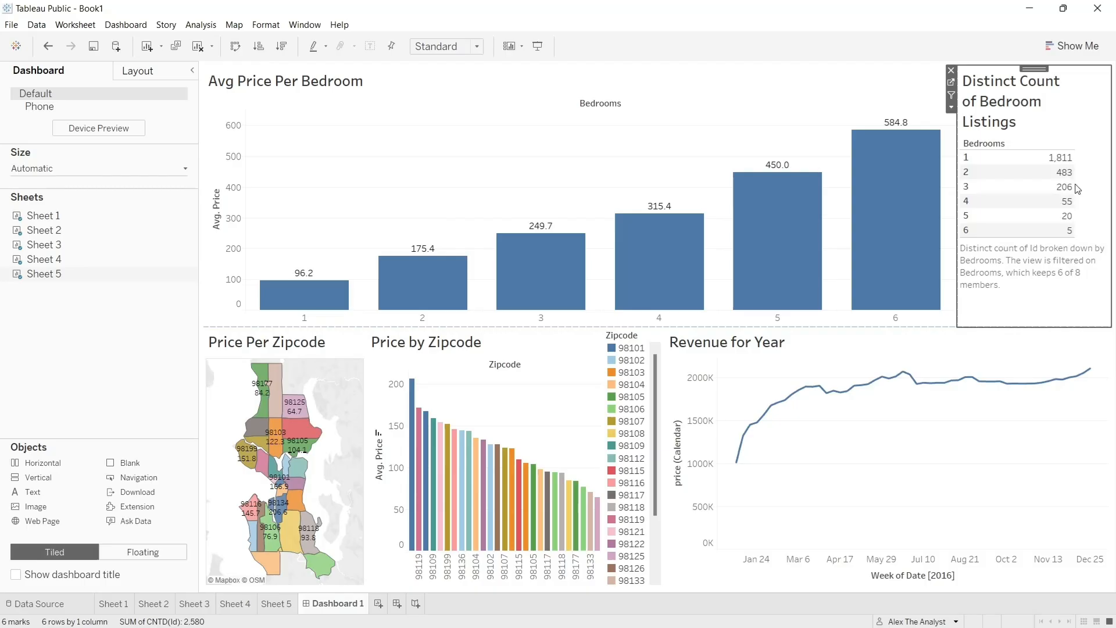
left_click_drag(1075, 185, 1052, 186)
left_click_drag(1051, 186, 1052, 186)
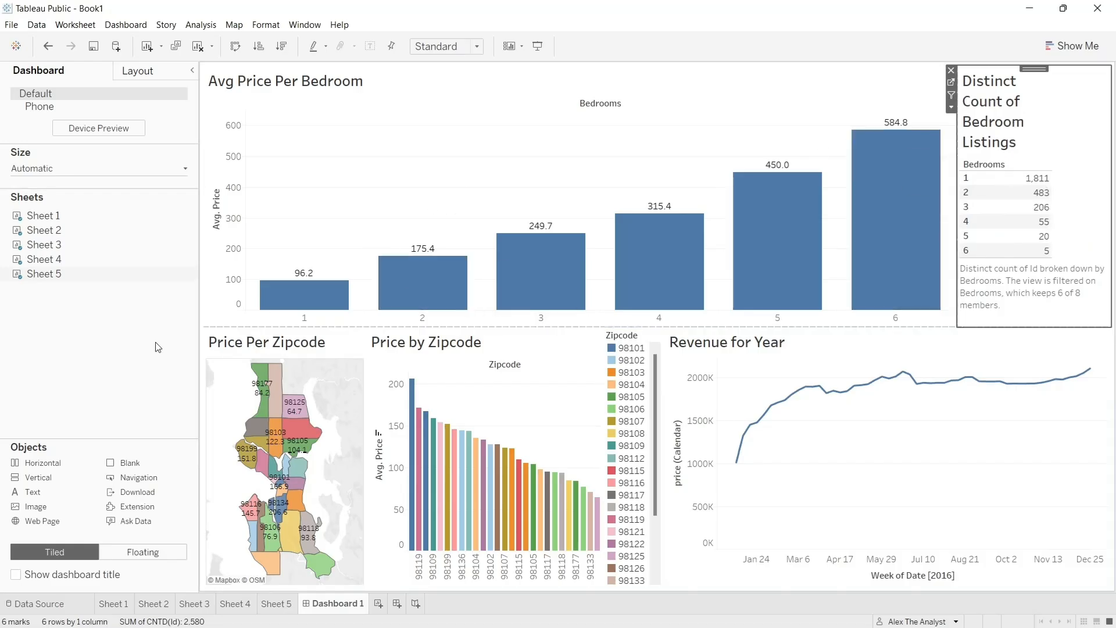
left_click(134, 345)
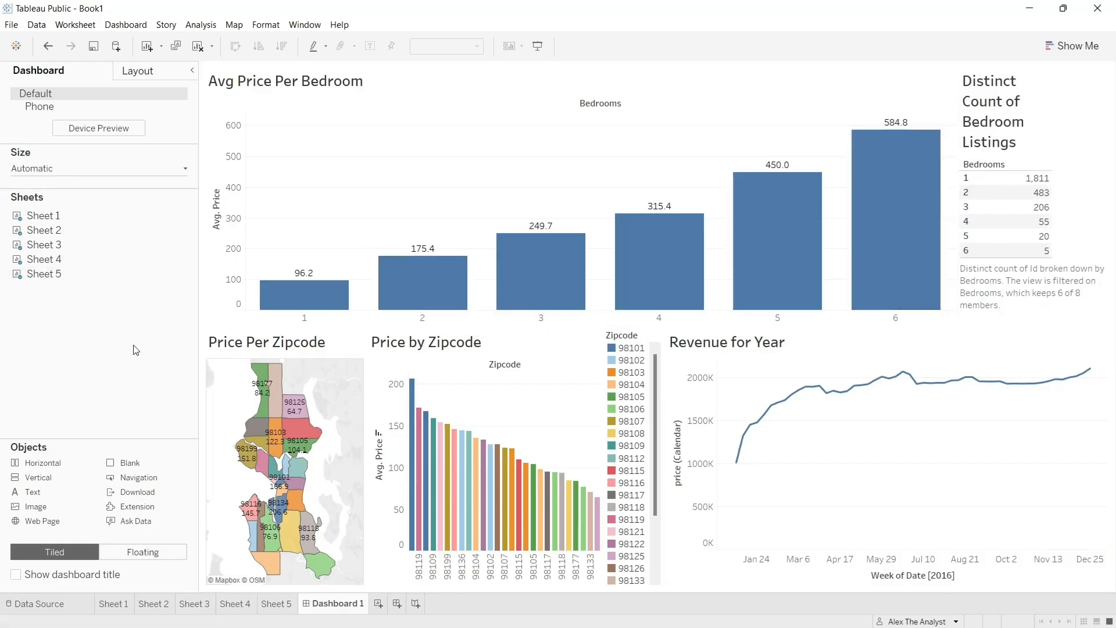
right_click(638, 339)
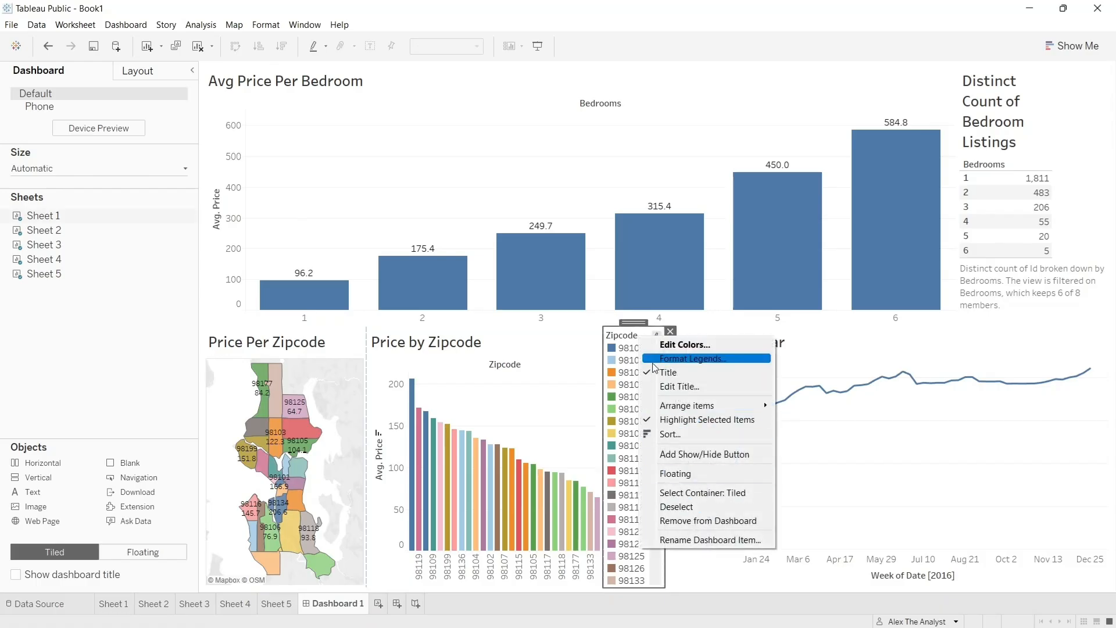
left_click(118, 343)
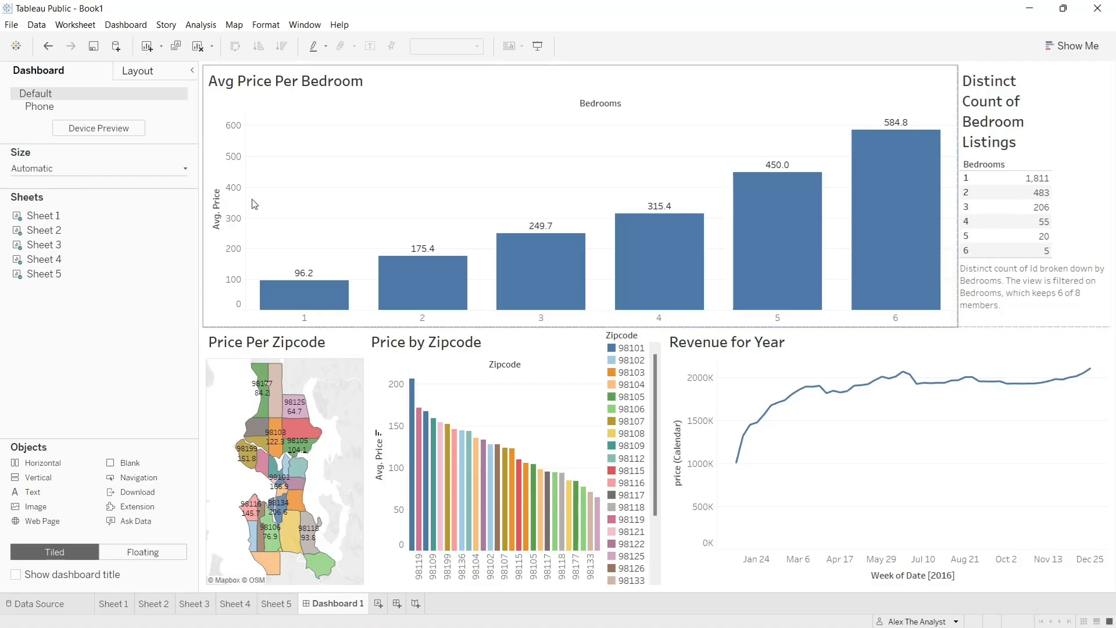
- Save the workbook to Tableau Public under the title AirBnB Full Project and move its published page into a separate browser window
left_click(14, 28)
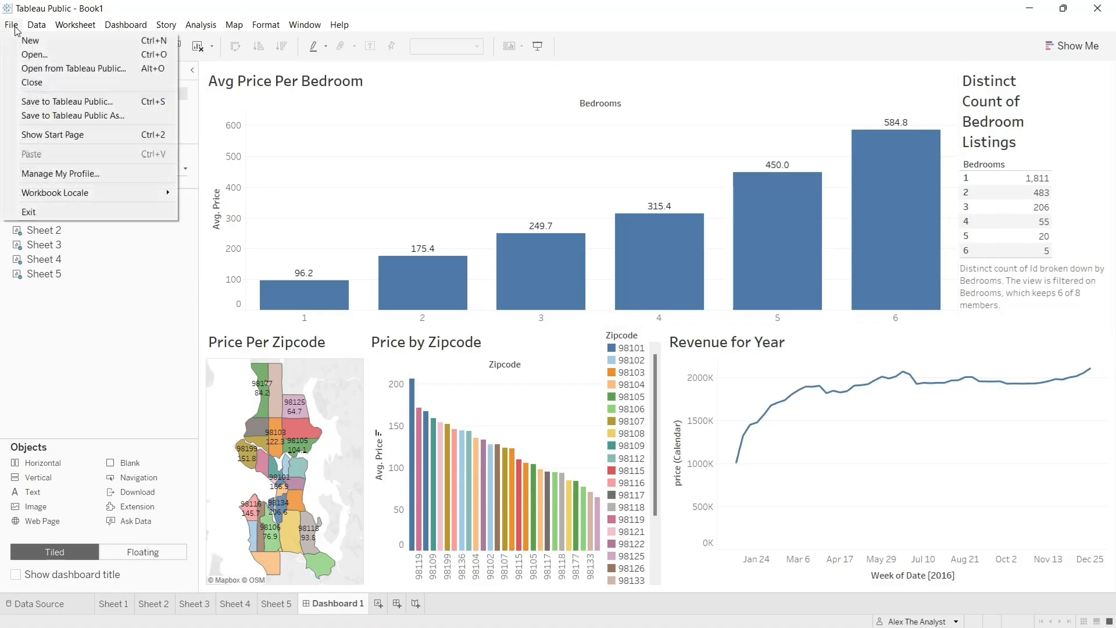
left_click(109, 116)
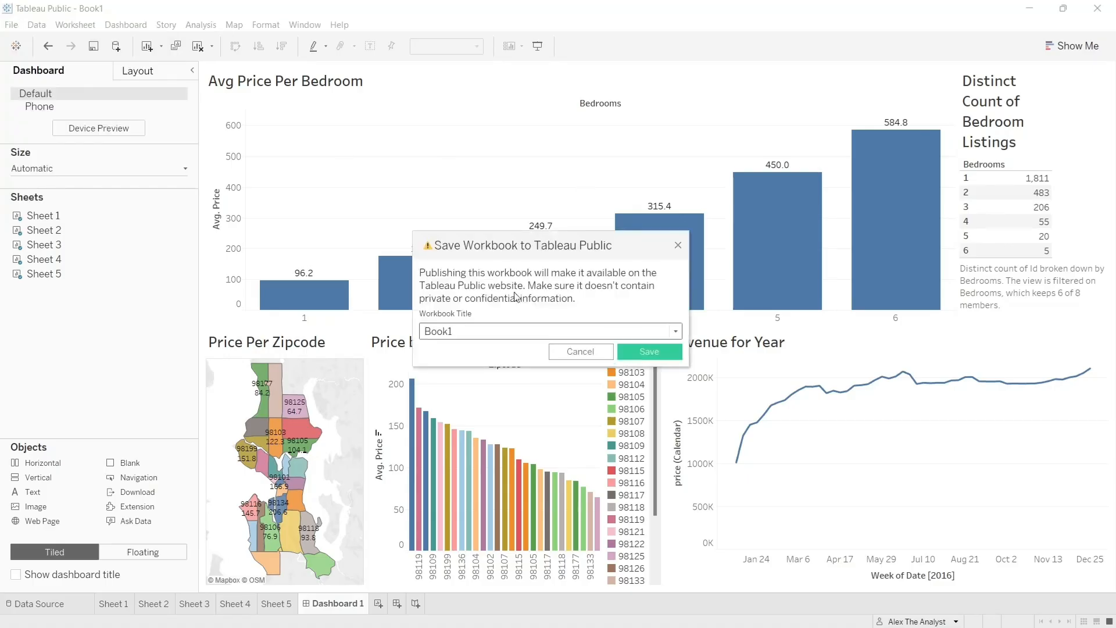
double_click(499, 332)
type("AirBnB")
key("BackSpace")
type("b Full Project")
left_click(648, 351)
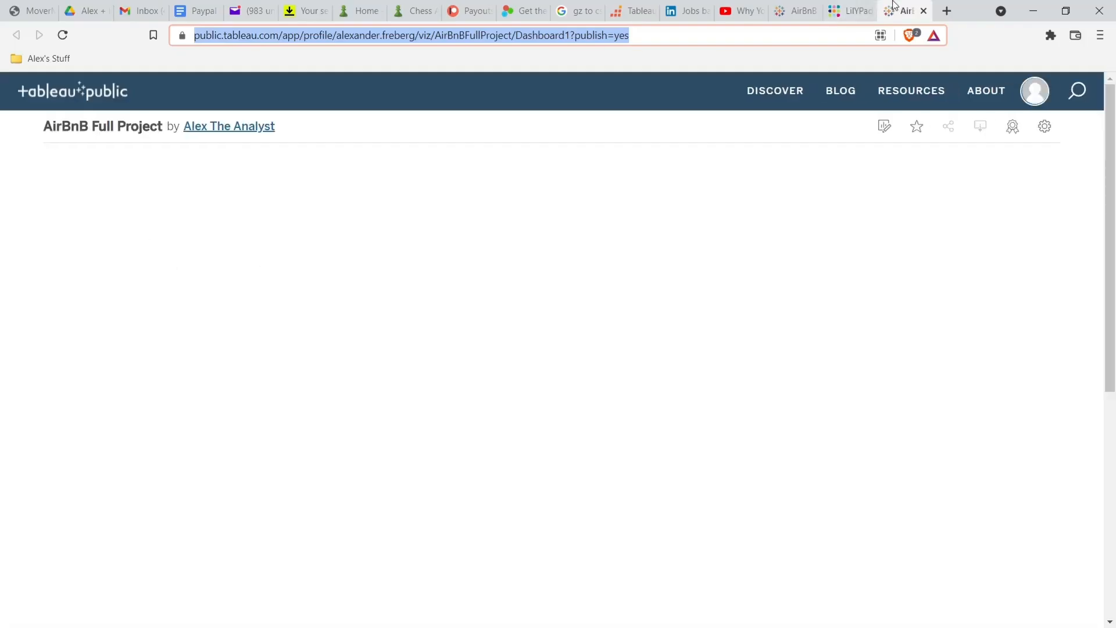
left_click_drag(874, 5, 877, 69)
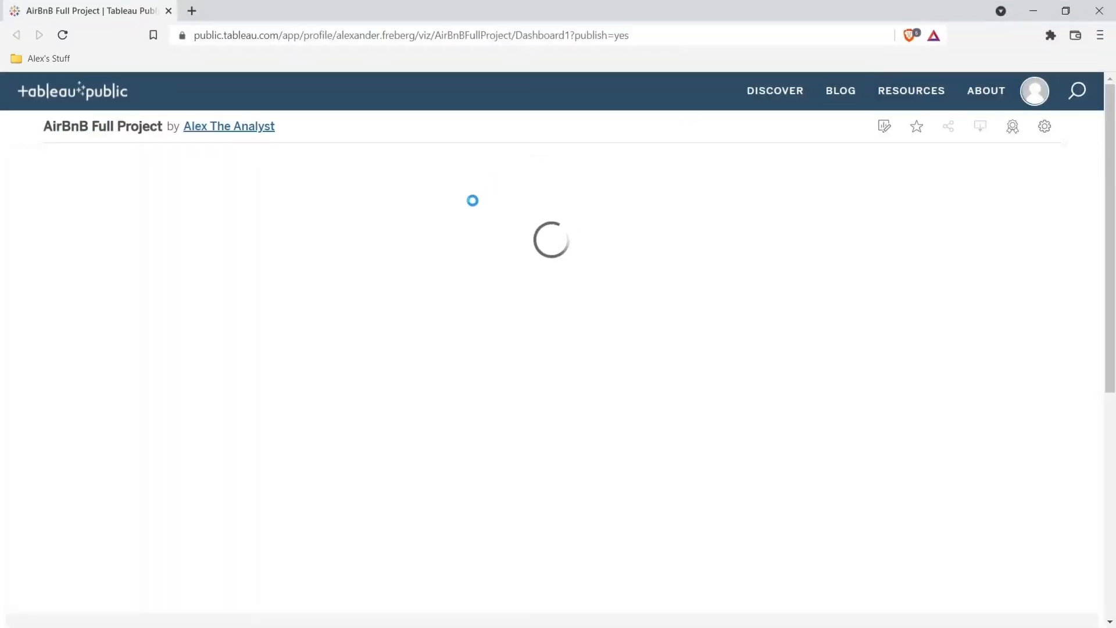